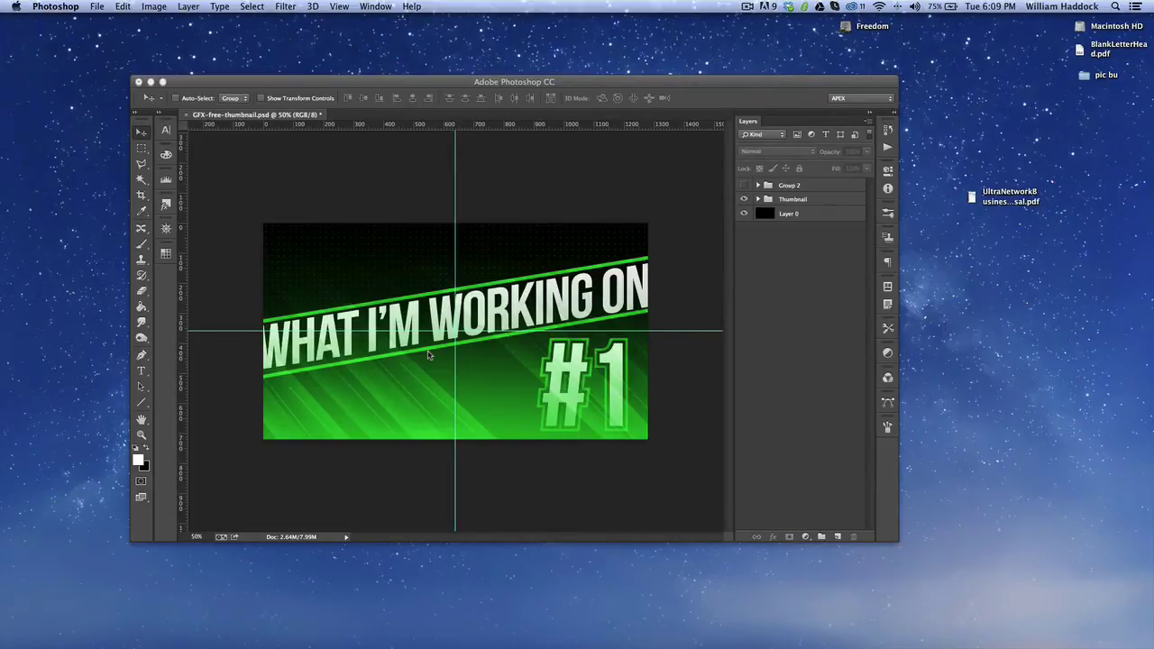
# Create a new document 1000 px wide and 1000 px high with a resolution of 300 pixels/inch.
pyautogui.click(413, 239)
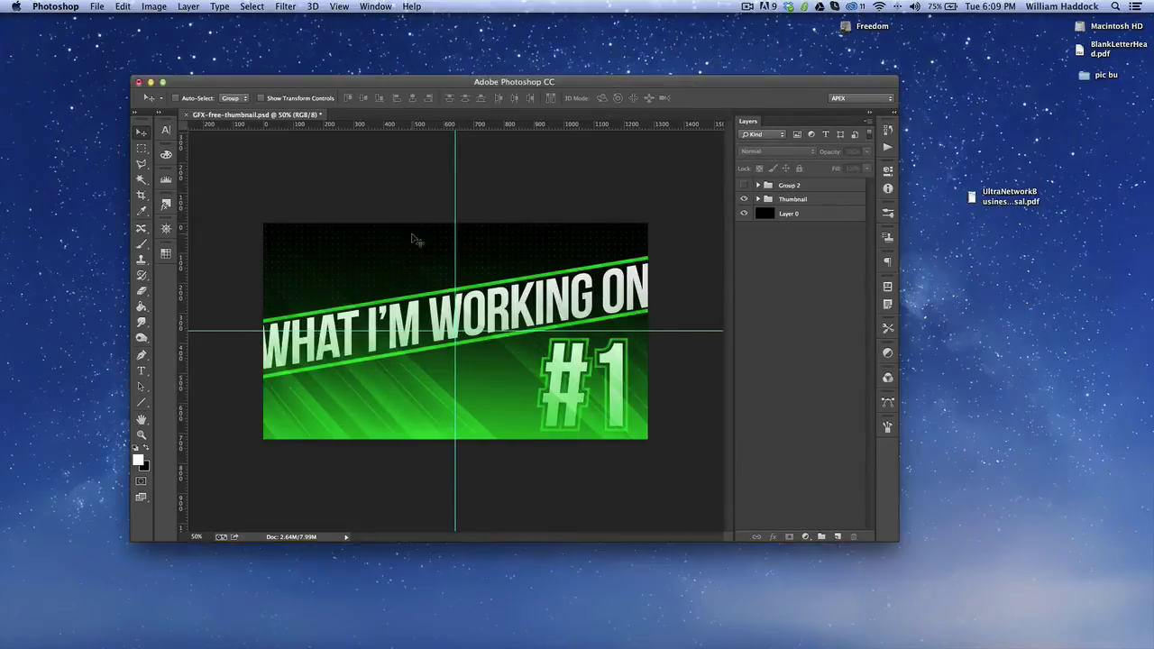
pyautogui.press('super+n')
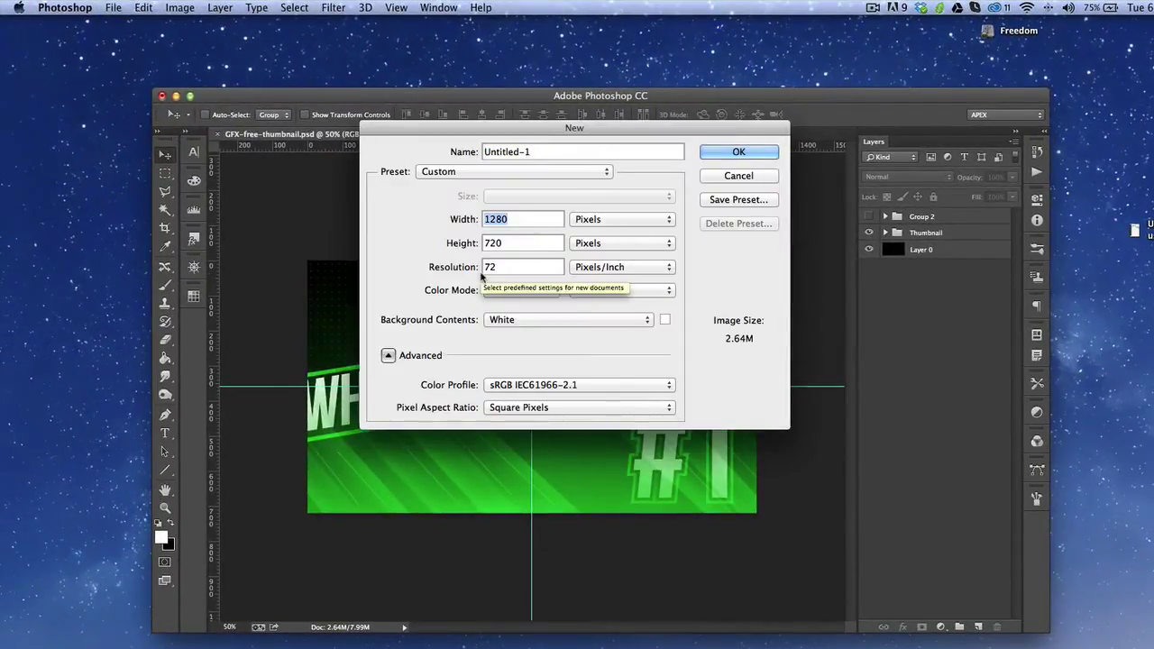
pyautogui.write('100')
pyautogui.press('Tab')
pyautogui.write('11')
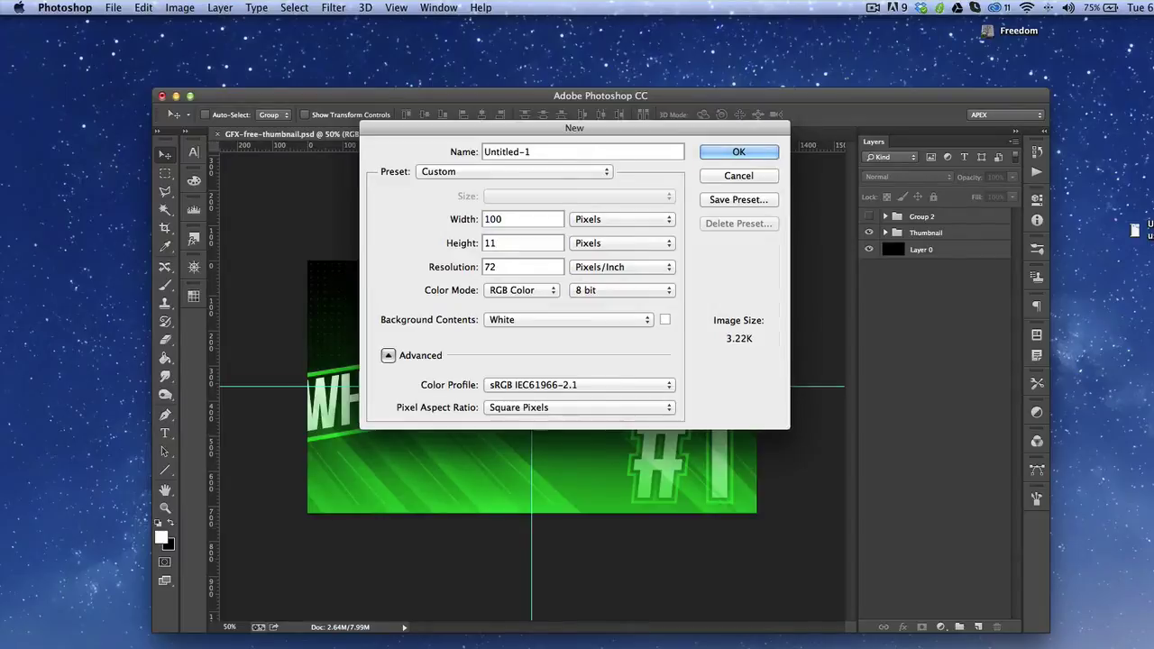
pyautogui.press('BackSpace')
pyautogui.write('000')
pyautogui.press('Tab')
pyautogui.press('Tab')
pyautogui.press('Tab')
pyautogui.write('1000')
pyautogui.press('Tab')
pyautogui.press('Tab')
pyautogui.write('300')
pyautogui.press('Return')
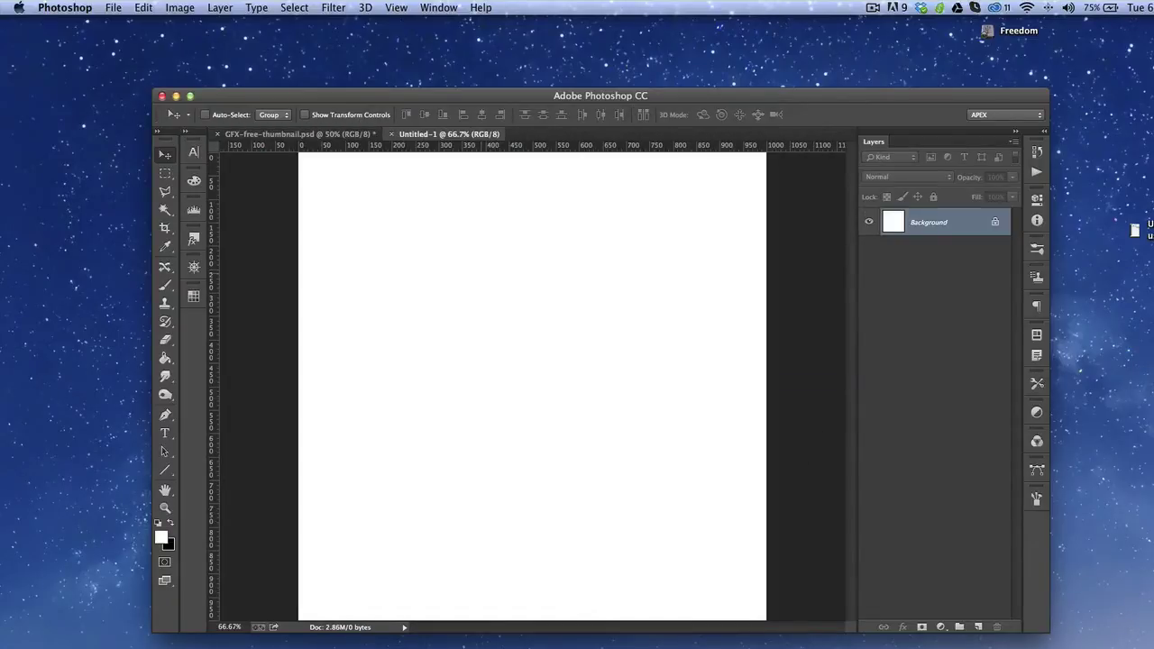
# Convert the Background into a regular layer named Layer 0 and add a horizontal guide at position 500.
pyautogui.doubleClick(951, 222)
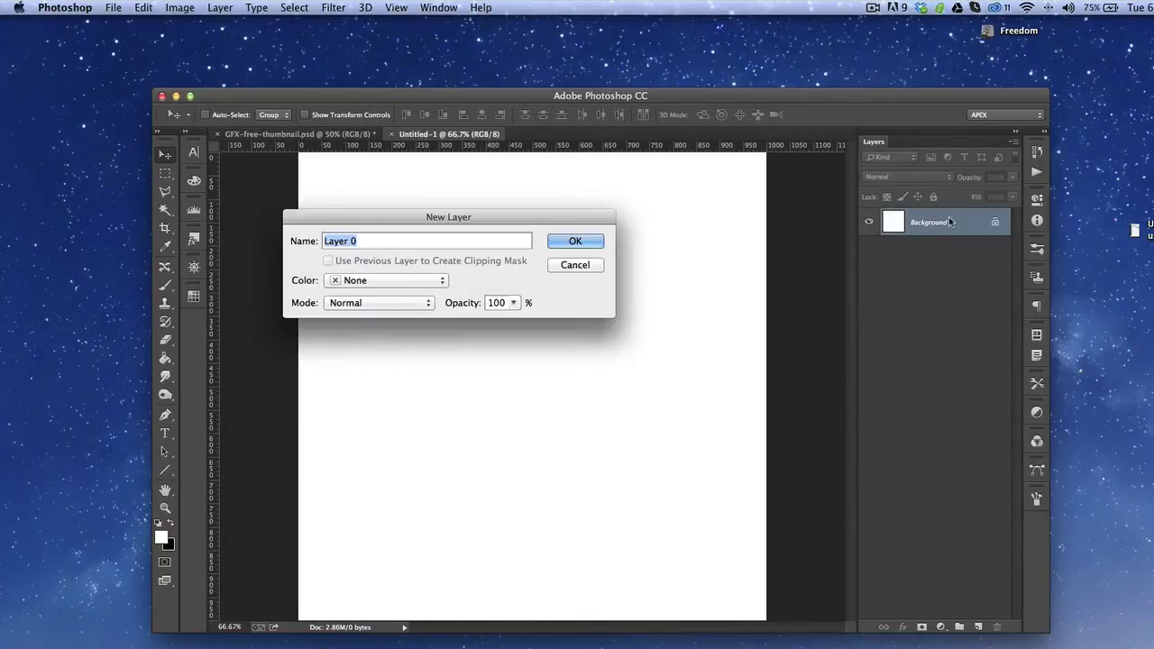
pyautogui.press('Return')
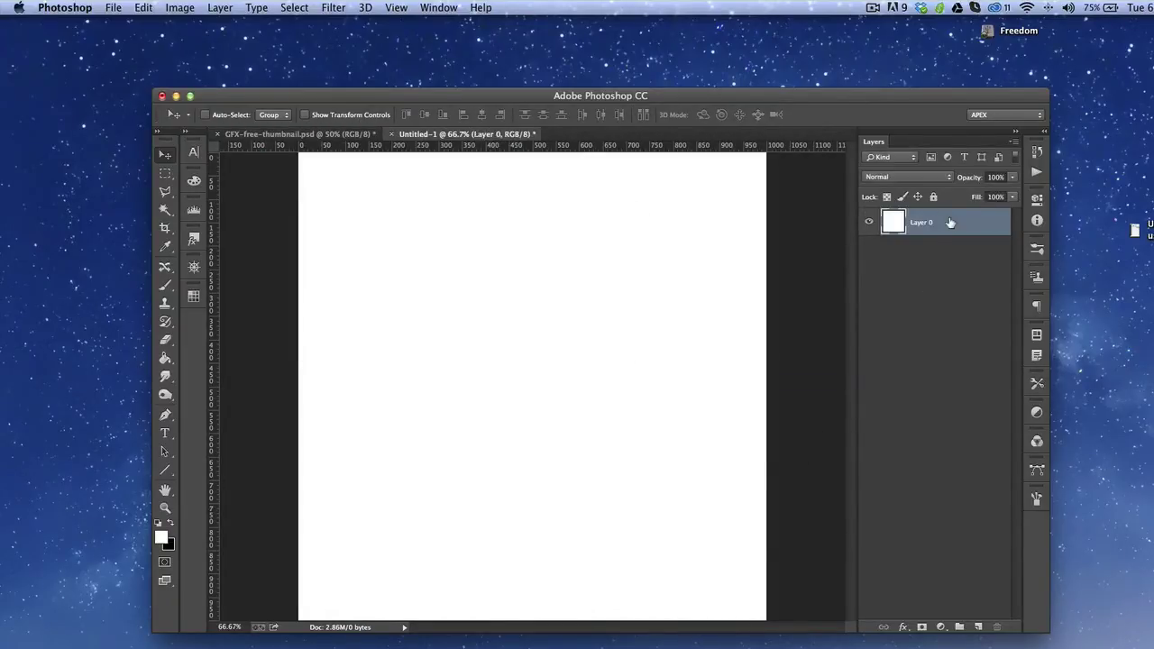
pyautogui.click(402, 8)
pyautogui.click(482, 342)
pyautogui.write('50')
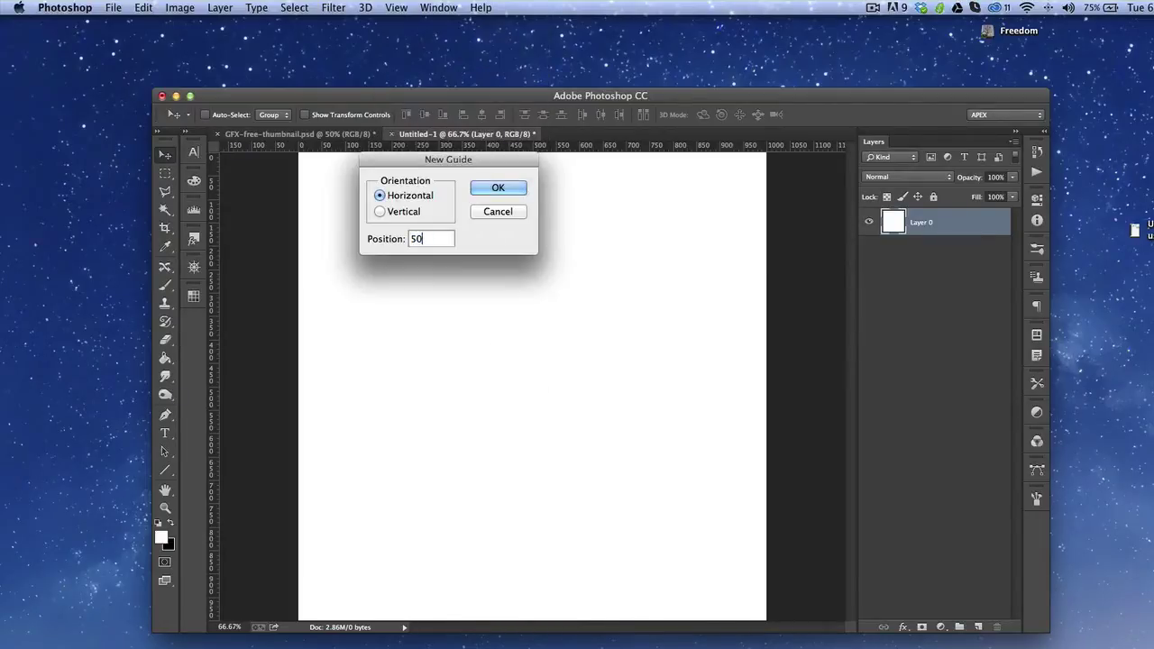
pyautogui.write('0')
pyautogui.press('Return')
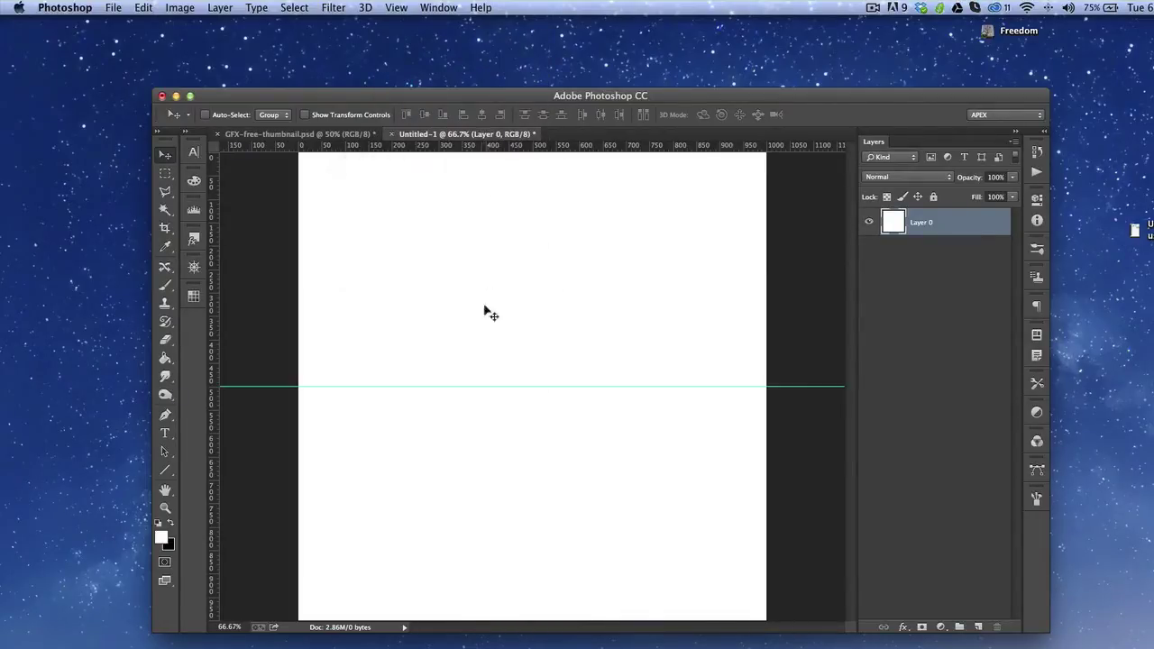
# Add a vertical guide at position 500 so the guides cross at the canvas centre.
pyautogui.click(387, 8)
pyautogui.click(424, 342)
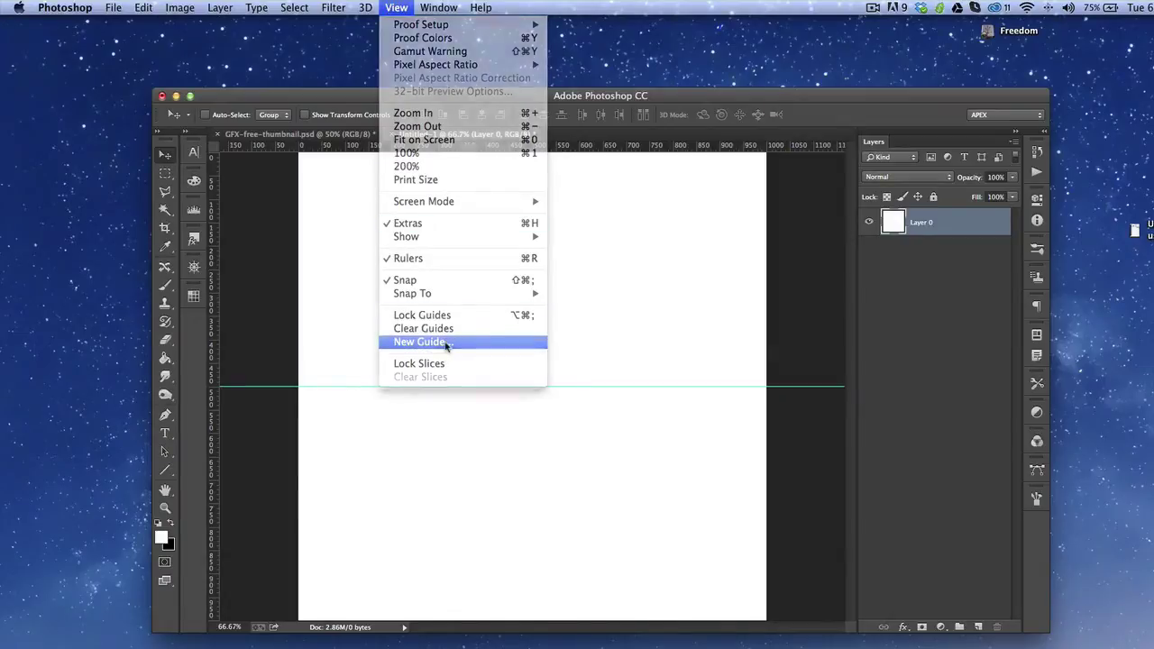
pyautogui.click(414, 212)
pyautogui.write('500')
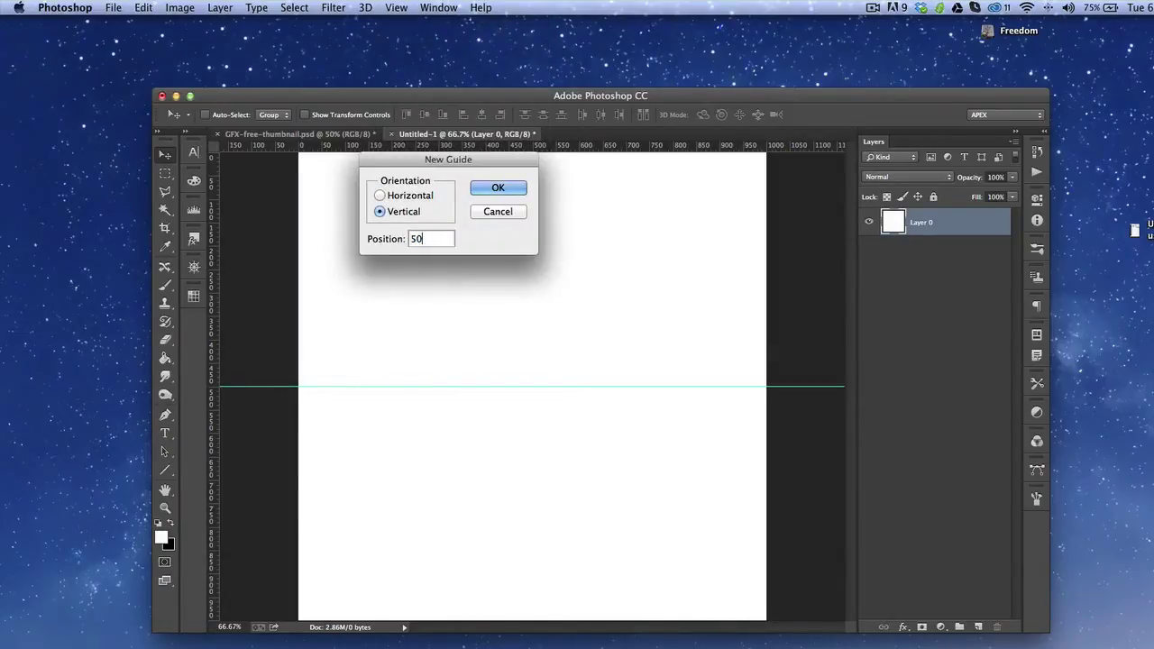
pyautogui.press('Return')
pyautogui.press('z')
pyautogui.keyDown('alt'); pyautogui.click(544, 368); pyautogui.keyUp('alt')
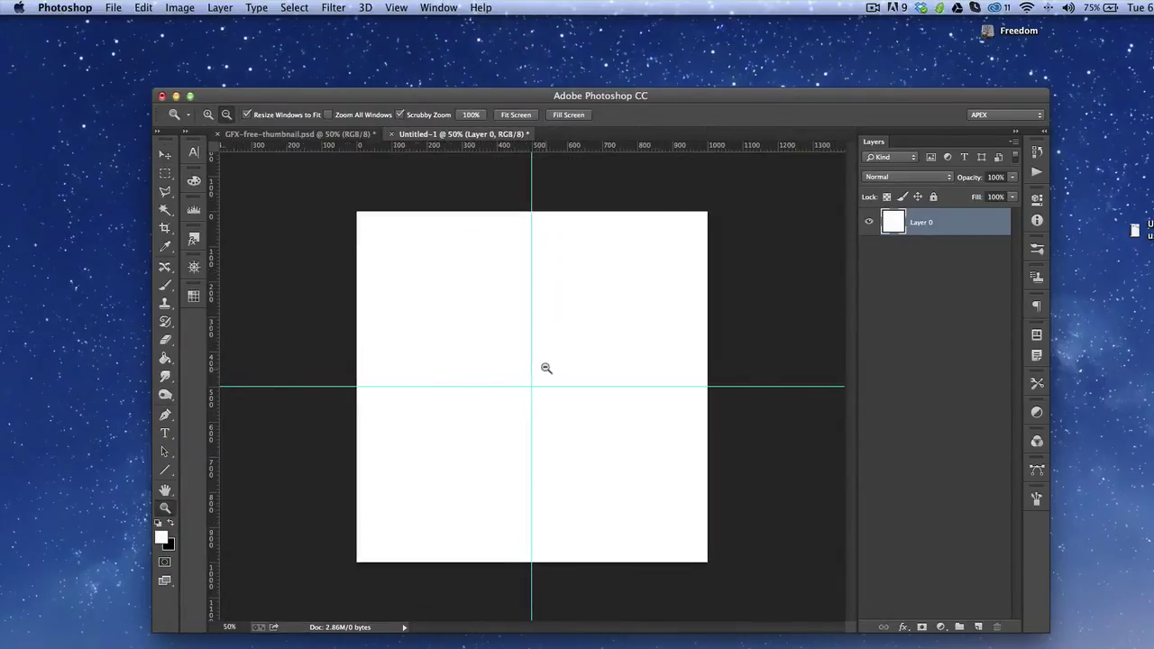
pyautogui.press('v')
pyautogui.press('c')
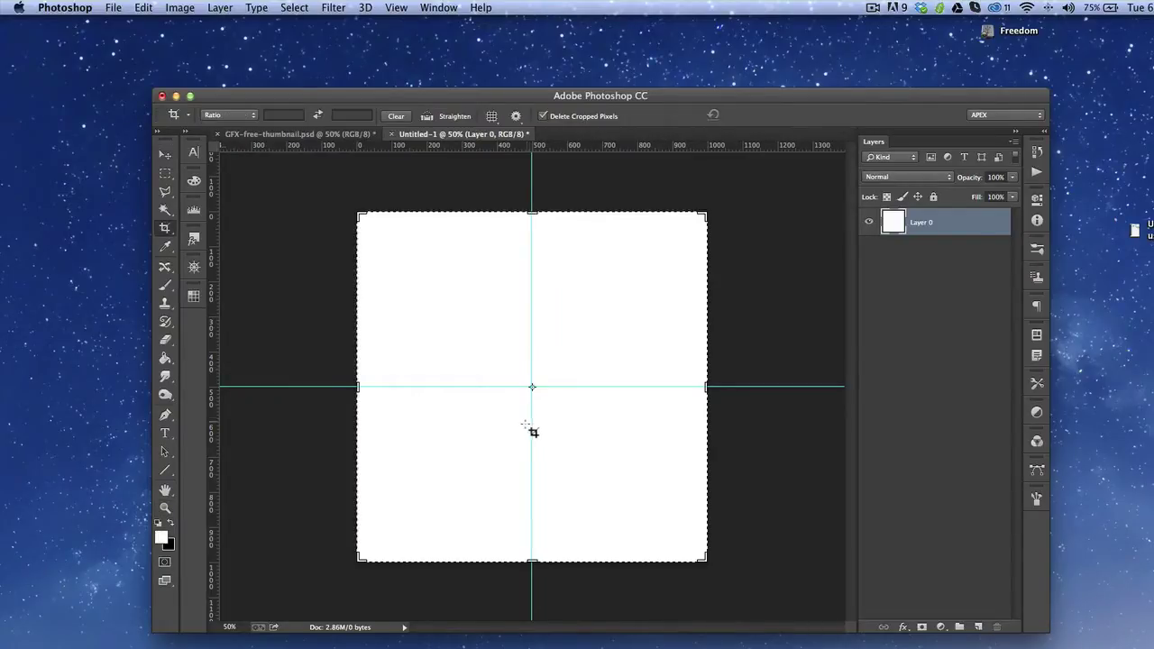
pyautogui.press('v')
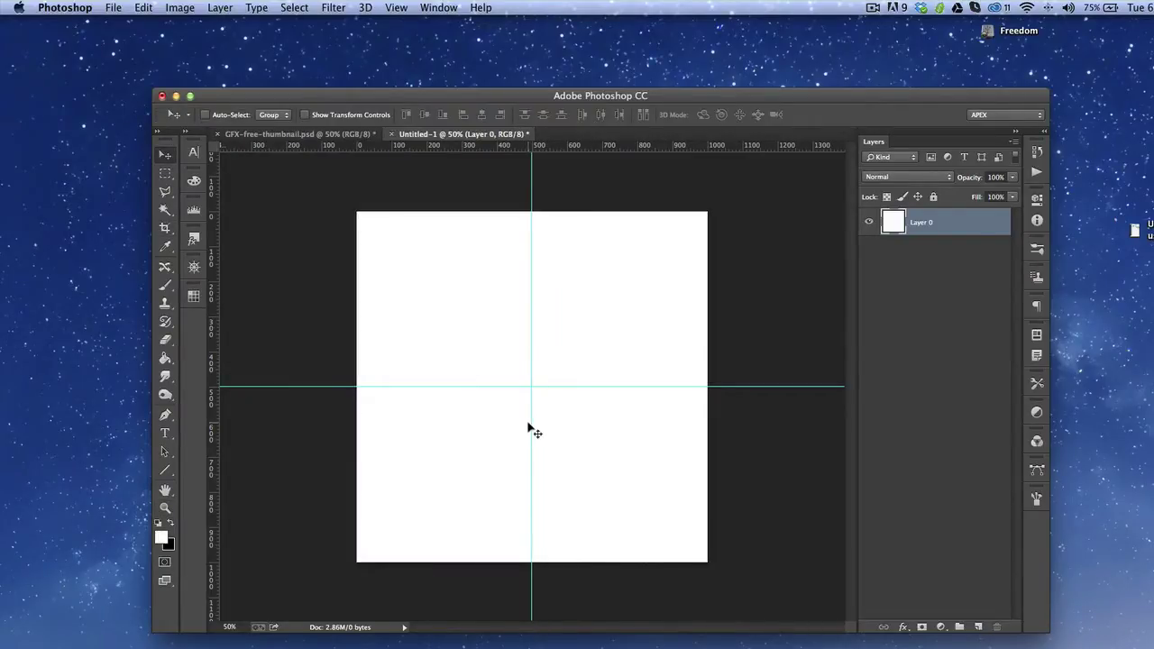
pyautogui.press('u')
pyautogui.press('v')
# Preview the square, X, diamond and plus patterns in a new Pattern Fill layer, and cancel the fill.
pyautogui.click(941, 626)
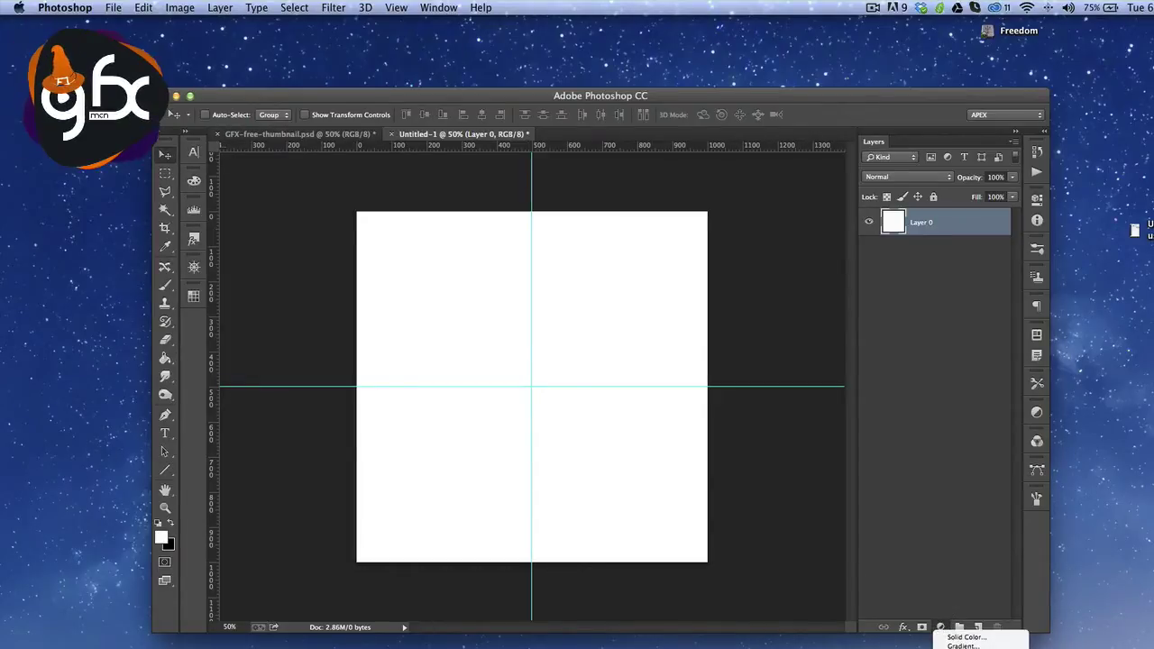
pyautogui.click(963, 648)
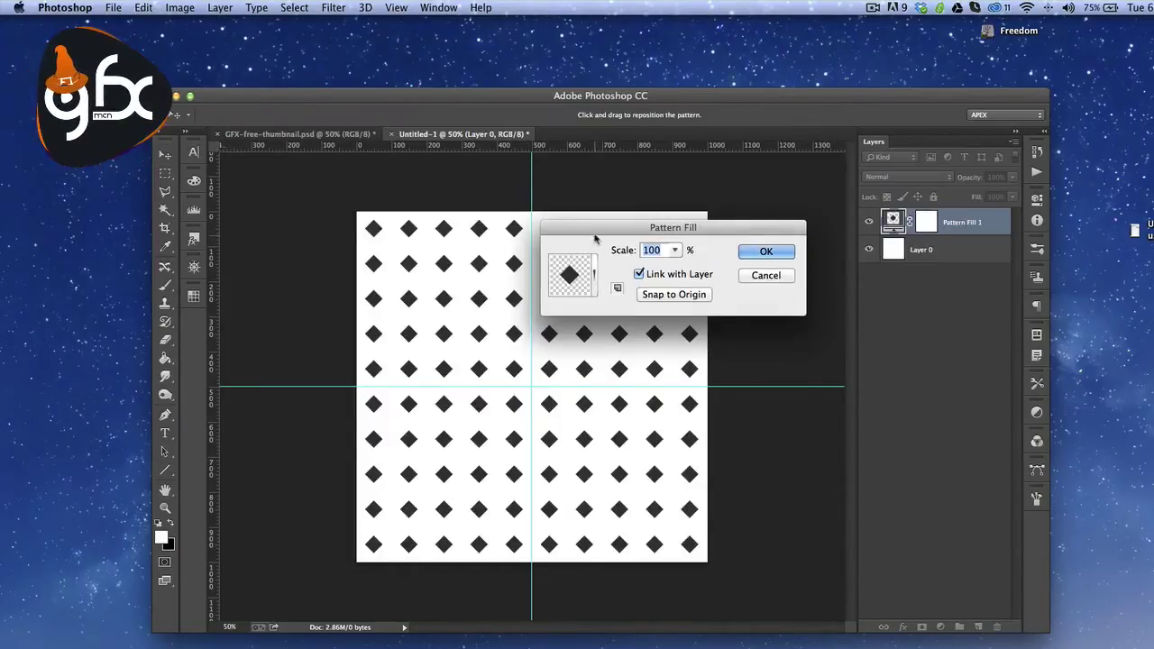
pyautogui.moveTo(667, 227); pyautogui.dragTo(790, 235)
pyautogui.click(714, 278)
pyautogui.click(716, 370)
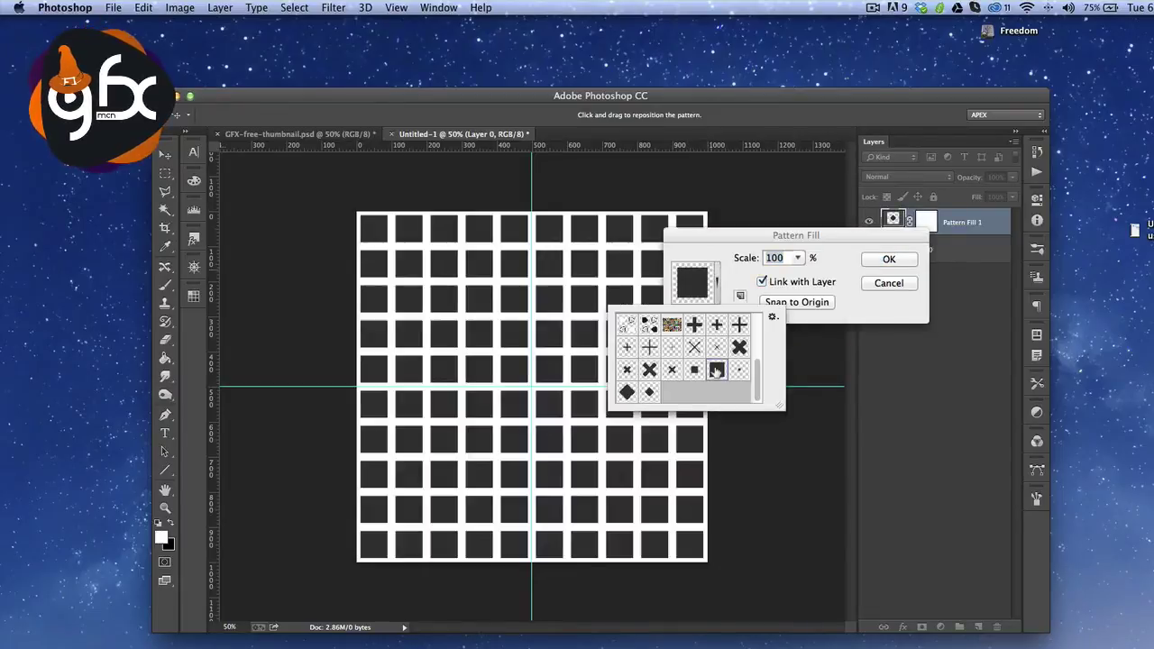
pyautogui.click(691, 370)
pyautogui.click(672, 370)
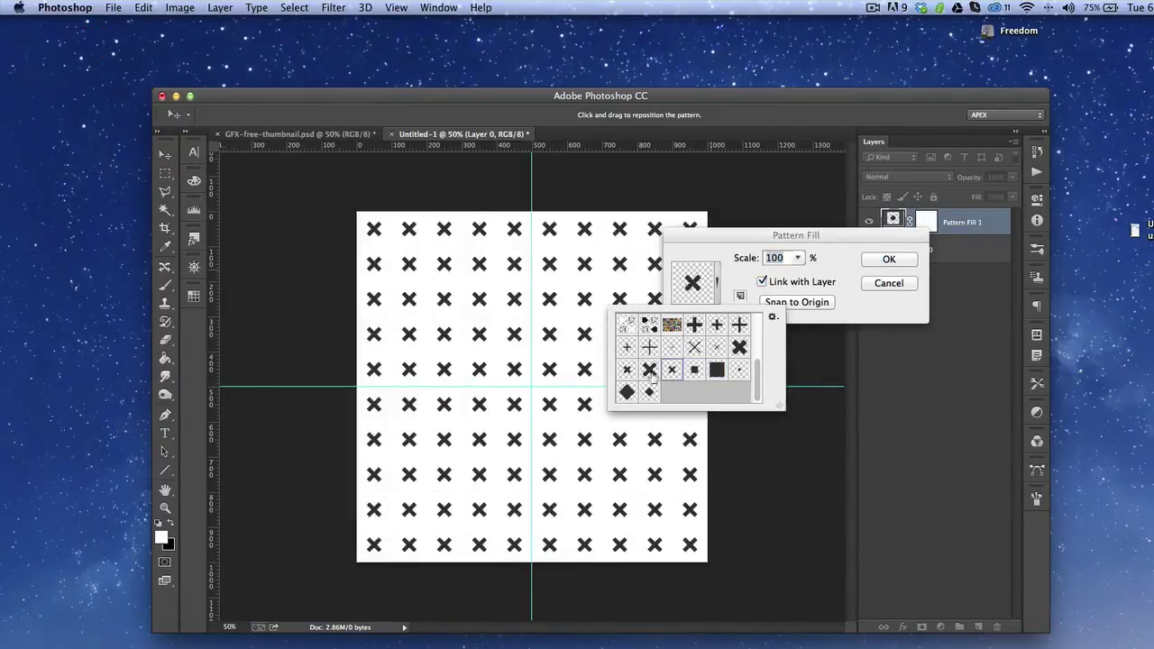
pyautogui.click(649, 370)
pyautogui.click(627, 391)
pyautogui.click(650, 392)
pyautogui.click(627, 370)
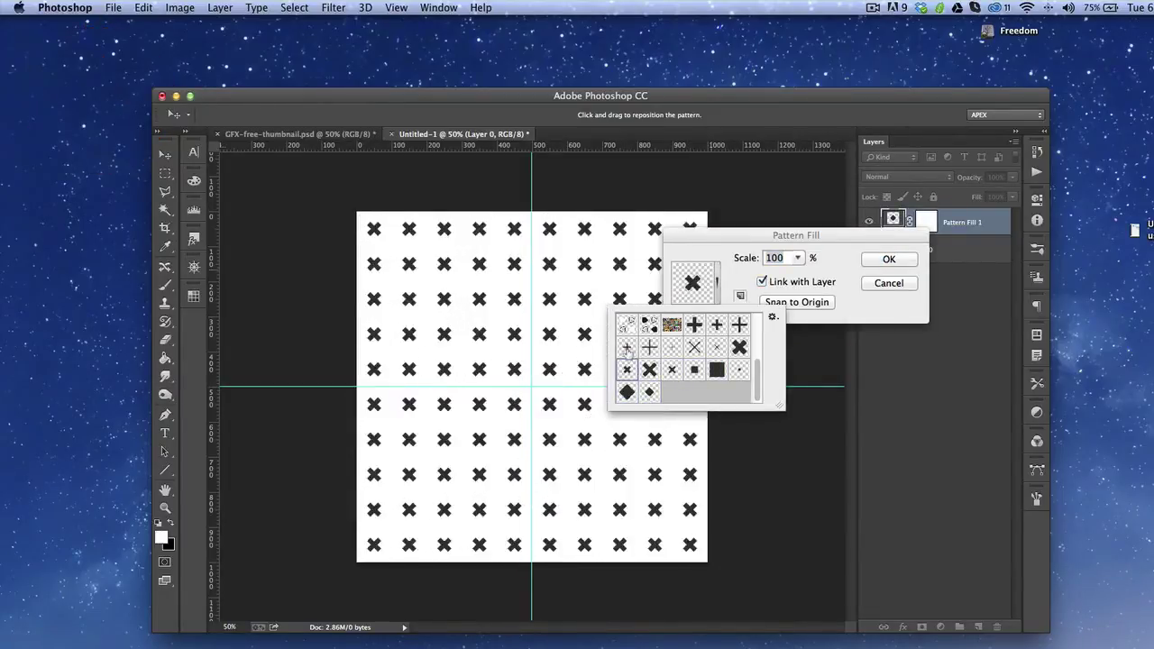
pyautogui.click(626, 347)
pyautogui.click(649, 347)
pyautogui.click(672, 348)
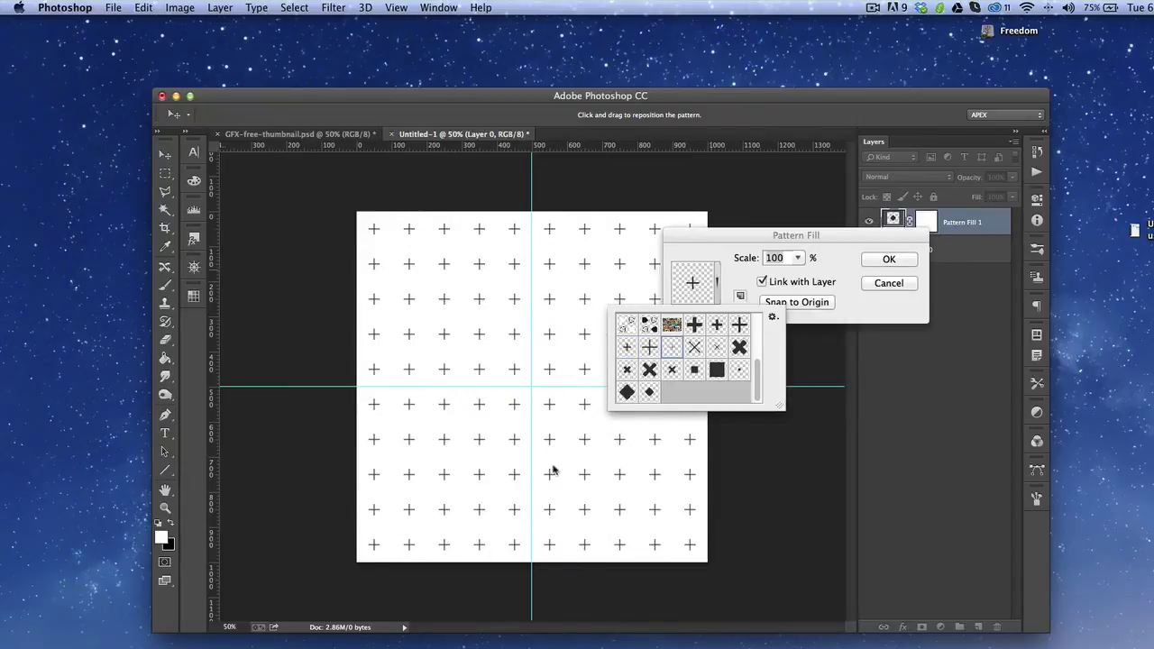
pyautogui.click(717, 347)
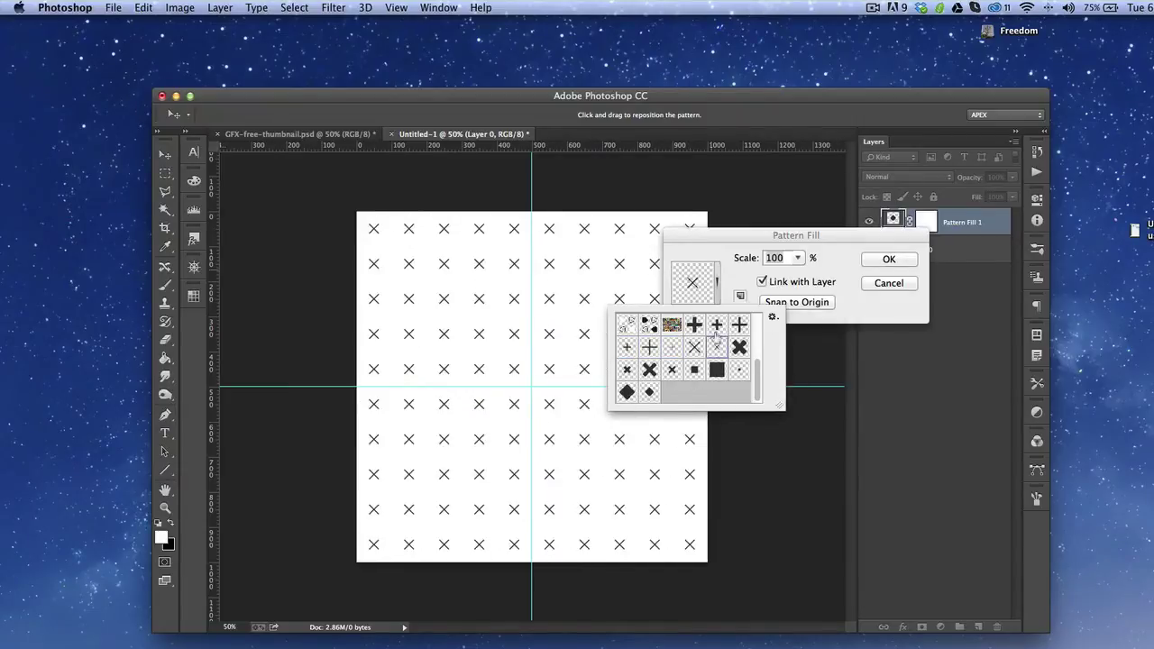
pyautogui.click(717, 324)
pyautogui.click(740, 325)
pyautogui.click(717, 347)
pyautogui.click(740, 370)
pyautogui.click(870, 285)
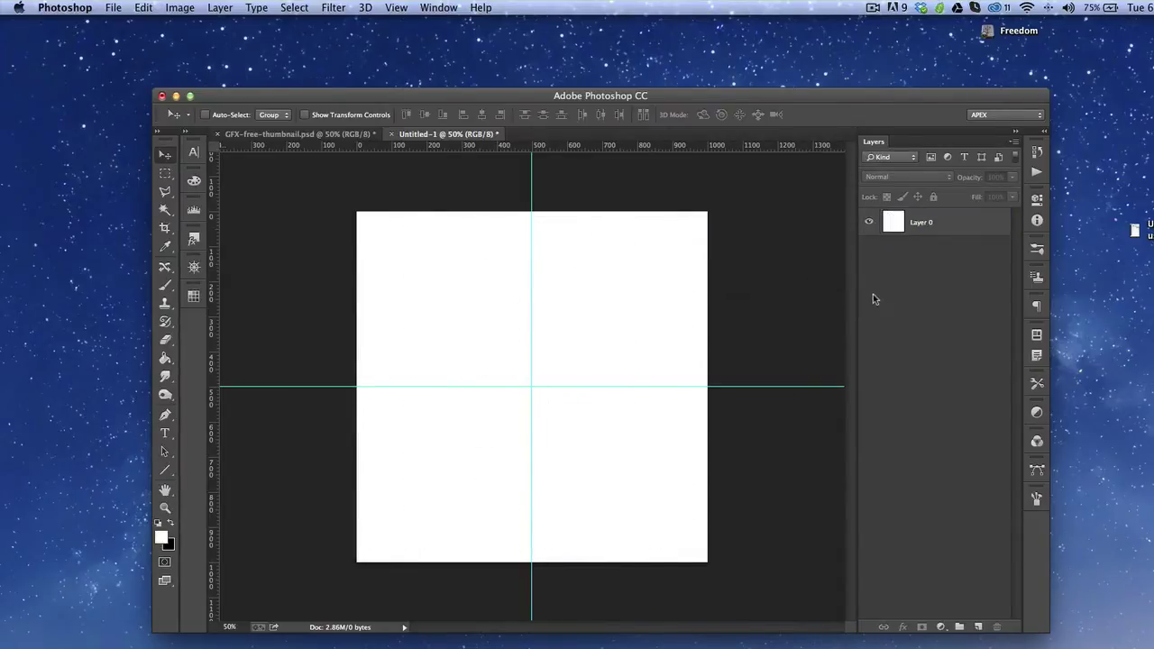
# Add a new empty layer above Layer 0.
pyautogui.click(977, 626)
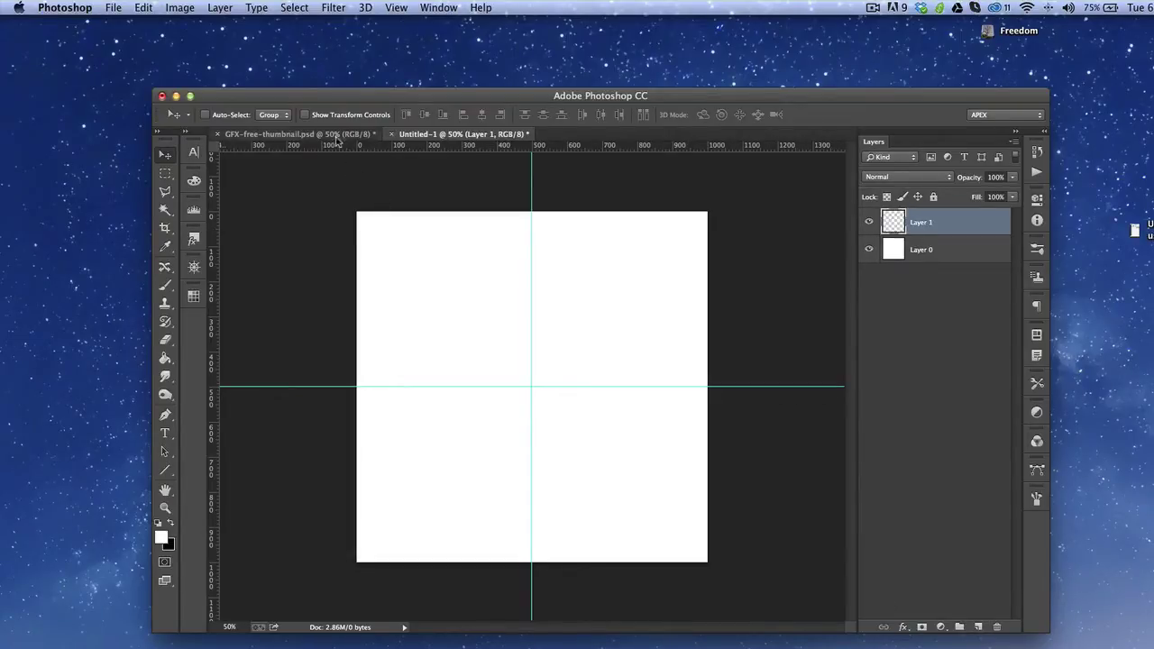
# Examine the repeating dot pattern in the background of GFX-free-thumbnail.psd up close.
pyautogui.click(281, 134)
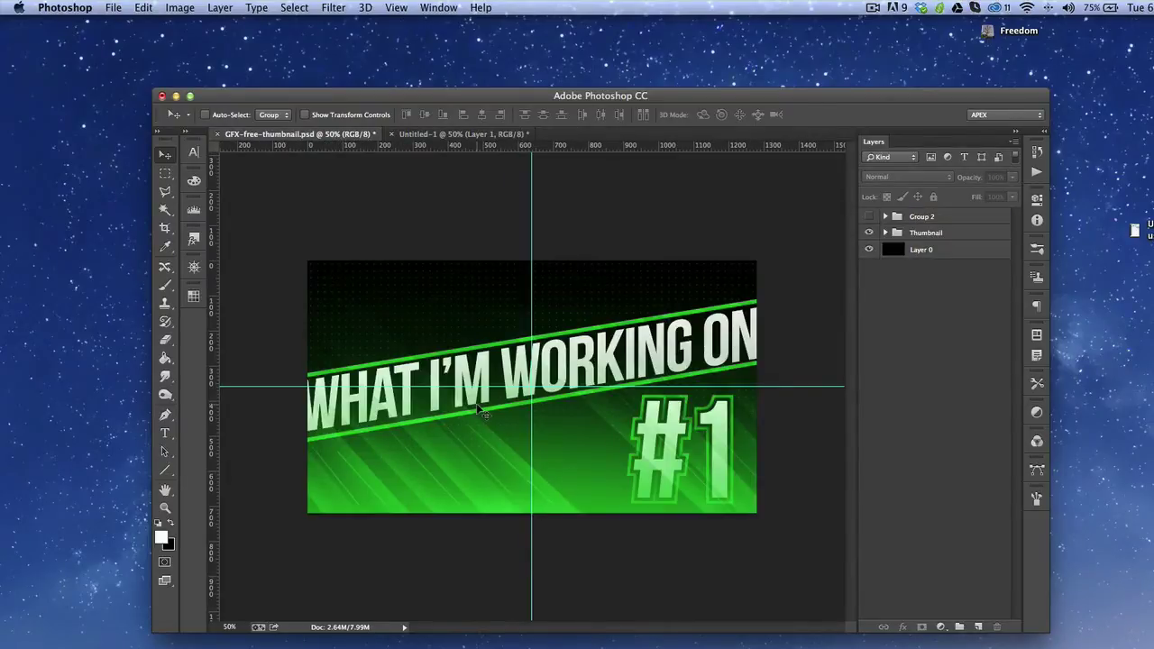
pyautogui.press('z')
pyautogui.click(442, 305)
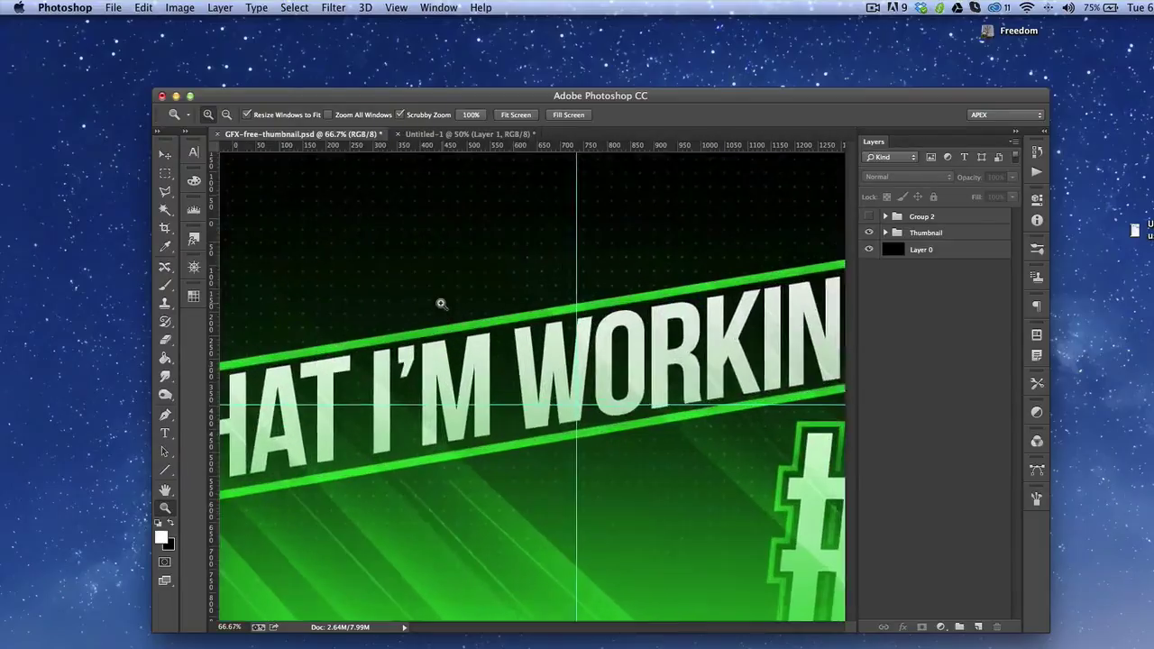
pyautogui.moveTo(442, 304); pyautogui.dragTo(439, 312)
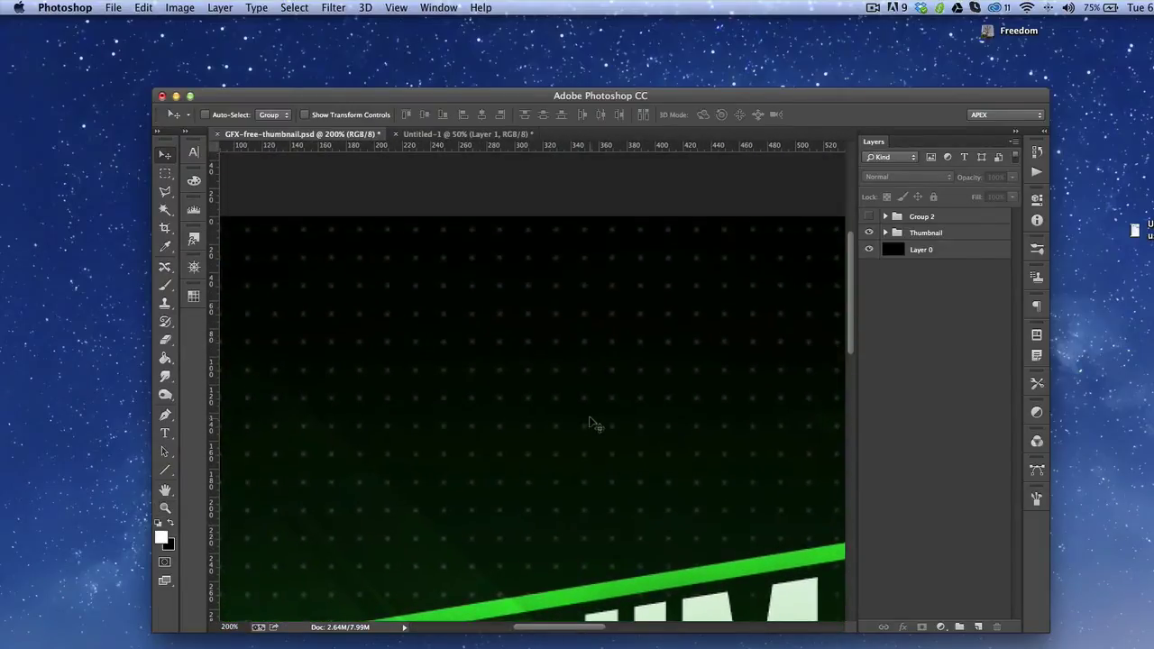
pyautogui.press('z')
pyautogui.moveTo(585, 407); pyautogui.dragTo(588, 416)
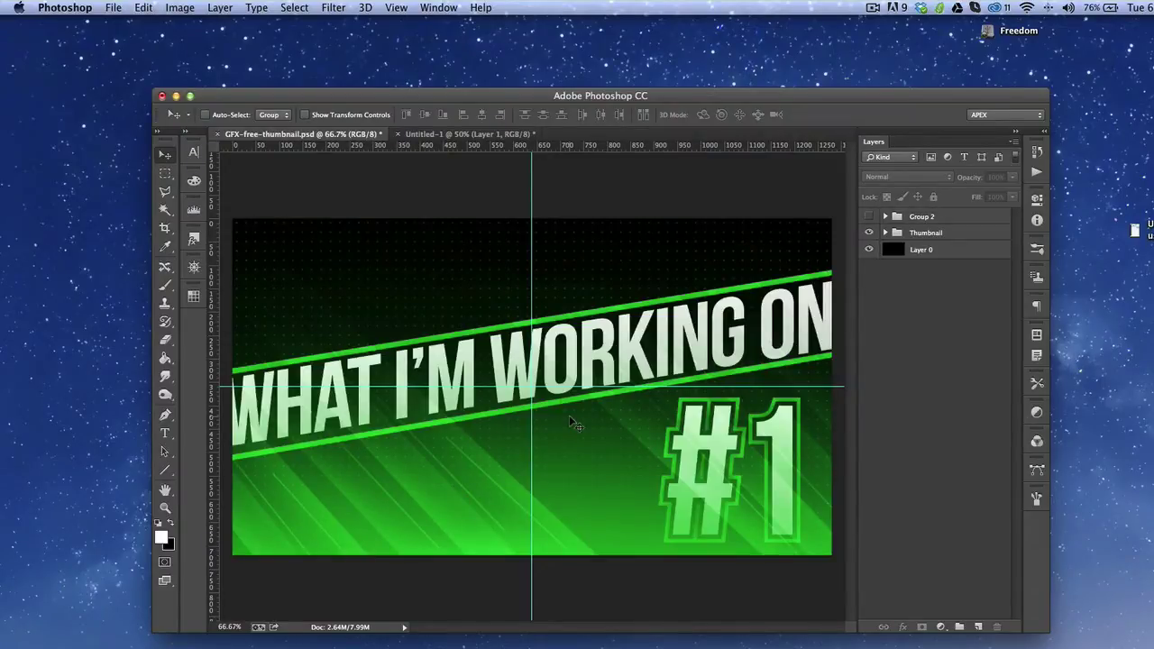
# Return to the Untitled-1 document, compare the plus and X patterns in a Pattern Fill layer, and cancel the fill.
pyautogui.click(494, 135)
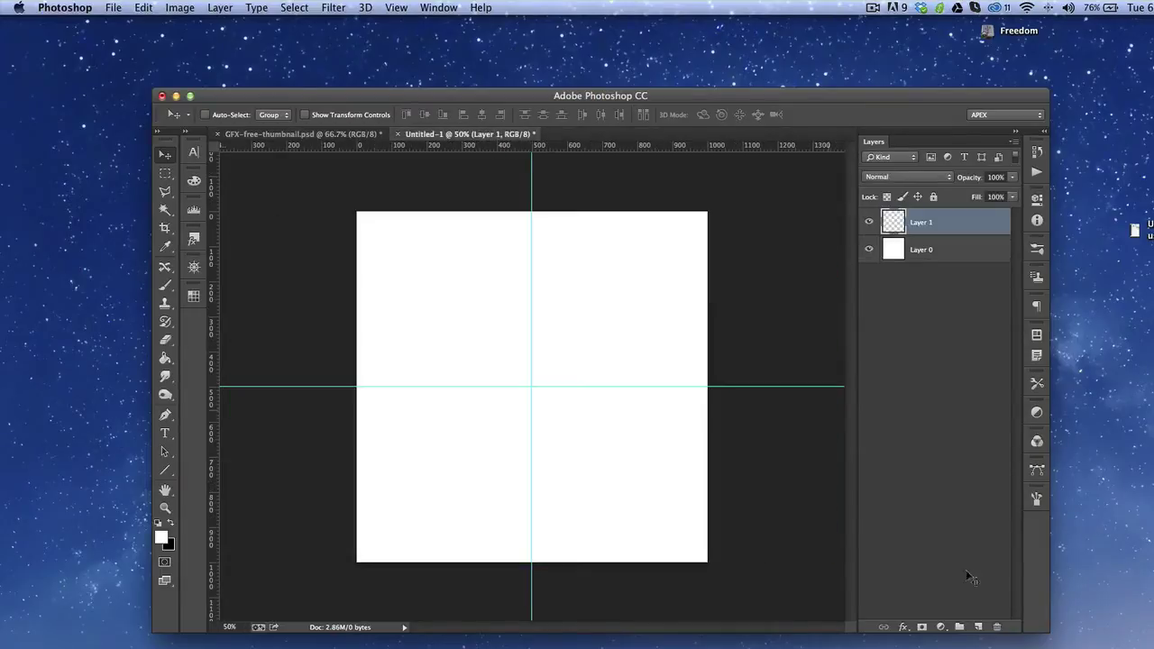
pyautogui.click(942, 627)
pyautogui.click(963, 648)
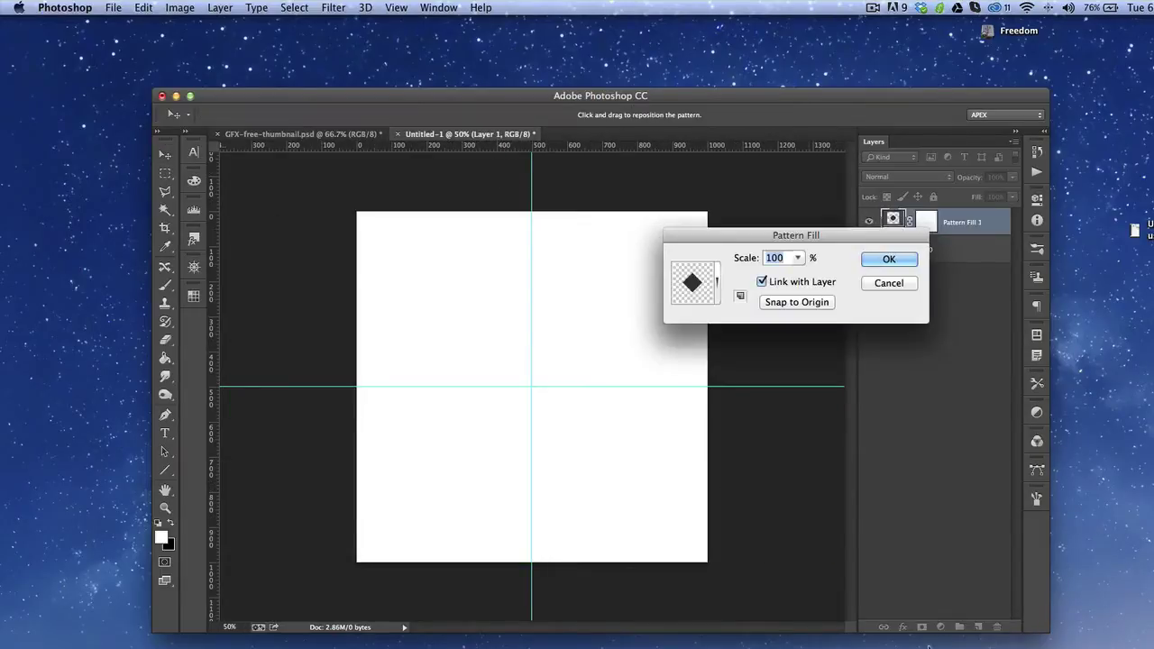
pyautogui.click(717, 282)
pyautogui.click(667, 351)
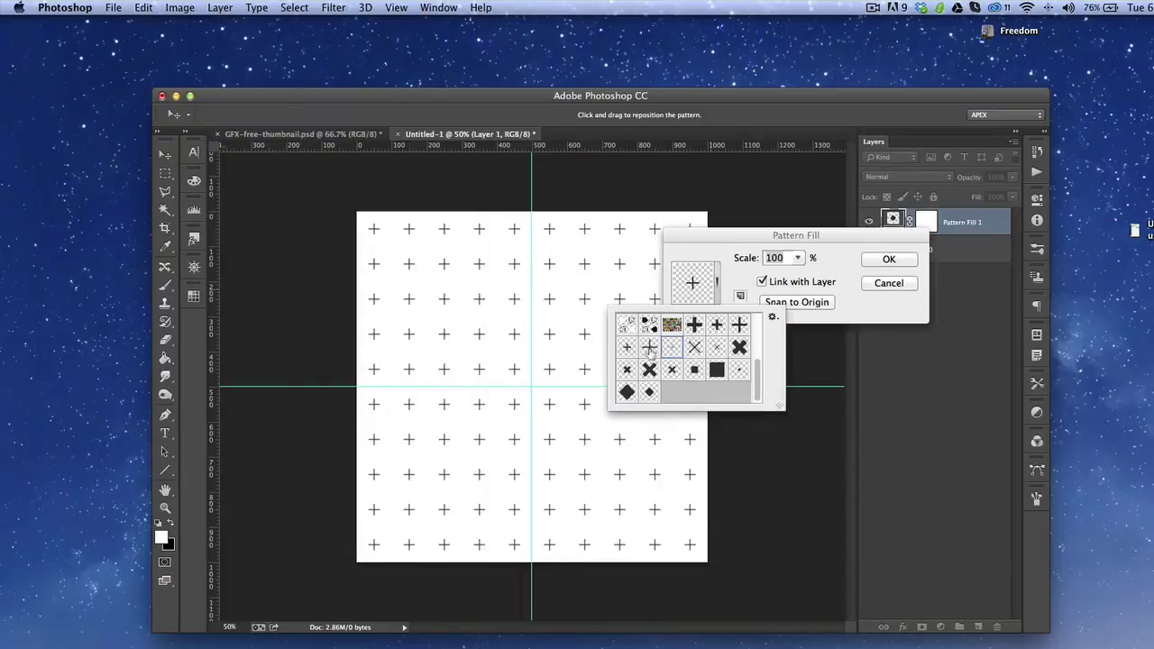
pyautogui.click(649, 349)
pyautogui.click(628, 349)
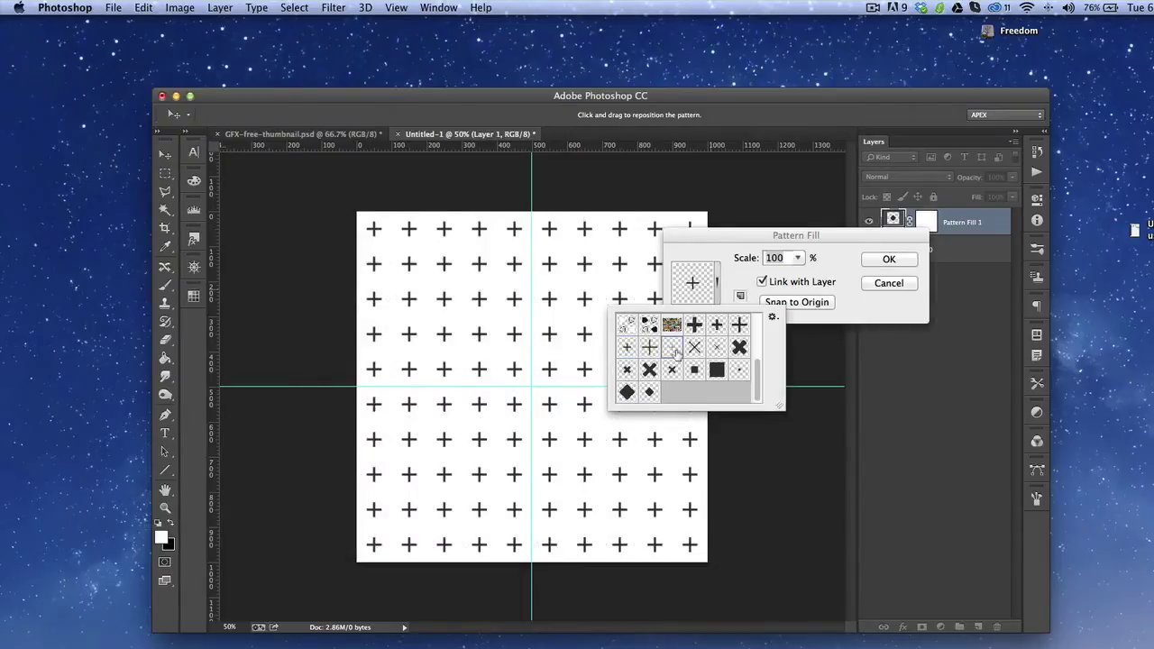
pyautogui.click(675, 351)
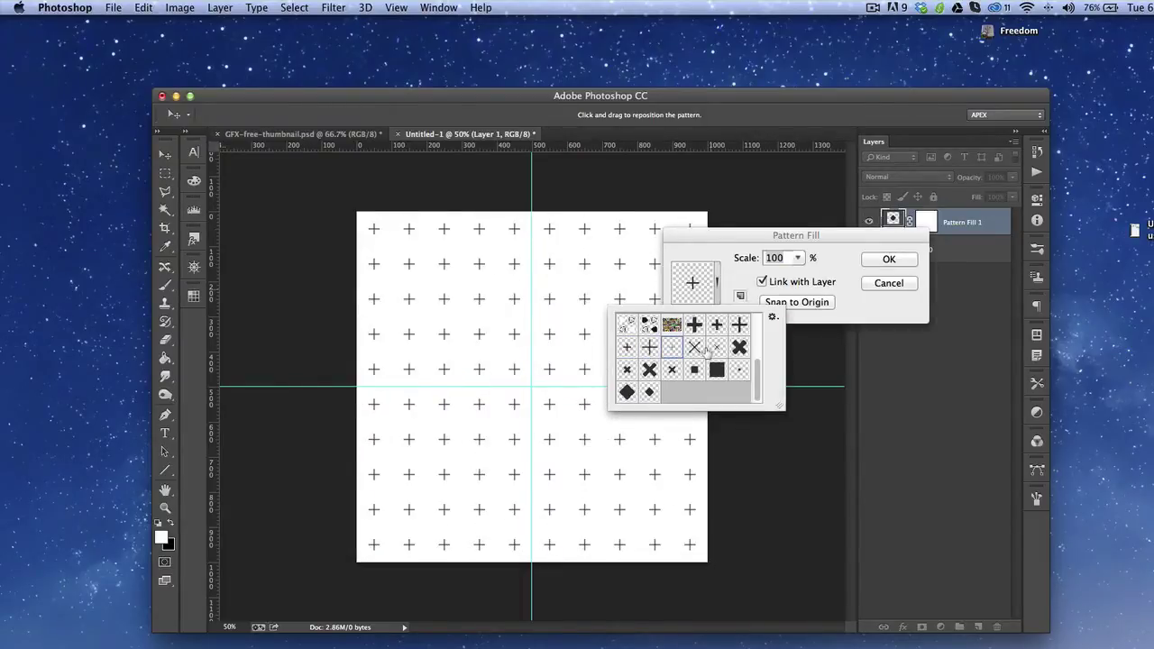
pyautogui.click(695, 351)
pyautogui.click(718, 350)
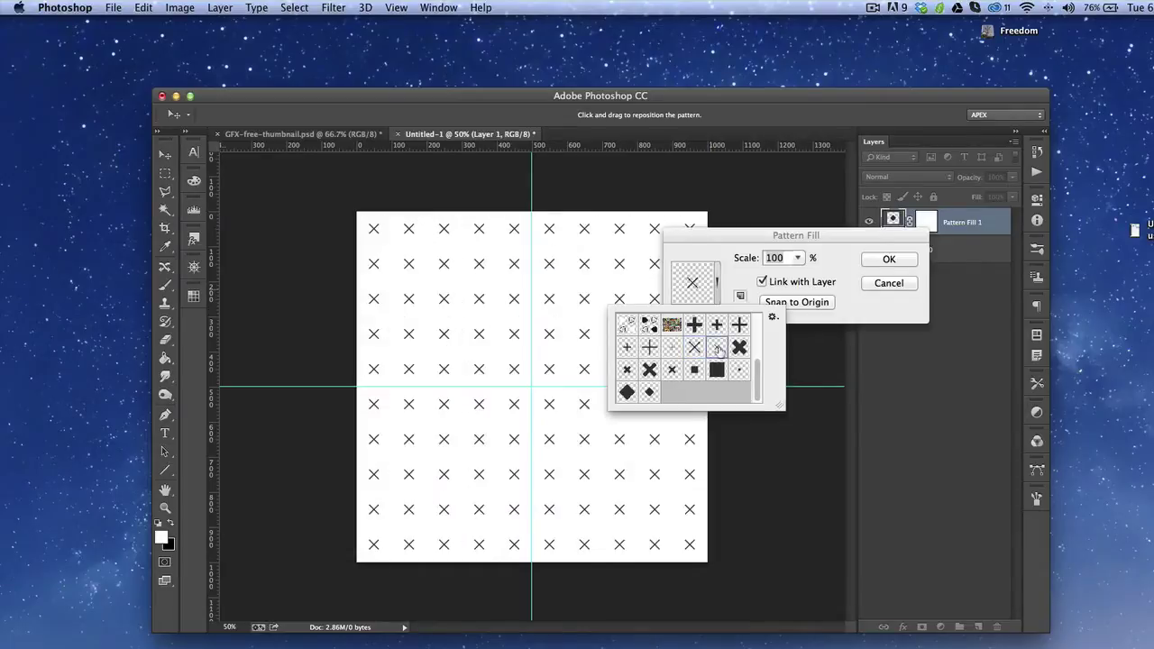
pyautogui.click(674, 352)
pyautogui.click(716, 350)
pyautogui.click(672, 351)
pyautogui.click(715, 352)
pyautogui.click(673, 351)
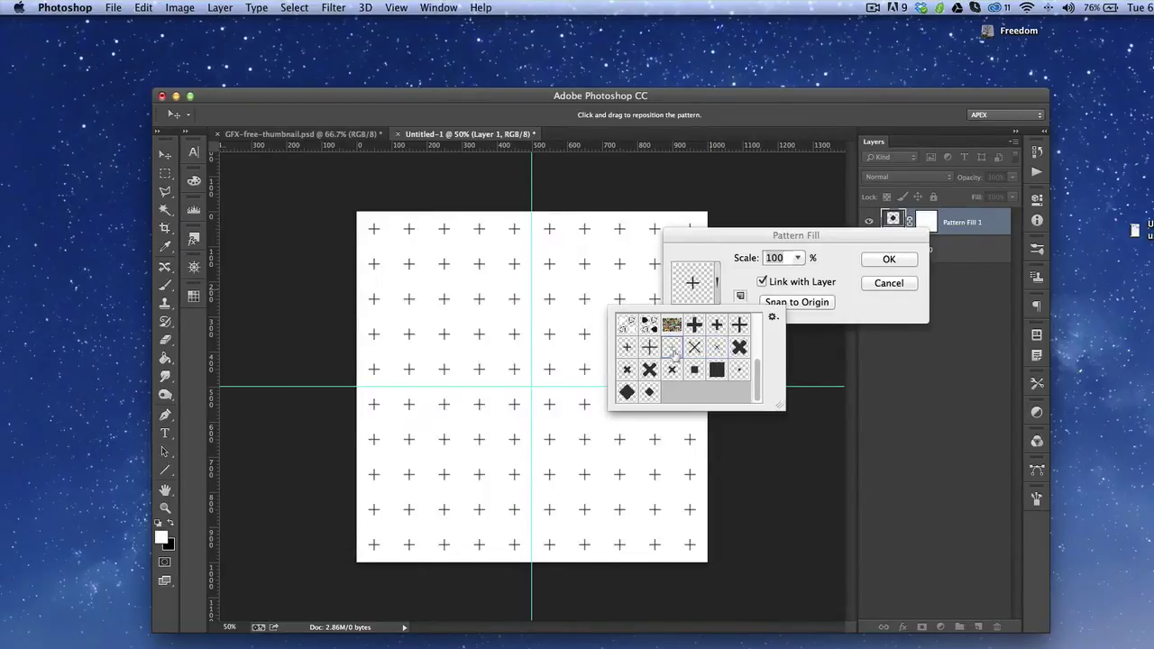
pyautogui.click(735, 373)
pyautogui.click(869, 297)
pyautogui.click(883, 283)
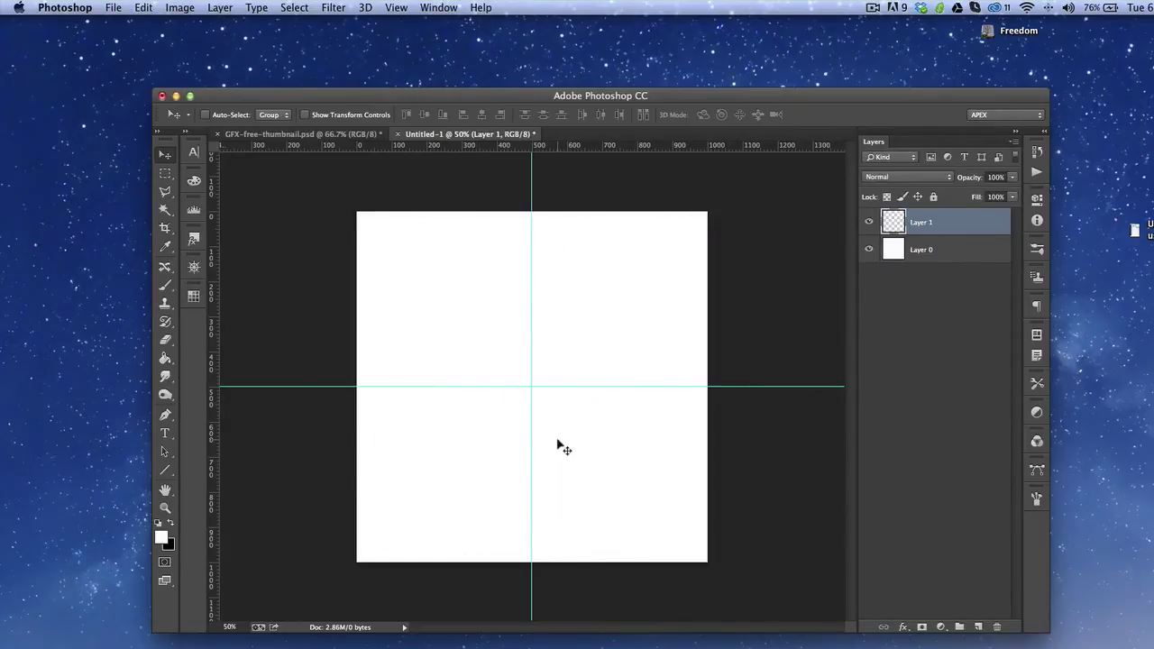
# Draw a black square about 504 px wide centred on the guide intersection, and hide Layer 0.
pyautogui.press('u')
pyautogui.hotkey('shift', 'u')
pyautogui.hotkey('shift', 'u')
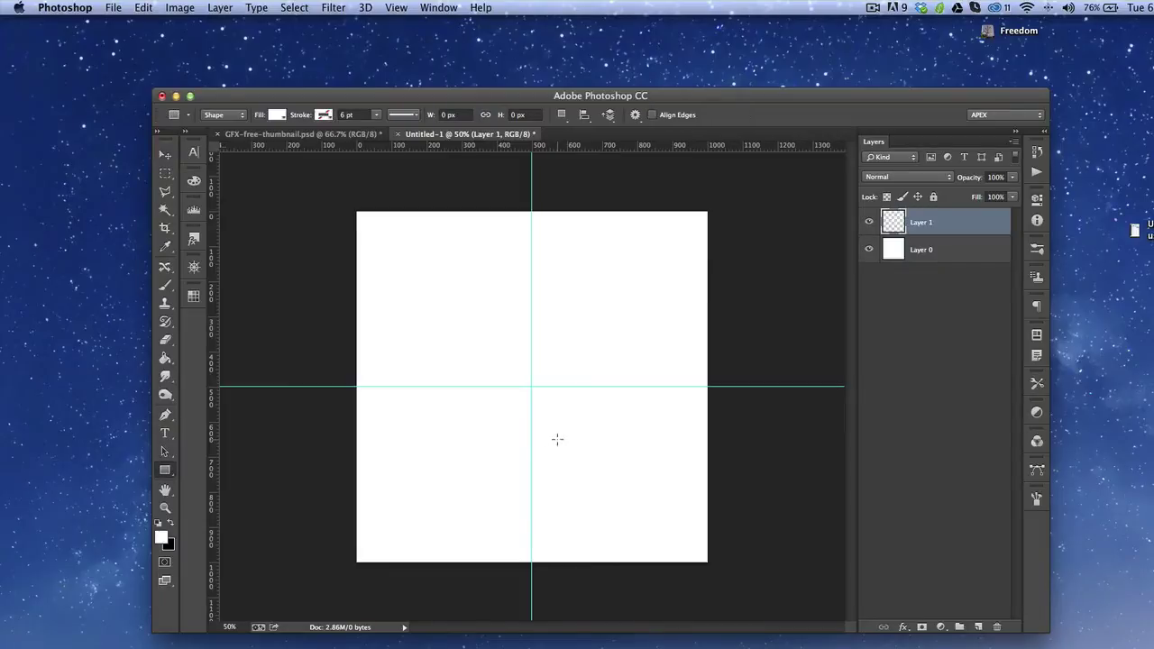
pyautogui.press('x')
pyautogui.moveTo(531, 386); pyautogui.dragTo(621, 298)
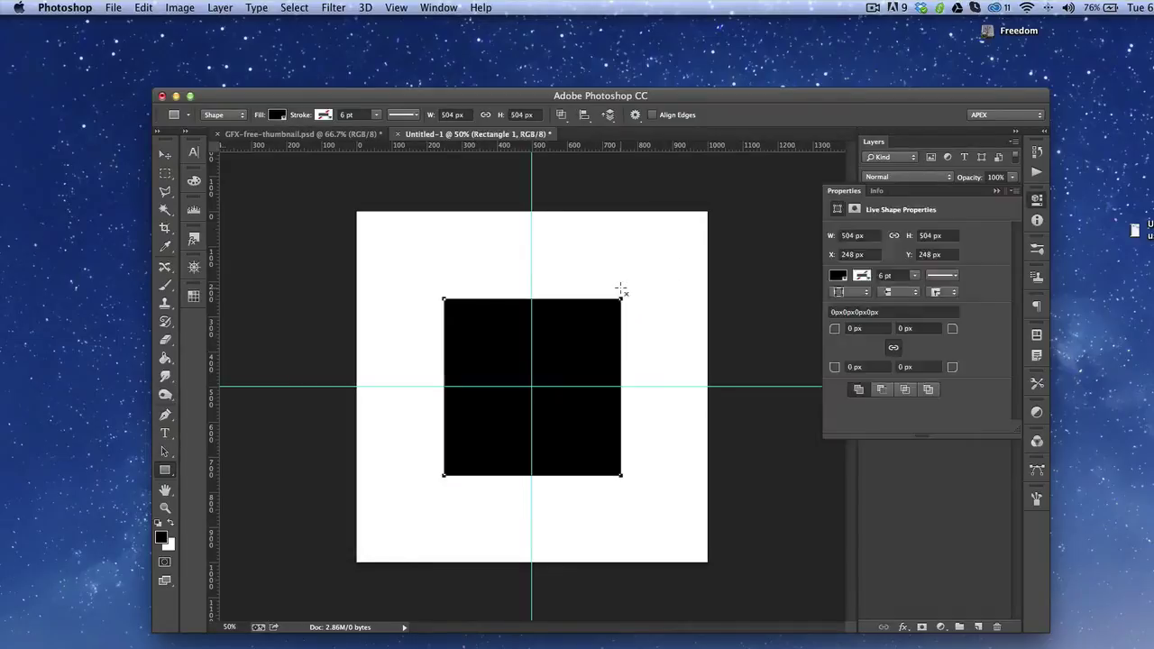
pyautogui.press('v')
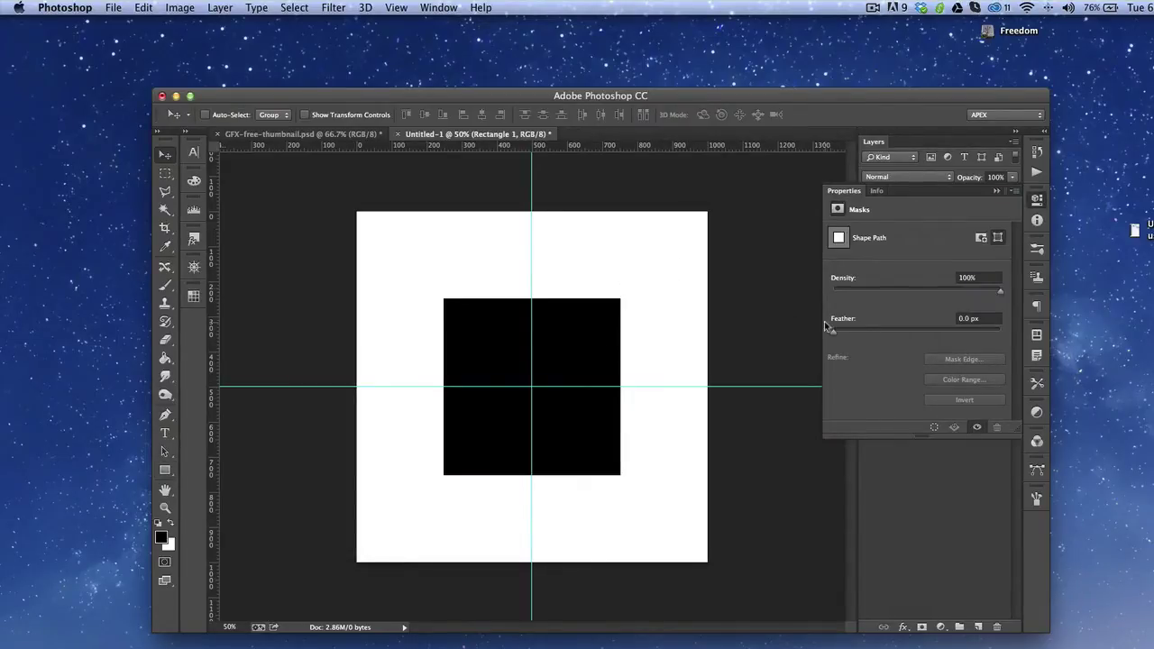
pyautogui.click(1038, 201)
pyautogui.click(868, 250)
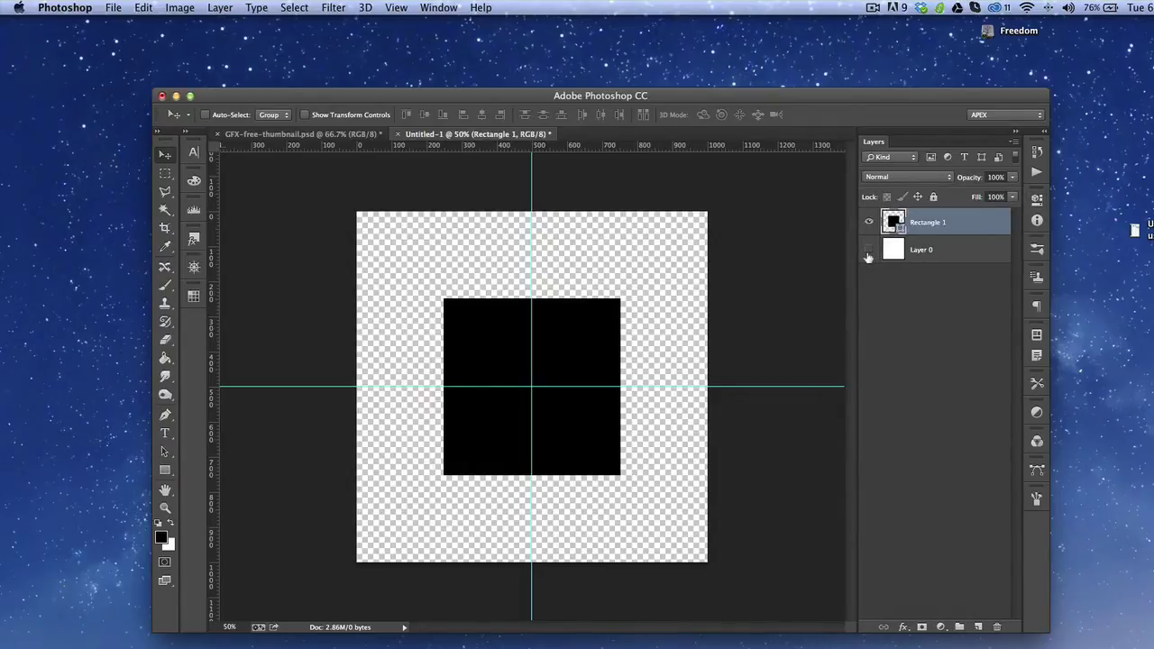
pyautogui.click(112, 7)
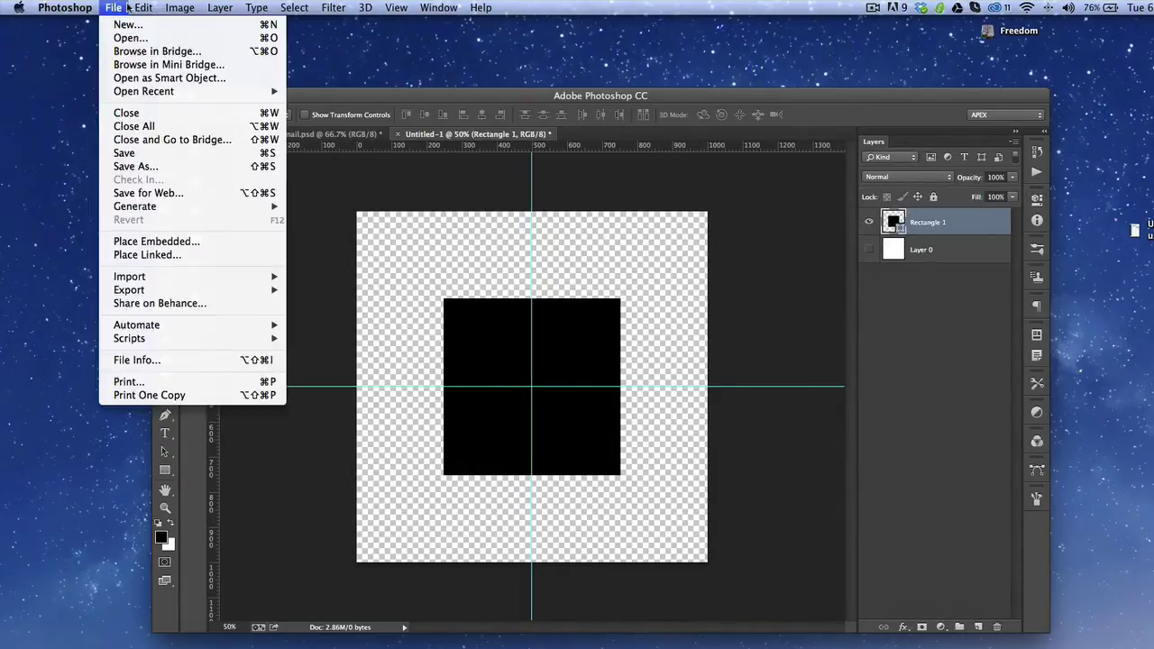
pyautogui.moveTo(147, 7)
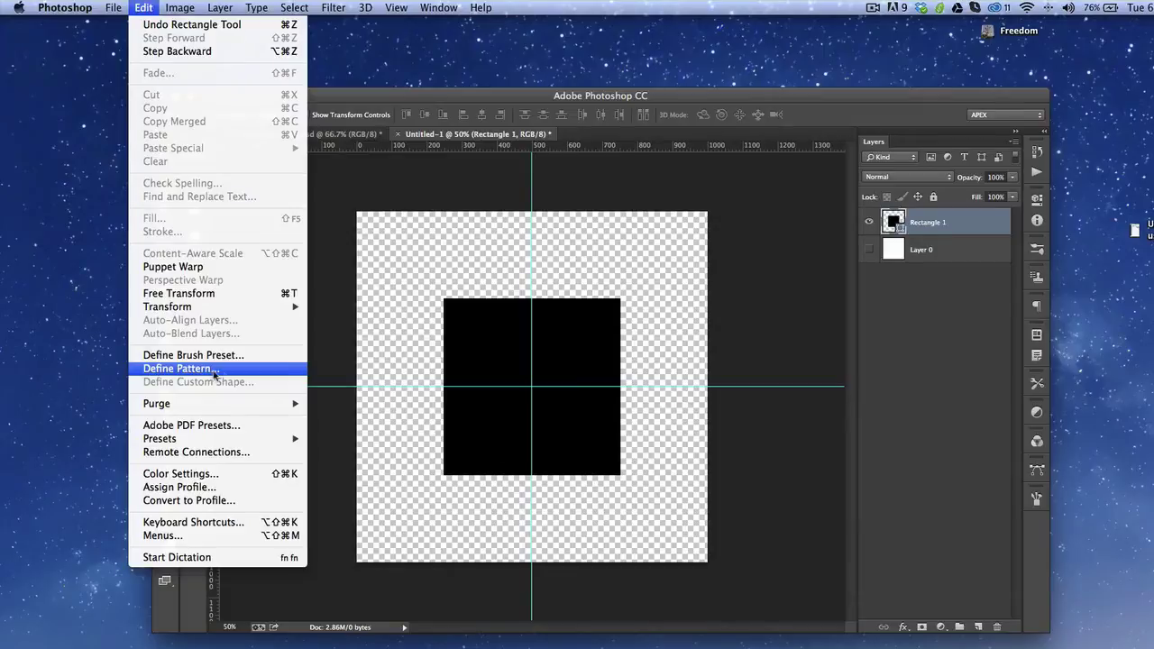
pyautogui.click(458, 408)
pyautogui.press('Delete')
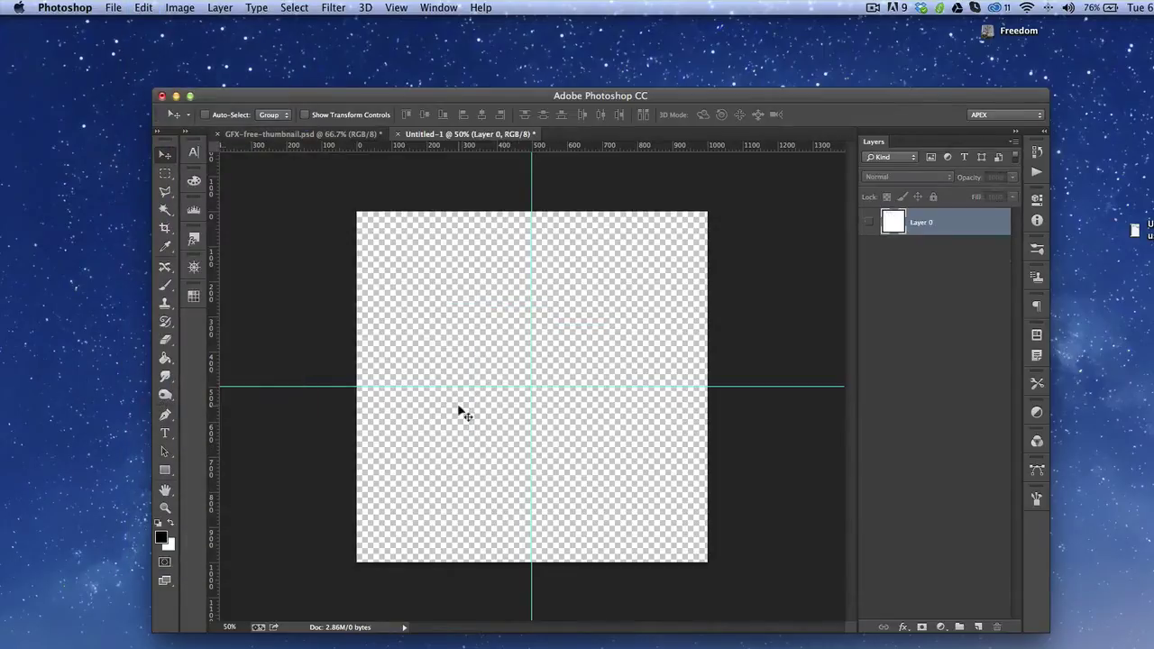
pyautogui.press('super+z')
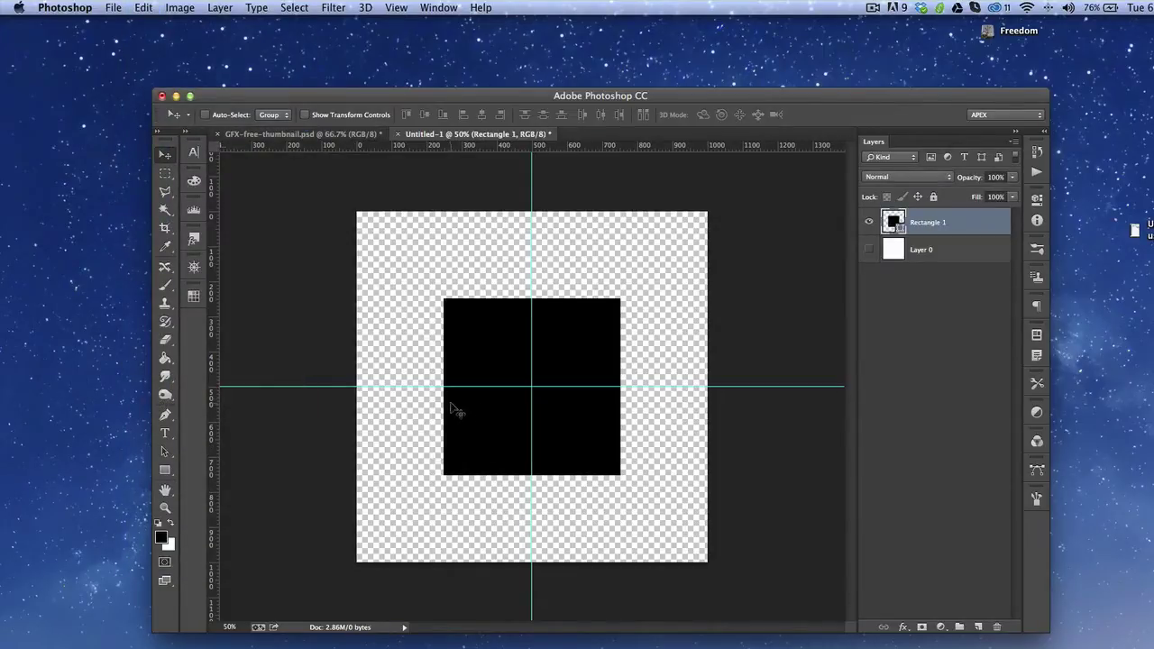
# Enlarge the black square about its centre and rotate it into a diamond that nearly fills the canvas.
pyautogui.press('super+t')
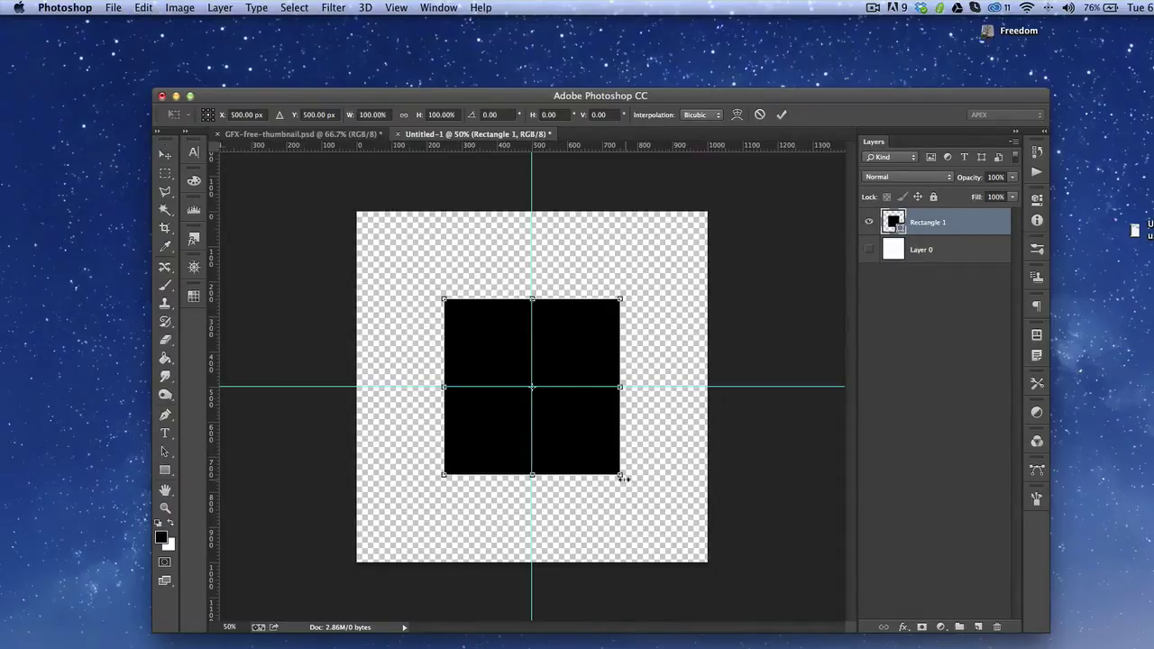
pyautogui.moveTo(622, 478); pyautogui.dragTo(617, 505)
pyautogui.press('Return')
pyautogui.press('super+t')
pyautogui.moveTo(655, 423); pyautogui.dragTo(599, 538)
pyautogui.press('Return')
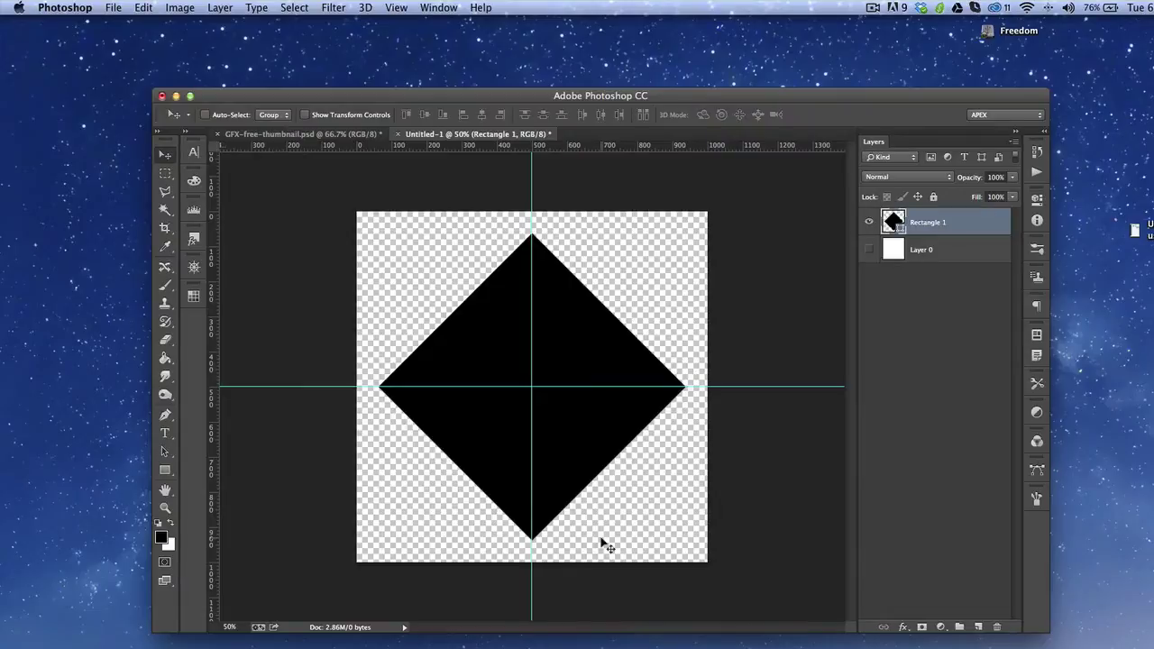
# Scale the diamond to about 38% around its centre, and delete it.
pyautogui.hotkey('ctrl', 't')
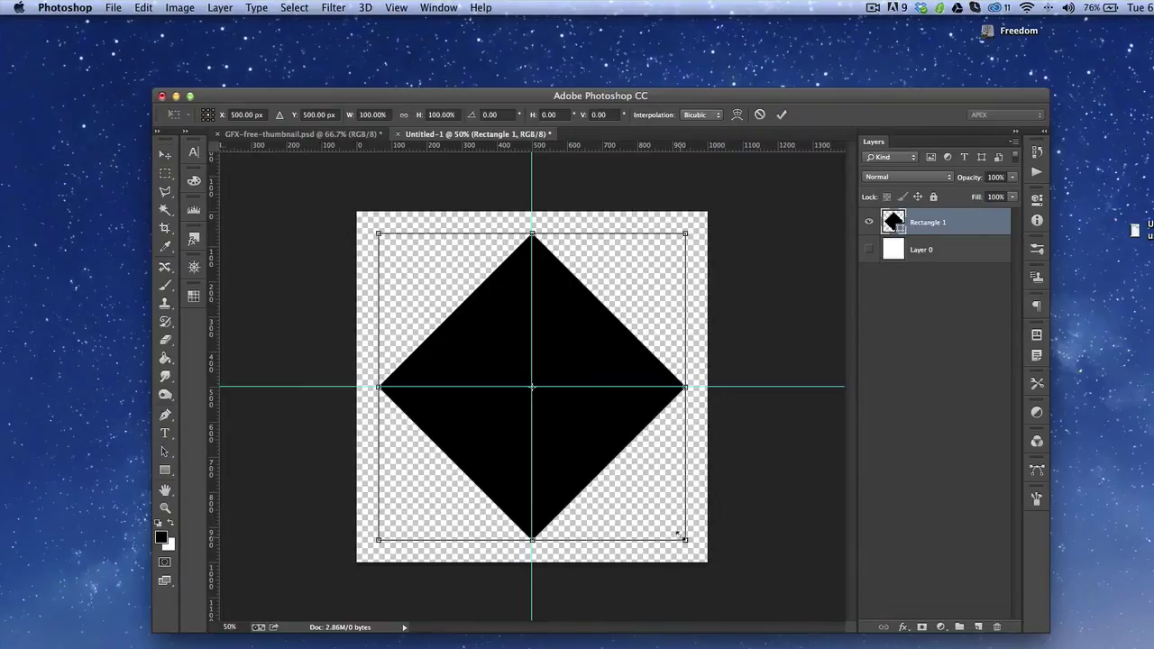
pyautogui.moveTo(684, 541); pyautogui.dragTo(567, 459)
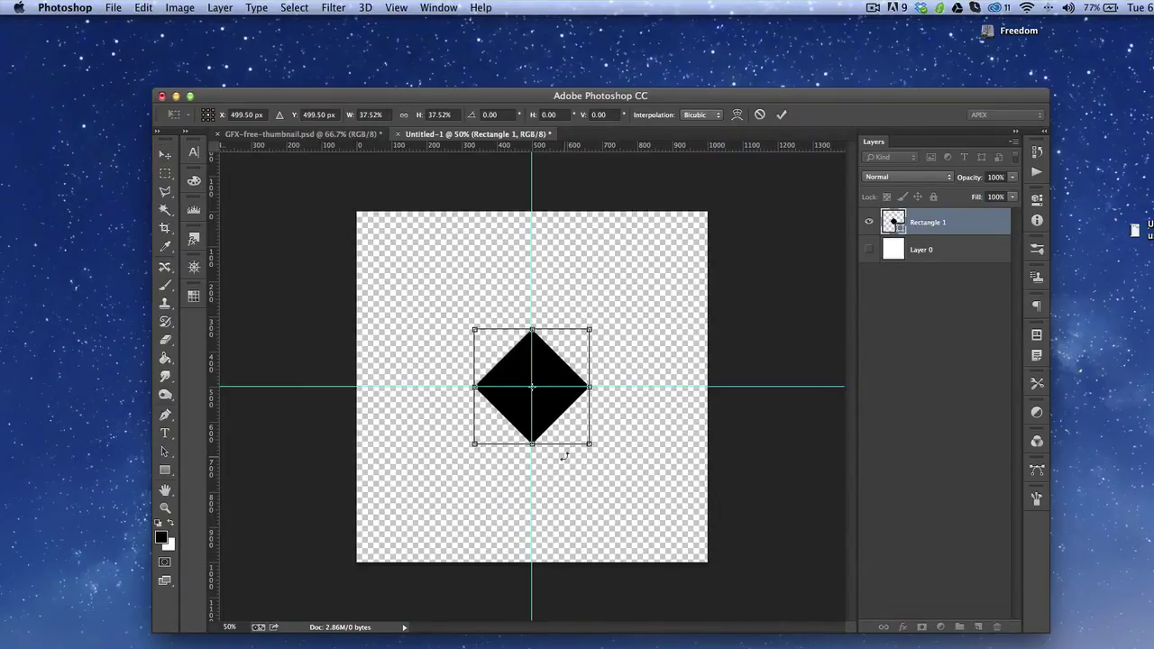
pyautogui.press('Return')
pyautogui.press('BackSpace')
# Look over the GFX-free-thumbnail.psd design and return to the Untitled-1 document.
pyautogui.press('t')
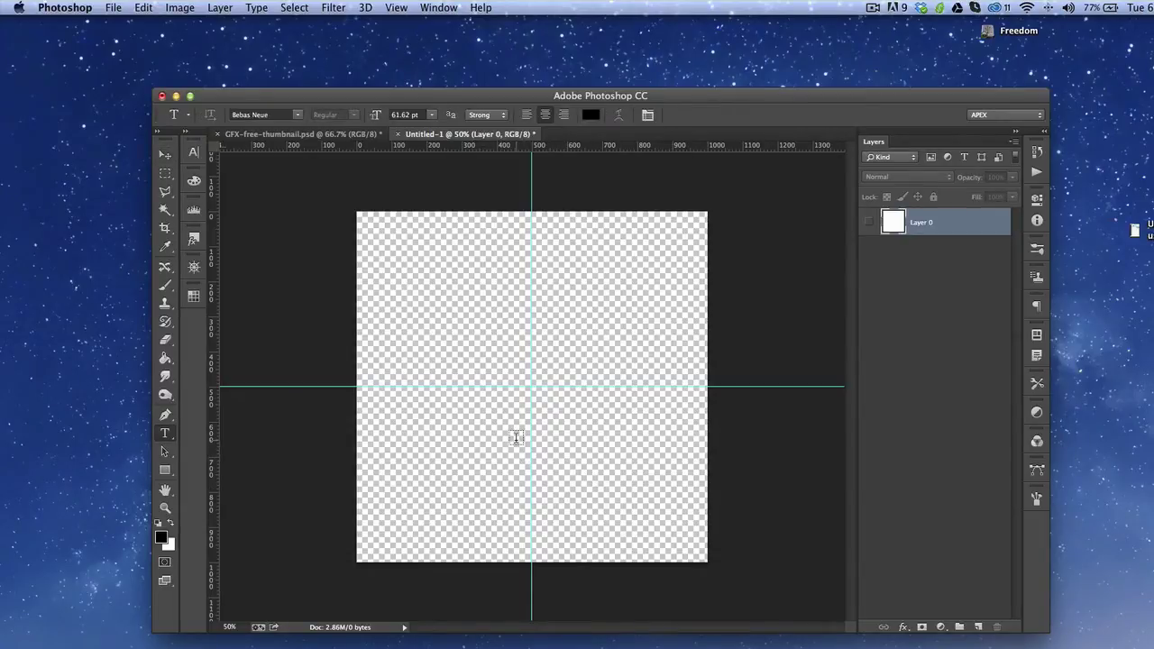
pyautogui.press('v')
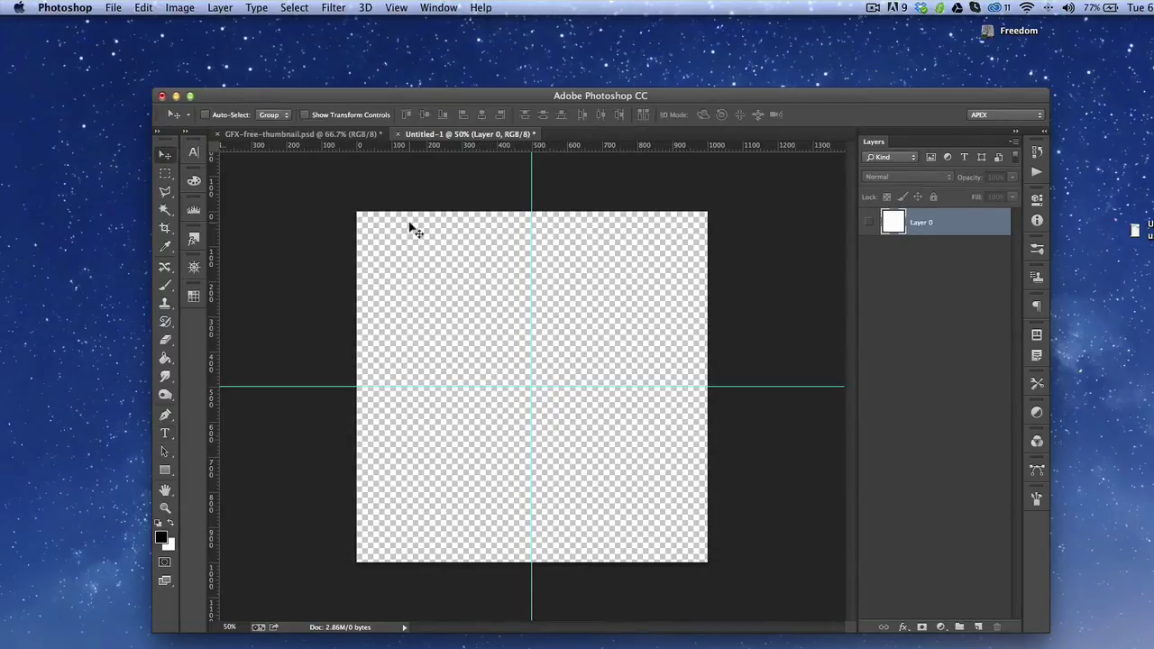
pyautogui.click(307, 135)
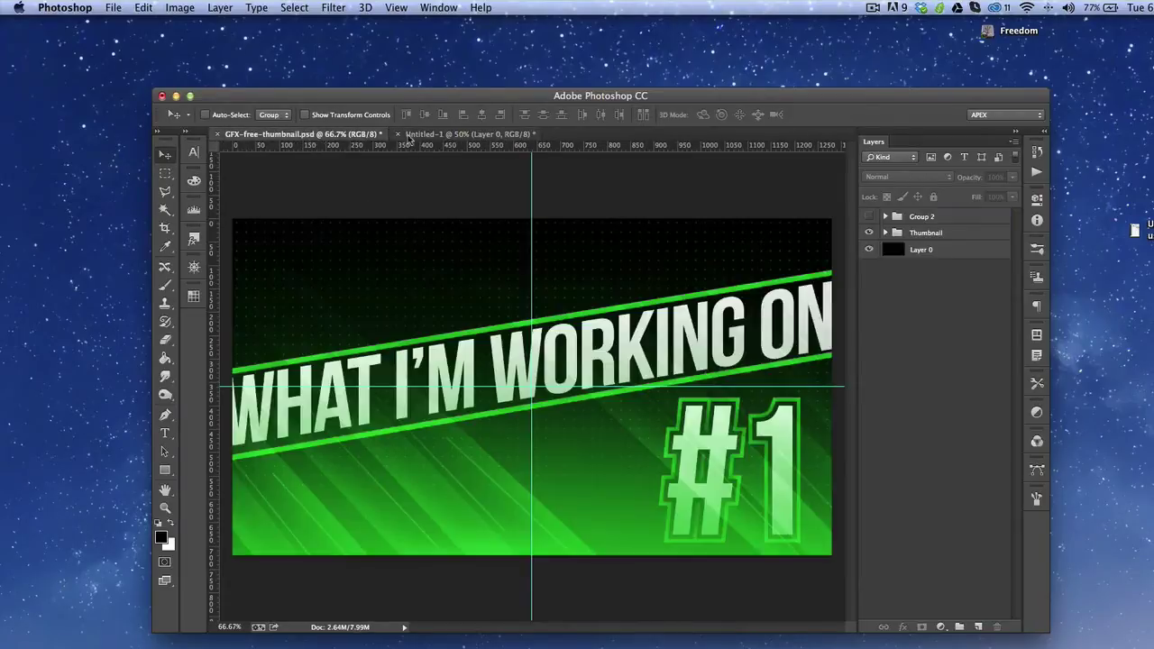
pyautogui.click(464, 136)
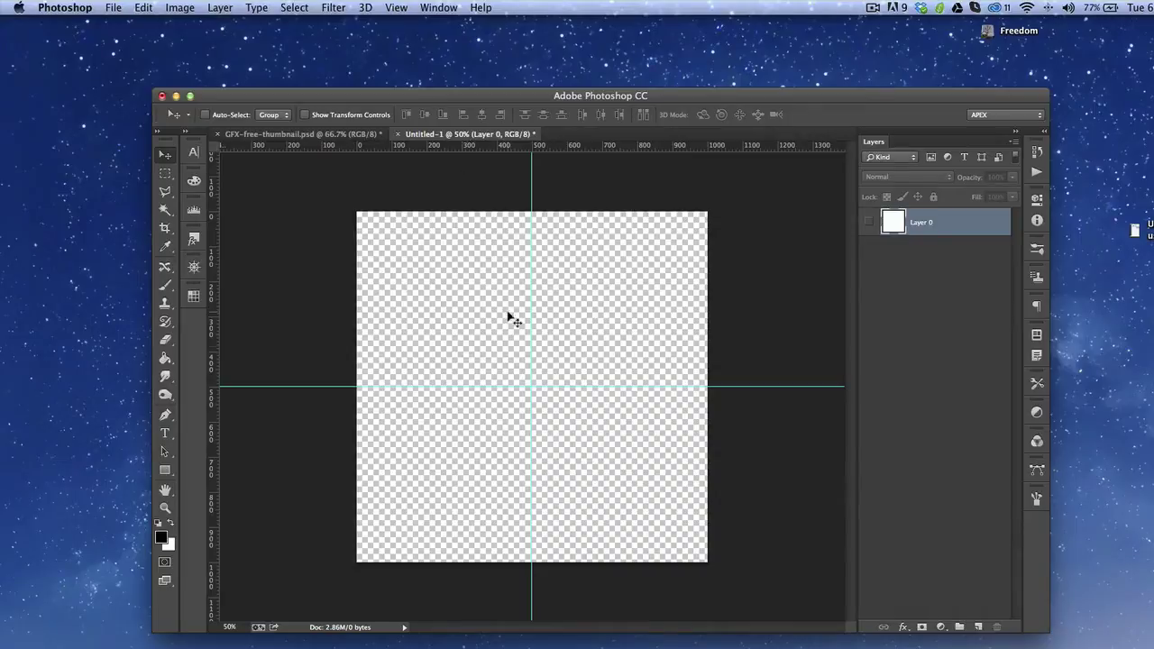
# Add the text "0" in Bebas Neue on the vertical centre guide and place it above the horizontal guide.
pyautogui.press('t')
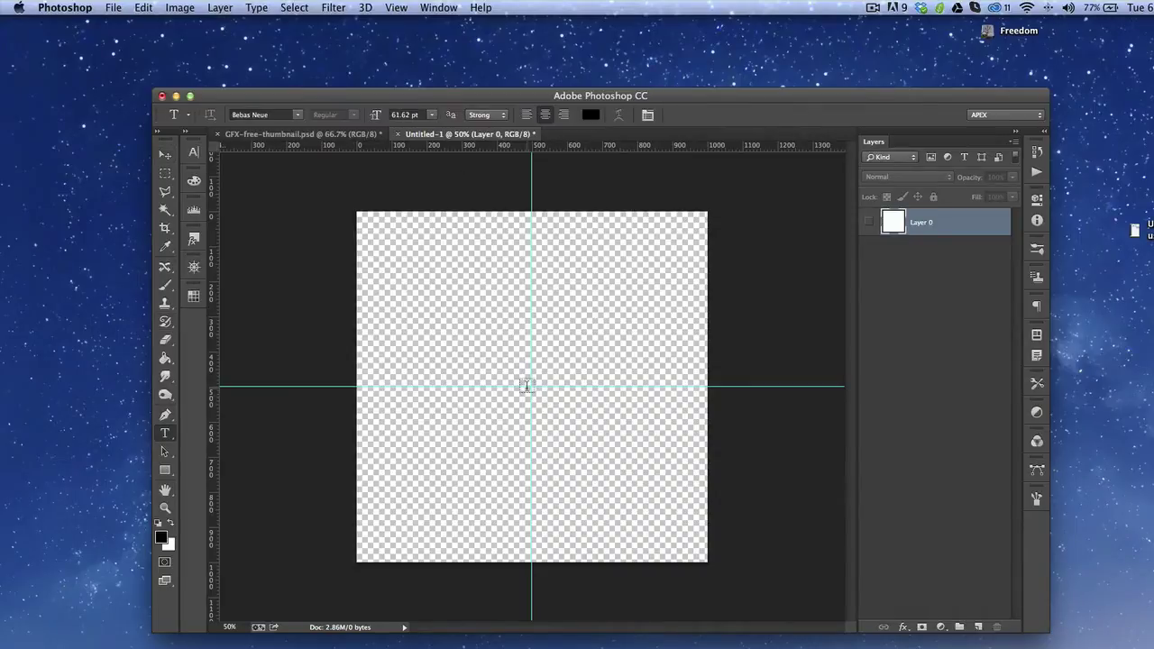
pyautogui.click(530, 388)
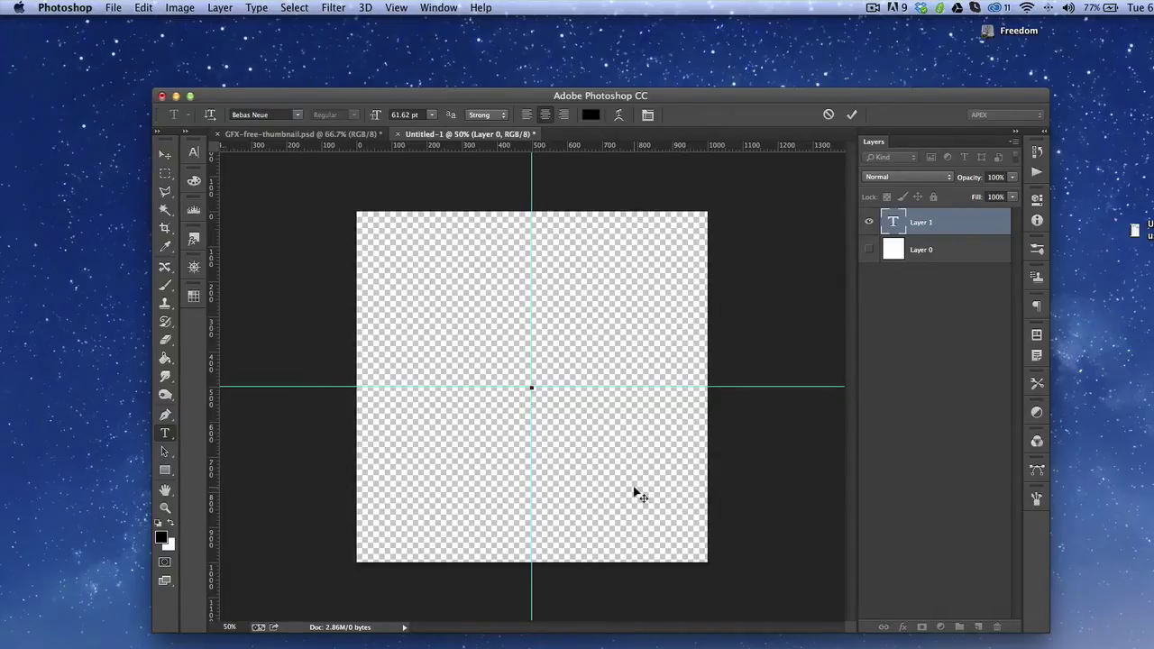
pyautogui.write('0')
pyautogui.click(852, 115)
pyautogui.press('v')
pyautogui.moveTo(618, 345); pyautogui.dragTo(608, 309)
# Draw a straight black line with a weight of 20 px along the horizontal guide, below the 0.
pyautogui.press('u')
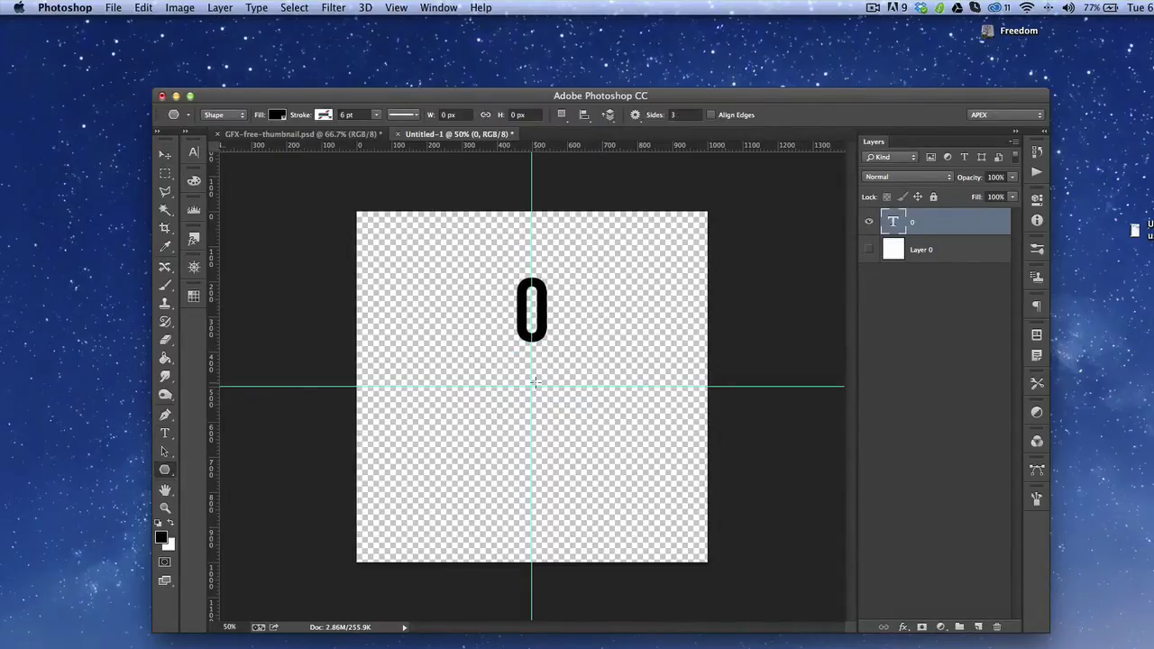
pyautogui.click(687, 115)
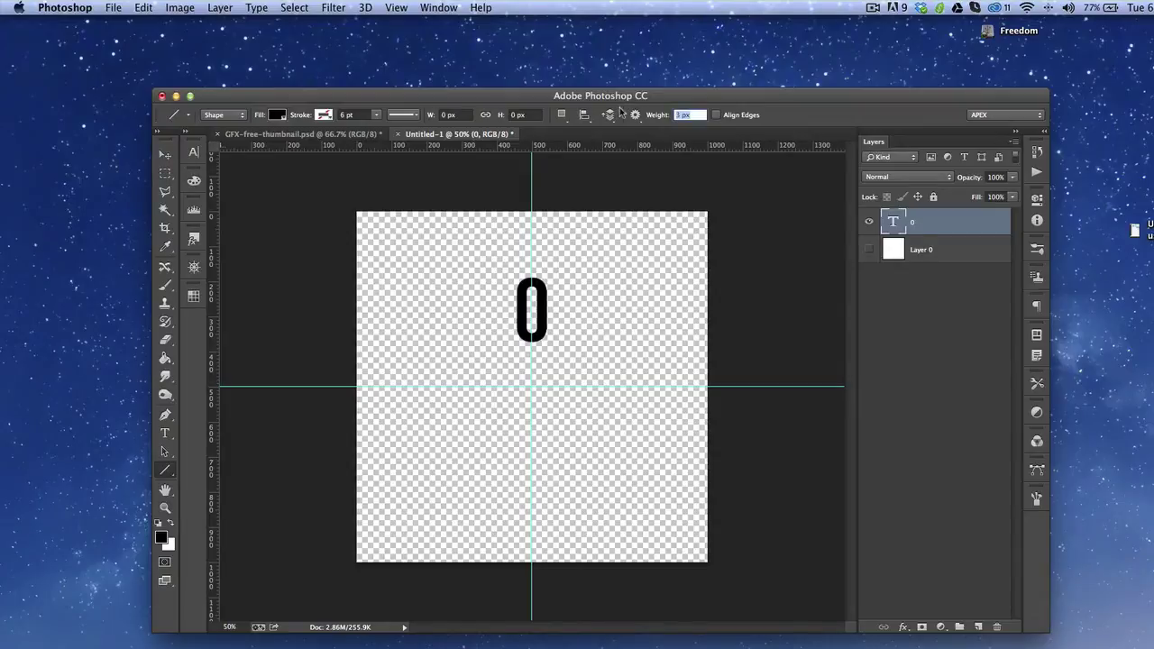
pyautogui.write('20')
pyautogui.press('Return')
pyautogui.moveTo(397, 387); pyautogui.dragTo(656, 386)
pyautogui.press('v')
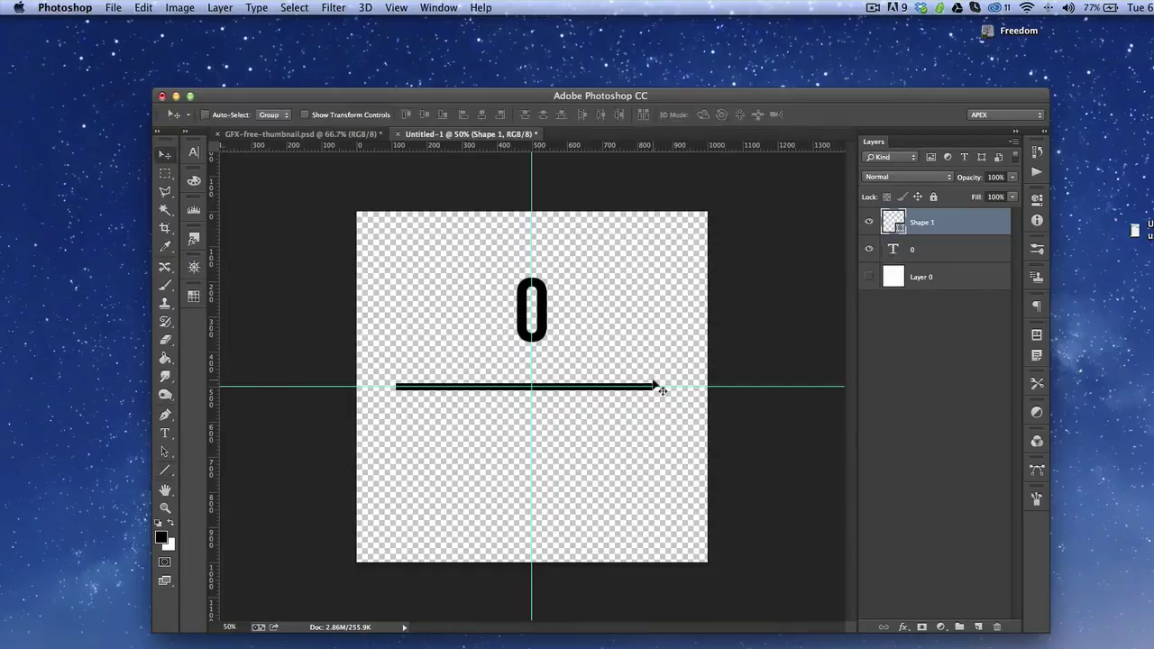
# Duplicate the 0 text layer and move the copy straight down below the line.
pyautogui.click(911, 253)
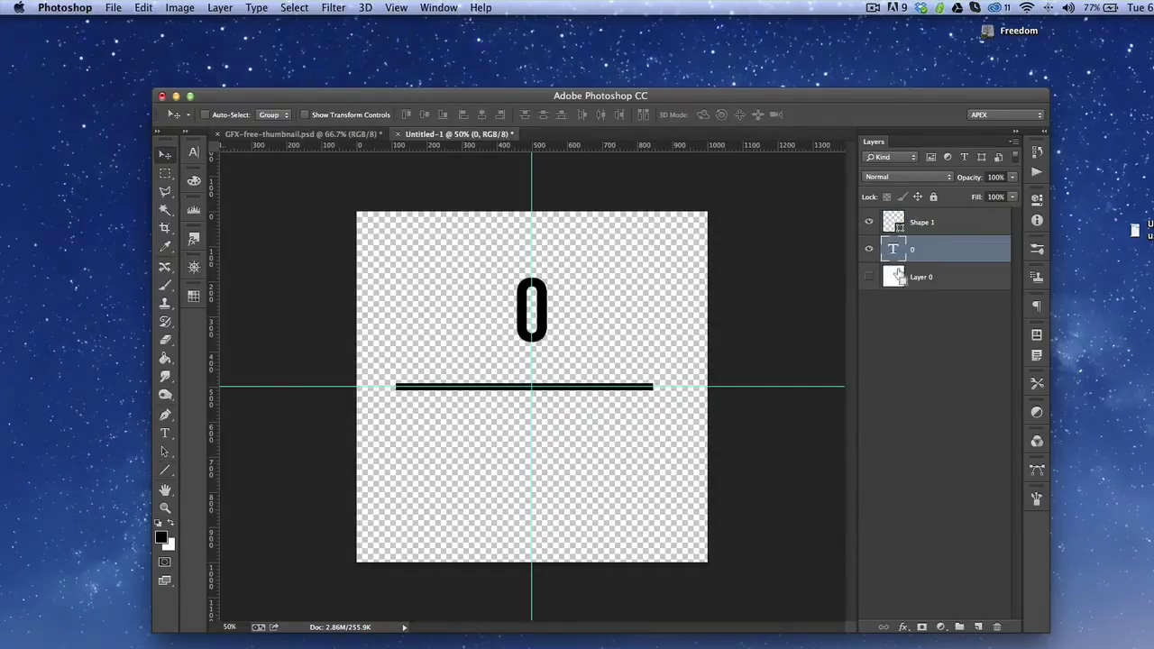
pyautogui.moveTo(898, 274); pyautogui.dragTo(899, 276)
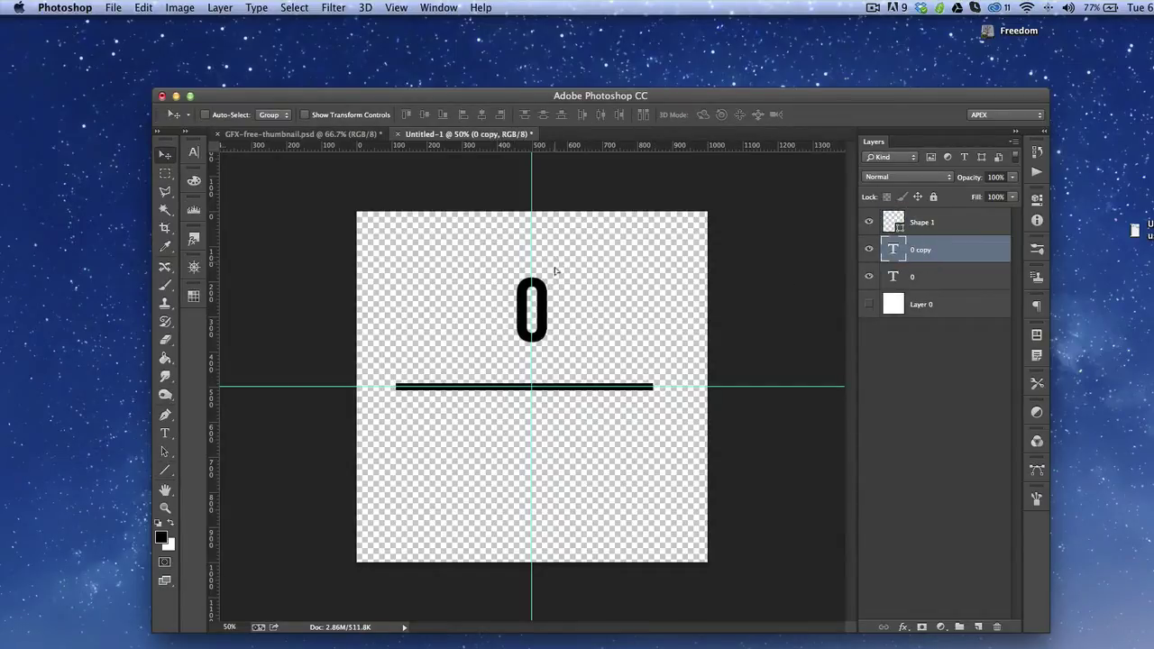
pyautogui.moveTo(557, 271); pyautogui.dragTo(556, 404)
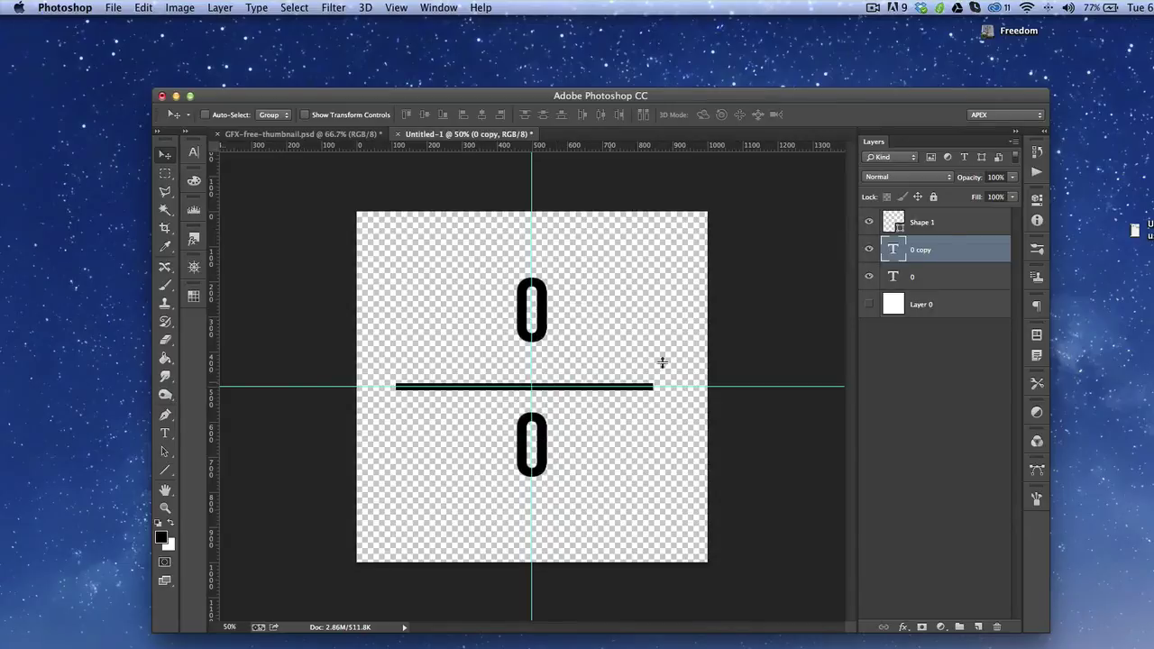
# Shorten the horizontal line from both ends and centre it on the vertical guide.
pyautogui.click(949, 225)
pyautogui.press('super+t')
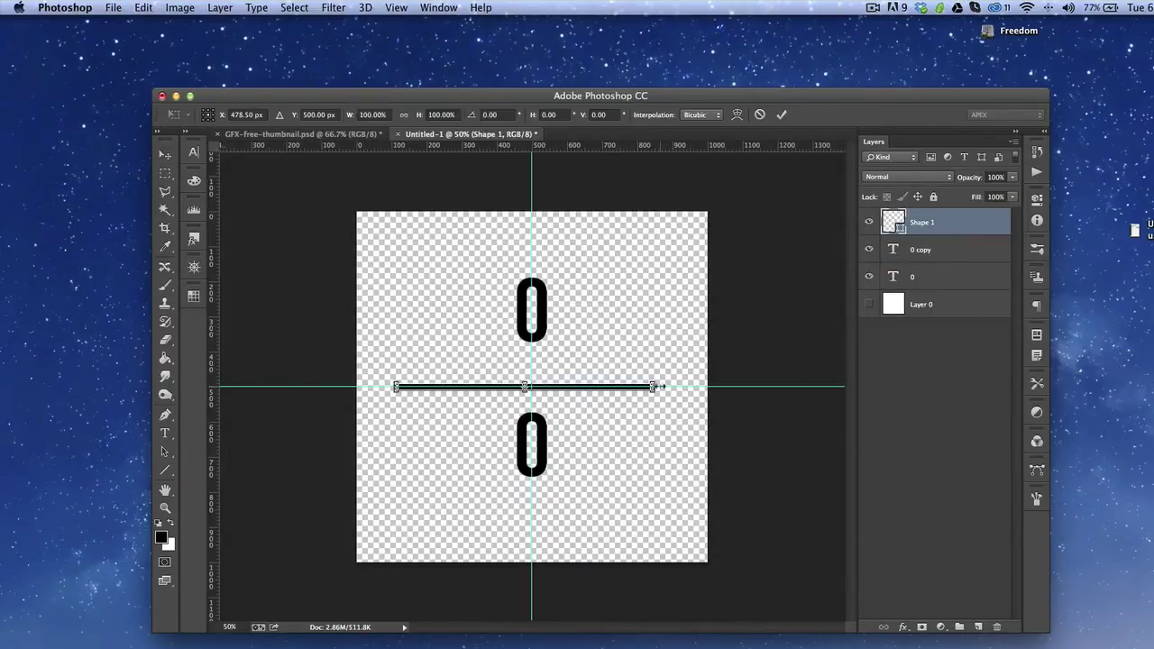
pyautogui.moveTo(655, 387); pyautogui.dragTo(608, 387)
pyautogui.press('Return')
pyautogui.press('super+t')
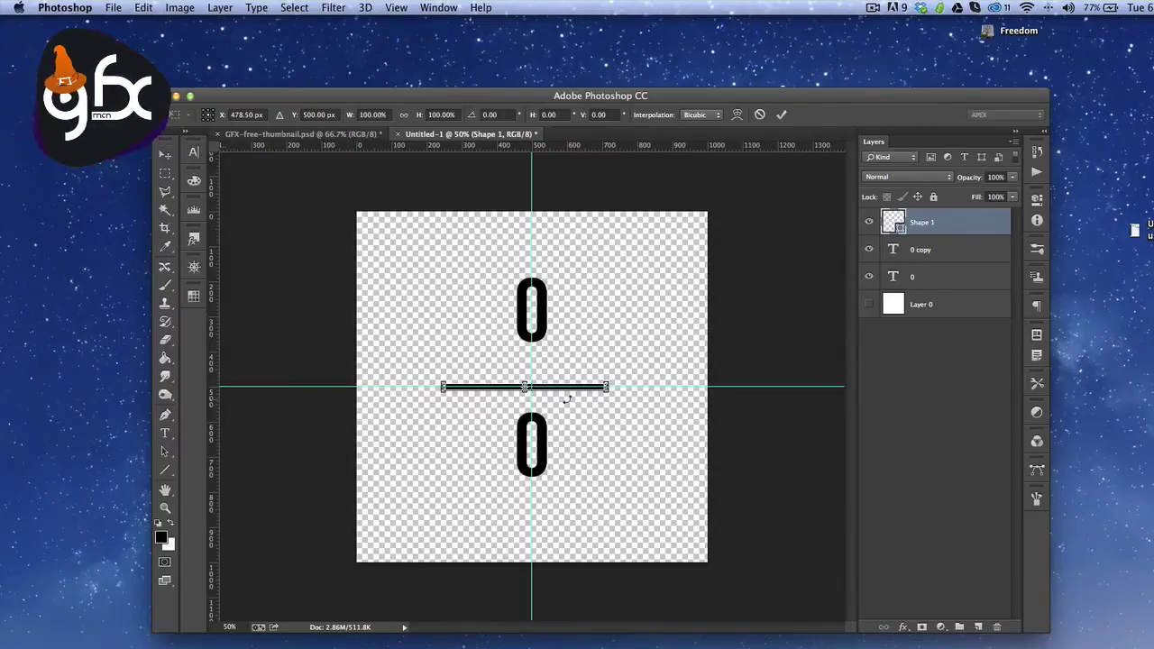
pyautogui.moveTo(566, 390); pyautogui.dragTo(572, 389)
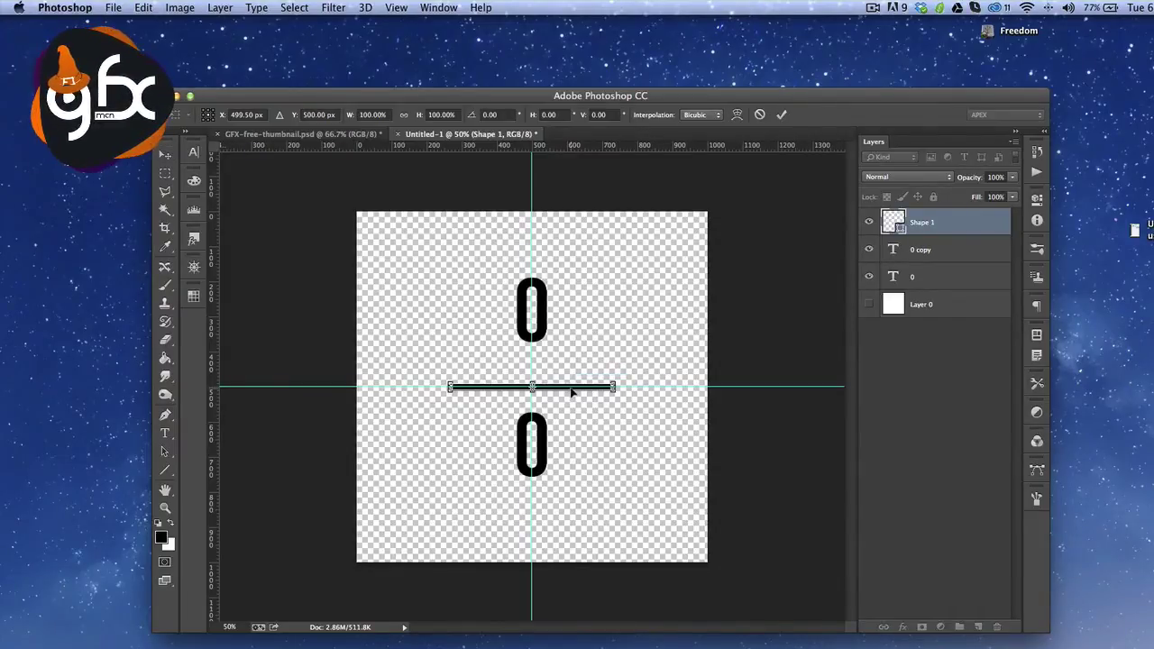
pyautogui.press('Return')
# Try rotating the lower 0 by about 47 degrees, and undo the rotation.
pyautogui.click(930, 259)
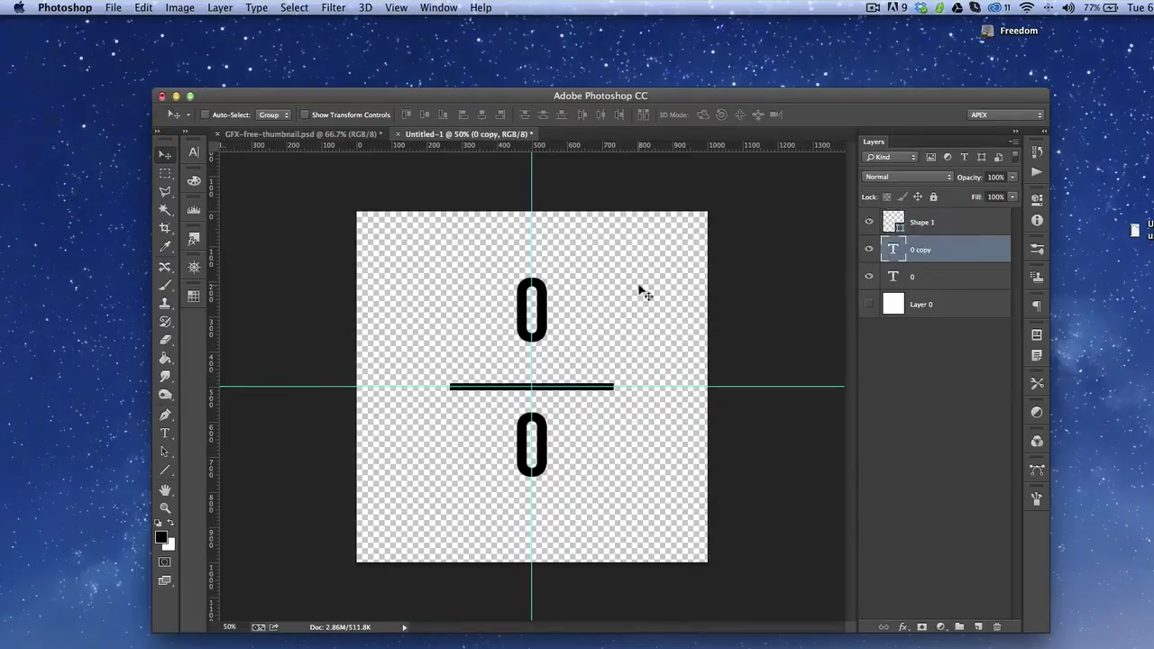
pyautogui.moveTo(641, 289)
pyautogui.mouseDown()
pyautogui.moveTo(637, 303)
pyautogui.moveTo(636, 288)
pyautogui.mouseUp()
pyautogui.hotkey('ctrl', 't')
pyautogui.moveTo(707, 309); pyautogui.dragTo(667, 411)
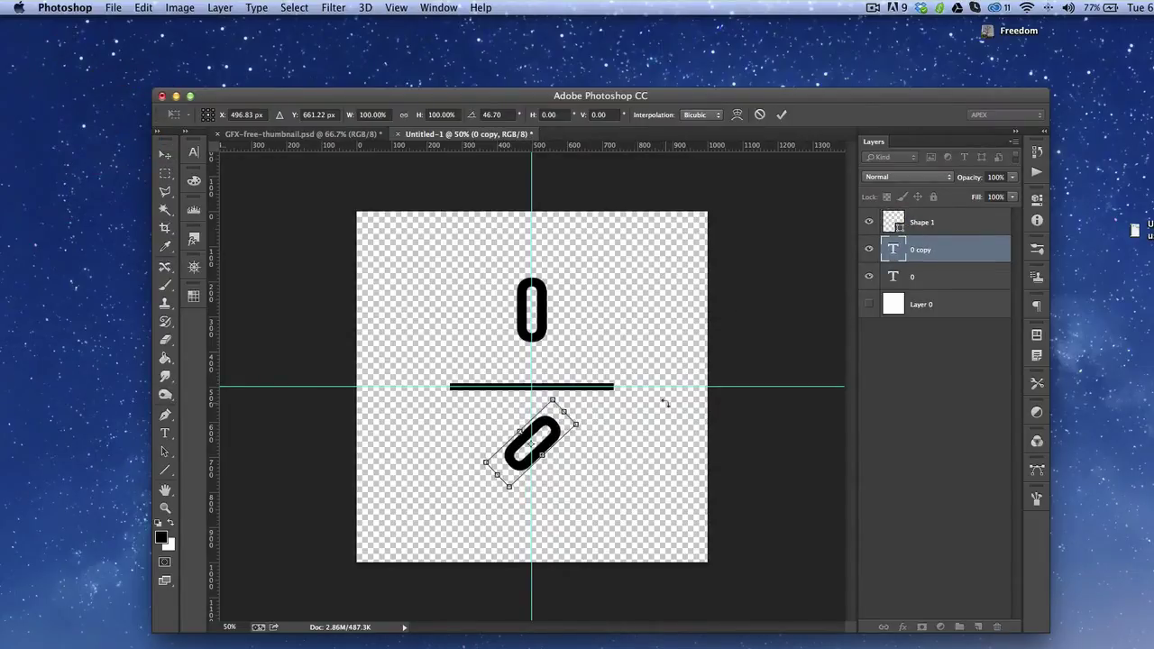
pyautogui.press('Return')
pyautogui.hotkey('ctrl', 'z')
# Rotate the lower 0 by 90 degrees so that it lies horizontally under the line.
pyautogui.hotkey('ctrl', 't')
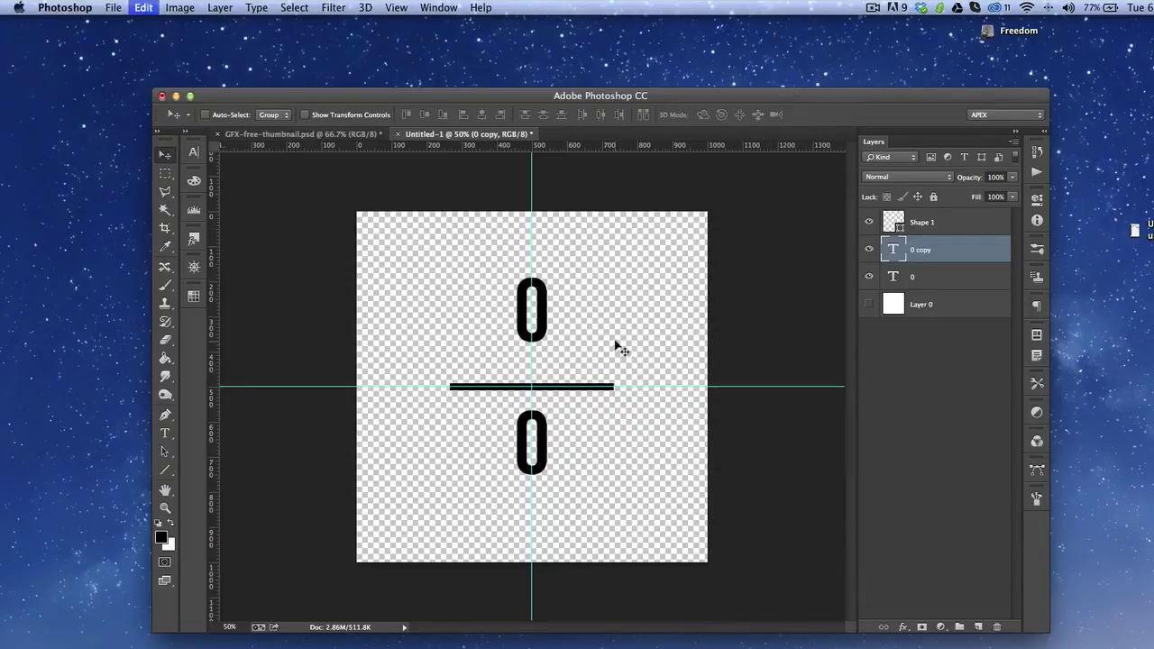
pyautogui.rightClick(615, 334)
pyautogui.click(665, 472)
pyautogui.press('Return')
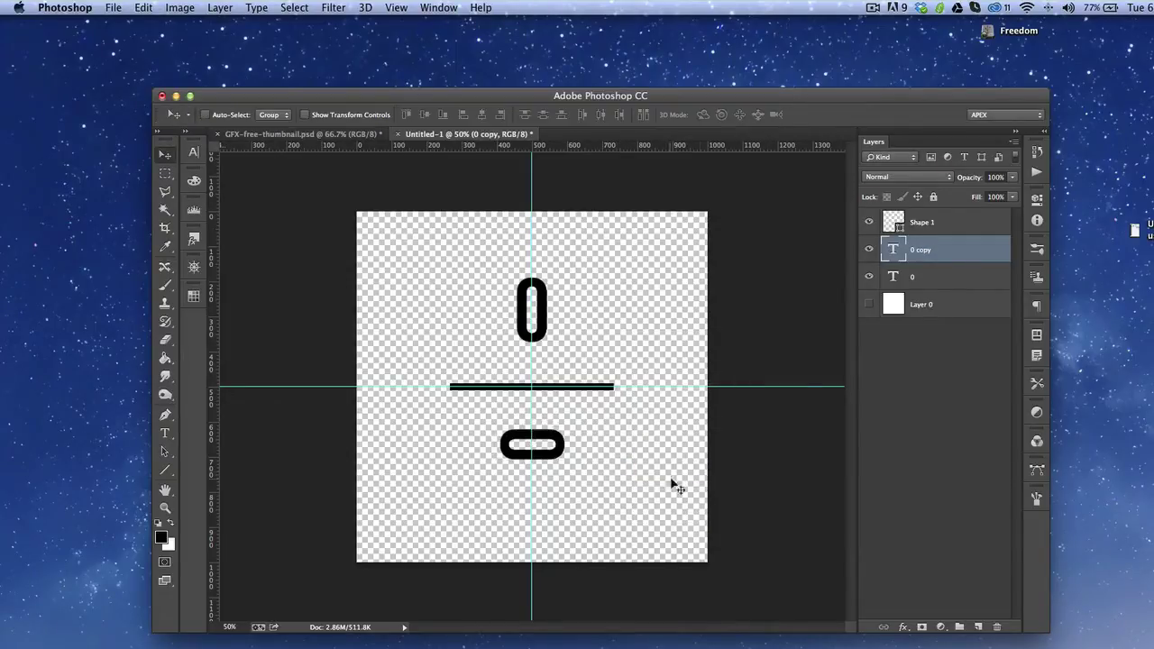
# Convert the 0 copy text layer to a shape and delete the original 0 text layer.
pyautogui.rightClick(944, 254)
pyautogui.click(963, 353)
pyautogui.click(946, 225)
pyautogui.click(948, 278)
pyautogui.press('Delete')
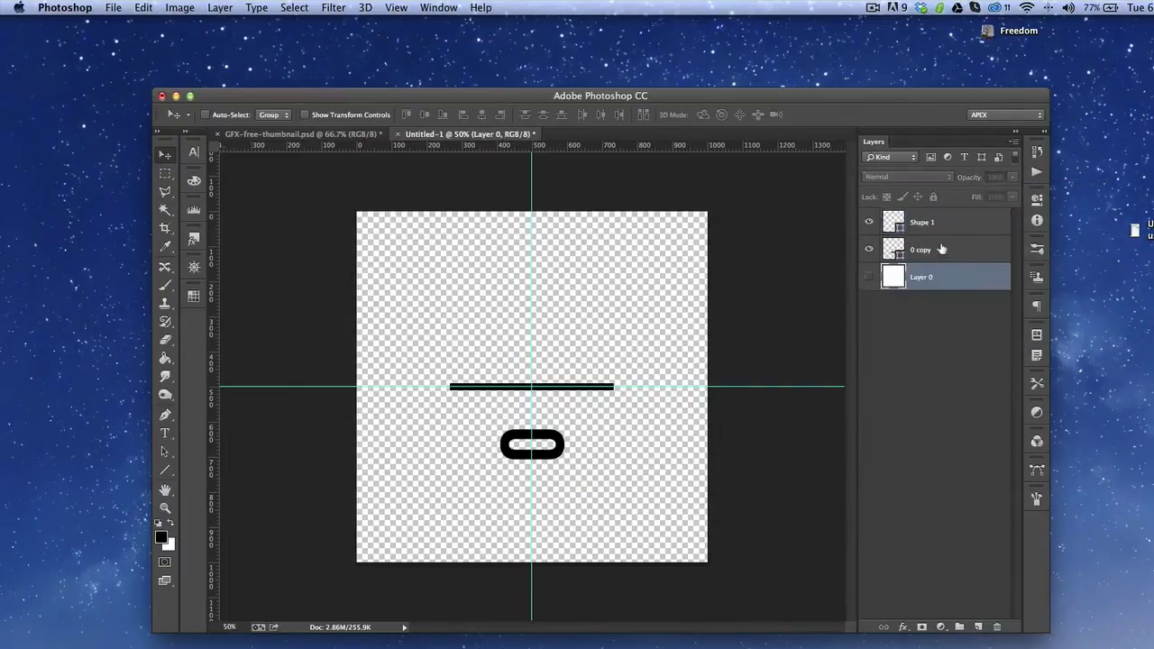
# Move the horizontal 0 shape slightly up, closer to the line, and hide the guides.
pyautogui.click(943, 250)
pyautogui.moveTo(694, 434)
pyautogui.mouseDown()
pyautogui.moveTo(691, 408)
pyautogui.moveTo(689, 423)
pyautogui.mouseUp()
pyautogui.press('super+semicolon')
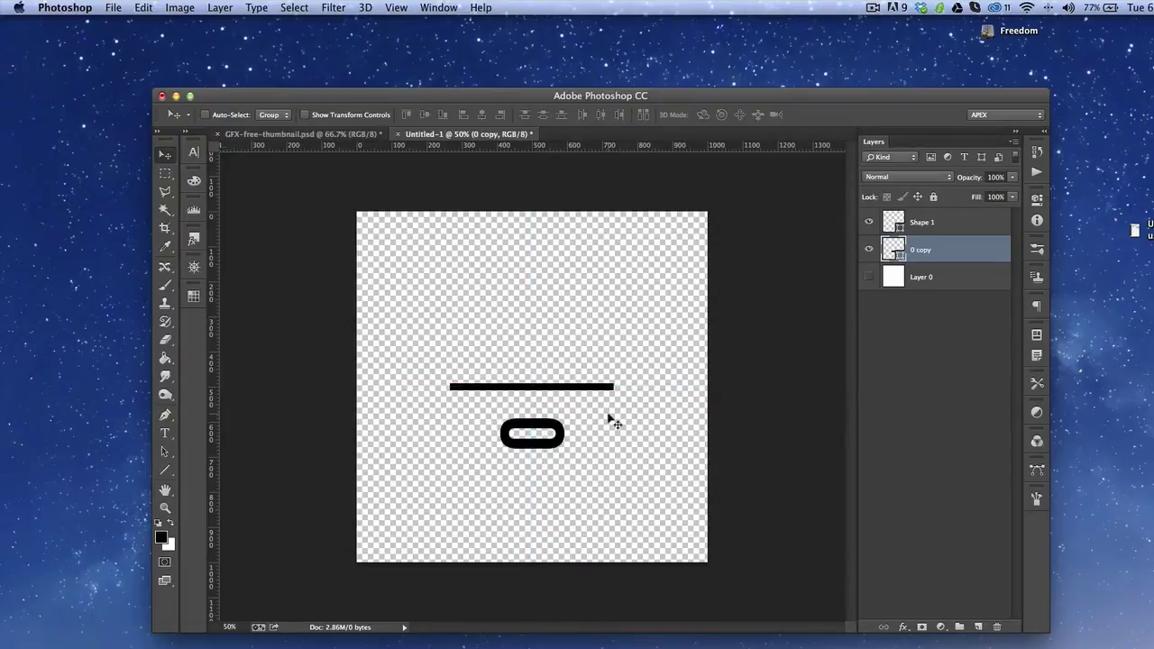
# Duplicate the horizontal 0 shape, mirror the copy vertically across the horizontal guide so it sits above the line, and hide the guides.
pyautogui.press('super+j')
pyautogui.press('super+semicolon')
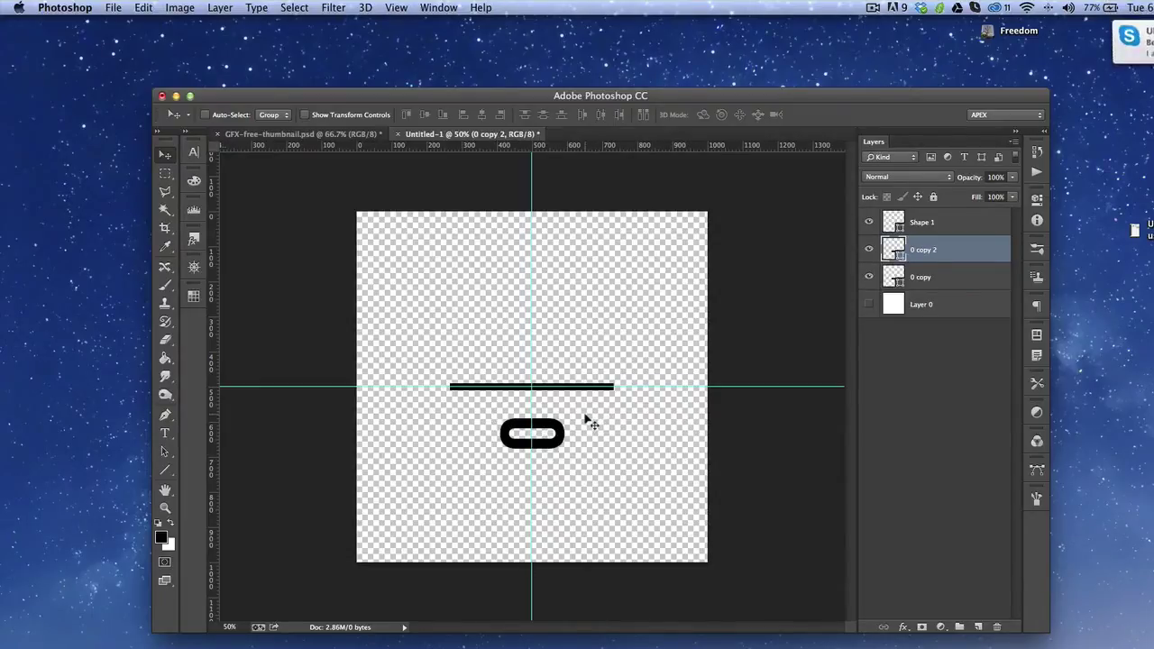
pyautogui.press('super+t')
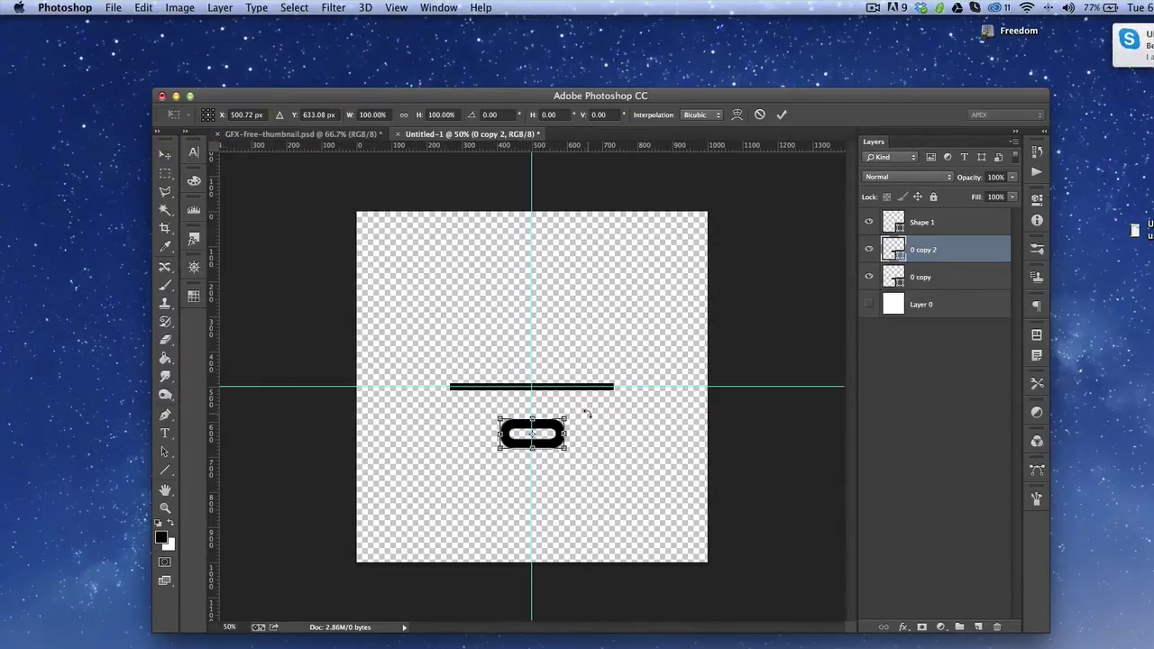
pyautogui.keyDown('alt'); pyautogui.click(672, 388); pyautogui.keyUp('alt')
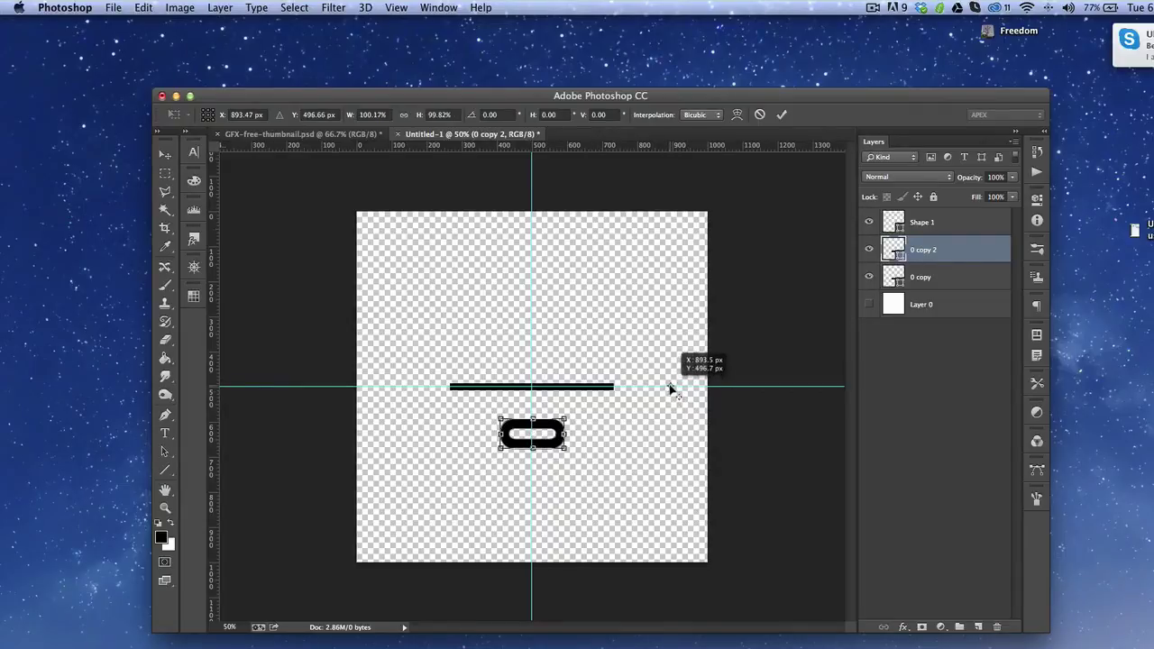
pyautogui.rightClick(671, 387)
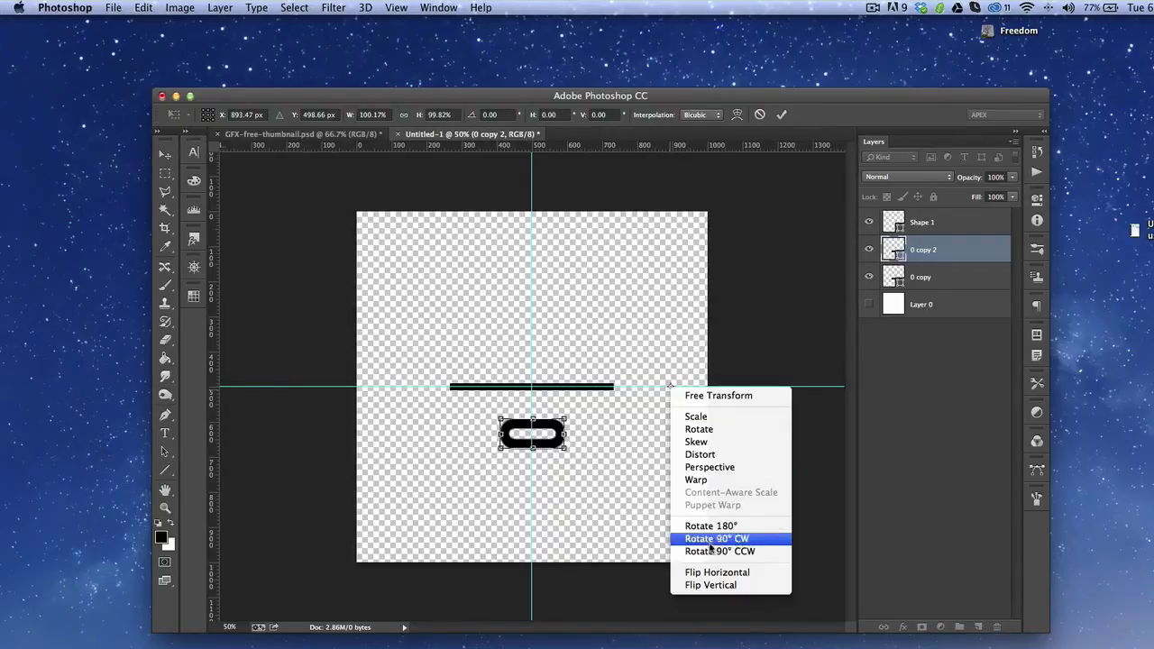
pyautogui.click(719, 573)
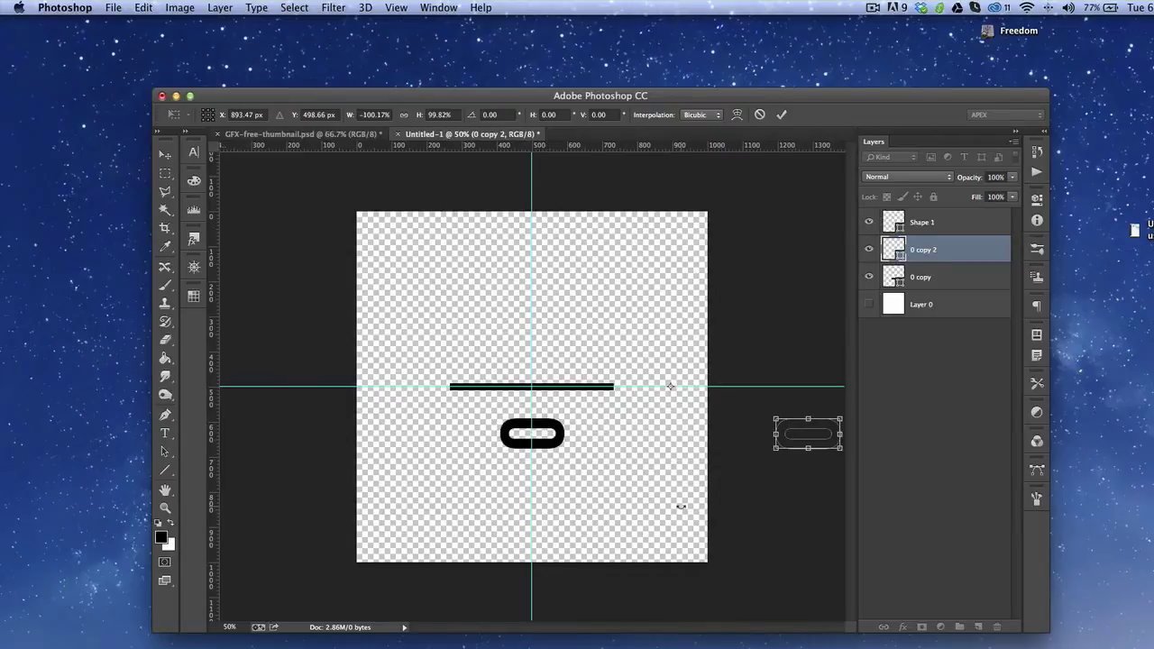
pyautogui.rightClick(663, 471)
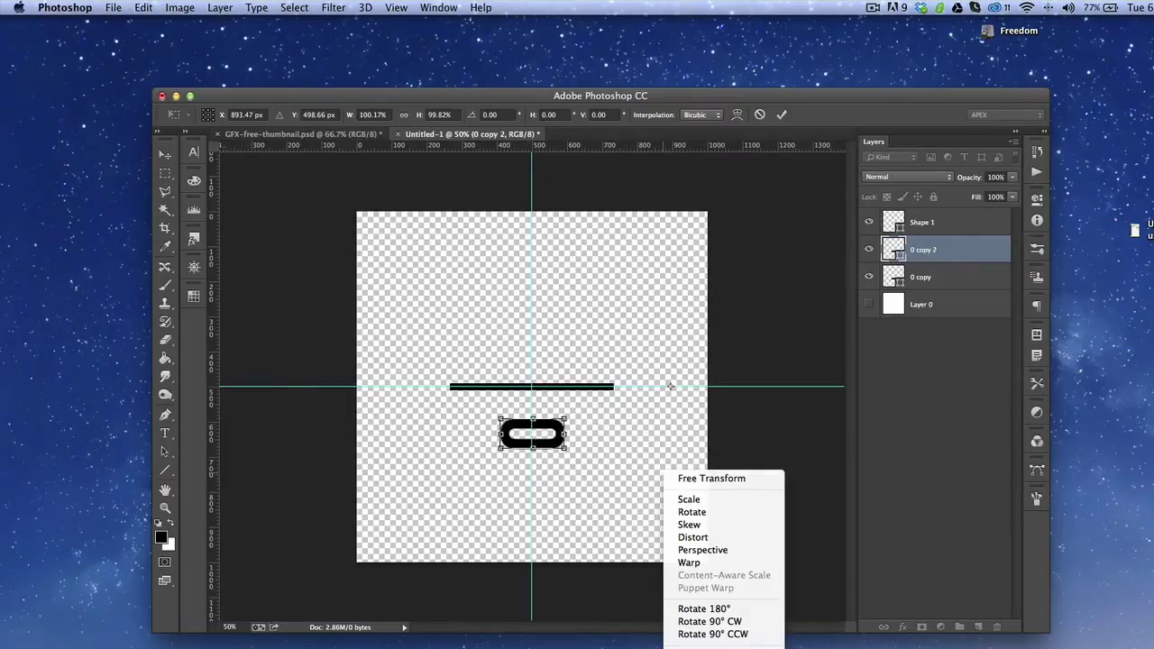
pyautogui.click(685, 603)
pyautogui.press('Return')
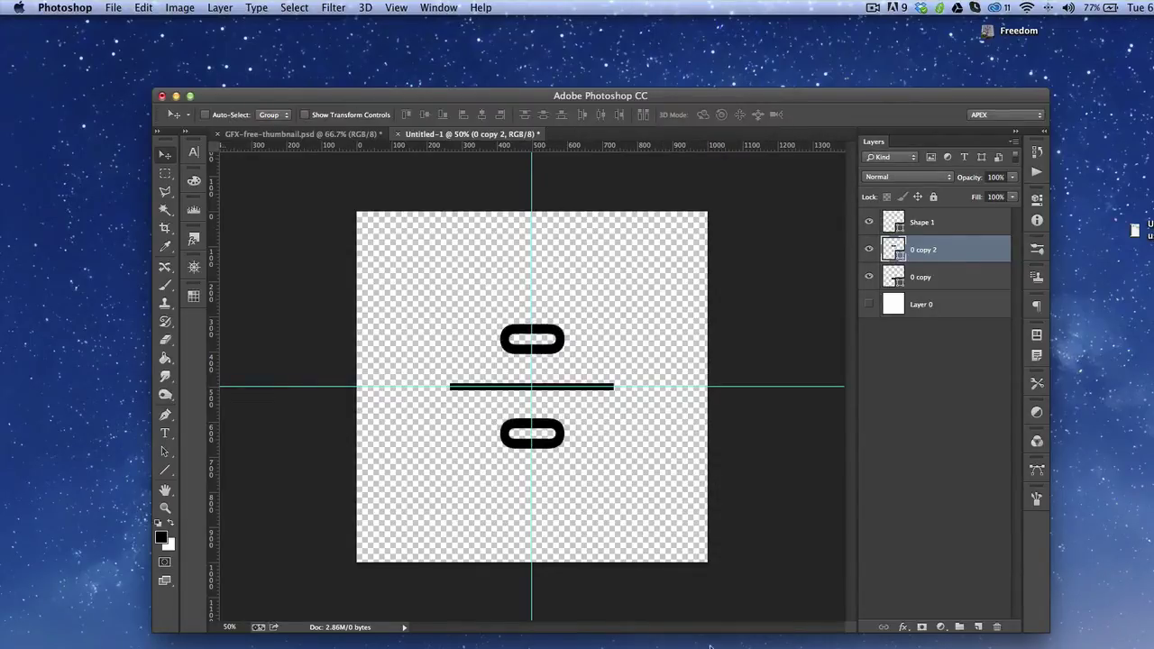
pyautogui.press('super+semicolon')
# Select the Shape 1, 0 copy 2 and 0 copy layers and scale them up together about their center until the line nearly spans the canvas.
pyautogui.press('z')
pyautogui.keyDown('alt'); pyautogui.click(606, 431); pyautogui.keyUp('alt')
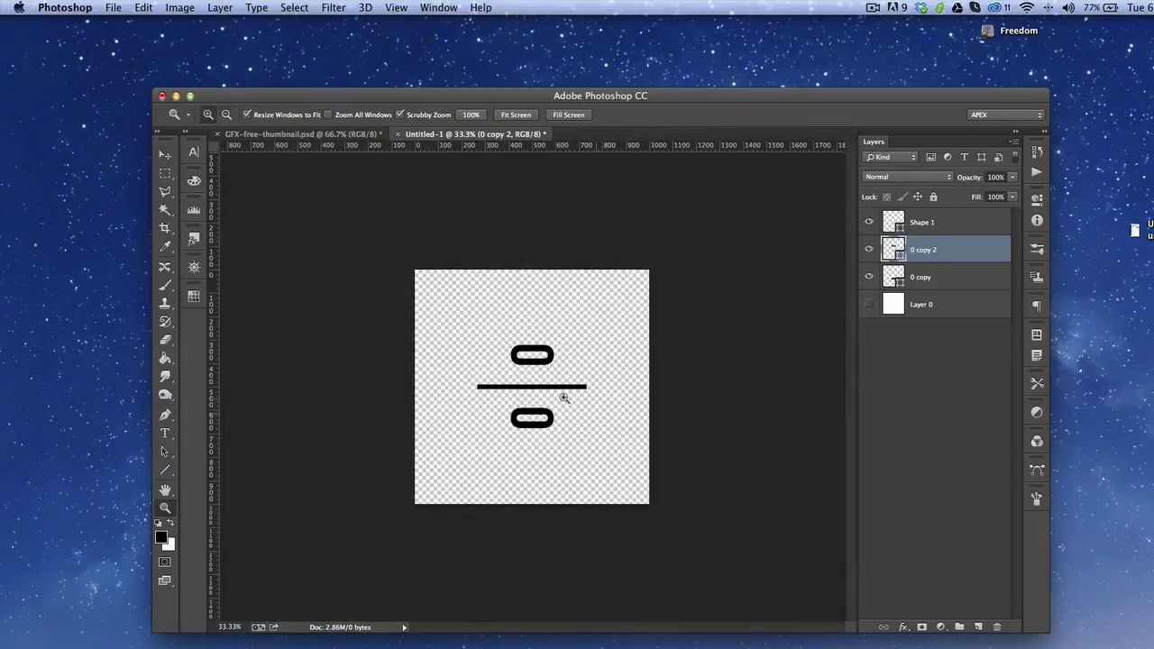
pyautogui.click(526, 368)
pyautogui.click(532, 340)
pyautogui.press('v')
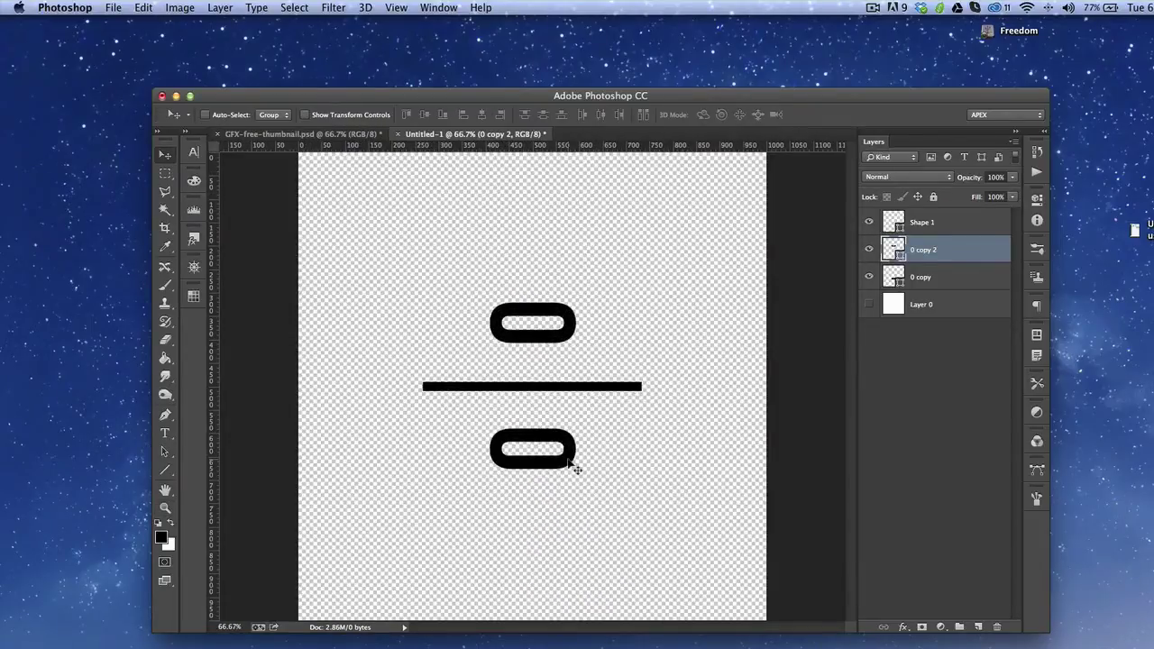
pyautogui.keyDown('shift'); pyautogui.click(955, 281); pyautogui.keyUp('shift')
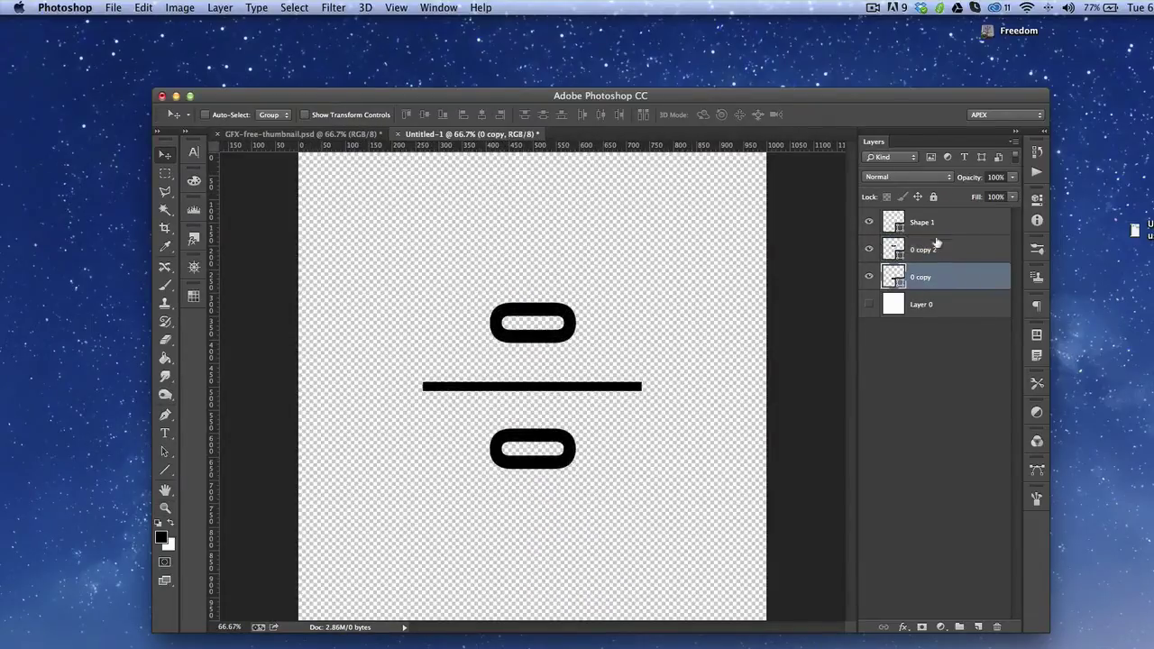
pyautogui.keyDown('shift'); pyautogui.click(933, 228); pyautogui.keyUp('shift')
pyautogui.press('z')
pyautogui.keyDown('alt'); pyautogui.click(693, 348); pyautogui.keyUp('alt')
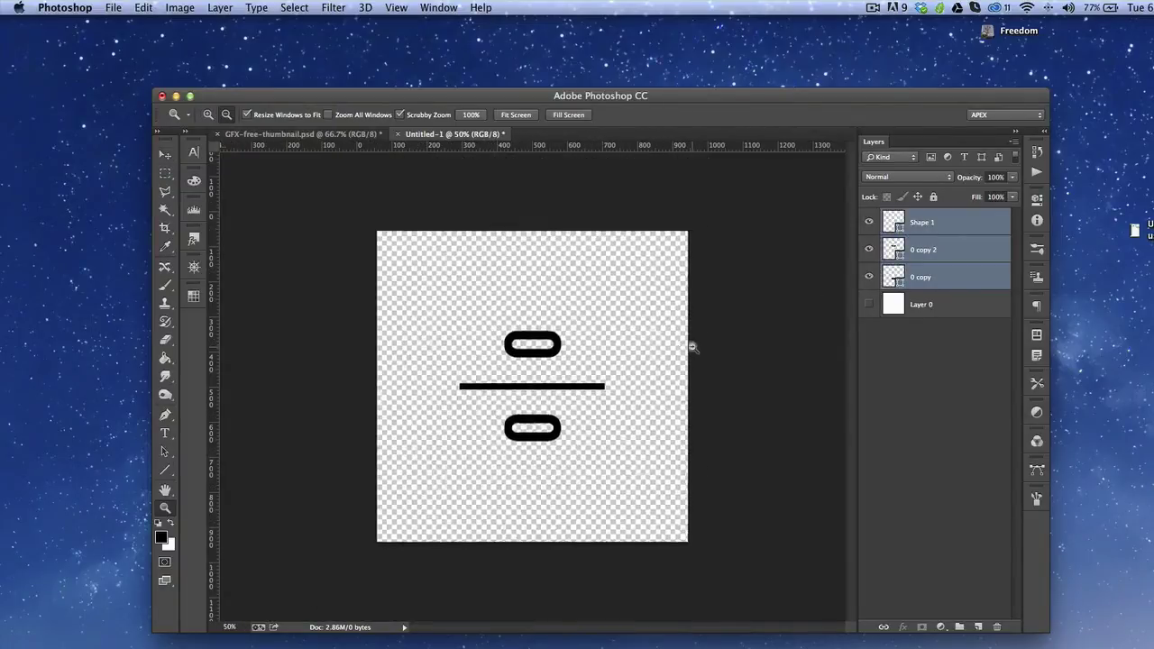
pyautogui.keyDown('alt'); pyautogui.click(692, 346); pyautogui.keyUp('alt')
pyautogui.press('v')
pyautogui.press('super+t')
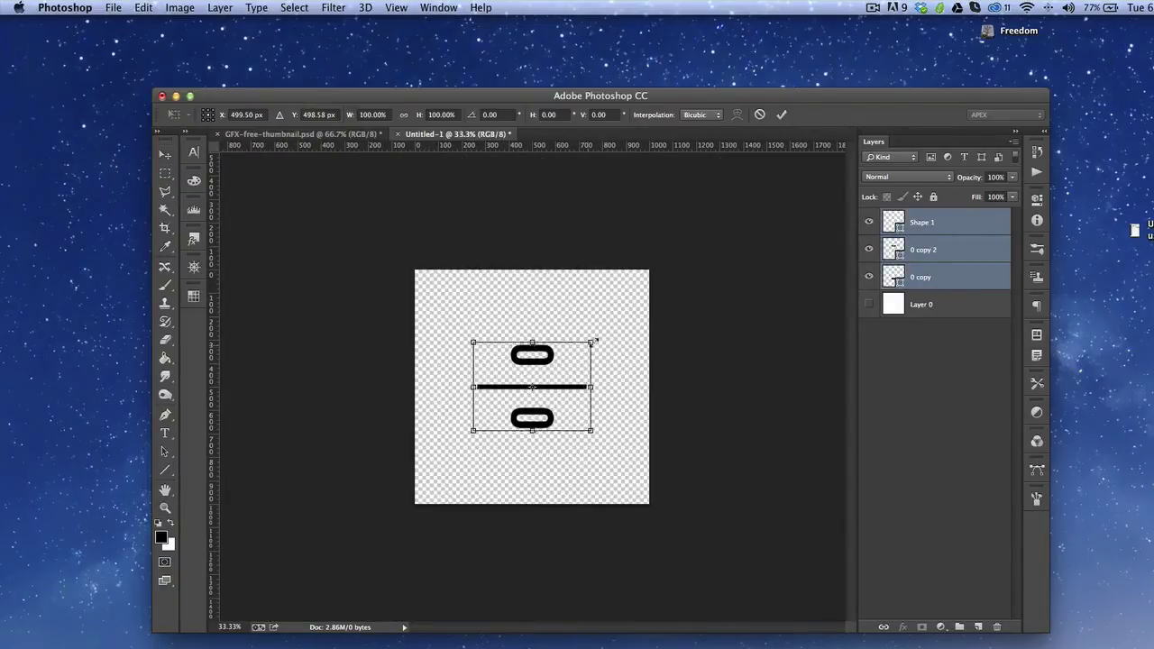
pyautogui.moveTo(588, 343); pyautogui.dragTo(642, 305)
pyautogui.press('Return')
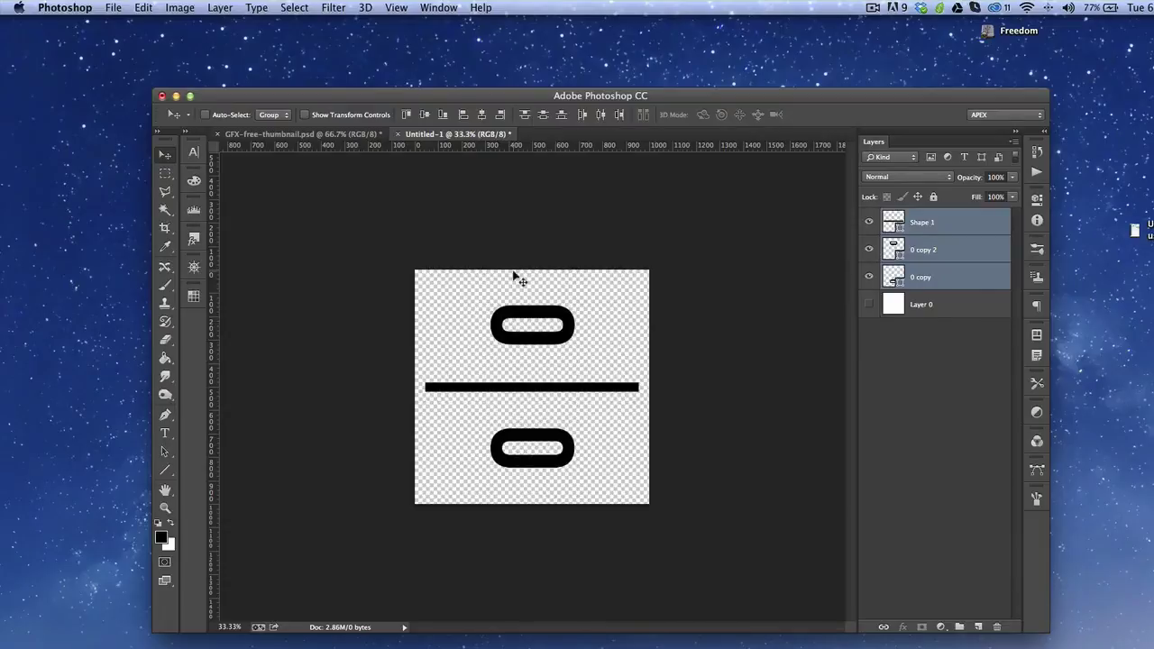
# Define the enlarged motif as a new brush preset with the default name.
pyautogui.click(144, 7)
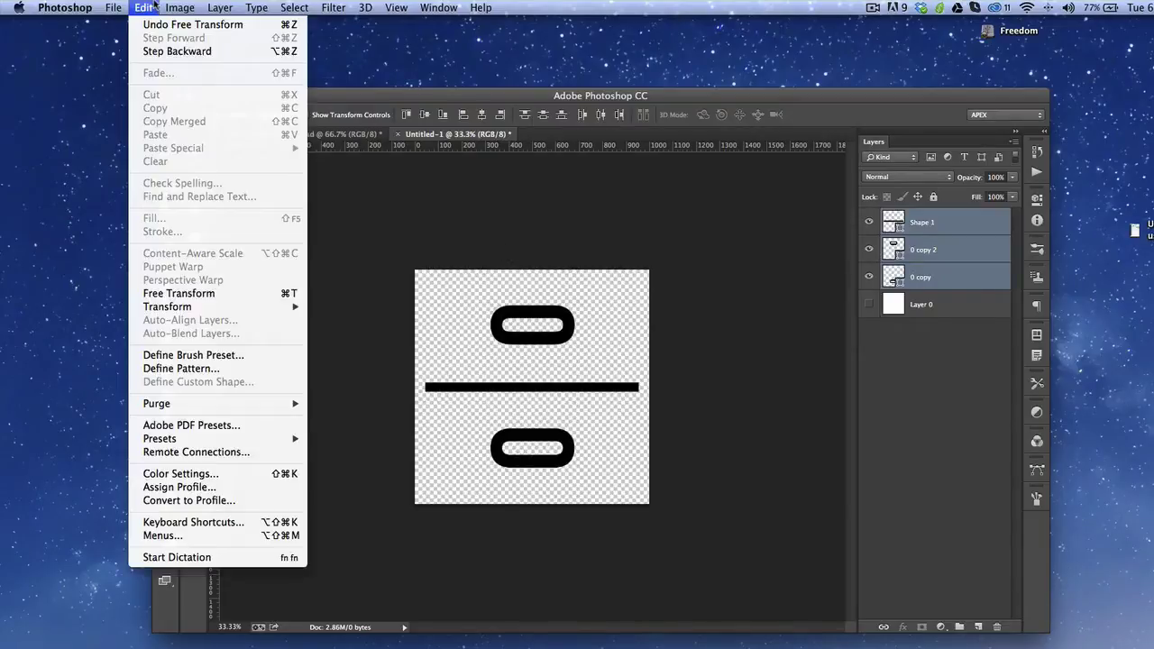
pyautogui.click(179, 354)
pyautogui.press('Return')
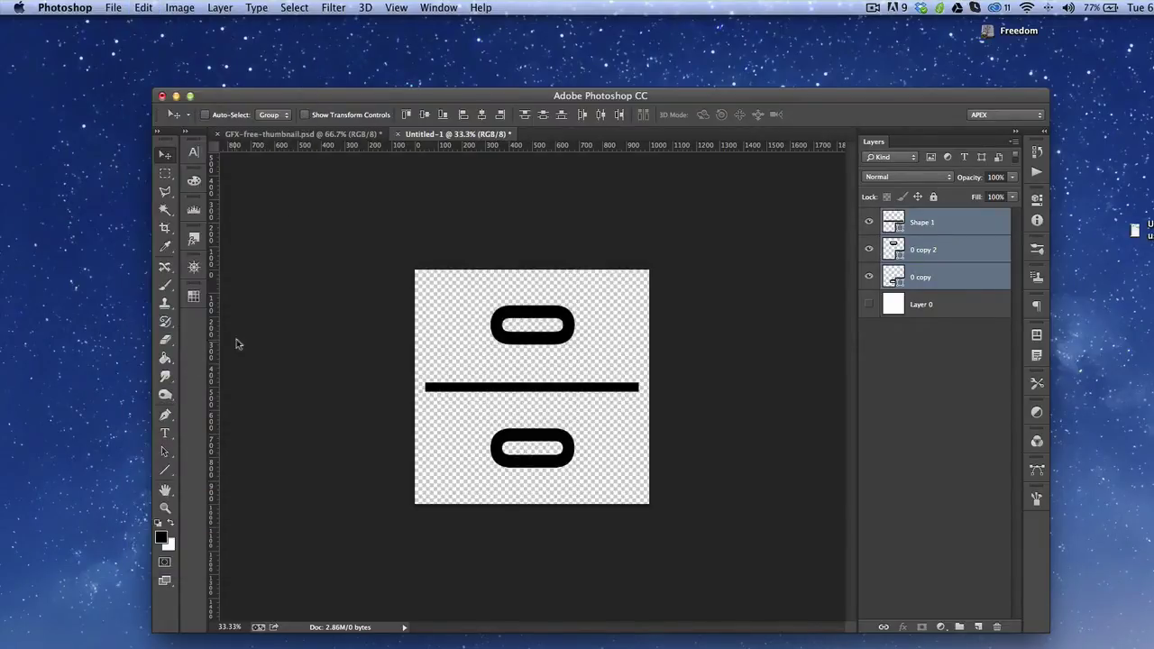
# Switch to the GFX-free-thumbnail.psd document and add a new empty layer directly above Layer 0.
pyautogui.click(311, 134)
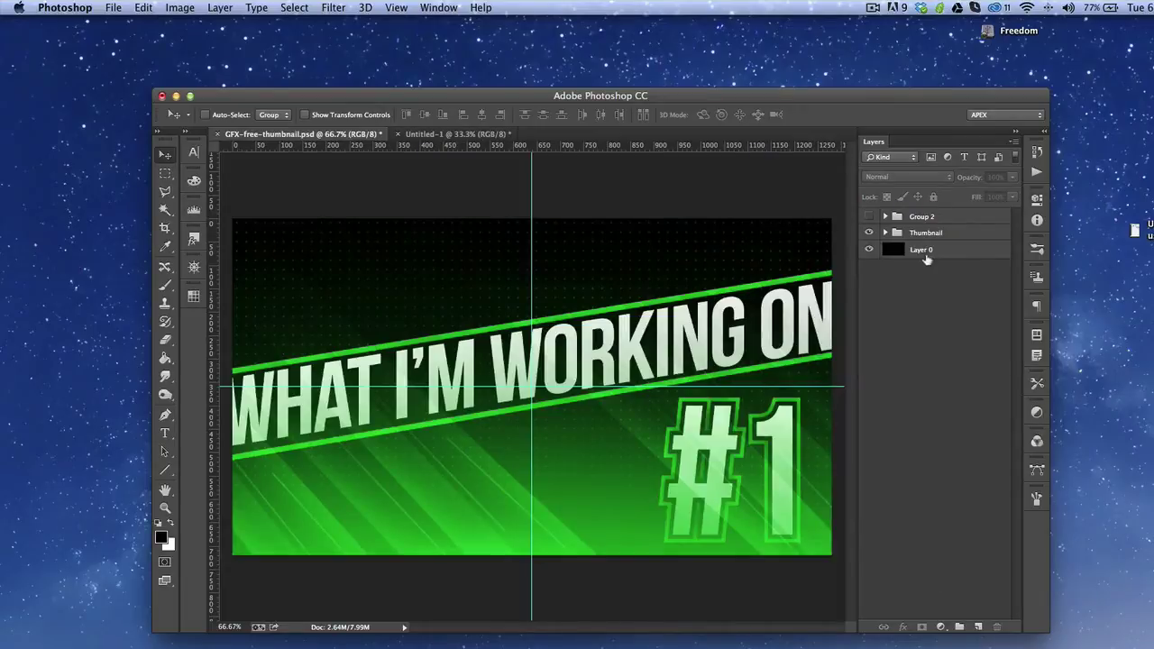
pyautogui.click(927, 260)
pyautogui.click(978, 627)
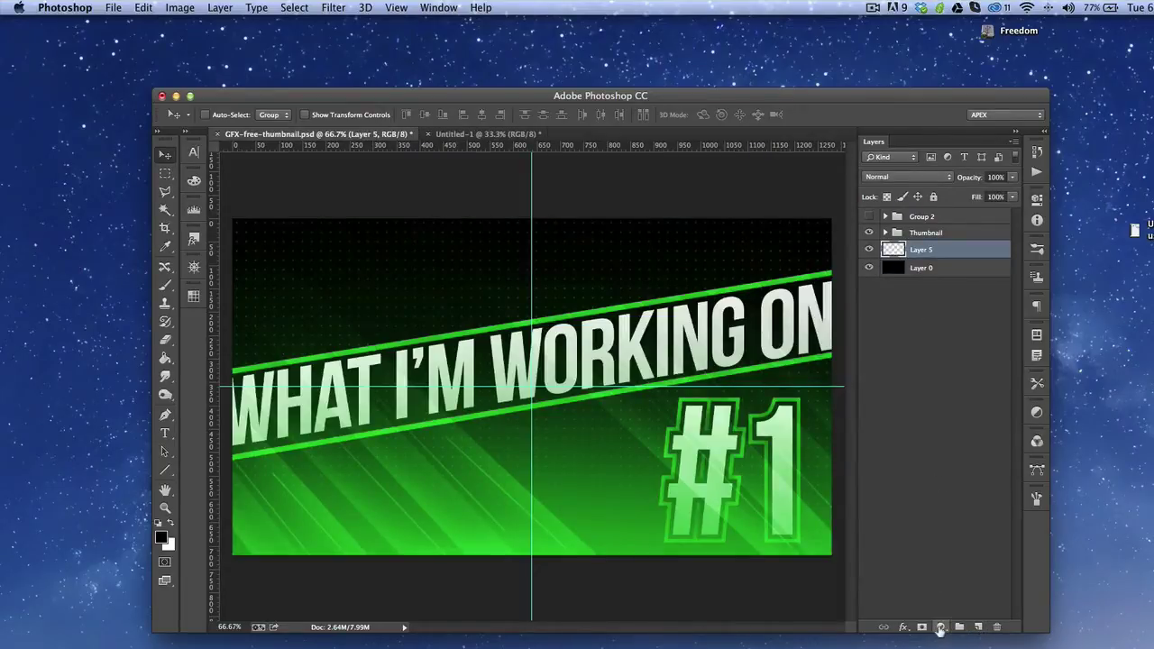
# Choose the custom 911 px motif tip for the Brush tool and reduce its size to 307 px.
pyautogui.press('b')
pyautogui.rightClick(745, 359)
pyautogui.scroll(-1, 713, 478)
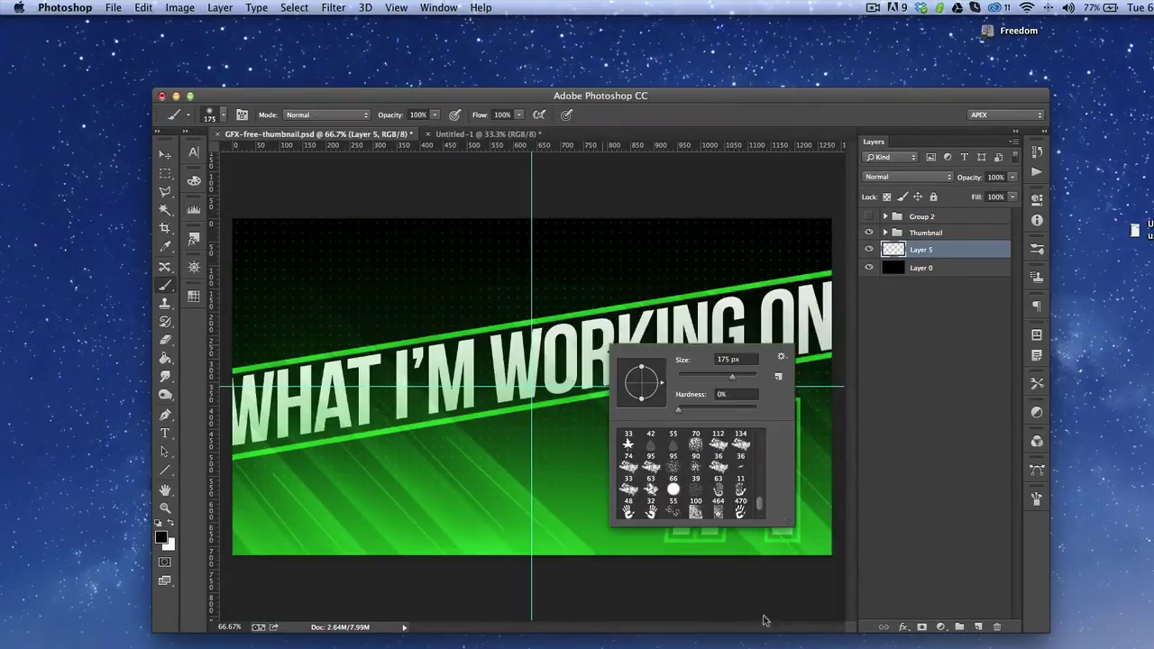
pyautogui.click(650, 511)
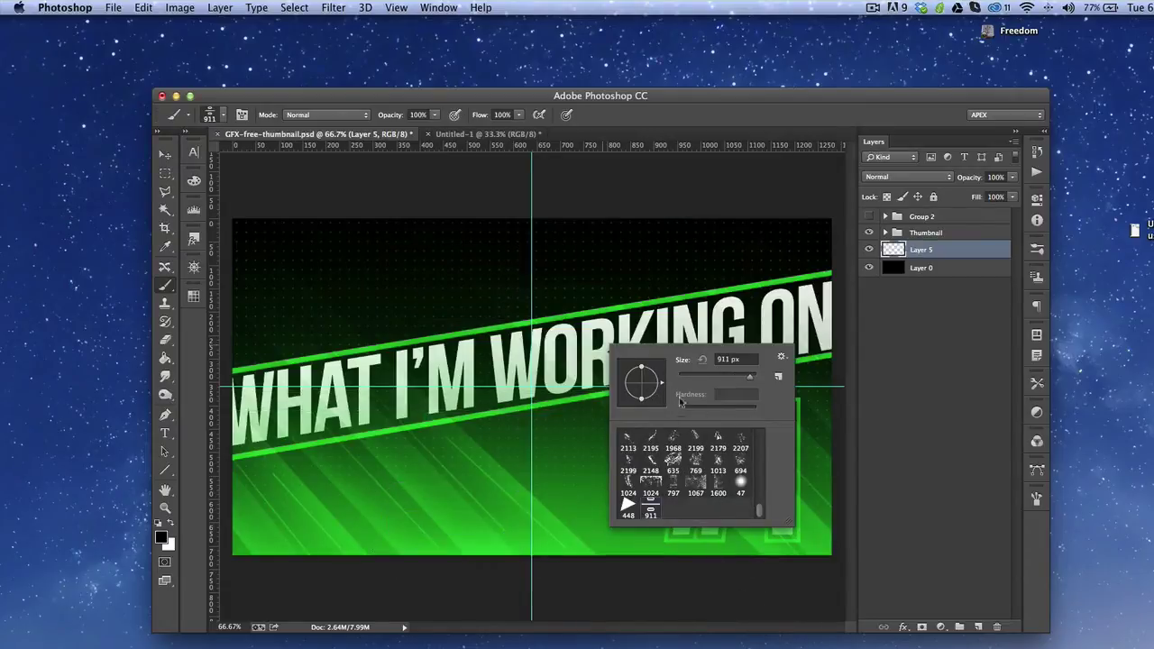
pyautogui.moveTo(745, 374); pyautogui.dragTo(741, 376)
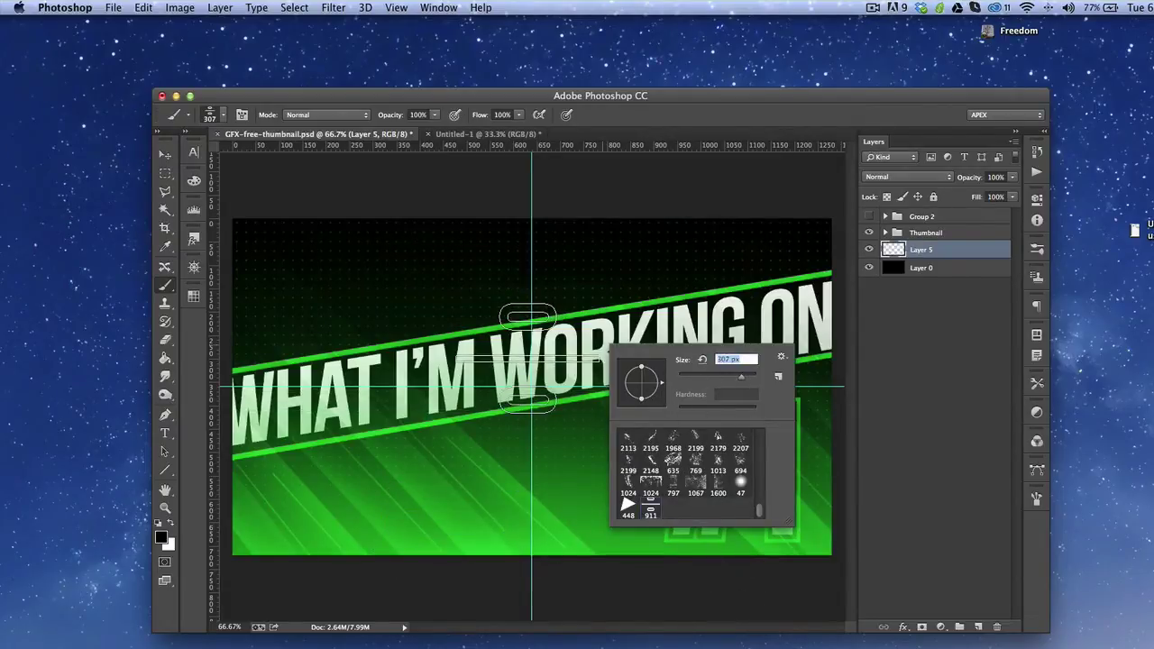
pyautogui.press('Return')
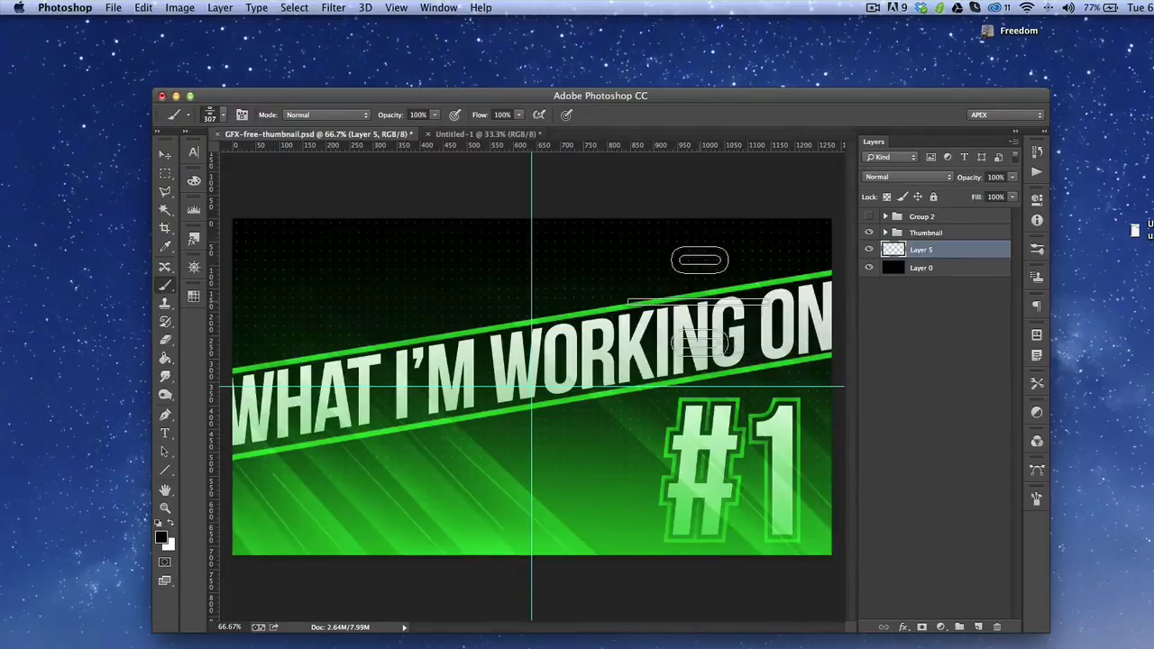
# Open the detailed brush settings and set the motif tip's spacing to 70%.
pyautogui.click(1035, 250)
pyautogui.click(1037, 250)
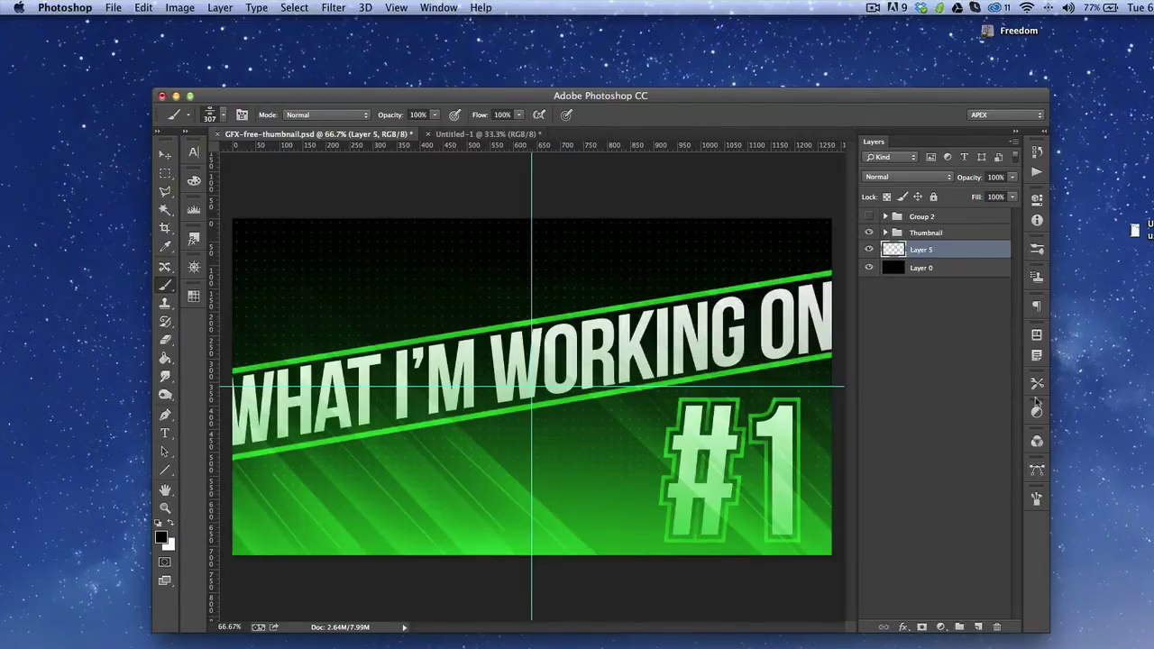
pyautogui.click(1037, 499)
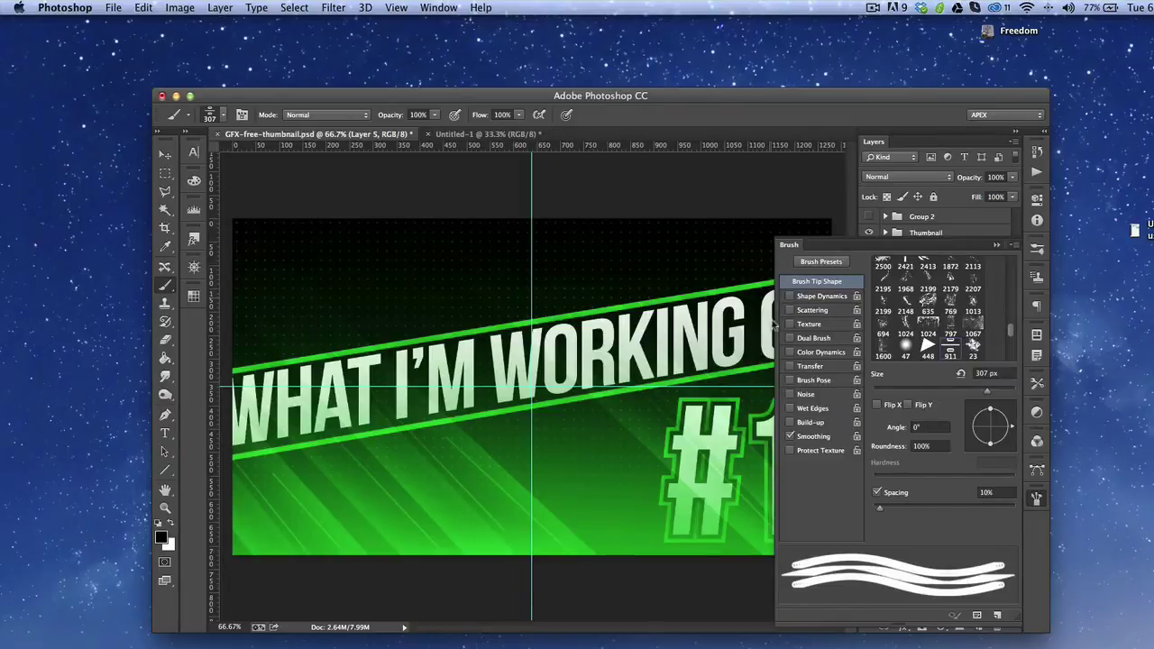
pyautogui.click(438, 7)
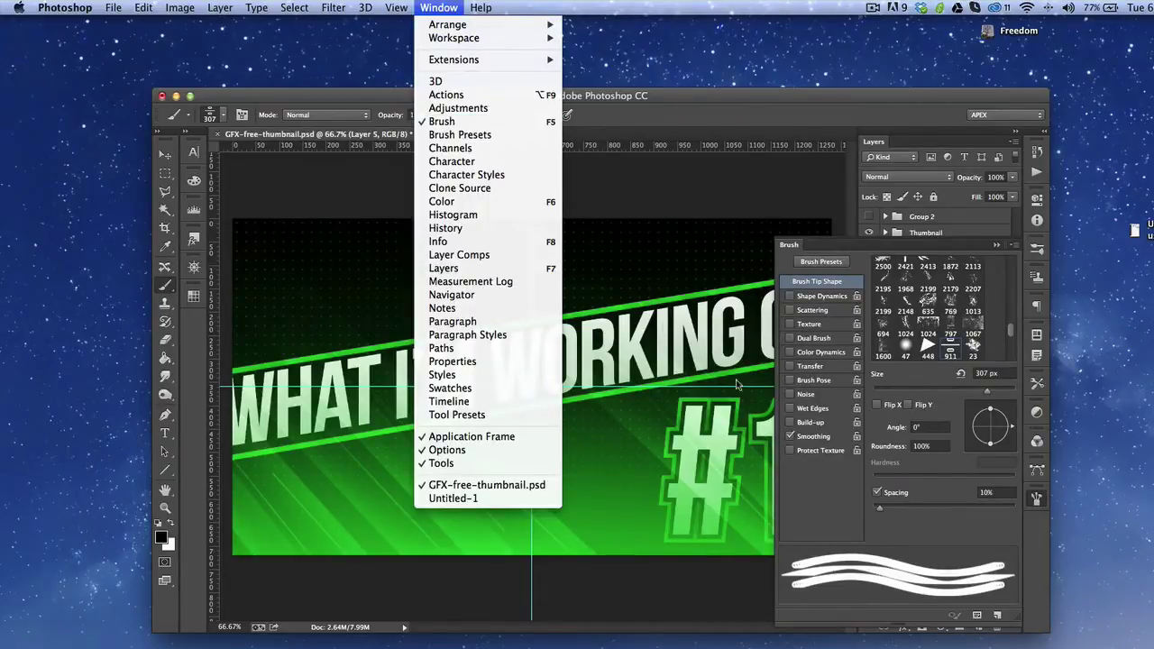
pyautogui.click(821, 303)
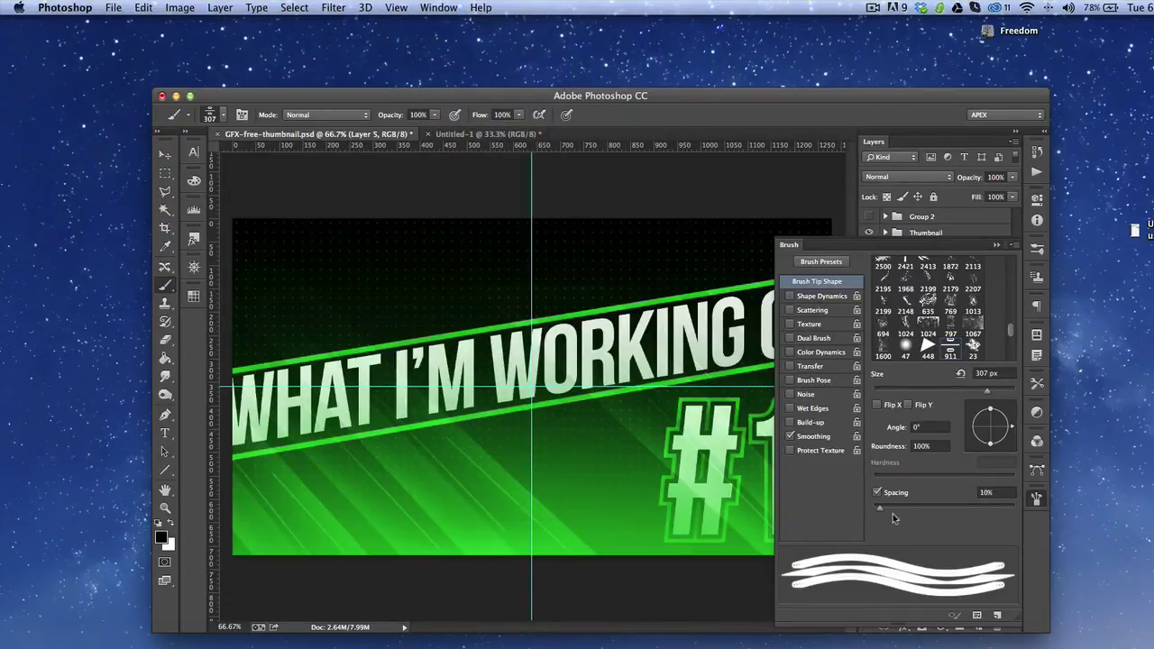
pyautogui.moveTo(893, 508); pyautogui.dragTo(921, 511)
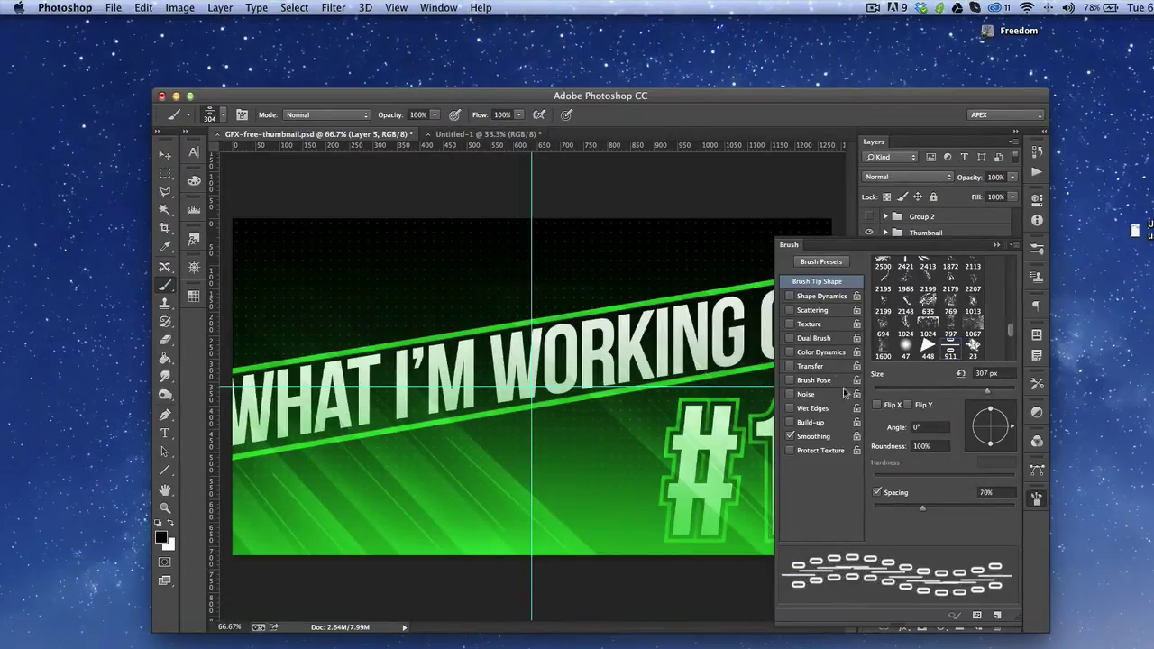
# Enable Shape Dynamics for the brush with 60% size jitter and 100% angle jitter.
pyautogui.click(817, 297)
pyautogui.moveTo(880, 280); pyautogui.dragTo(959, 278)
pyautogui.moveTo(897, 387); pyautogui.dragTo(1048, 410)
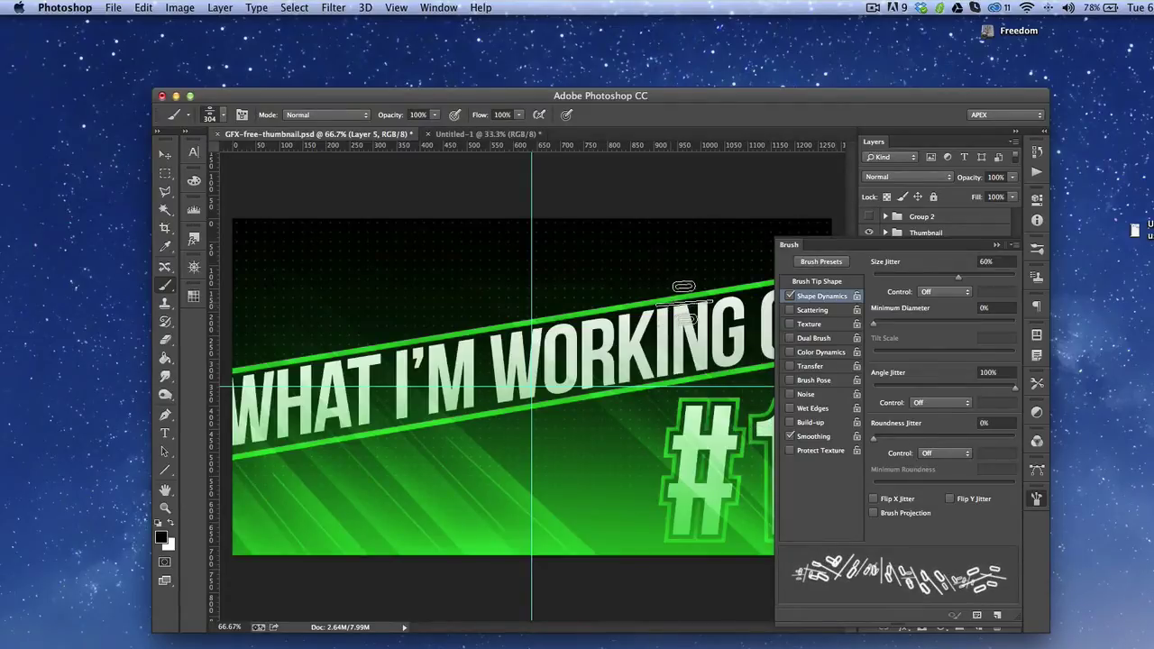
# Enable Scattering for the brush with scatter 1000%, count 1 and count jitter 60%.
pyautogui.click(810, 310)
pyautogui.moveTo(893, 332); pyautogui.dragTo(880, 330)
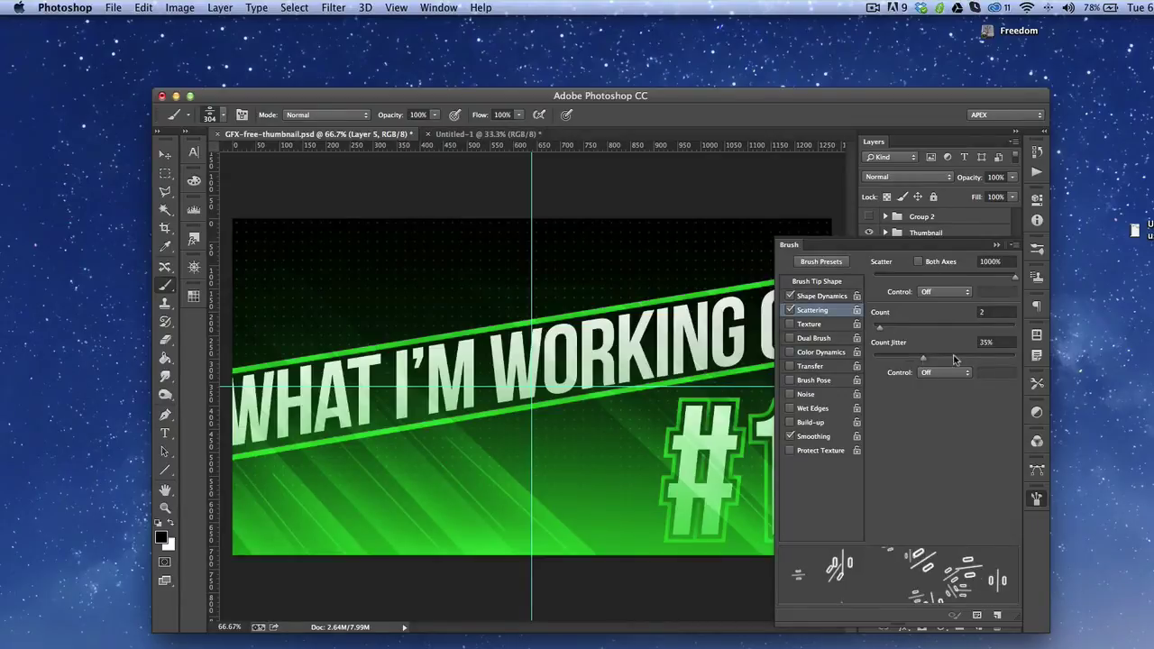
pyautogui.moveTo(954, 360); pyautogui.dragTo(965, 361)
pyautogui.moveTo(880, 327)
pyautogui.mouseDown()
pyautogui.moveTo(856, 339)
pyautogui.moveTo(882, 339)
pyautogui.mouseUp()
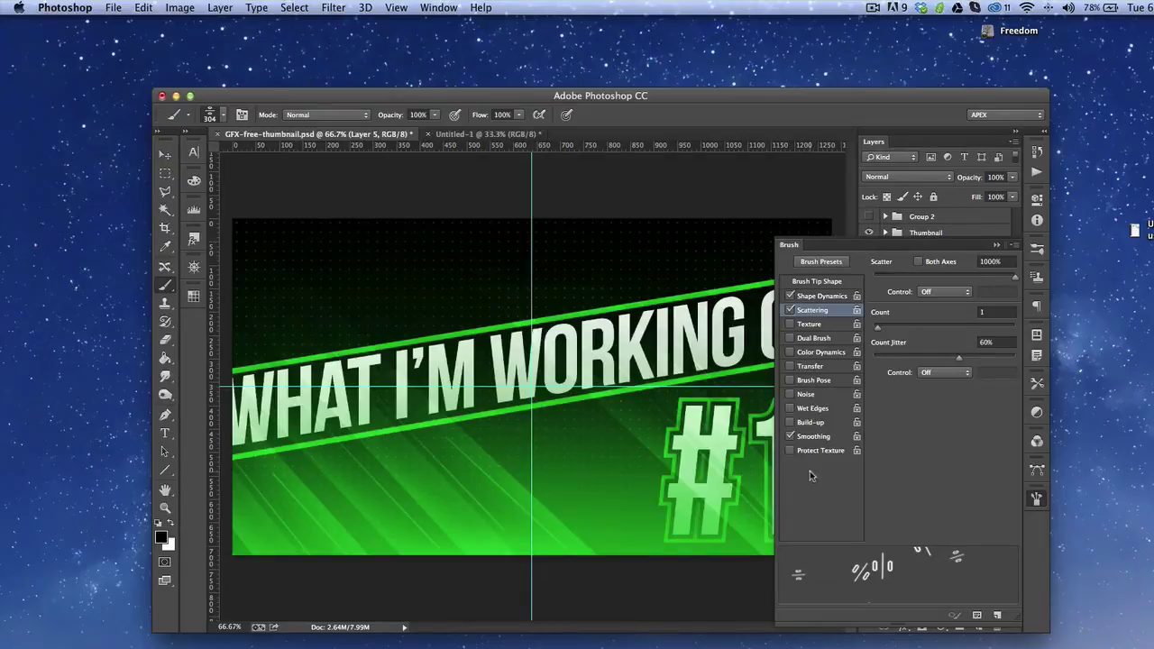
# Set the Shape Dynamics size jitter to 68%, with minimum diameter and roundness jitter at 0%.
pyautogui.click(821, 295)
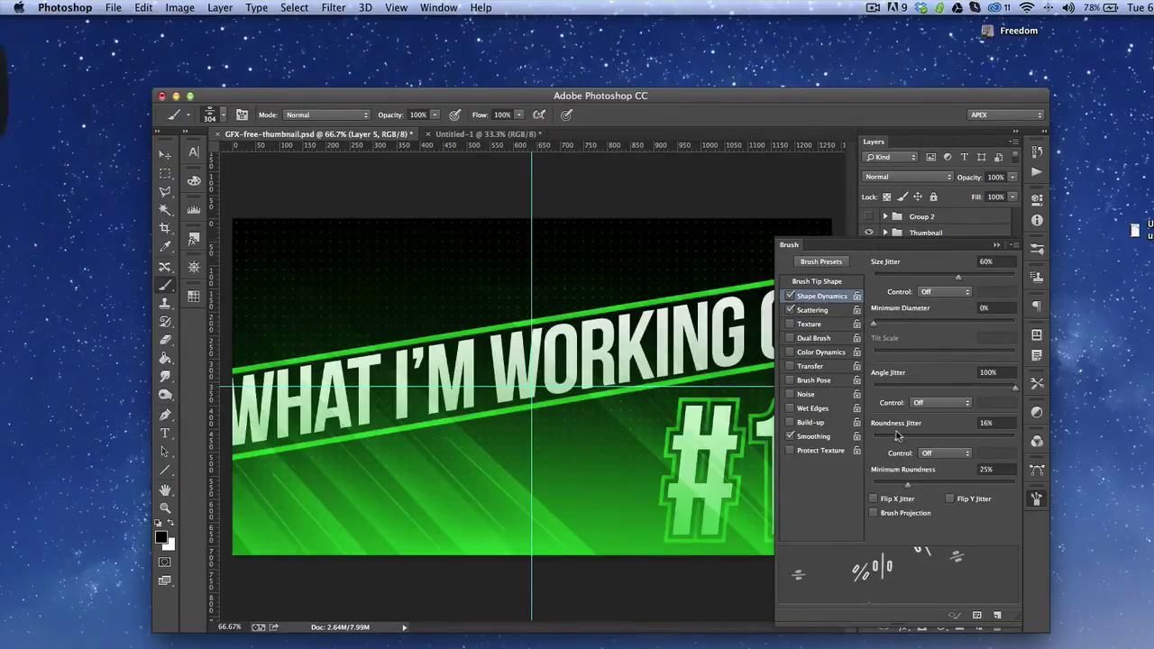
pyautogui.moveTo(889, 321); pyautogui.dragTo(873, 320)
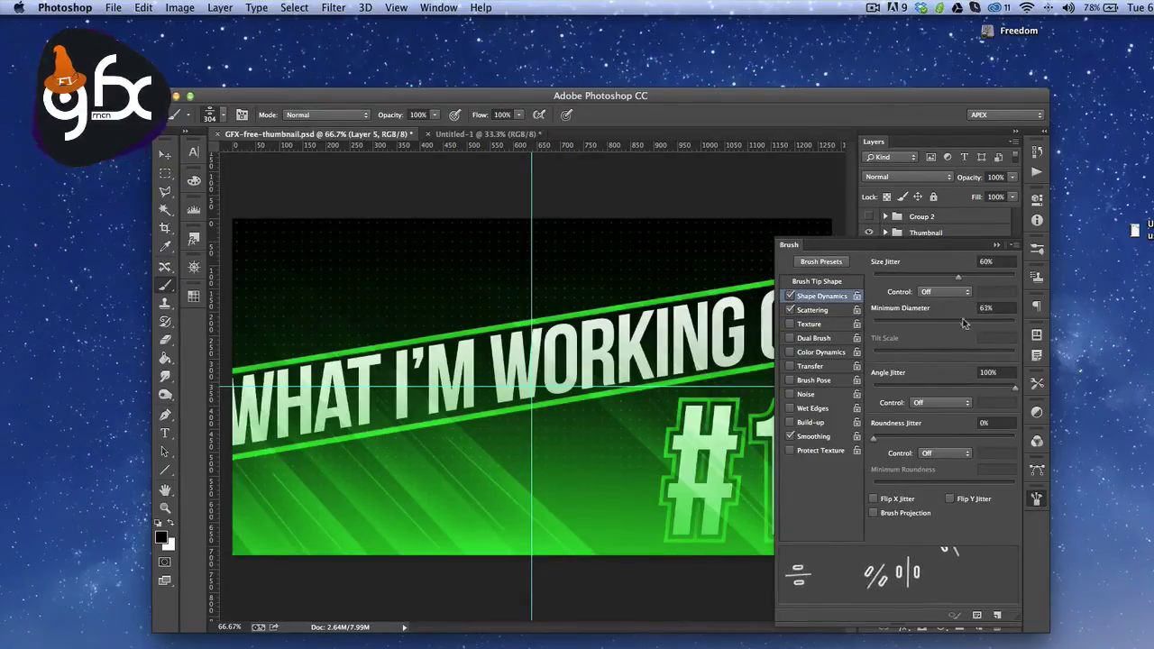
pyautogui.moveTo(957, 275); pyautogui.dragTo(970, 286)
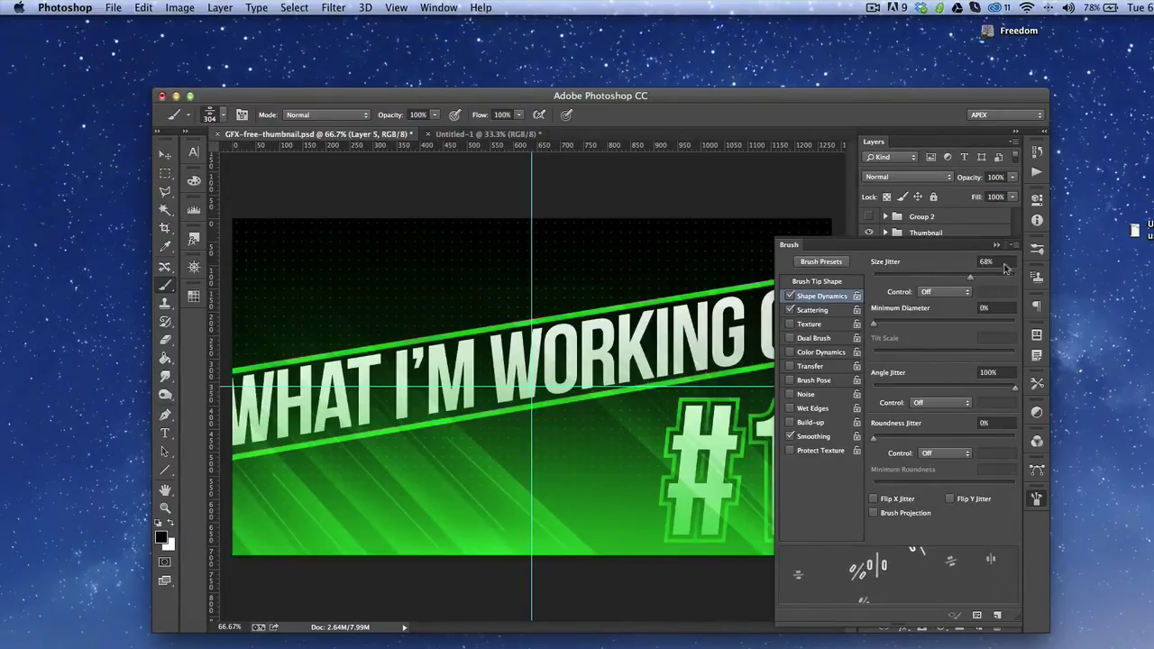
# Close the brush settings, paint scattered black motifs across the new layer, and move that layer to the top of the Thumbnail group.
pyautogui.click(1039, 501)
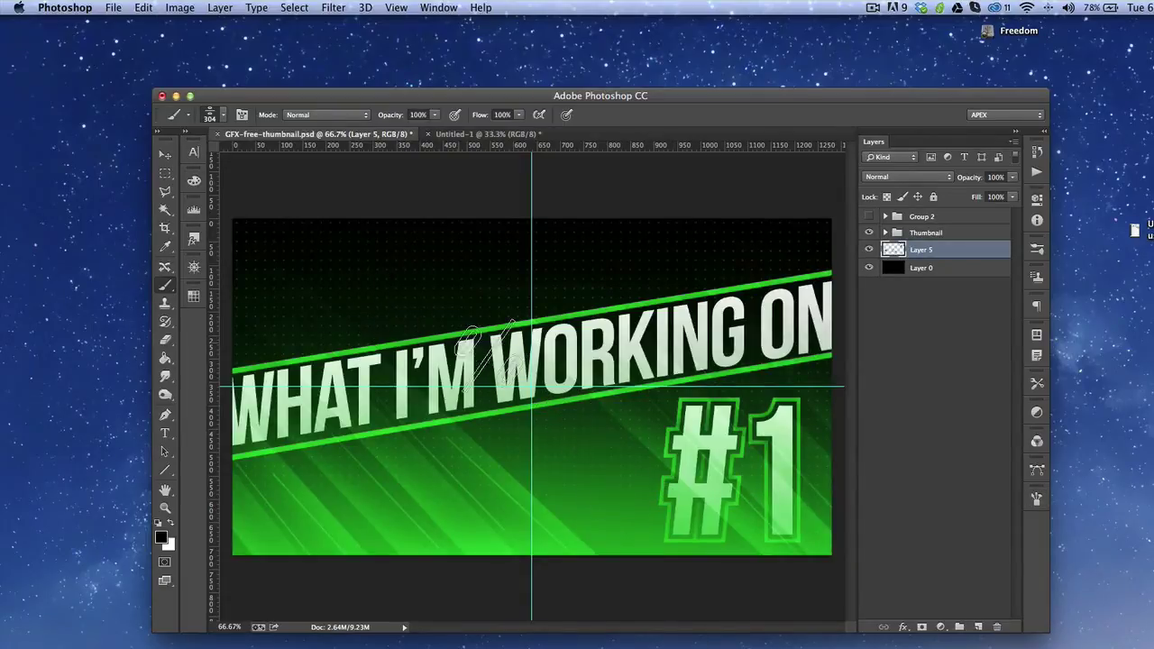
pyautogui.press('v')
pyautogui.click(885, 232)
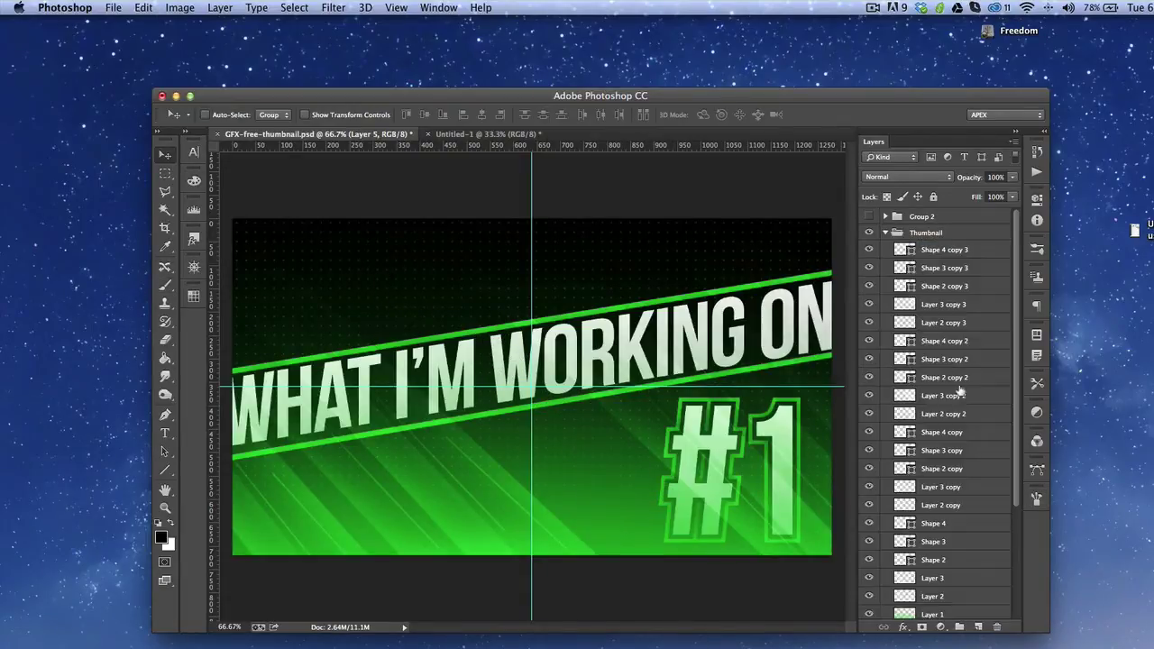
pyautogui.scroll(-5, 961, 446)
pyautogui.moveTo(967, 596)
pyautogui.mouseDown()
pyautogui.moveTo(932, 191)
pyautogui.moveTo(929, 246)
pyautogui.mouseUp()
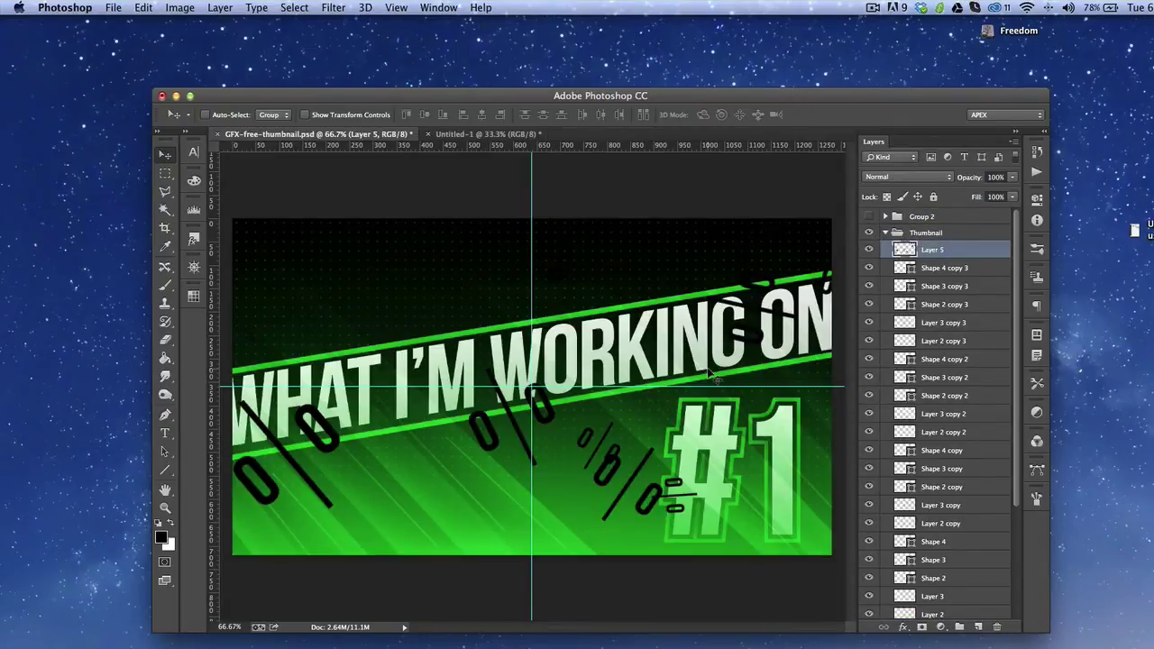
# Invert the scattered motifs from black to white and stamp more large motifs across the lower part of the design.
pyautogui.press('super+i')
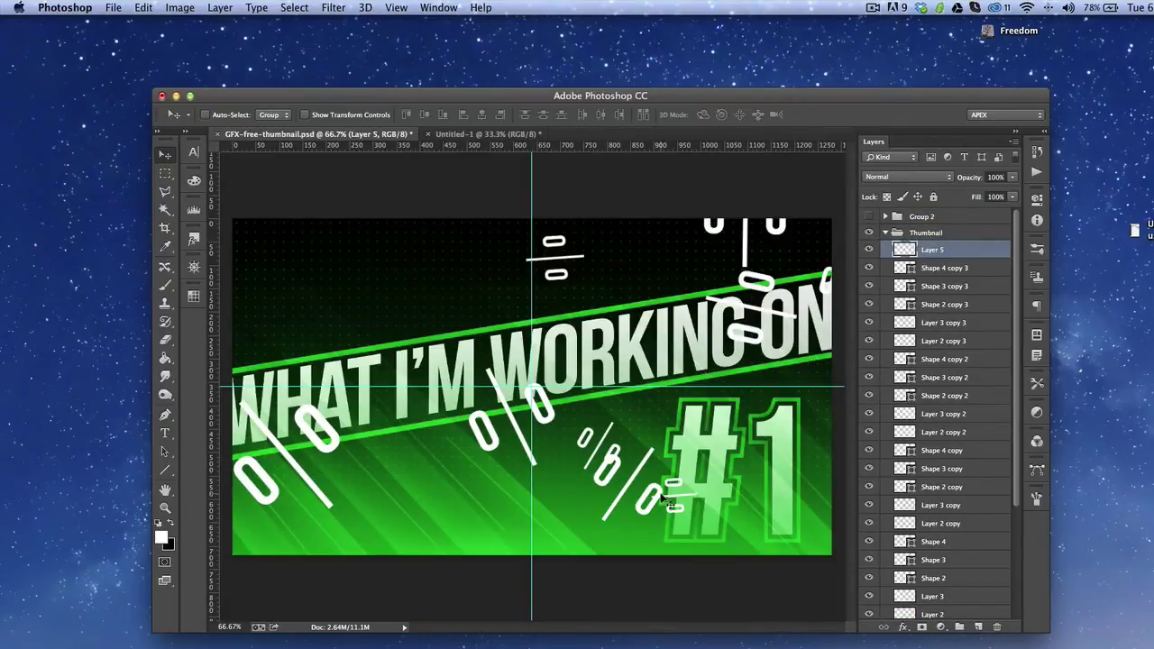
pyautogui.press('b')
pyautogui.click(695, 492)
pyautogui.click(379, 487)
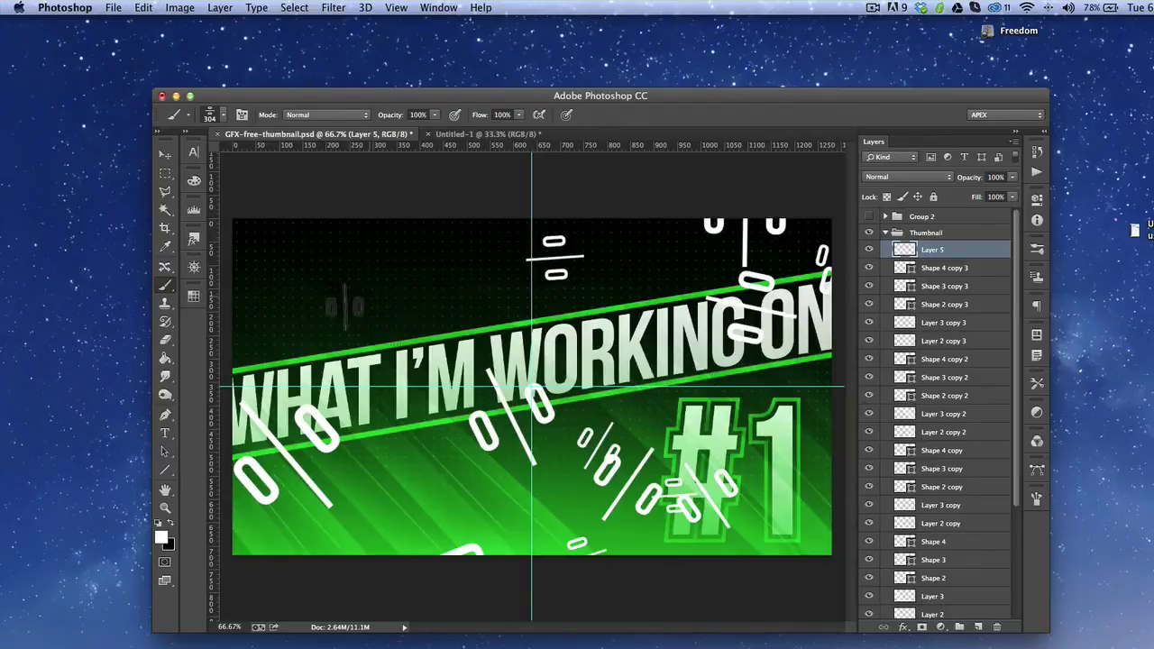
pyautogui.click(369, 511)
# Replace the painted motif layer with a new blank layer and set the brush size to 76 px.
pyautogui.press('Delete')
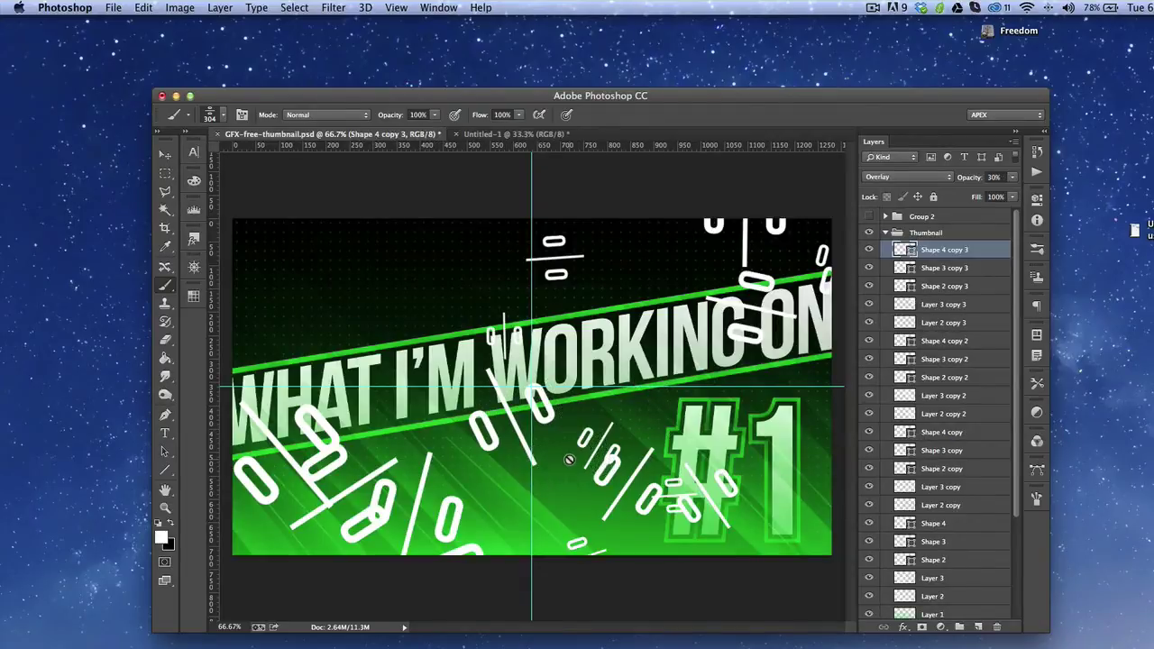
pyautogui.click(978, 629)
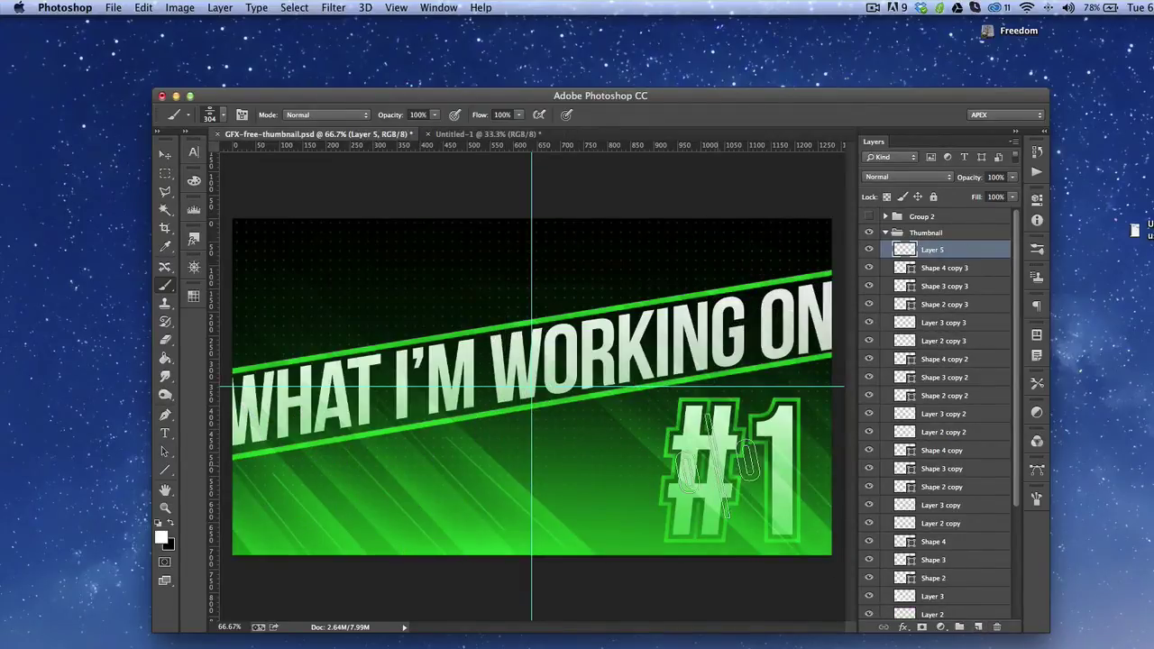
pyautogui.rightClick(728, 472)
pyautogui.moveTo(845, 502); pyautogui.dragTo(826, 501)
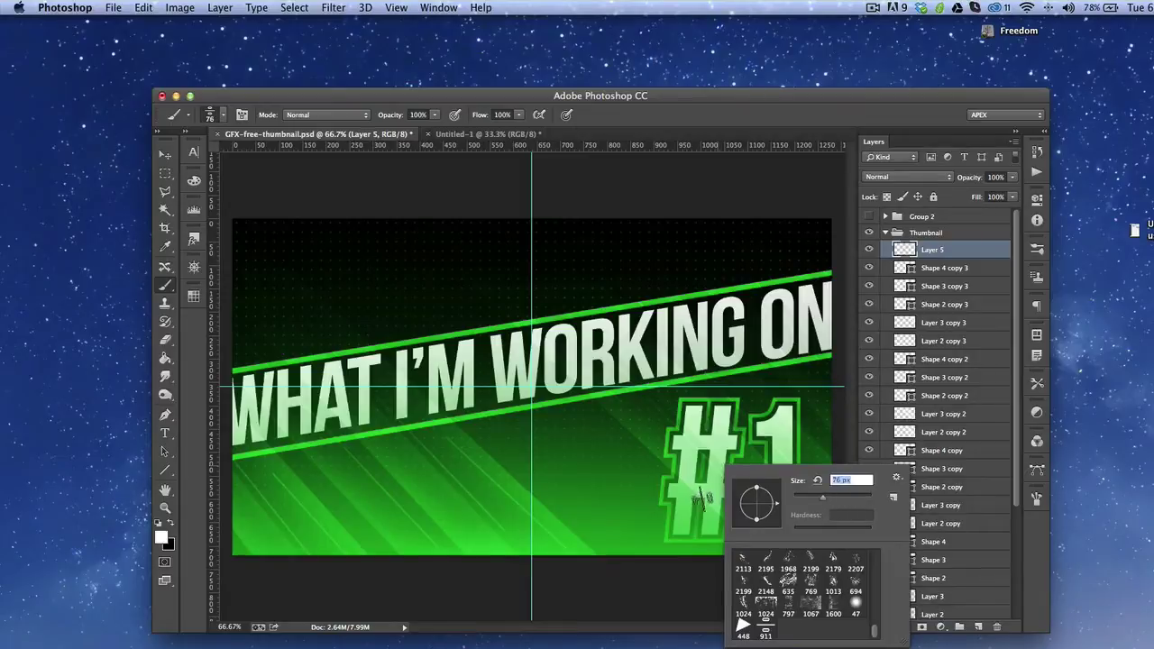
pyautogui.press('Return')
# Paint small white motifs scattered across the design and erase those along its left and upper areas.
pyautogui.moveTo(394, 323)
pyautogui.mouseDown()
pyautogui.moveTo(519, 400)
pyautogui.moveTo(675, 521)
pyautogui.mouseUp()
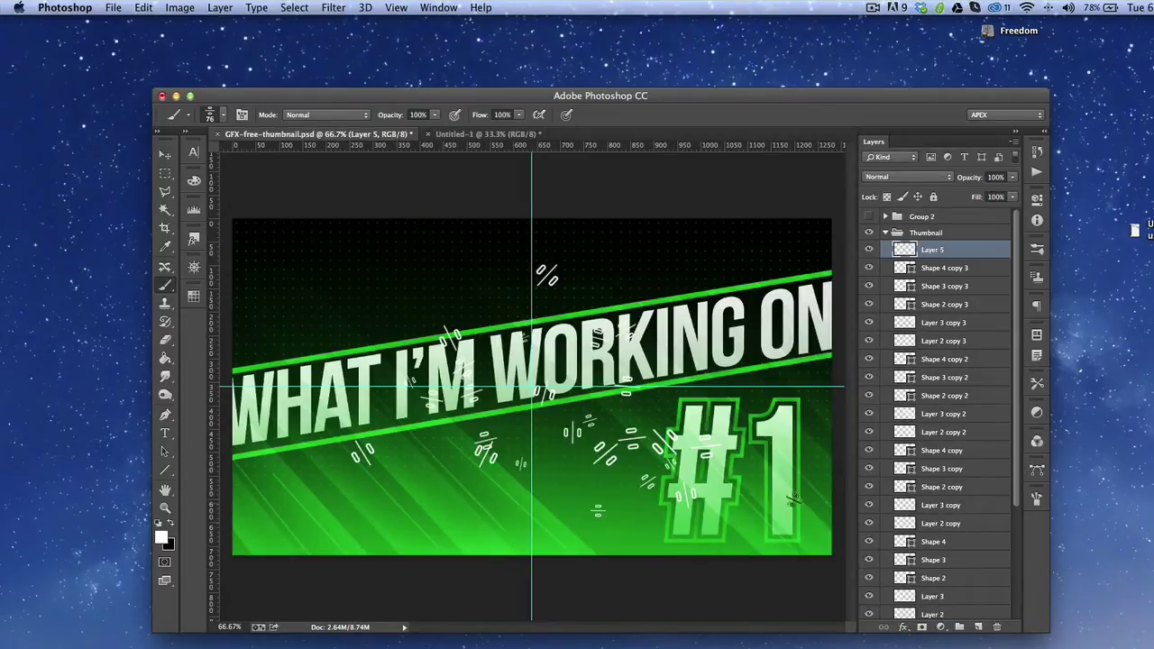
pyautogui.moveTo(794, 499)
pyautogui.mouseDown()
pyautogui.moveTo(821, 326)
pyautogui.moveTo(649, 573)
pyautogui.moveTo(455, 575)
pyautogui.moveTo(423, 578)
pyautogui.mouseUp()
pyautogui.press('v')
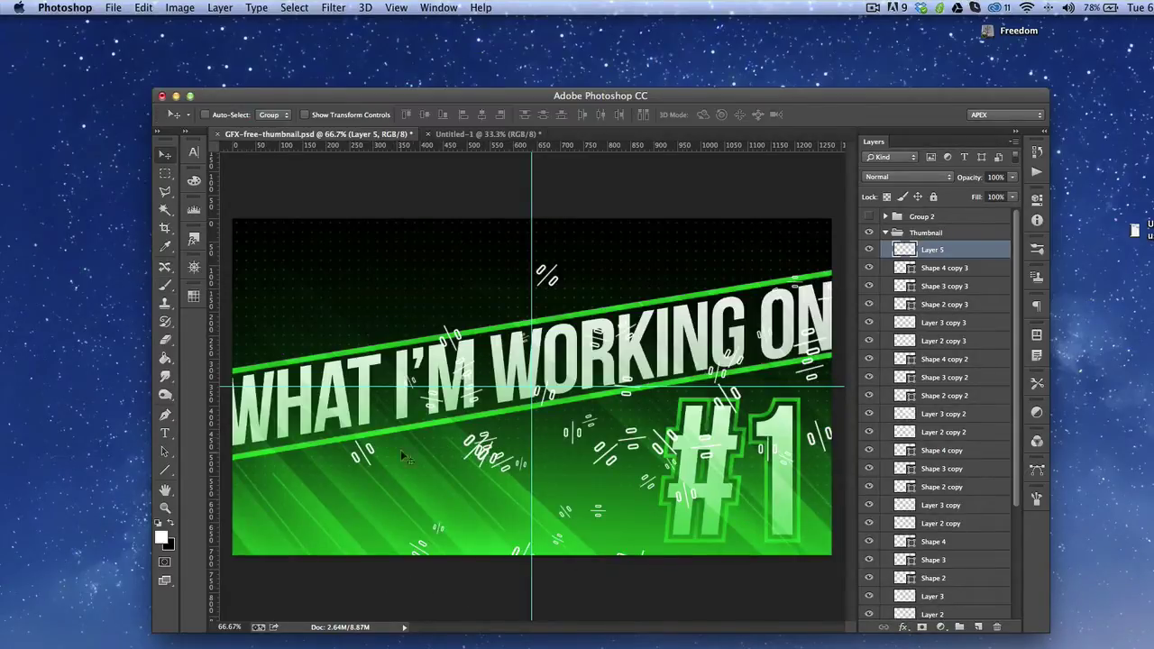
pyautogui.press('e')
pyautogui.moveTo(258, 556)
pyautogui.mouseDown()
pyautogui.moveTo(427, 373)
pyautogui.moveTo(626, 218)
pyautogui.mouseUp()
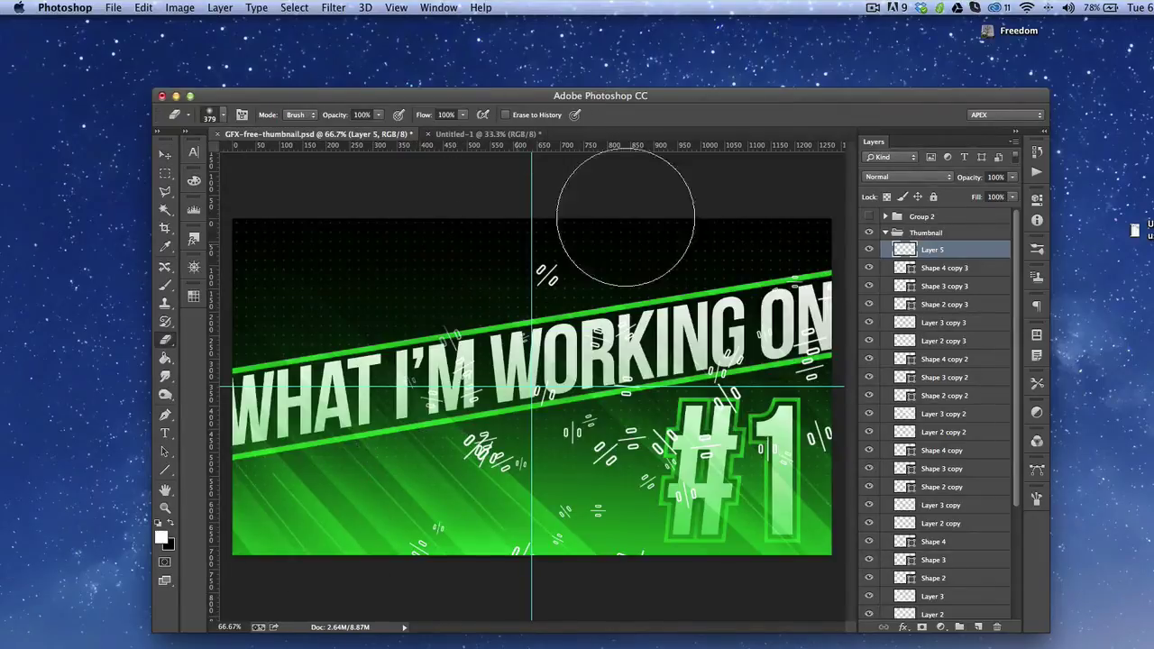
pyautogui.press('v')
# Set the motif layer's blend mode to Overlay and place the motifs over the lower-left area of the design.
pyautogui.click(899, 177)
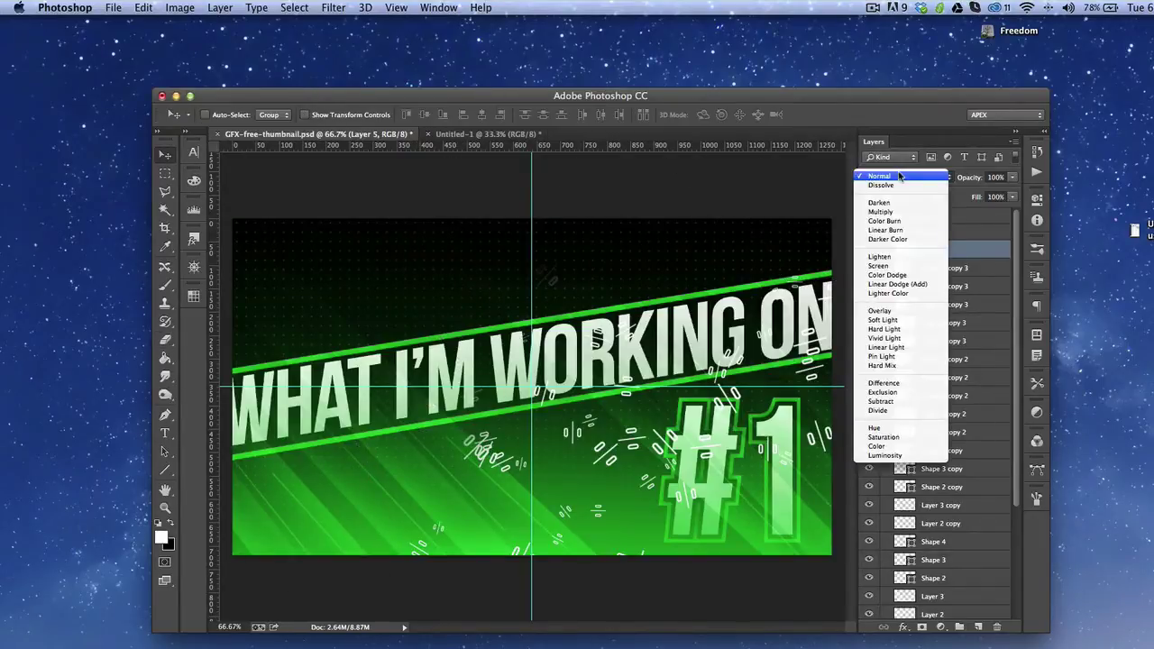
pyautogui.press('o')
pyautogui.press('Return')
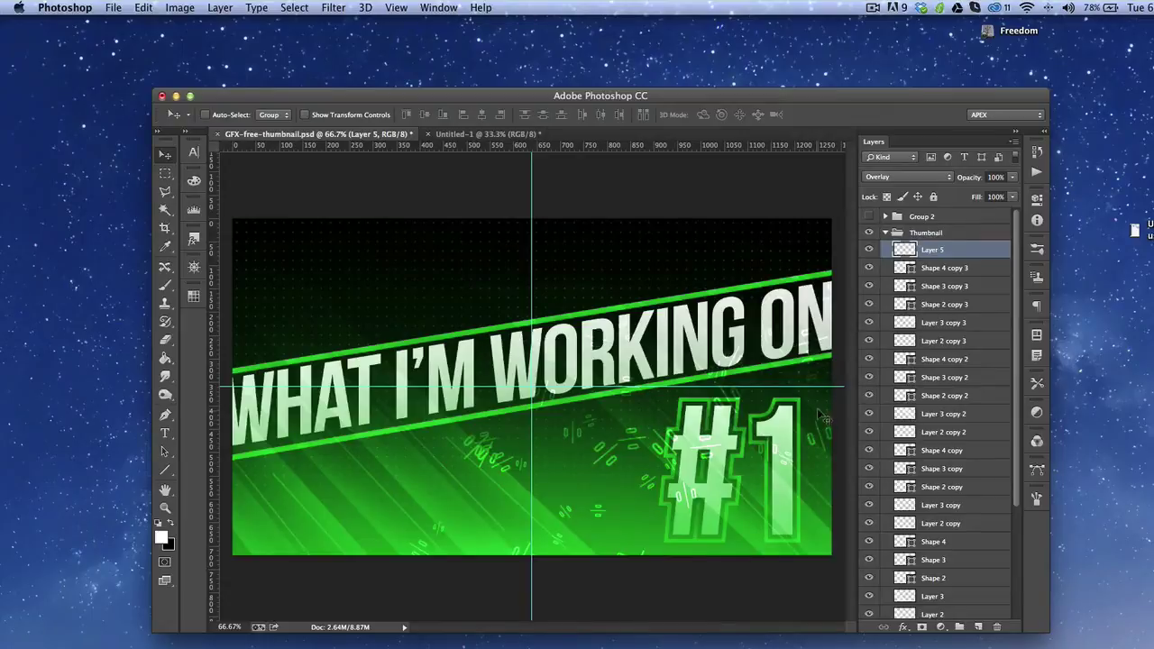
pyautogui.moveTo(593, 343); pyautogui.dragTo(503, 541)
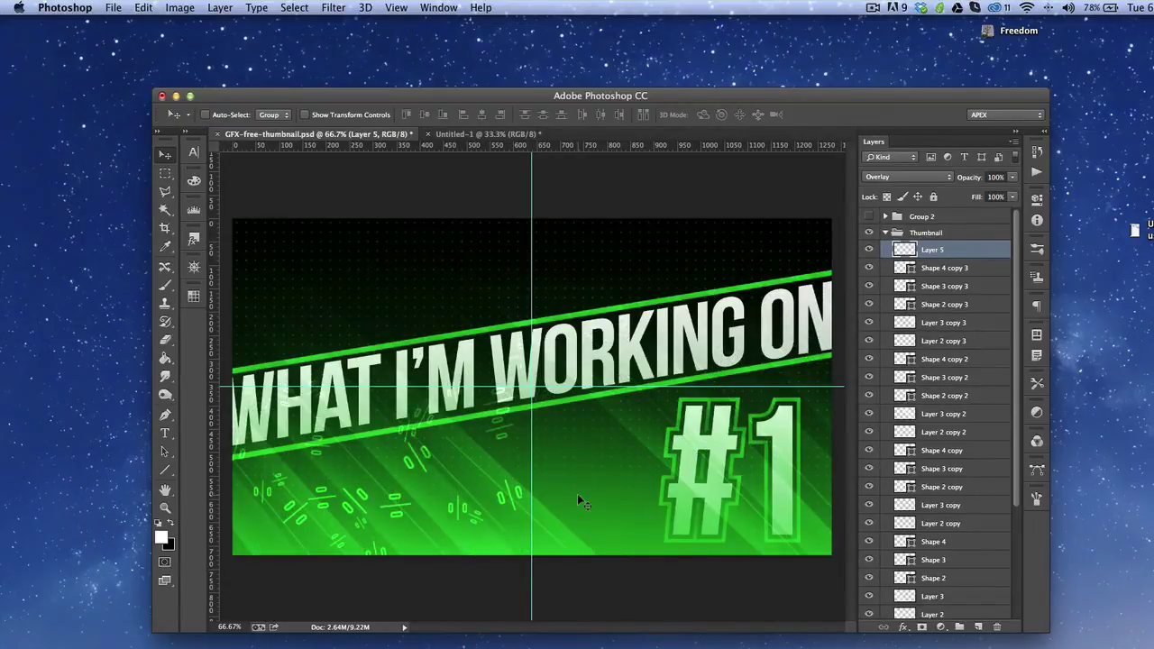
# Rotate the motif layer by about 59° with Free Transform and reposition it over the lower-left stripes.
pyautogui.hotkey('ctrl', 't')
pyautogui.moveTo(651, 554); pyautogui.dragTo(492, 585)
pyautogui.moveTo(444, 494); pyautogui.dragTo(493, 458)
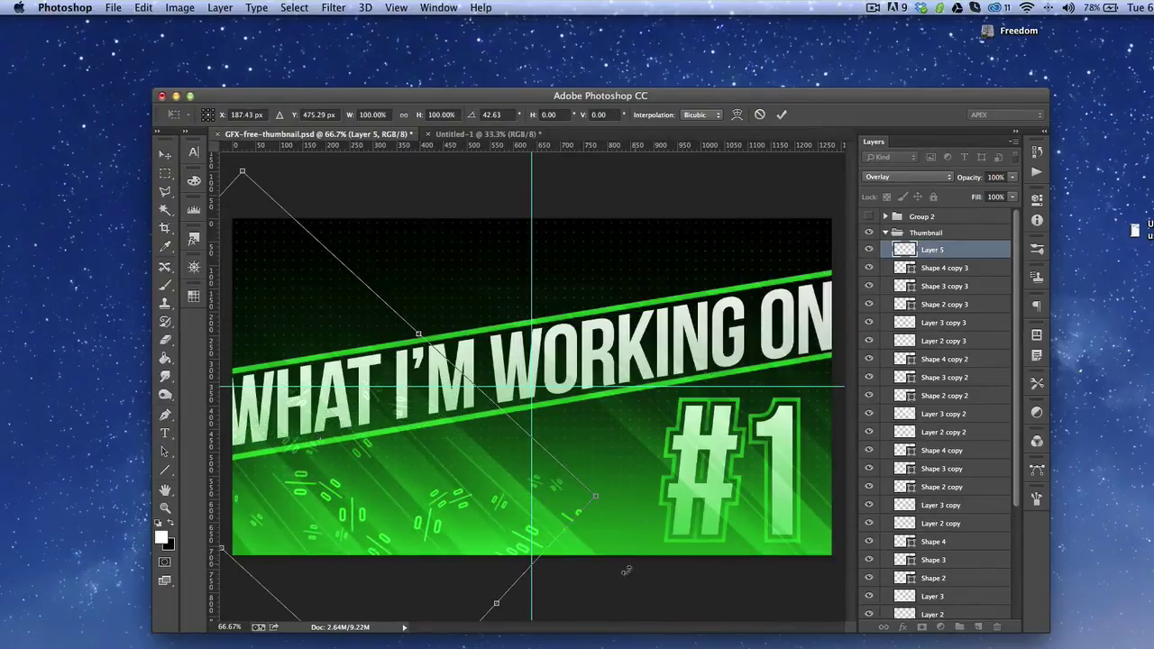
pyautogui.moveTo(626, 571); pyautogui.dragTo(485, 528)
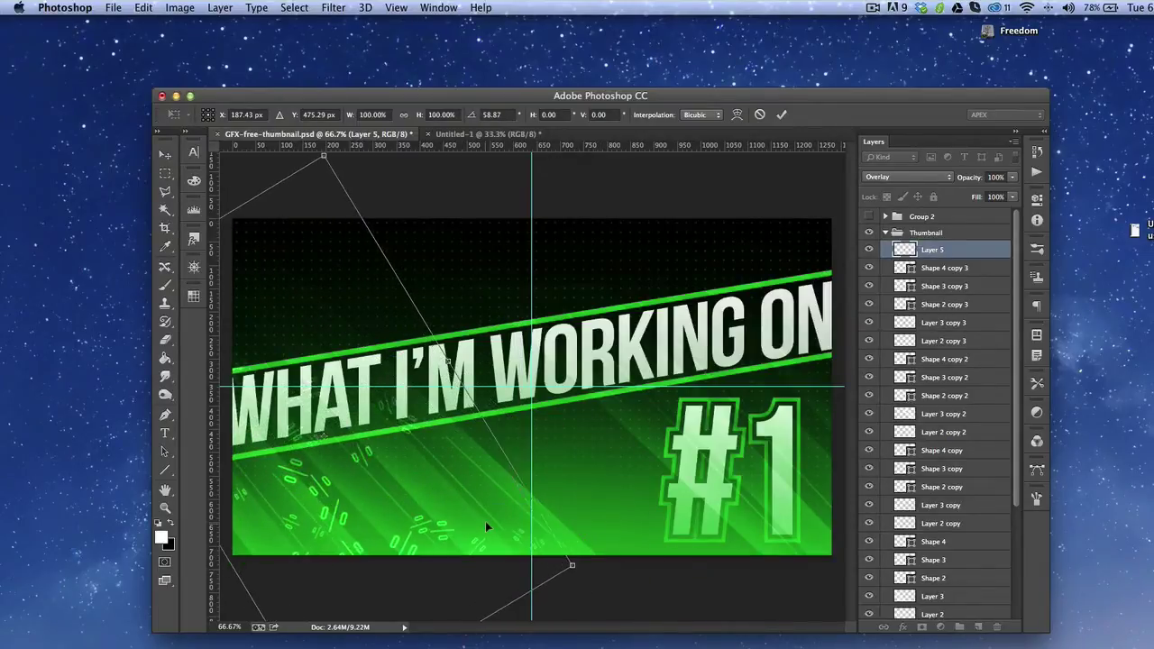
pyautogui.press('Return')
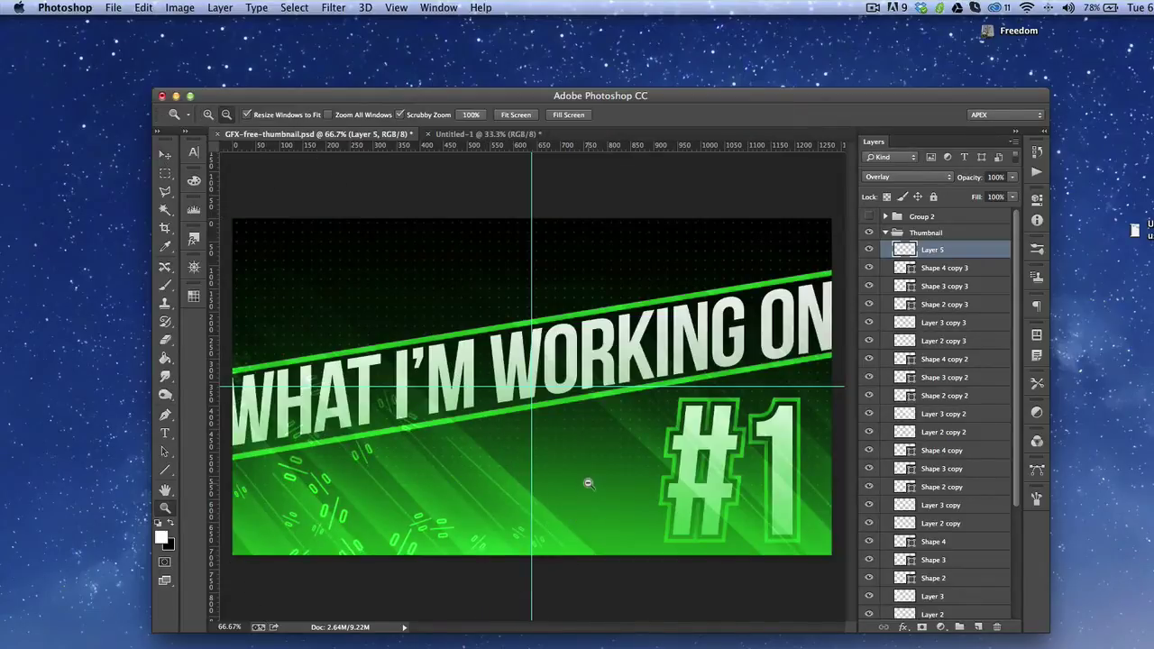
# Delete the painted motif layer from the thumbnail and switch to the Untitled-1 document.
pyautogui.keyDown('alt'); pyautogui.click(586, 483); pyautogui.keyUp('alt')
pyautogui.keyDown('super'); pyautogui.click(584, 485); pyautogui.keyUp('super')
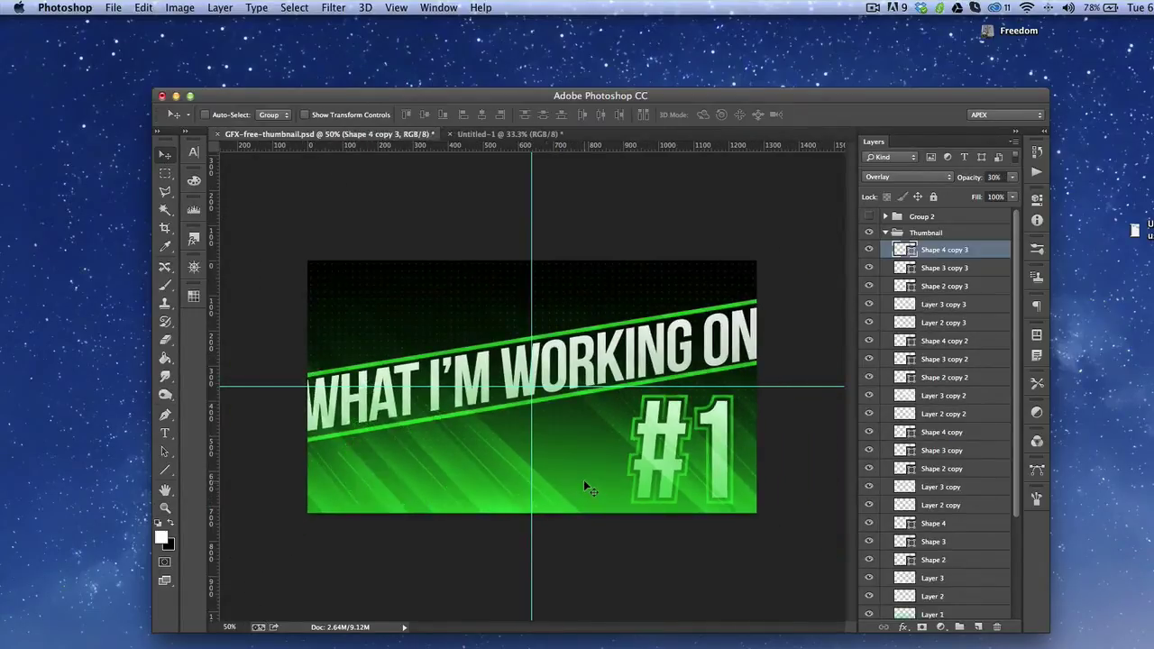
pyautogui.click(485, 136)
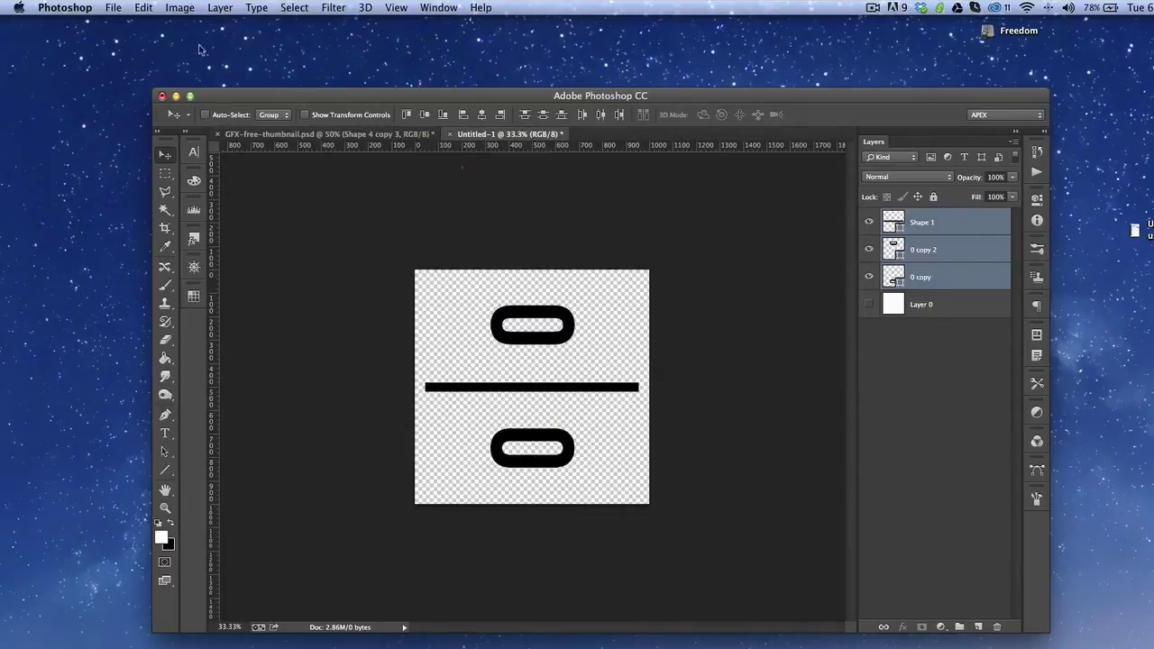
# Define the canvas with the two 0 shapes and the line as a pattern.
pyautogui.click(178, 8)
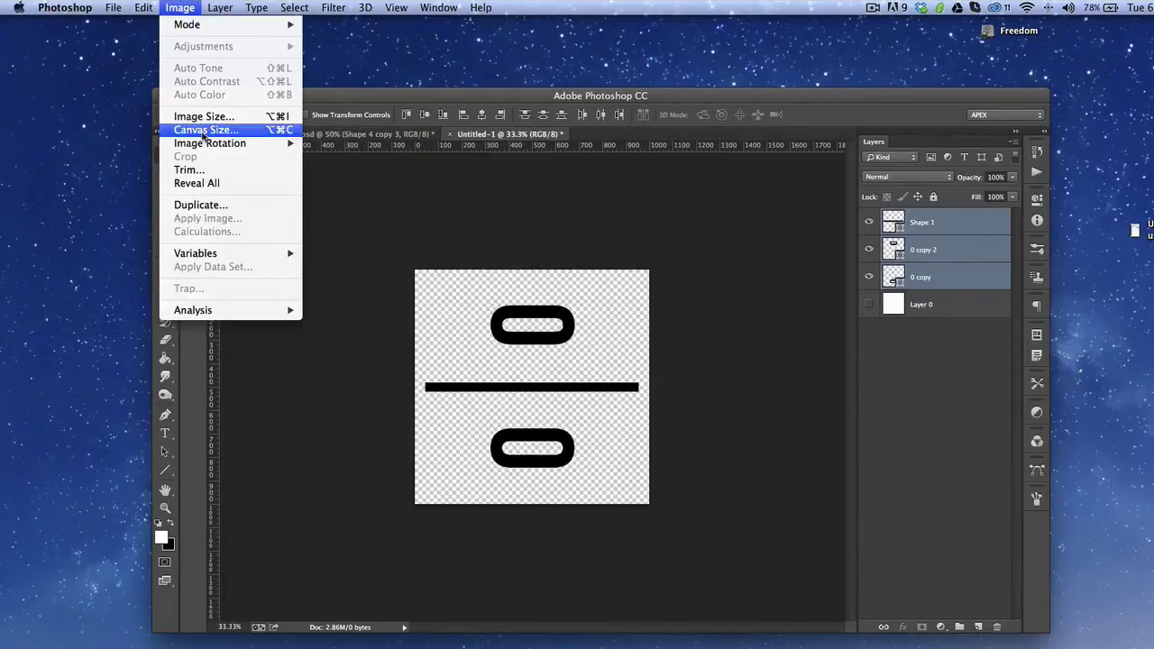
pyautogui.moveTo(216, 7)
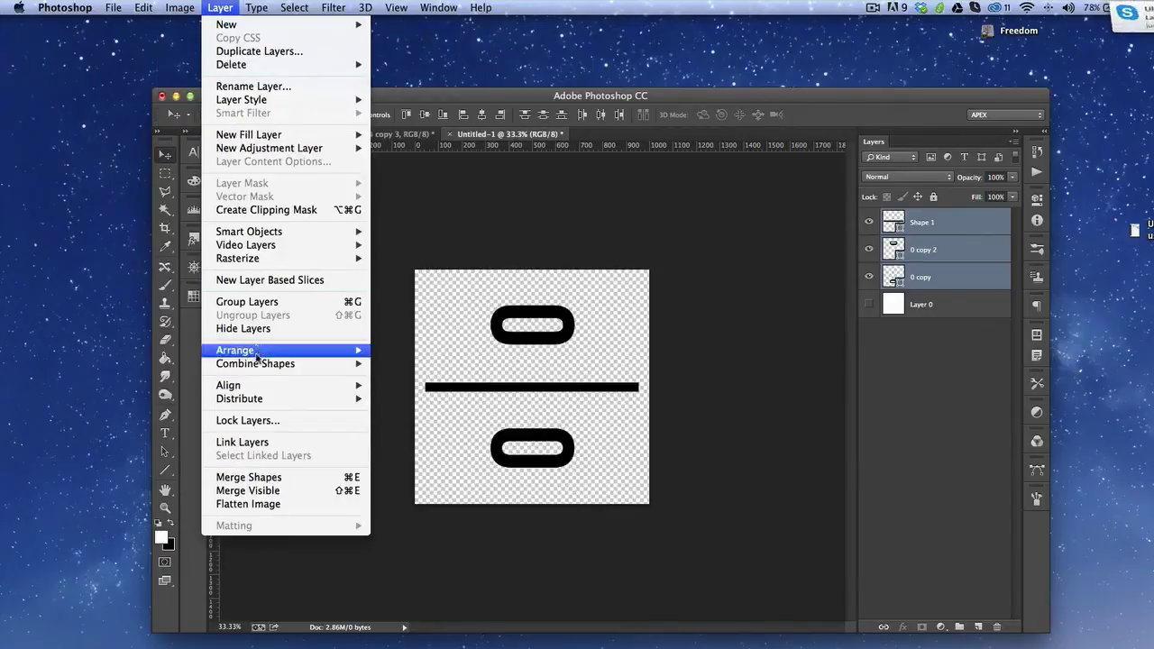
pyautogui.moveTo(315, 402)
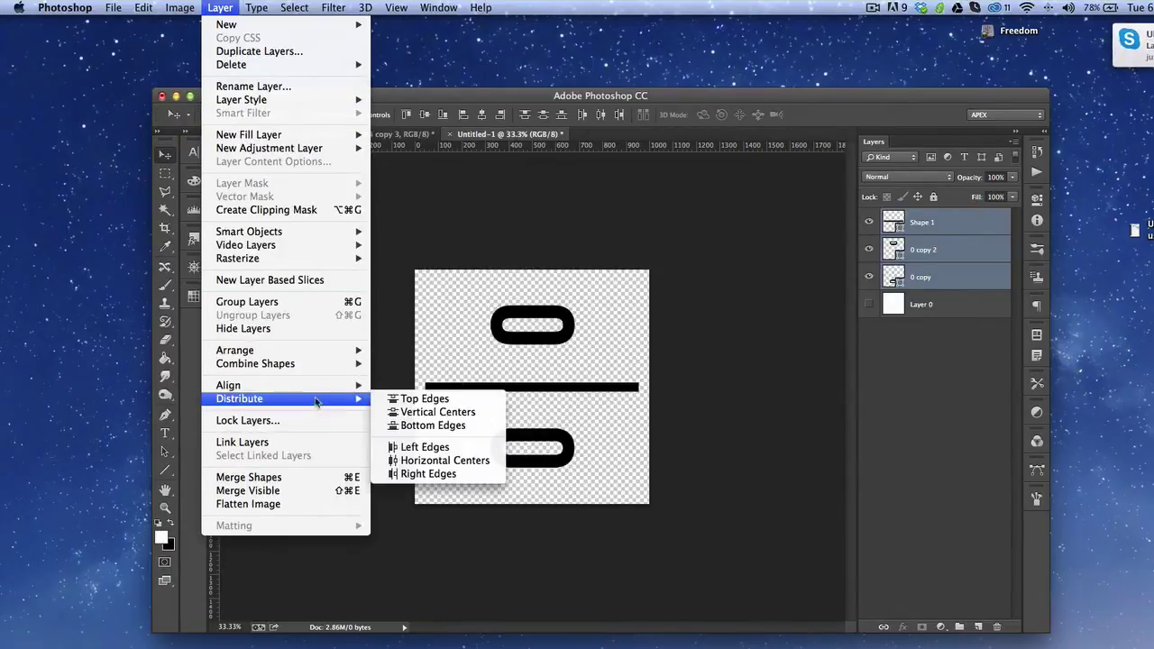
pyautogui.moveTo(144, 7)
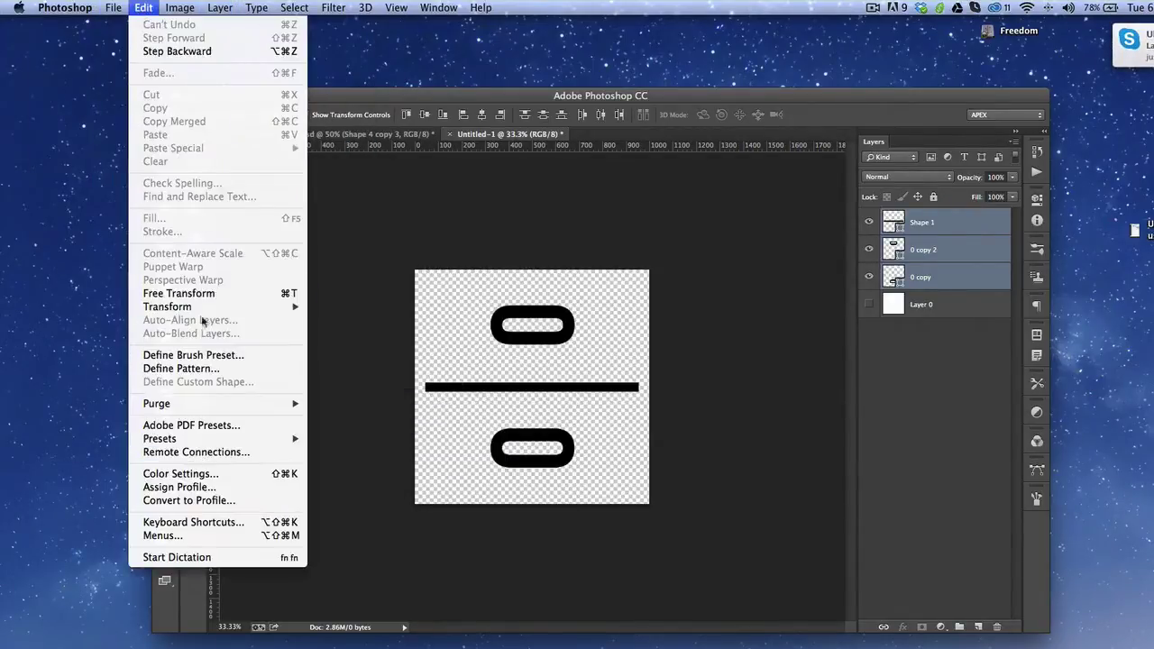
pyautogui.click(192, 365)
pyautogui.press('Return')
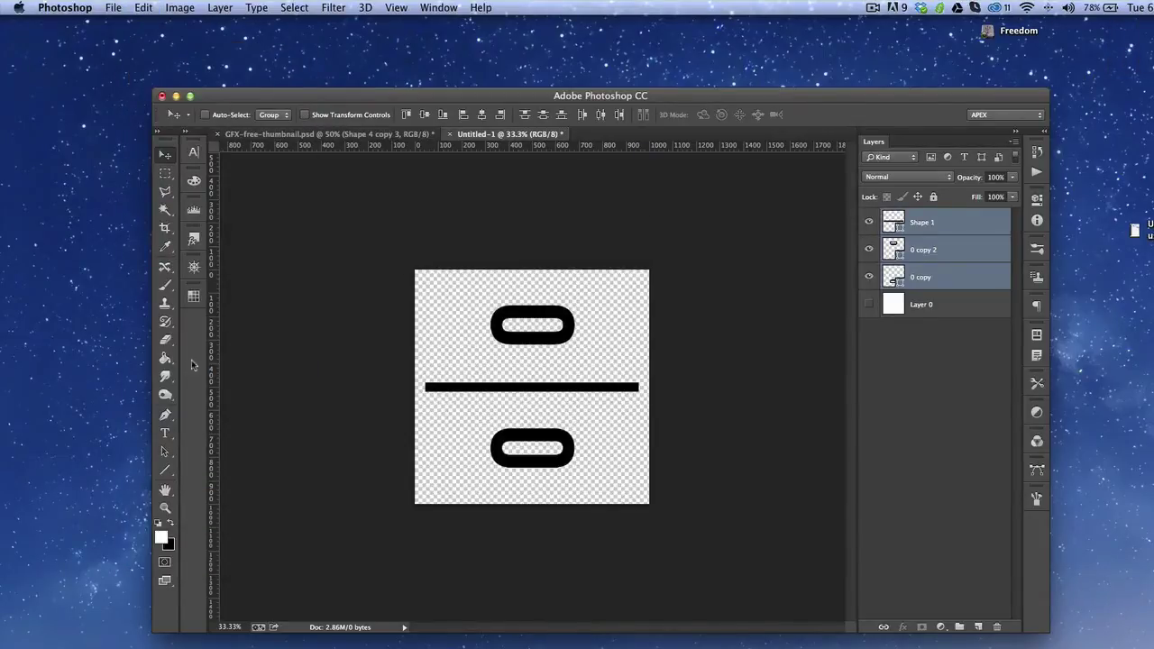
# Merge the three shape layers and, with the guides shown, scale the motif to slightly under half size in the canvas's lower-left quadrant.
pyautogui.press('super+e')
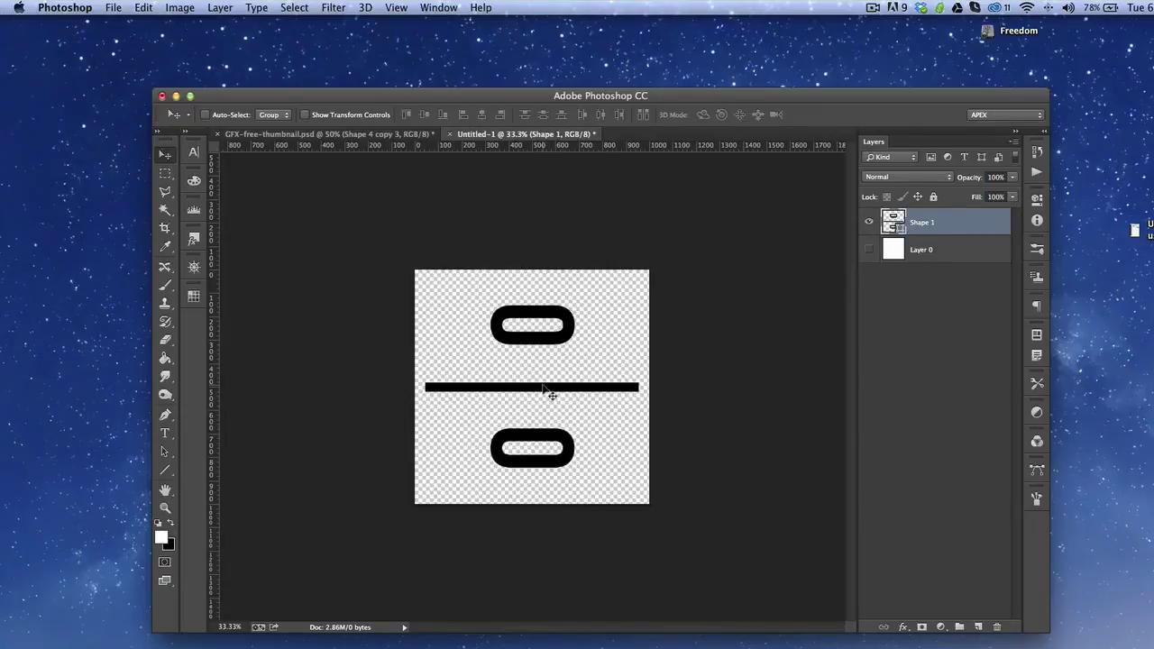
pyautogui.press('super+semicolon')
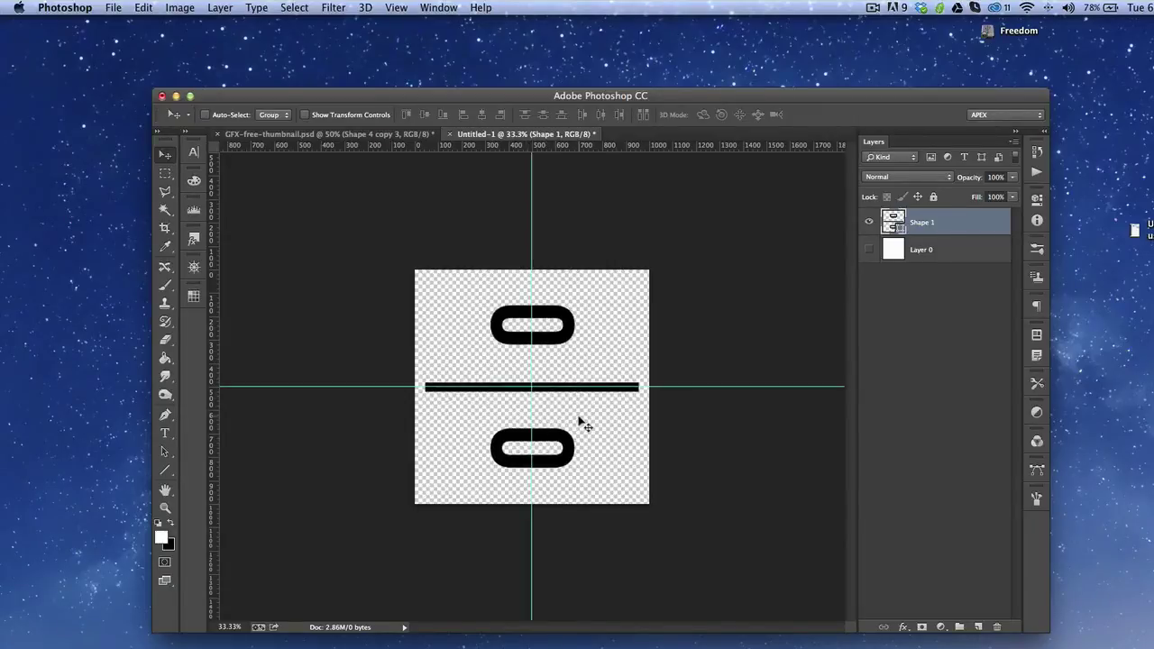
pyautogui.press('super+t')
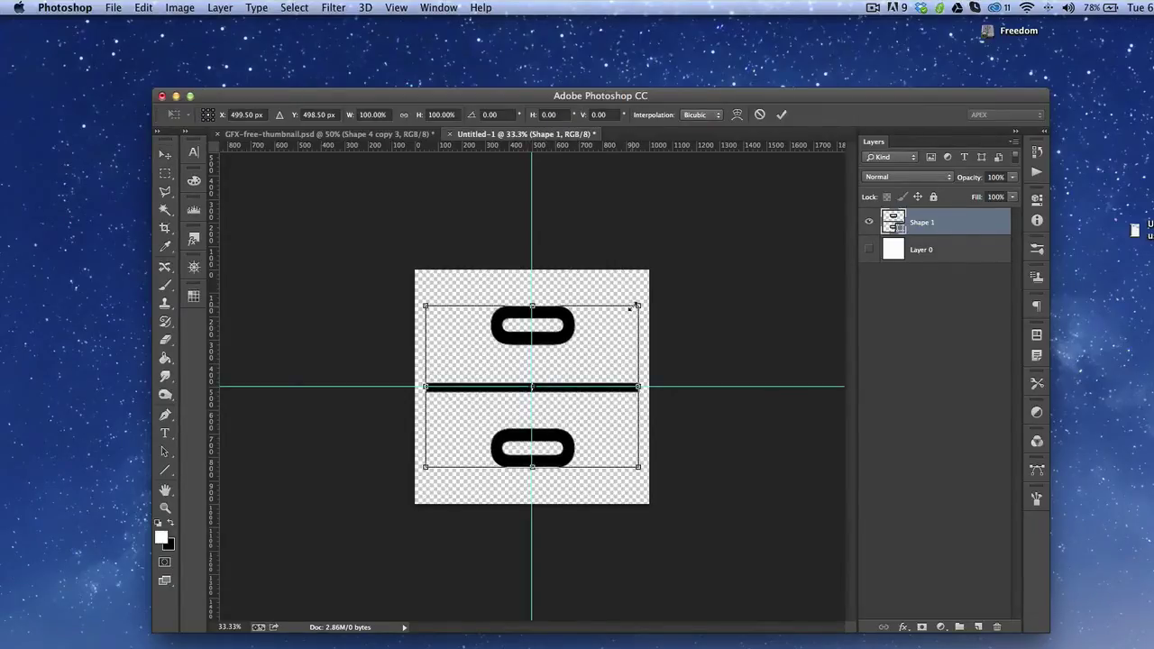
pyautogui.moveTo(630, 309); pyautogui.dragTo(528, 413)
pyautogui.press('Return')
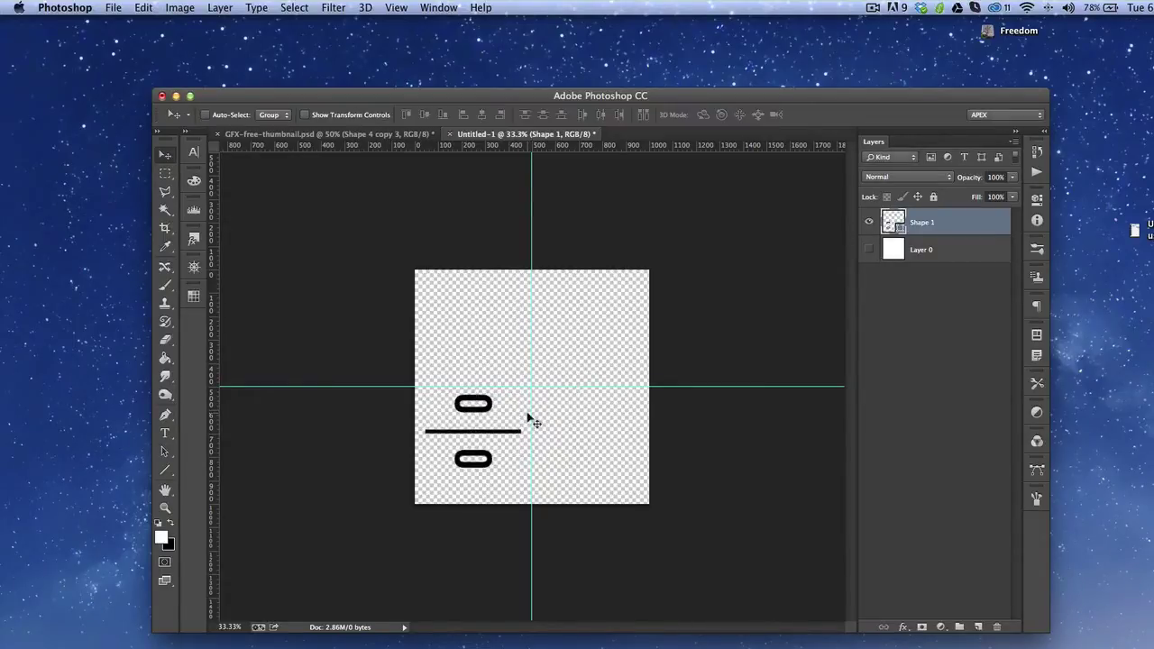
# Add a vertical guide at 25% of the canvas width.
pyautogui.click(394, 8)
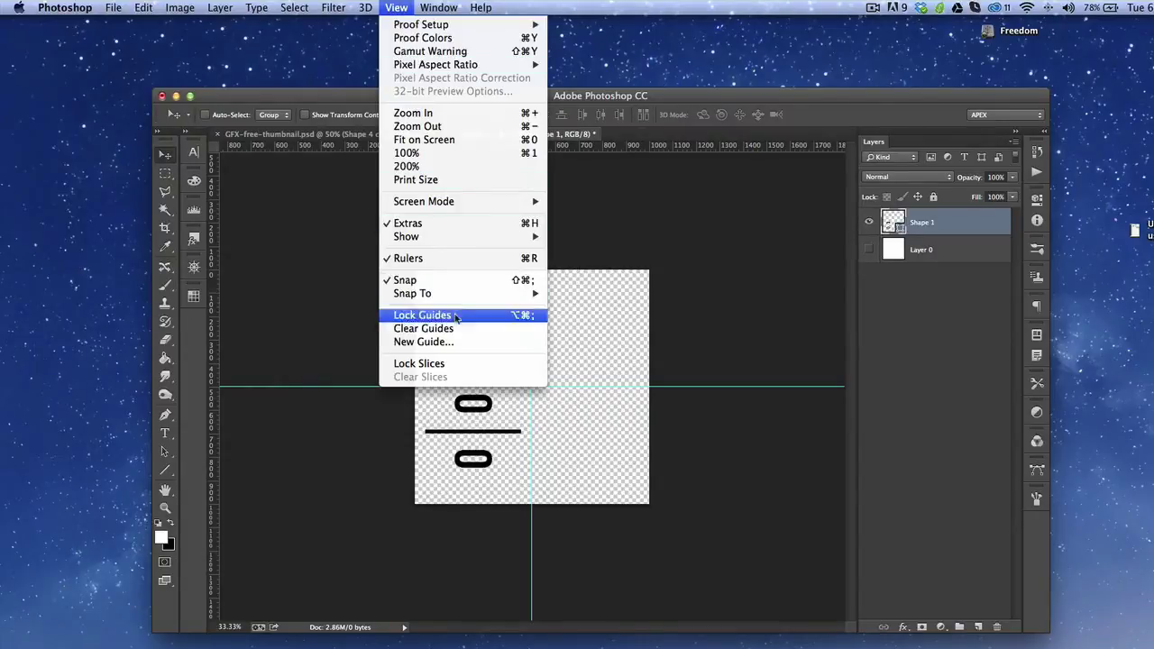
pyautogui.click(450, 339)
pyautogui.write('25')
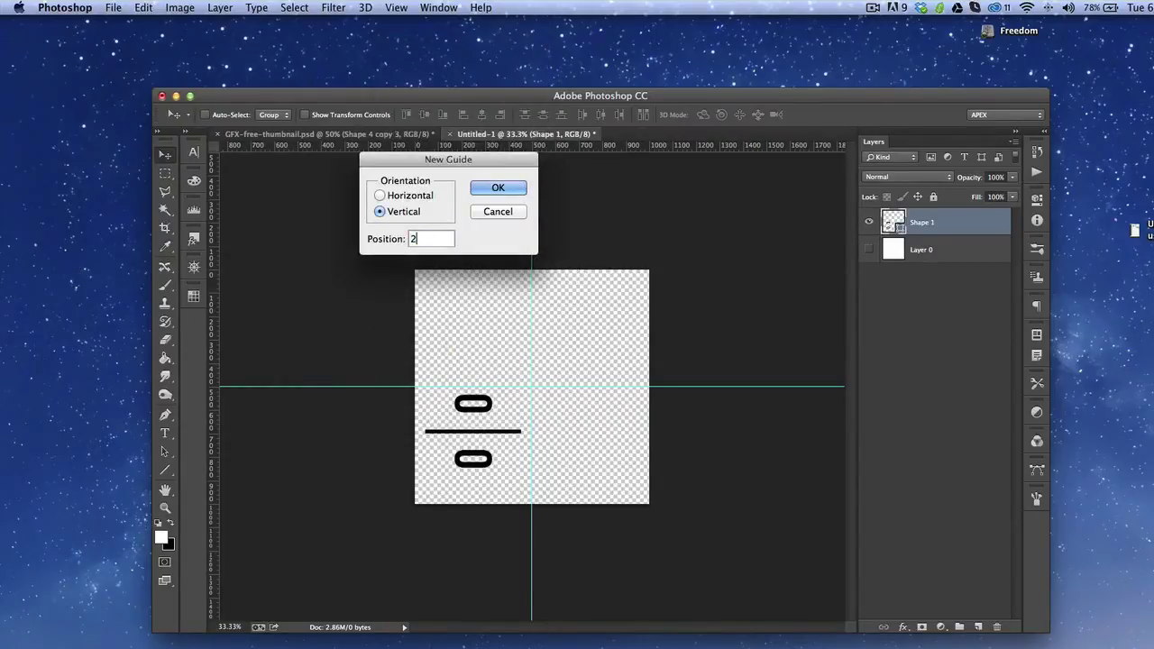
pyautogui.press('Return')
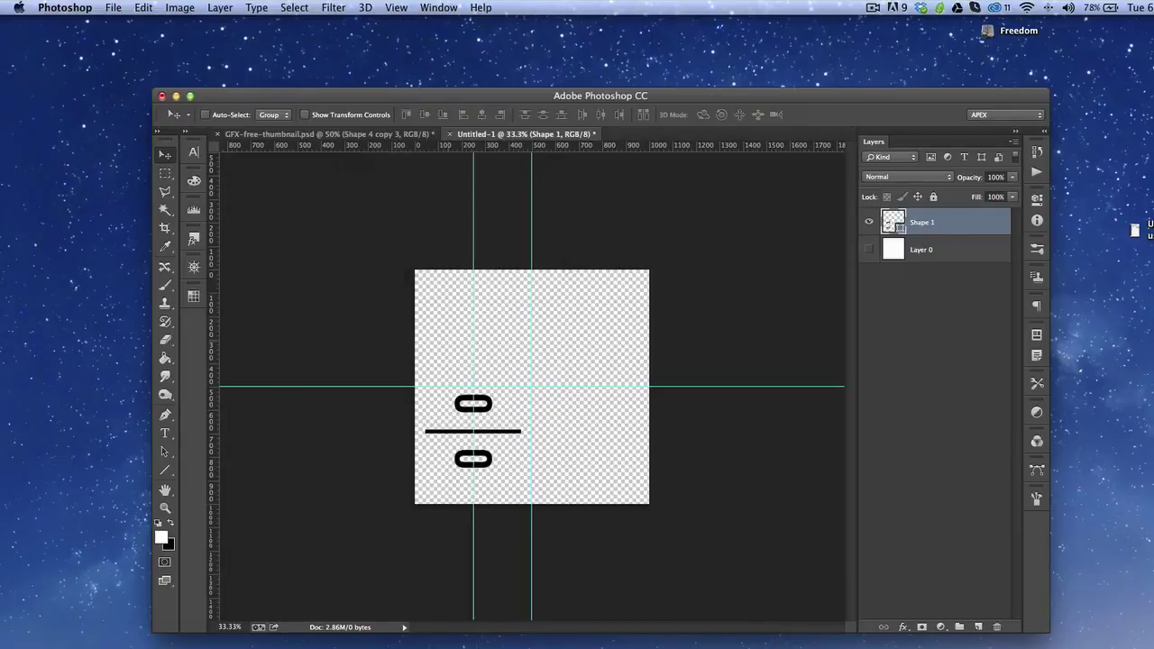
# Add a vertical guide at 75% of the canvas width.
pyautogui.click(397, 8)
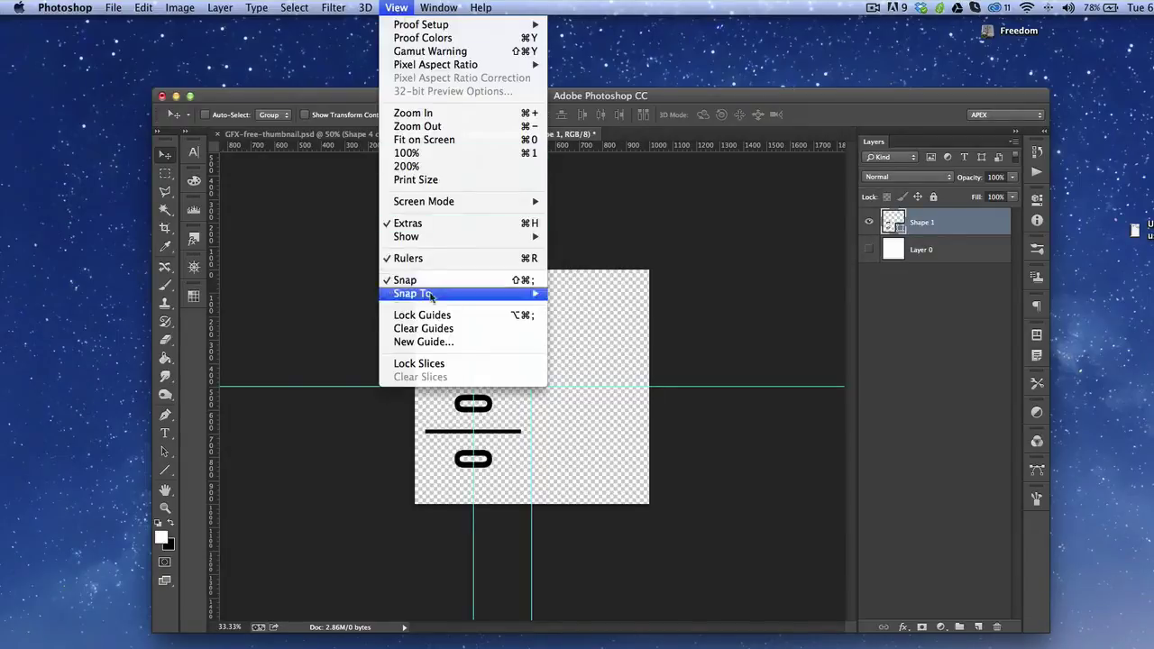
pyautogui.click(430, 346)
pyautogui.write('755')
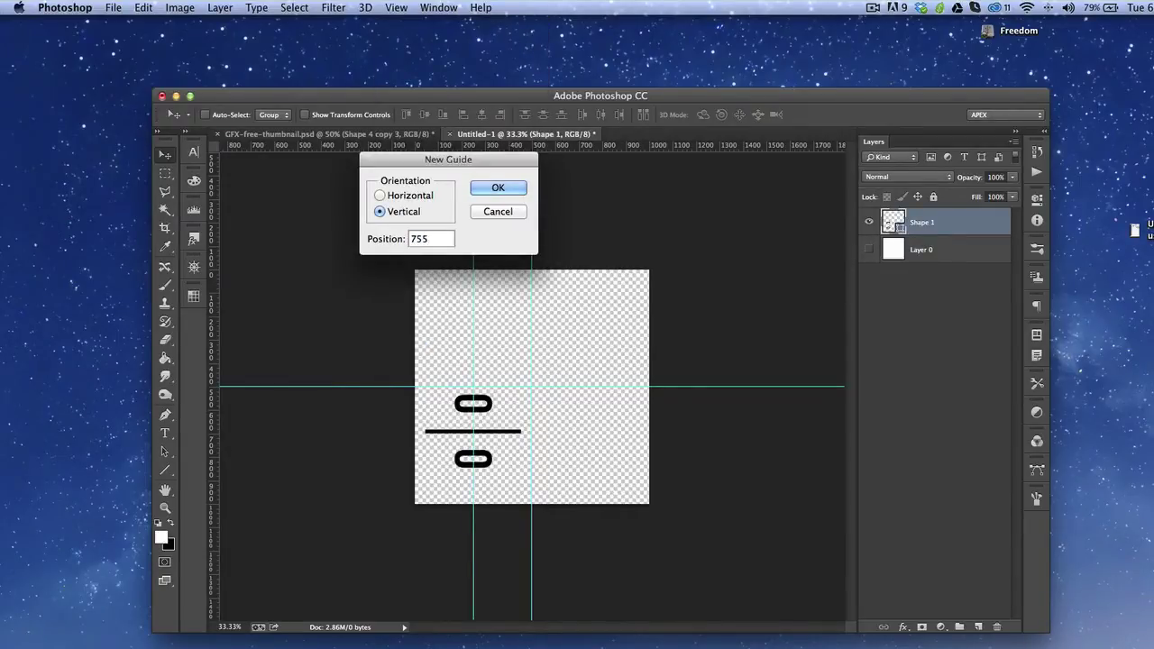
pyautogui.press('BackSpace')
pyautogui.press('BackSpace')
pyautogui.press('BackSpace')
pyautogui.write('1132')
pyautogui.press('Return')
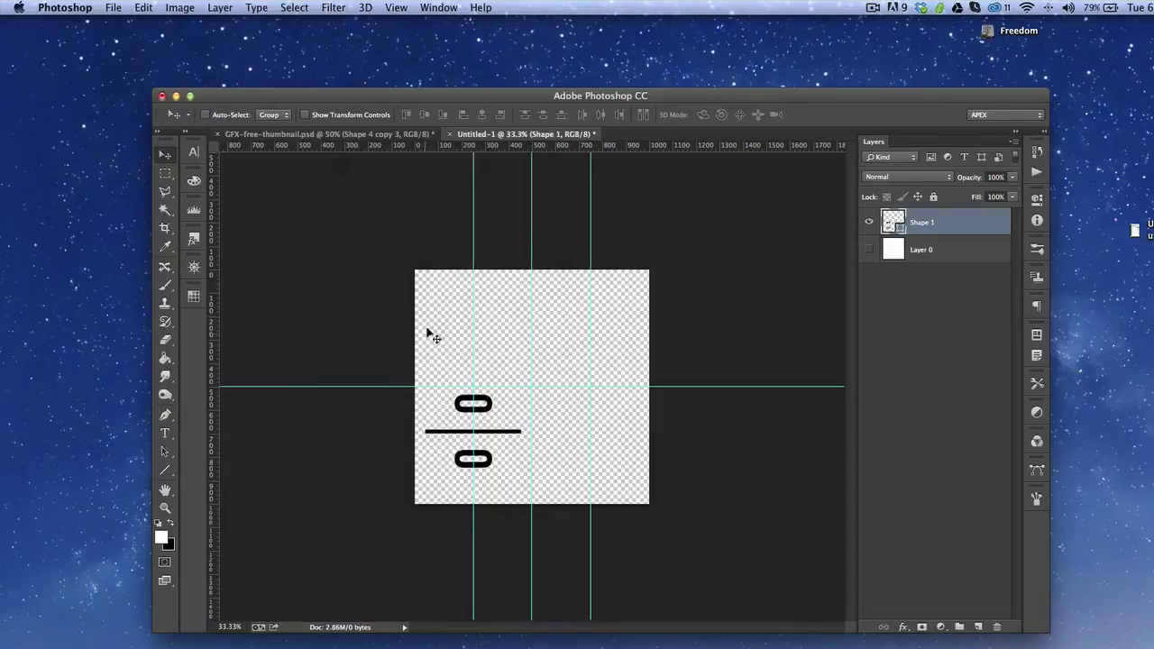
# Add a horizontal guide at 25% of the canvas height.
pyautogui.click(407, 15)
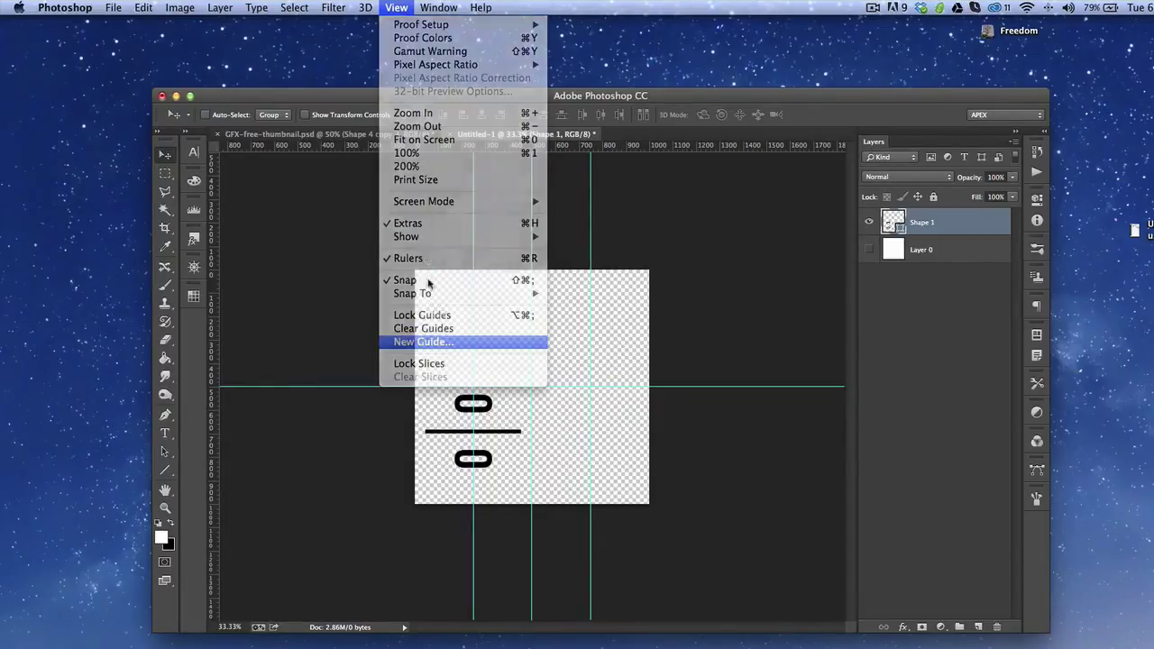
pyautogui.click(441, 347)
pyautogui.click(380, 195)
pyautogui.write('25%')
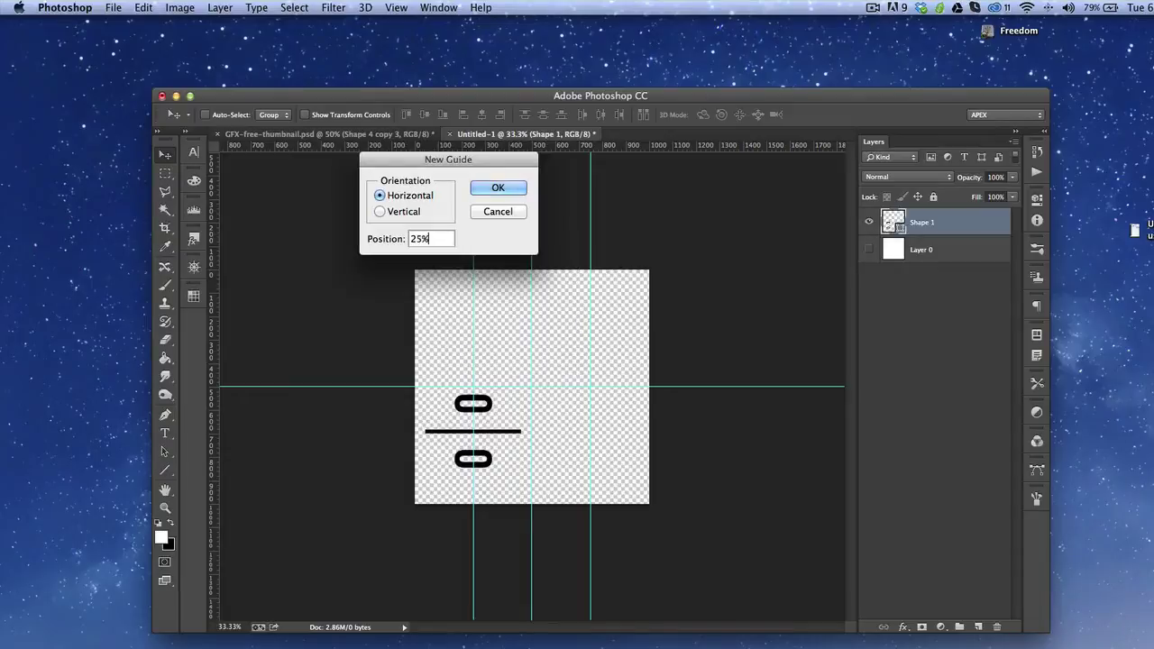
pyautogui.press('Return')
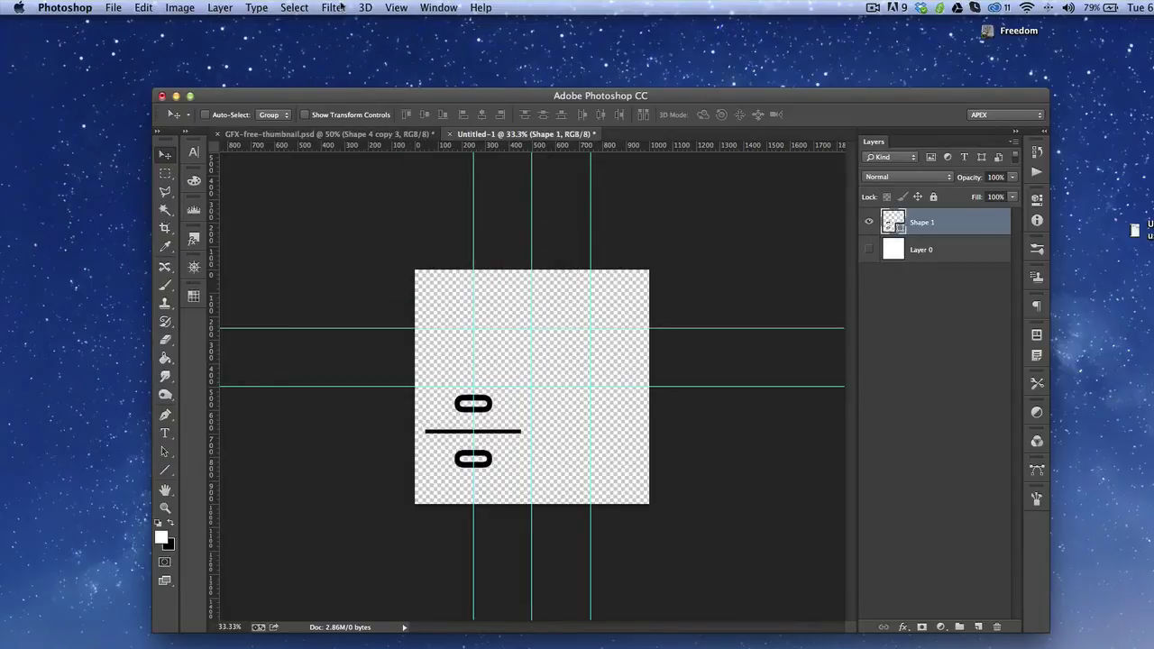
# Add a horizontal guide at 75% of the canvas height.
pyautogui.click(396, 7)
pyautogui.click(413, 347)
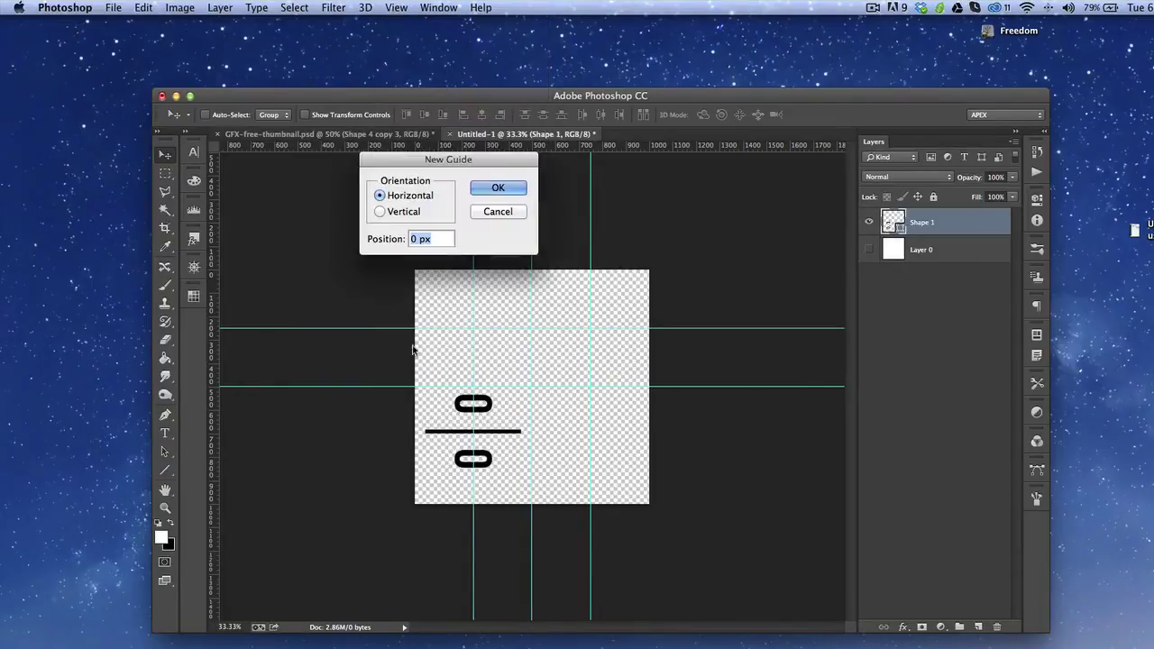
pyautogui.write('75%')
pyautogui.press('Return')
# Centre the motif on the crossing of the 25% vertical and 75% horizontal guides and scale it to about 89%.
pyautogui.press('super+t')
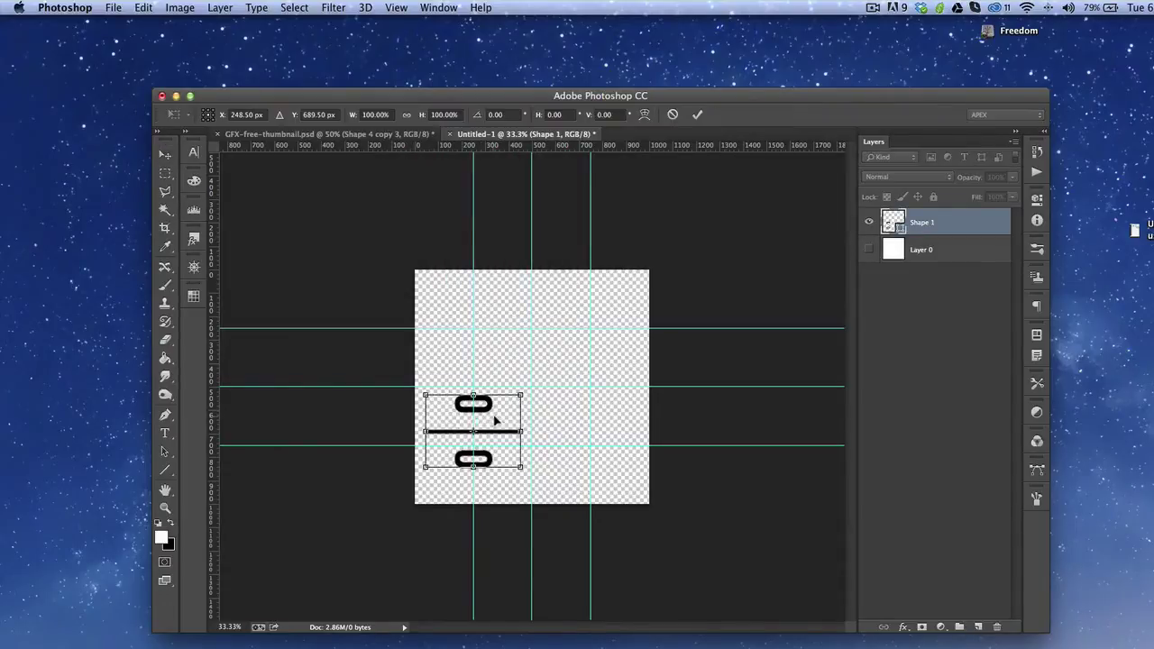
pyautogui.moveTo(494, 420); pyautogui.dragTo(497, 435)
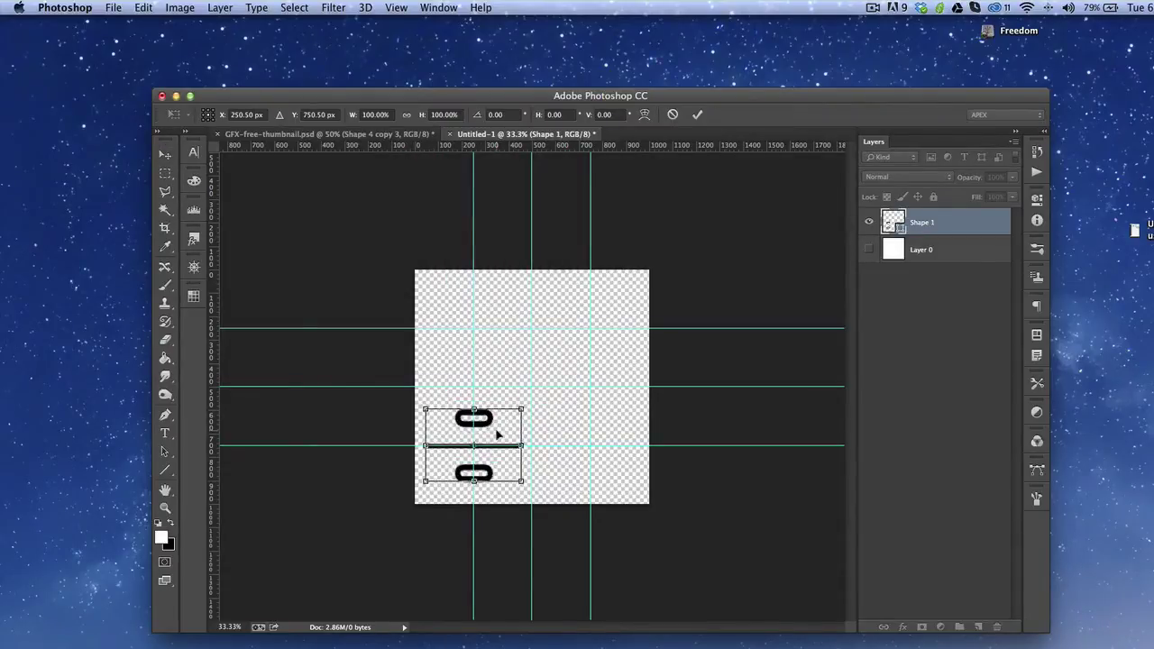
pyautogui.press('Up')
pyautogui.press('Up')
pyautogui.press('Up')
pyautogui.press('Left')
pyautogui.press('Left')
pyautogui.press('Left')
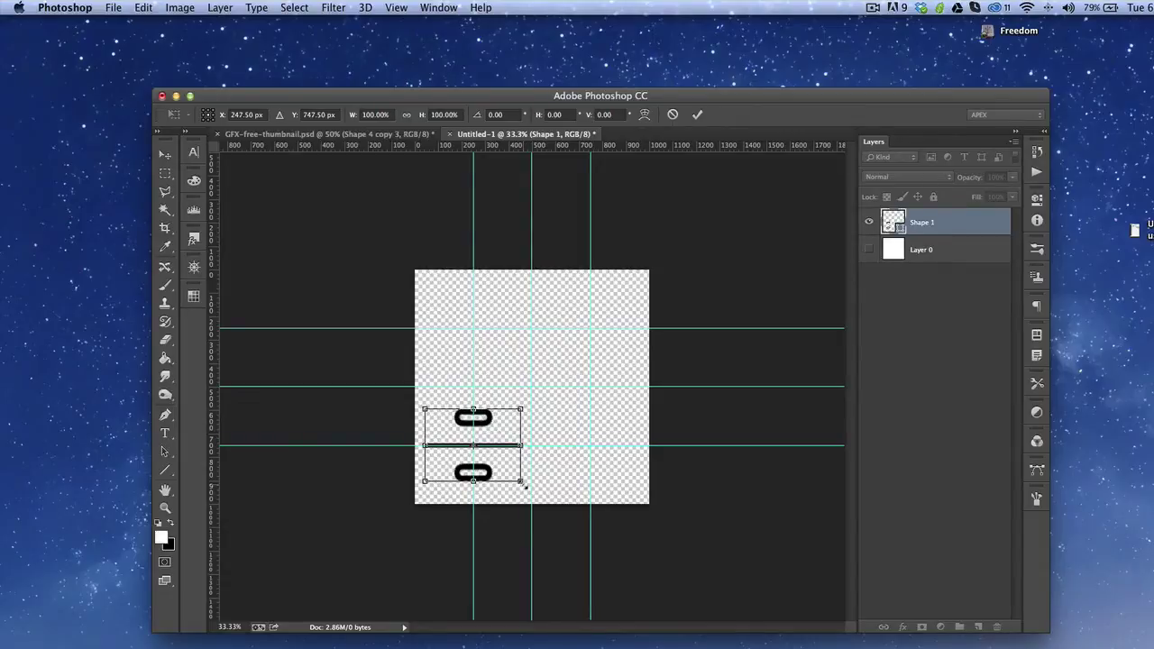
pyautogui.moveTo(523, 485); pyautogui.dragTo(516, 476)
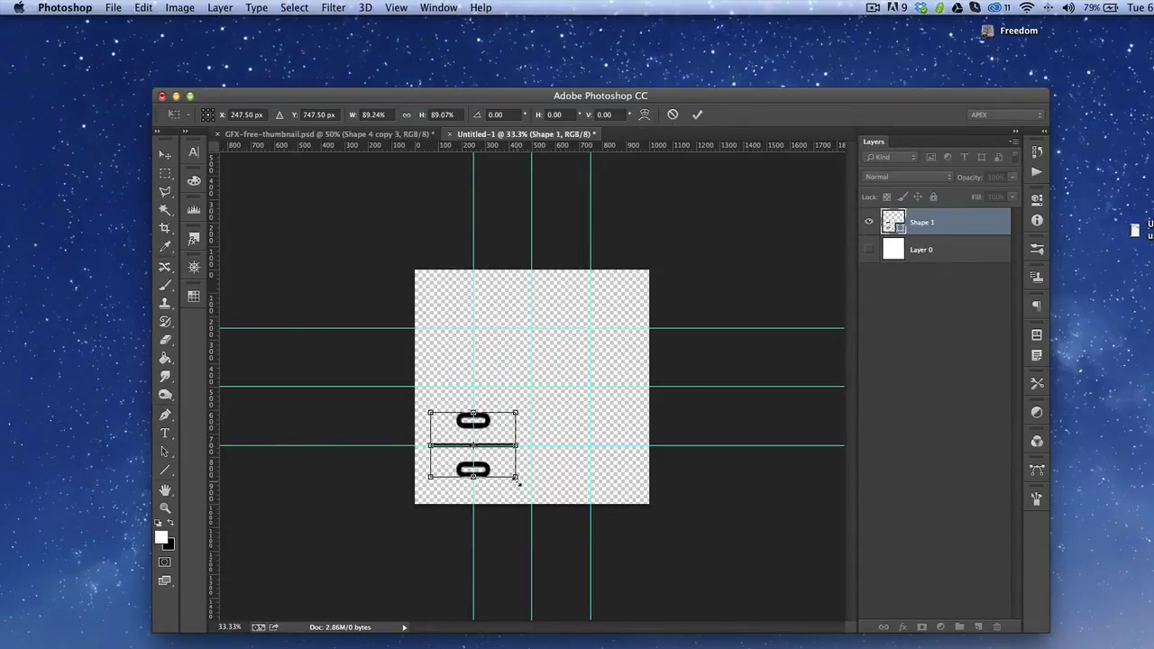
pyautogui.press('Return')
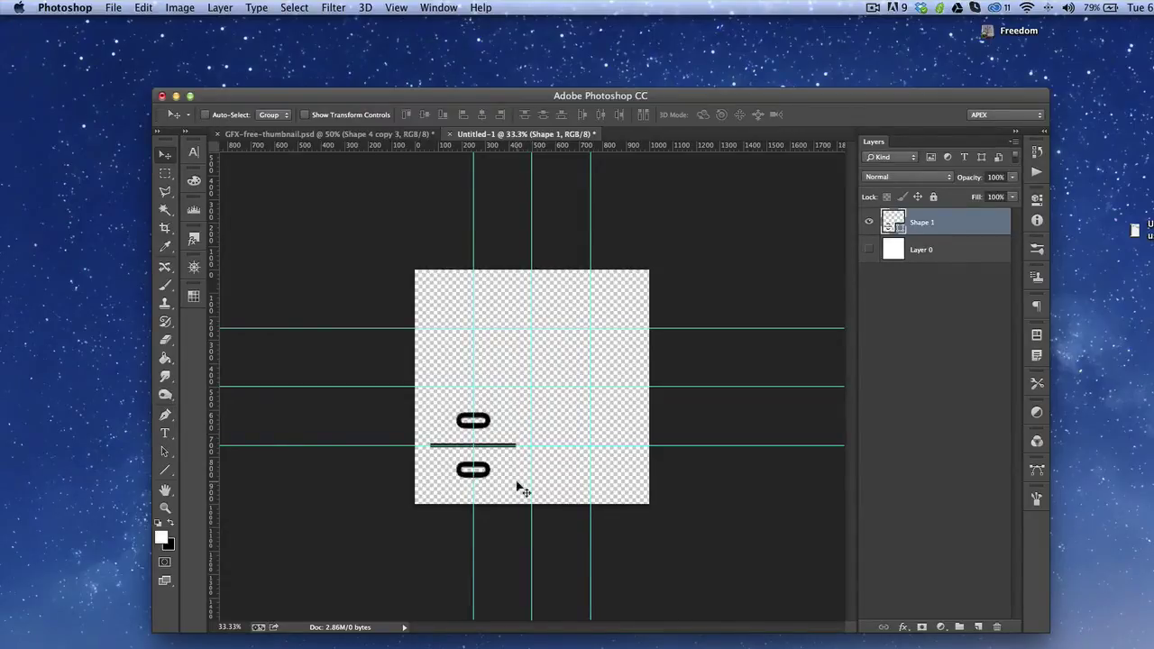
# Duplicate the motif and rotate the copy 90° clockwise about the canvas centre into the upper-left quadrant.
pyautogui.hotkey('ctrl', 'j')
pyautogui.hotkey('ctrl', 't')
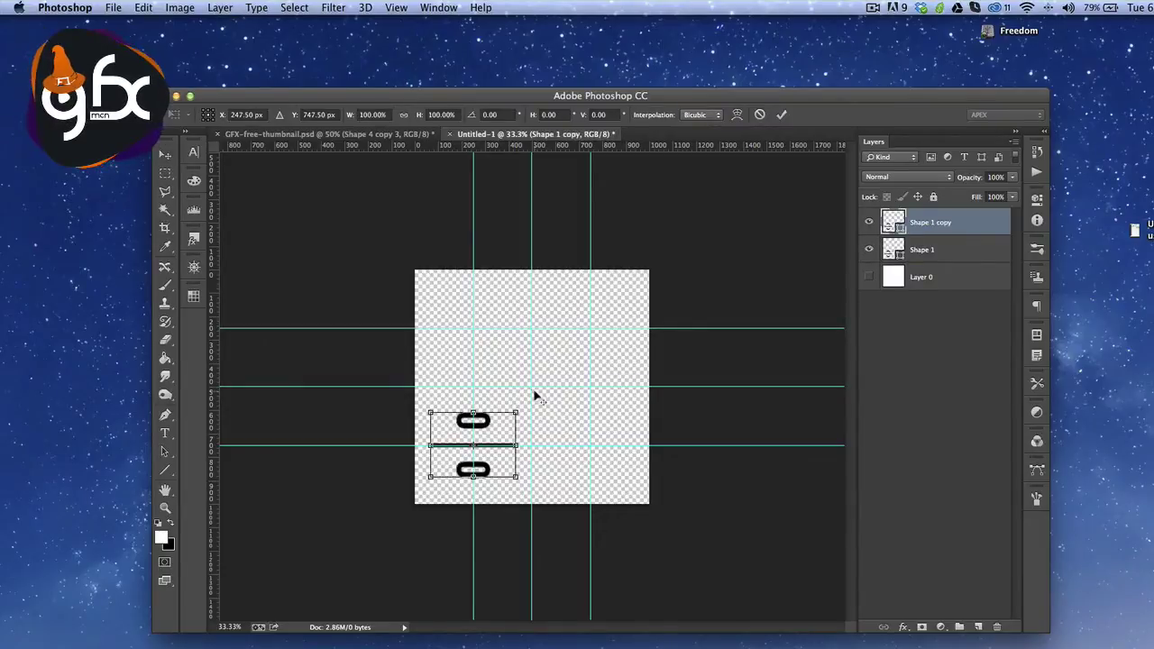
pyautogui.moveTo(533, 389); pyautogui.dragTo(533, 387)
pyautogui.rightClick(532, 385)
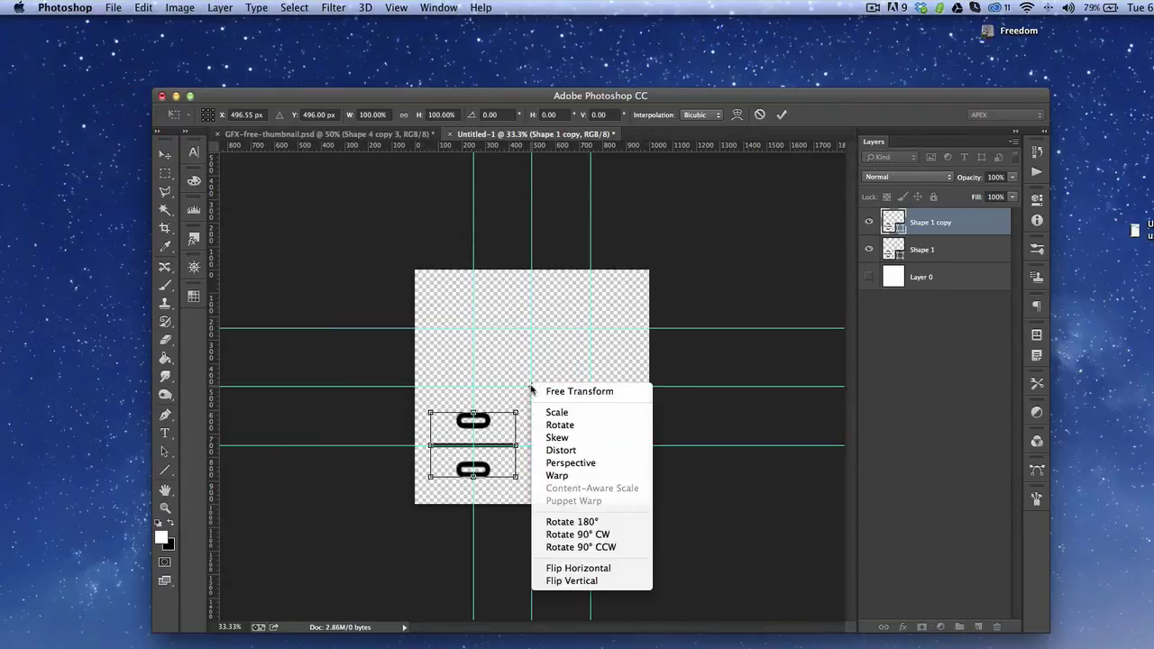
pyautogui.click(577, 535)
pyautogui.press('Return')
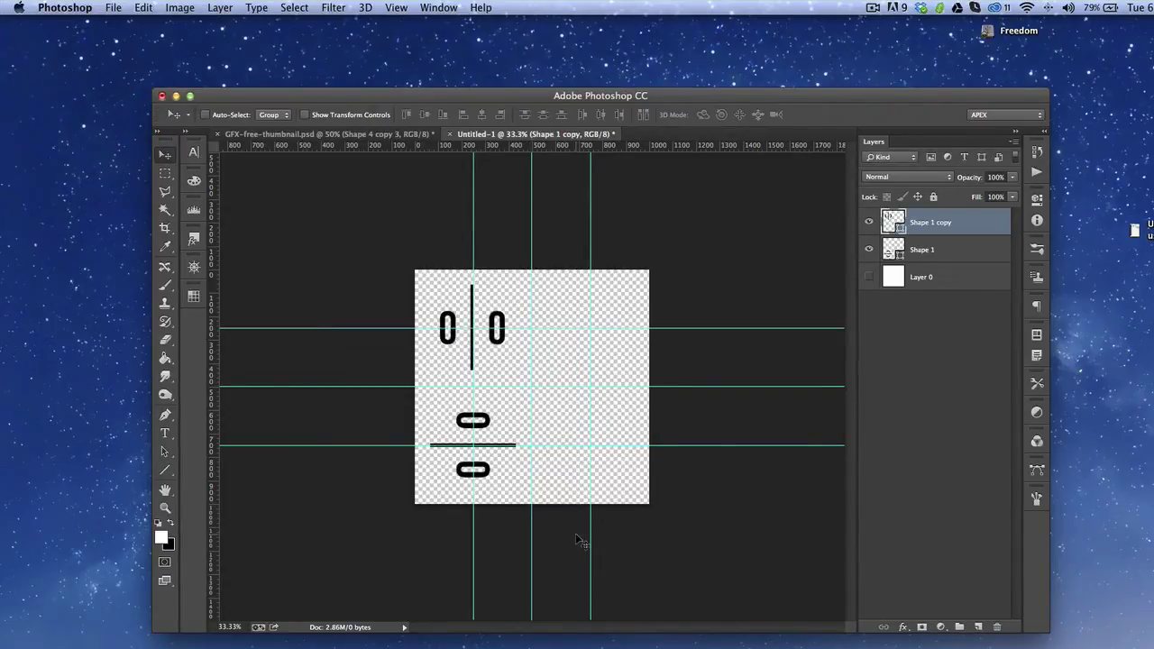
# Duplicate both motif layers together and rotate the copies 180° about the canvas centre to fill the two right-hand quadrants.
pyautogui.keyDown('shift'); pyautogui.click(959, 252); pyautogui.keyUp('shift')
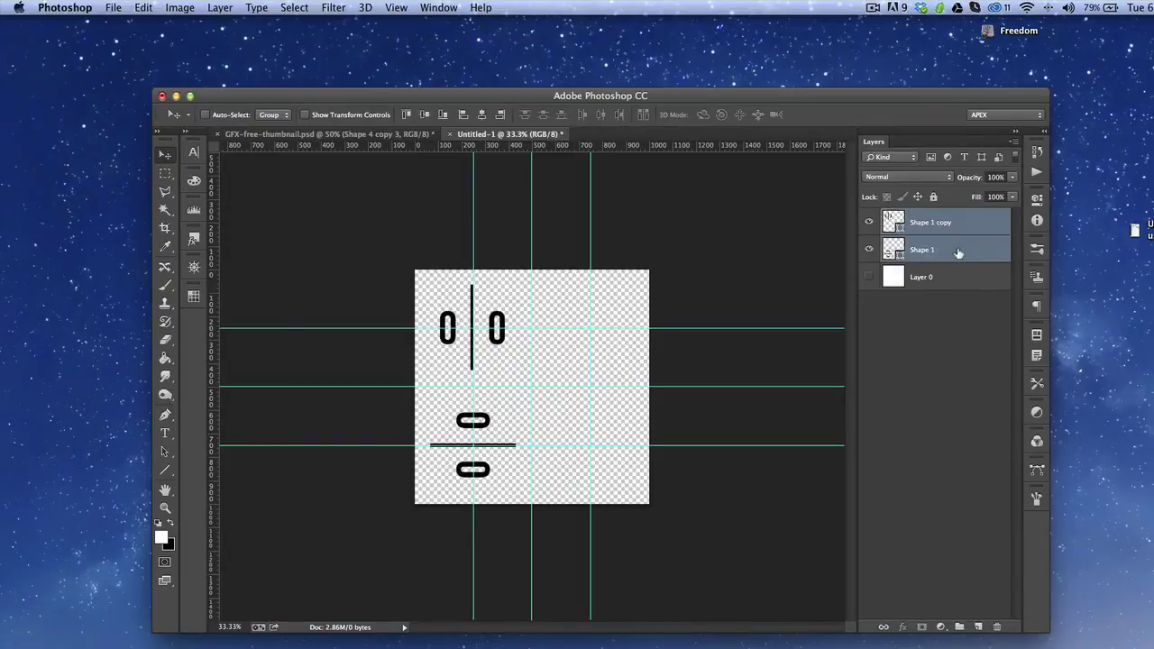
pyautogui.hotkey('ctrl', 'j')
pyautogui.hotkey('ctrl', 't')
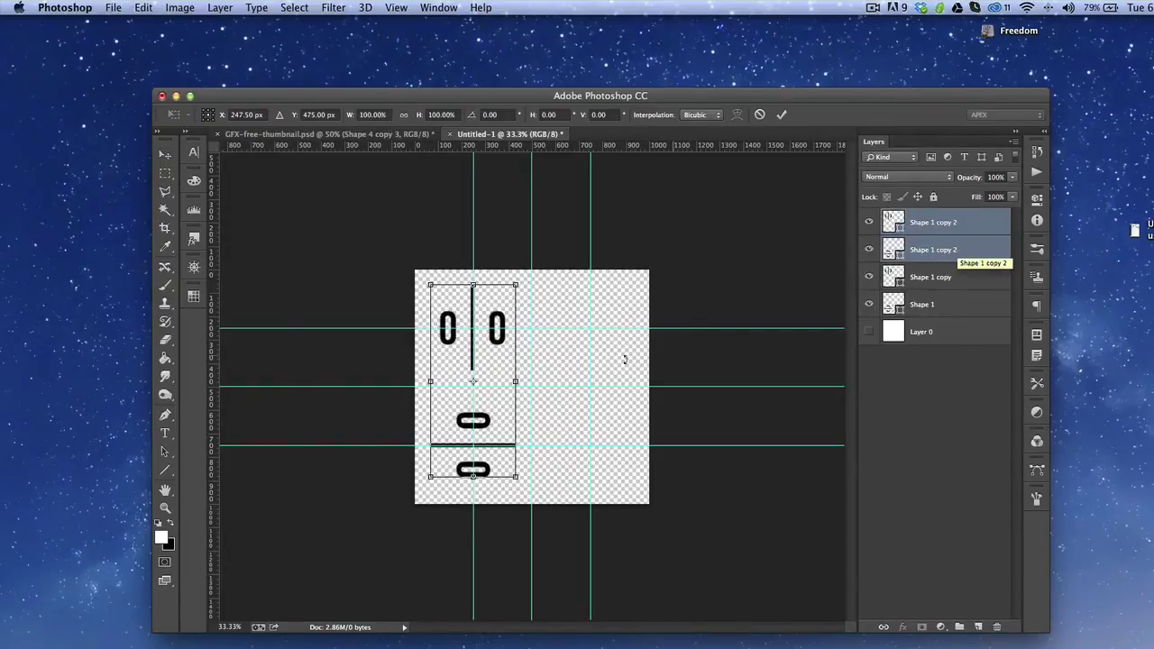
pyautogui.keyDown('alt'); pyautogui.click(531, 389); pyautogui.keyUp('alt')
pyautogui.moveTo(531, 389); pyautogui.dragTo(532, 388)
pyautogui.rightClick(536, 384)
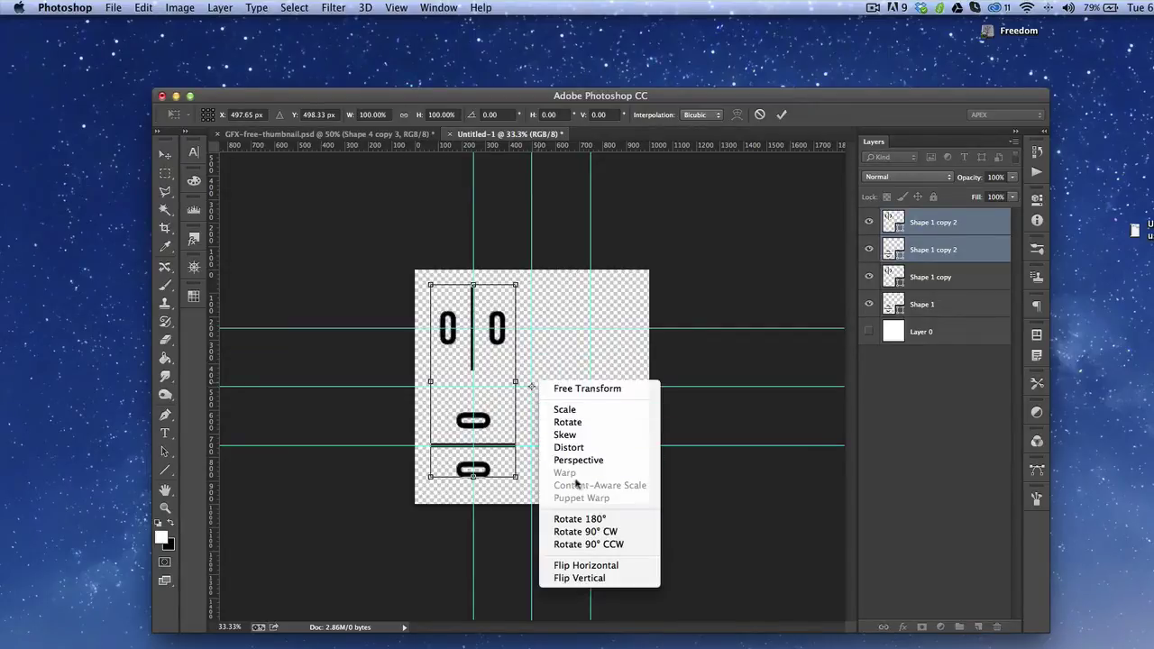
pyautogui.click(584, 519)
pyautogui.press('Return')
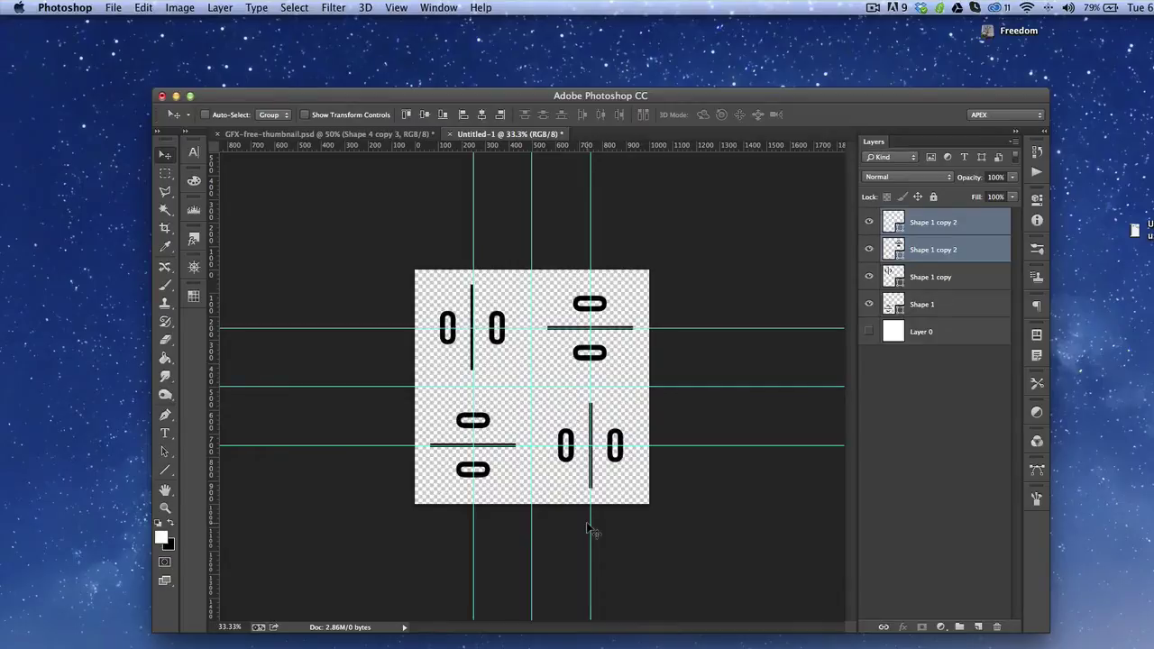
# Hide the guides and define the four-motif canvas as a new pattern.
pyautogui.press('super+semicolon')
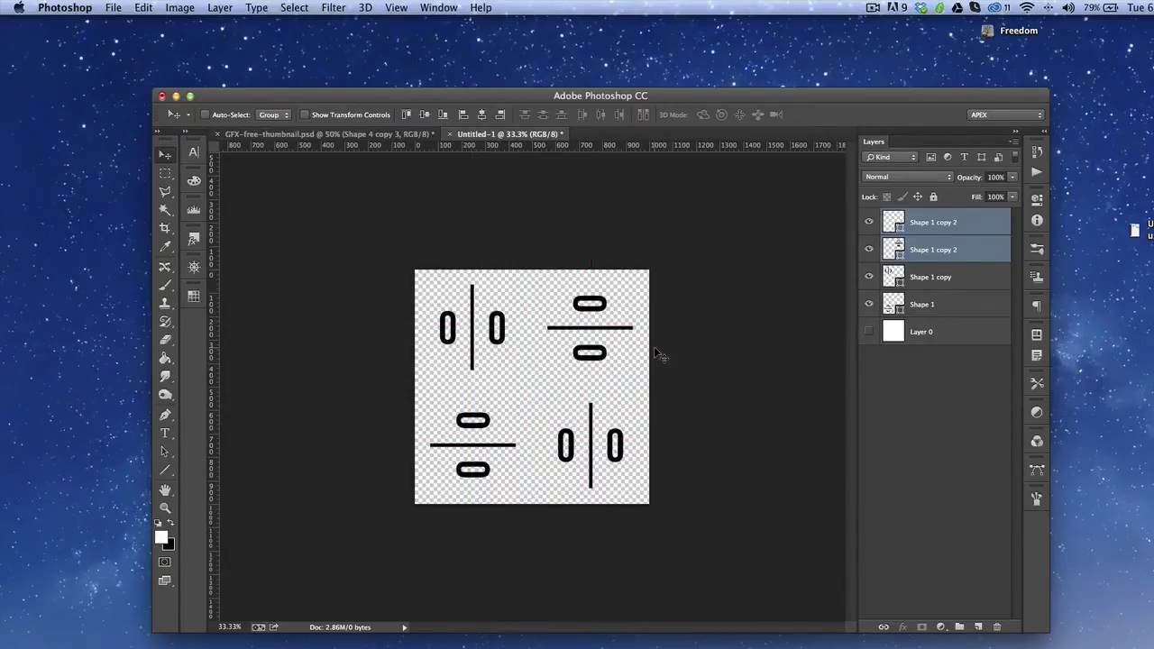
pyautogui.click(181, 7)
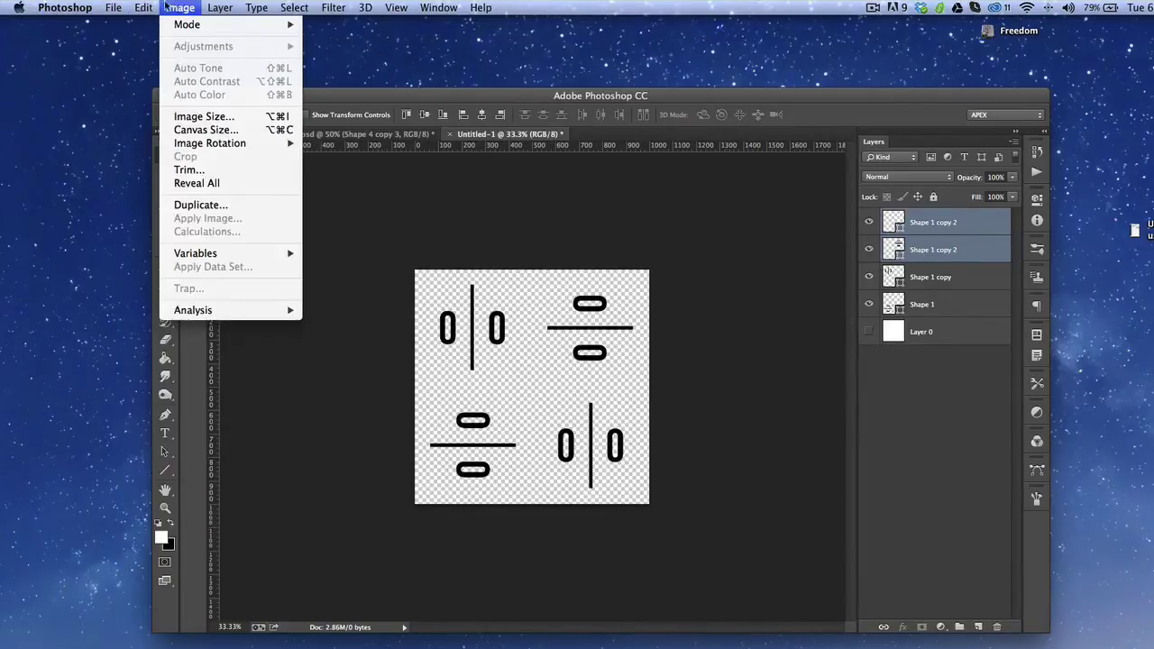
pyautogui.click(191, 372)
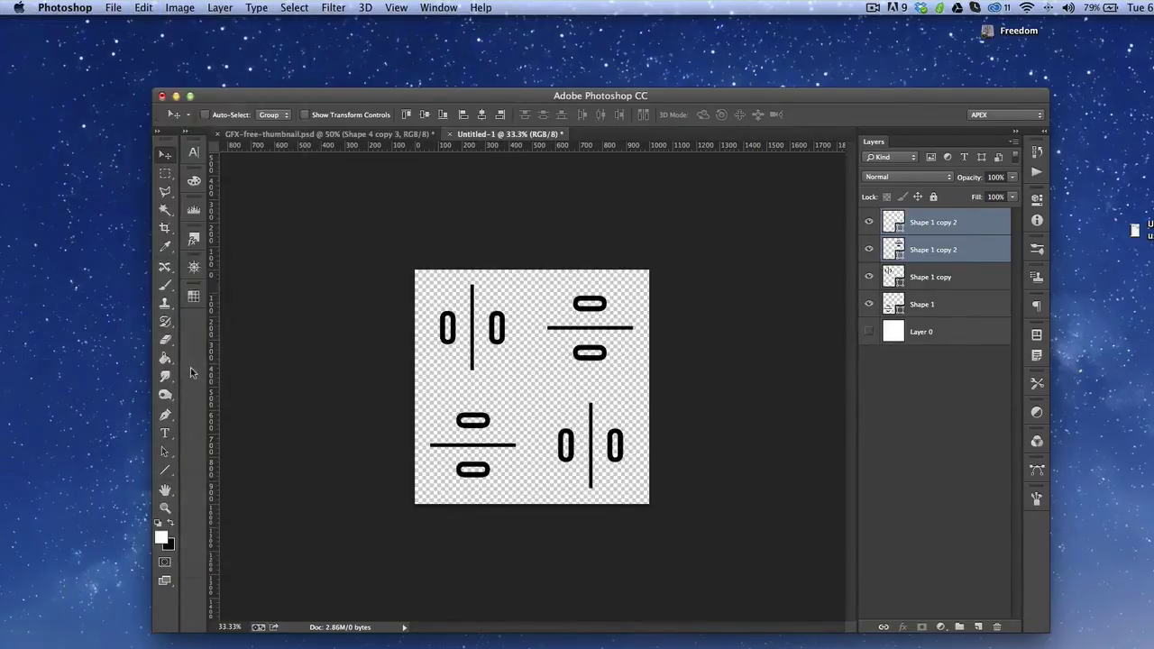
pyautogui.press('Return')
# Switch to GFX-free-thumbnail.psd, hide the Pattern Fill 1 layer and select it.
pyautogui.click(314, 135)
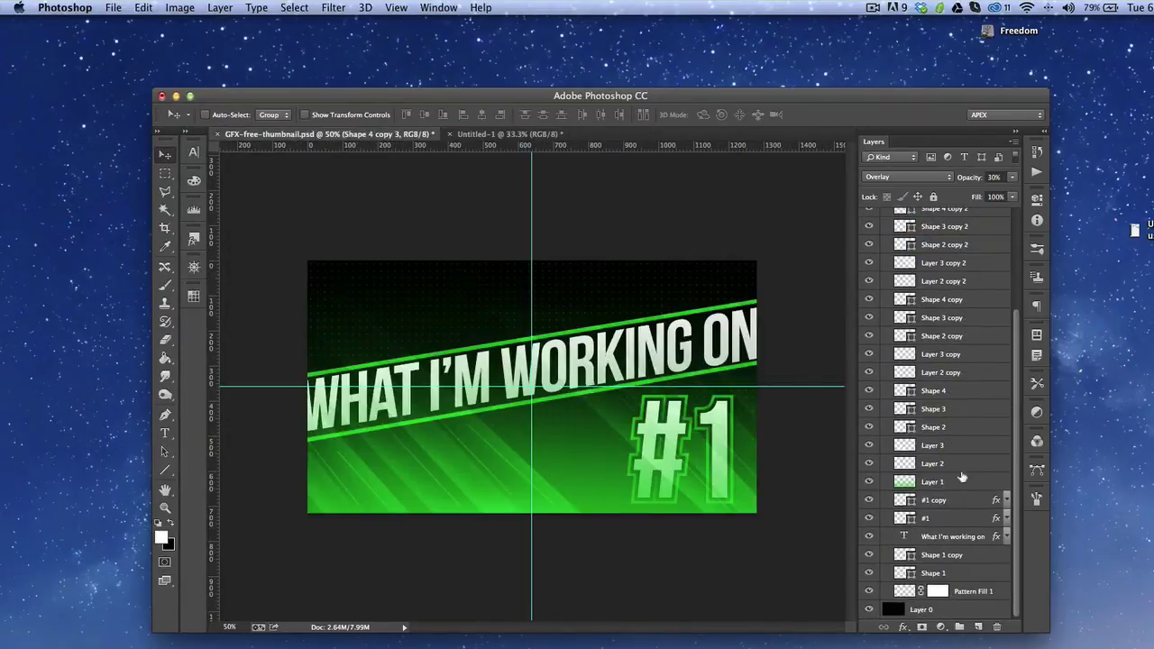
pyautogui.click(868, 591)
pyautogui.click(938, 591)
# Add a reduced-scale pattern fill layer with the four-motif pattern above Pattern Fill 1, then rasterize it and invert it to white.
pyautogui.click(941, 627)
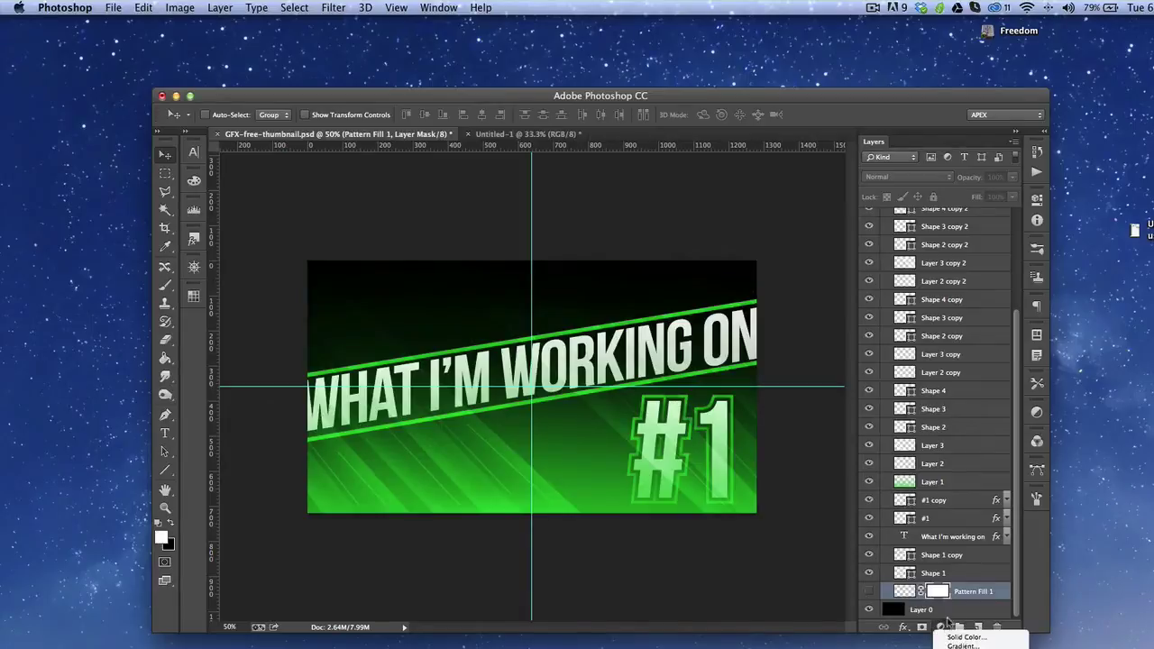
pyautogui.click(960, 648)
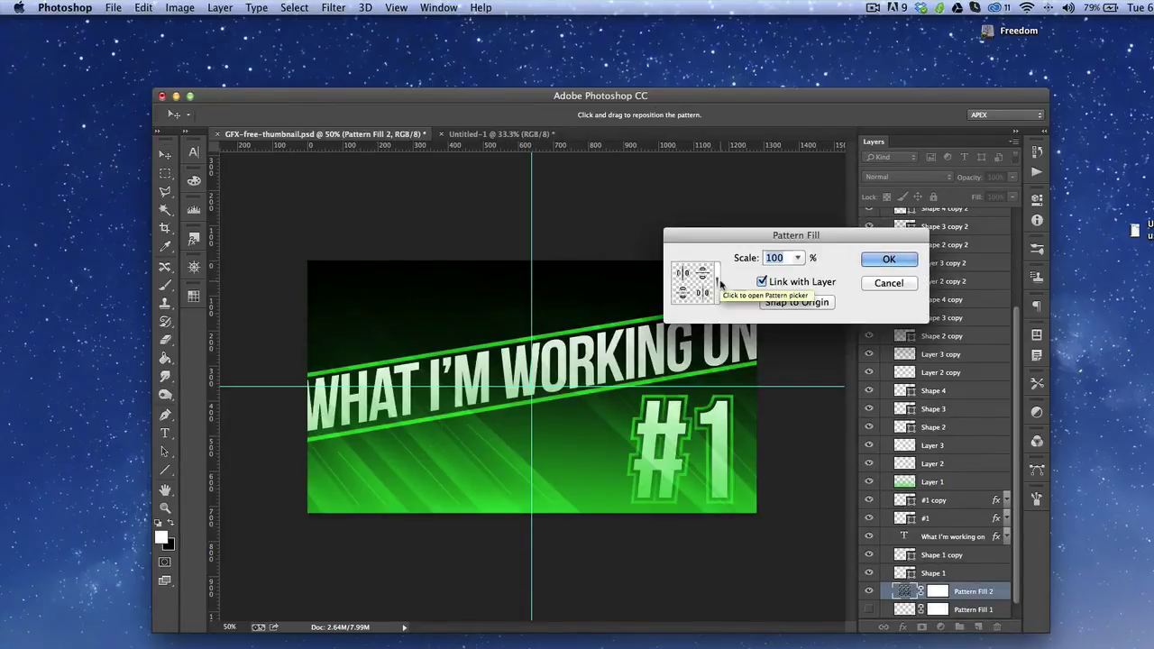
pyautogui.press('Return')
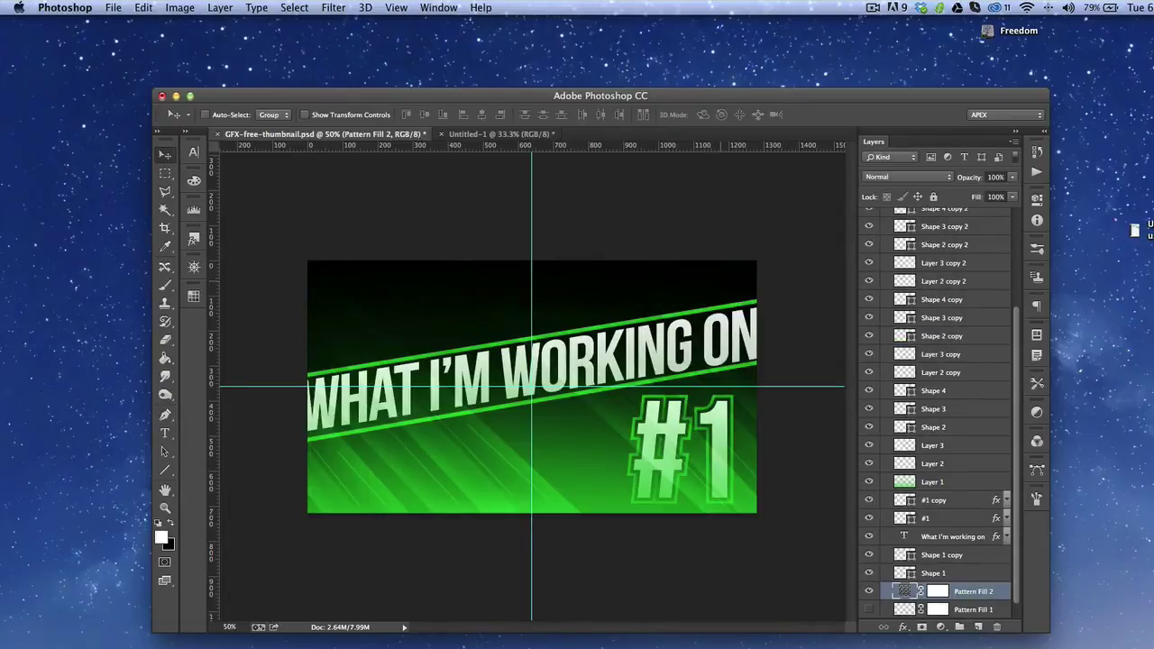
pyautogui.rightClick(987, 595)
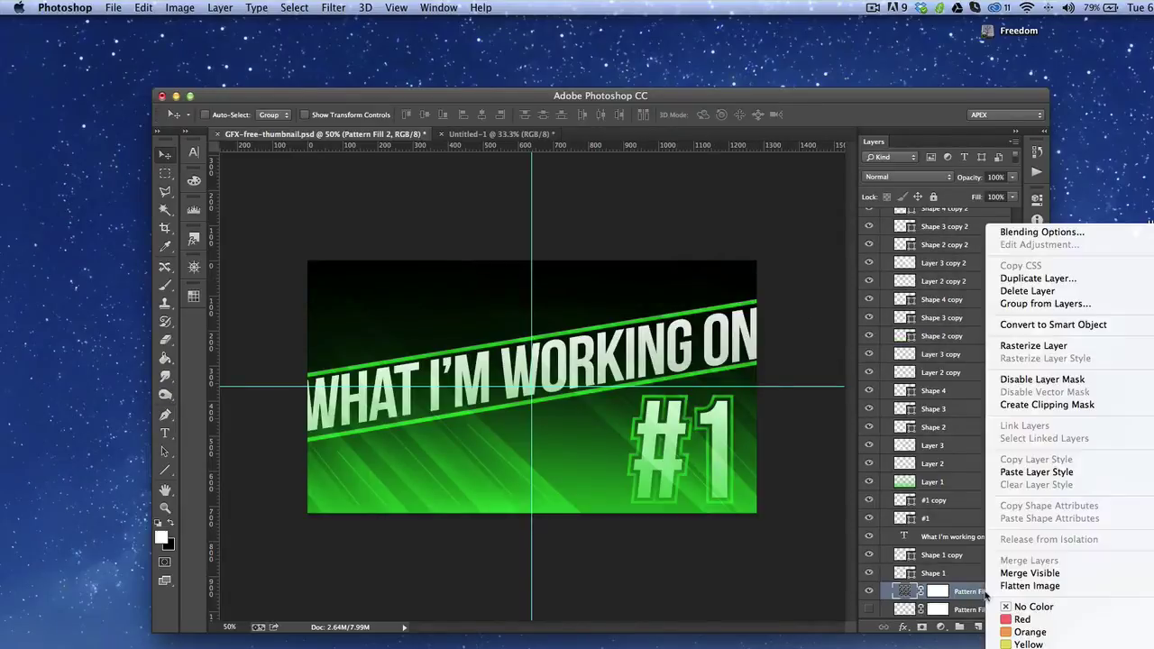
pyautogui.click(1028, 346)
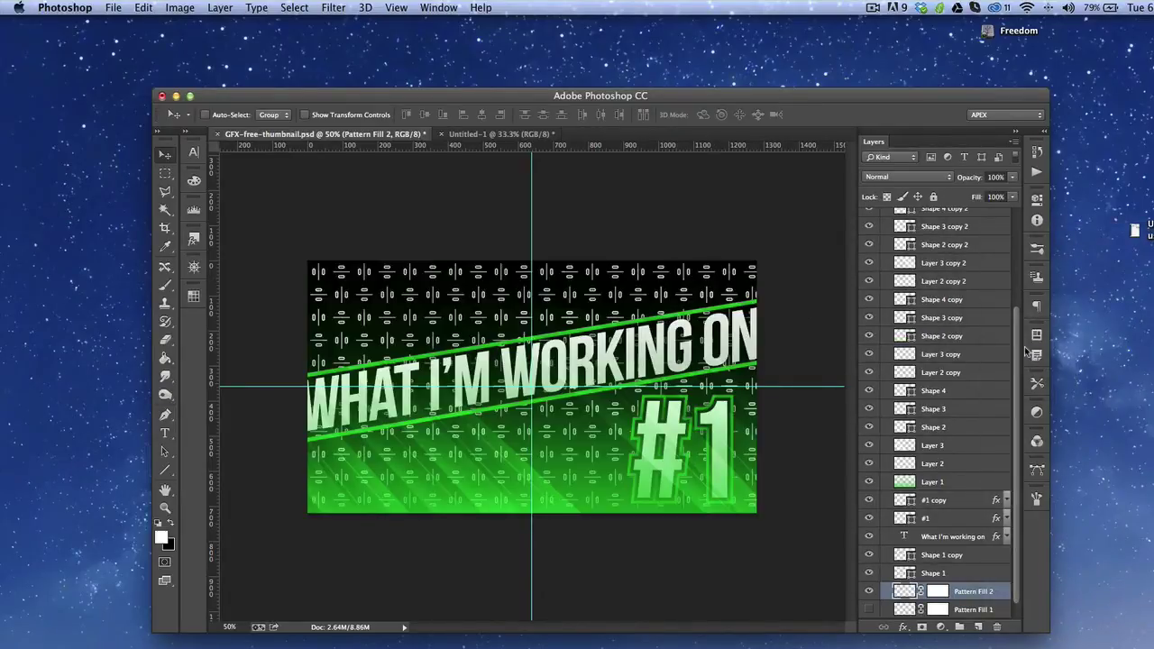
# Try the Overlay blend mode on the Pattern Fill 2 layer, then set it back to Normal.
pyautogui.click(933, 177)
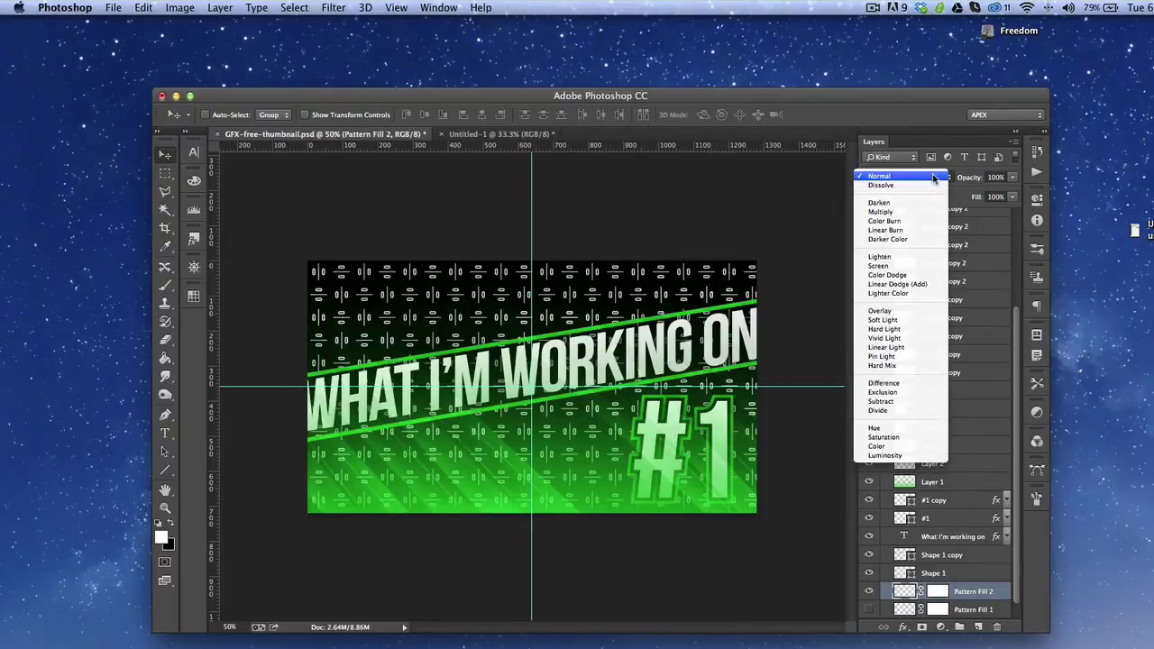
pyautogui.press('o')
pyautogui.press('Return')
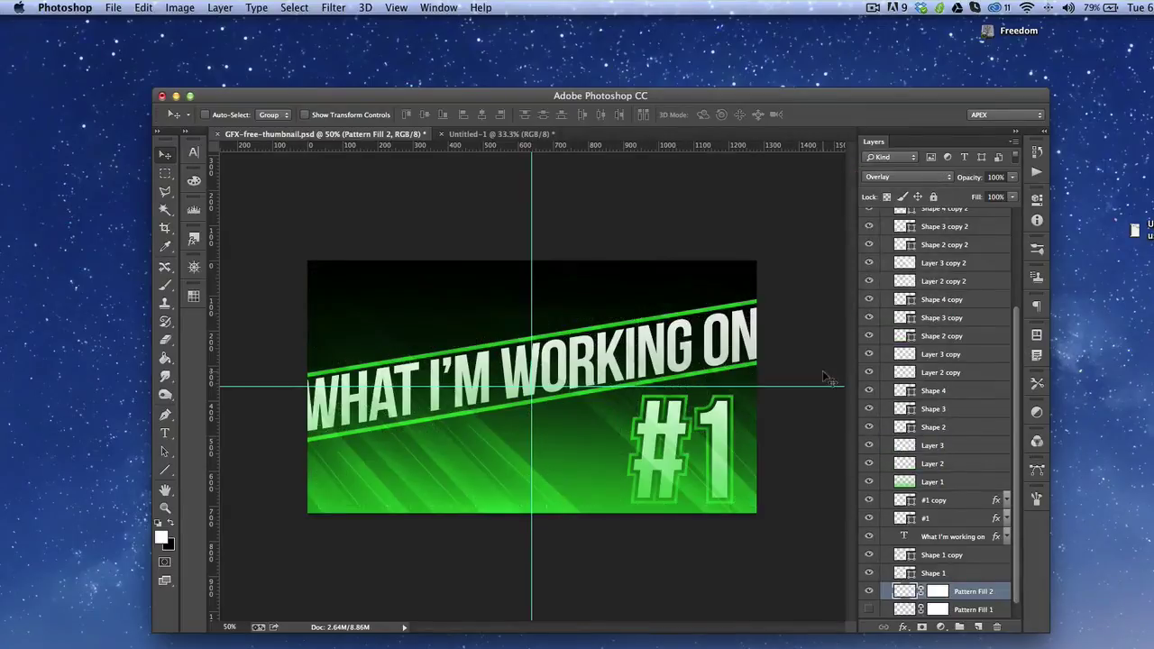
pyautogui.click(889, 176)
pyautogui.press('v')
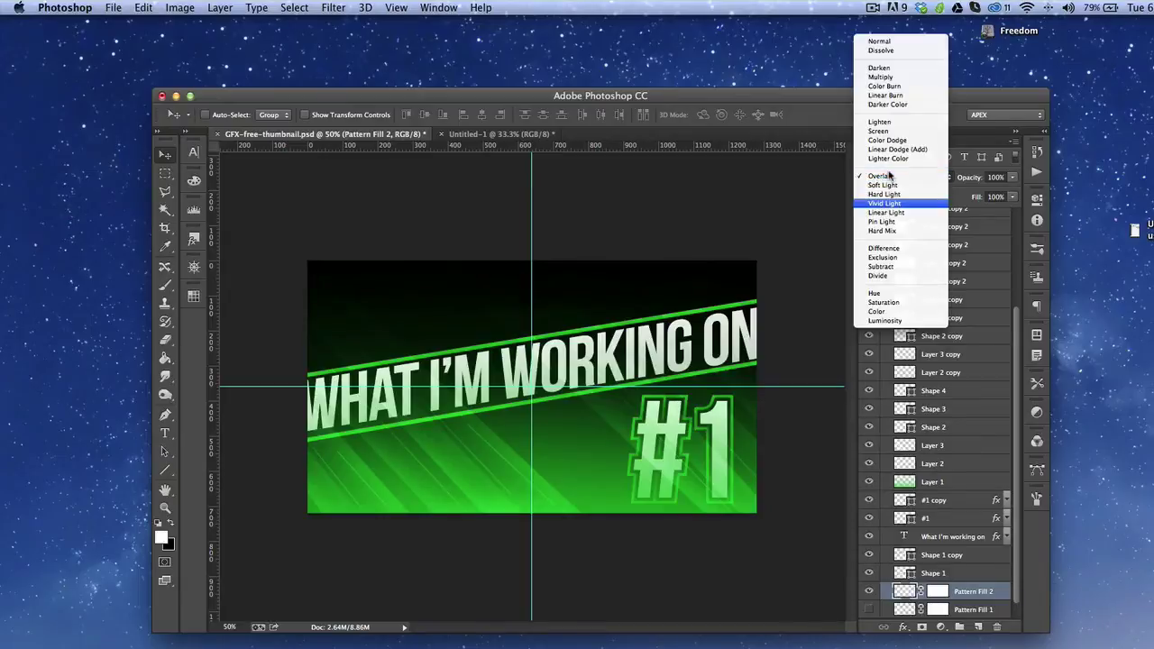
pyautogui.press('n')
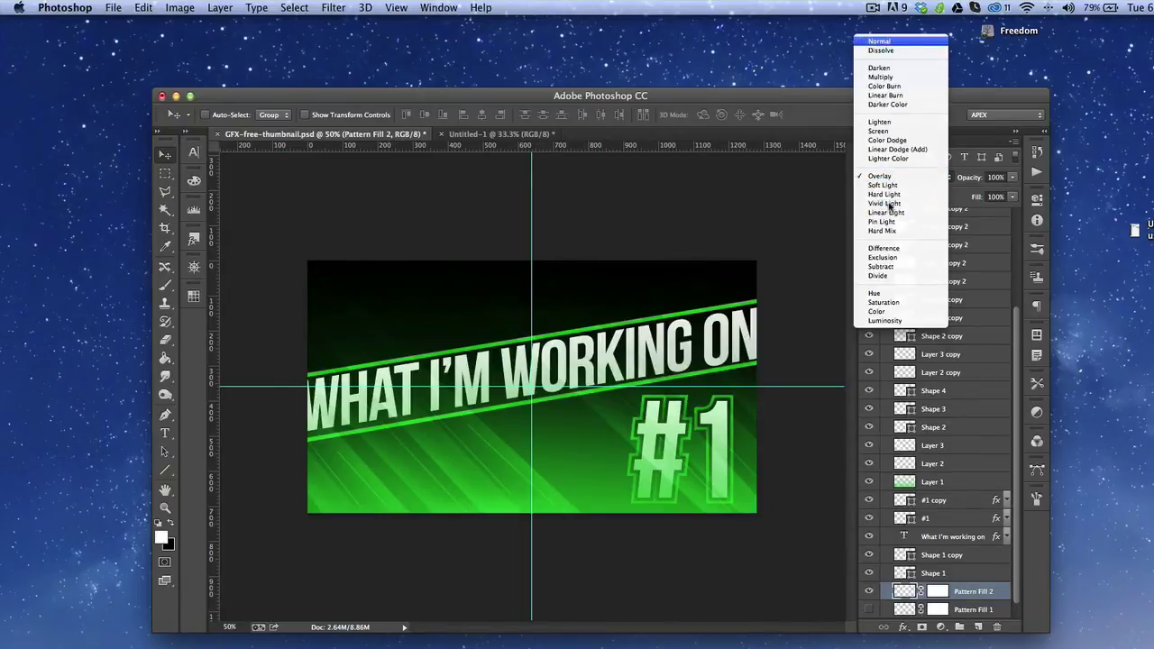
pyautogui.press('Return')
# Set the Pattern Fill 2 layer's opacity to 10% and check the pattern up close.
pyautogui.press('2')
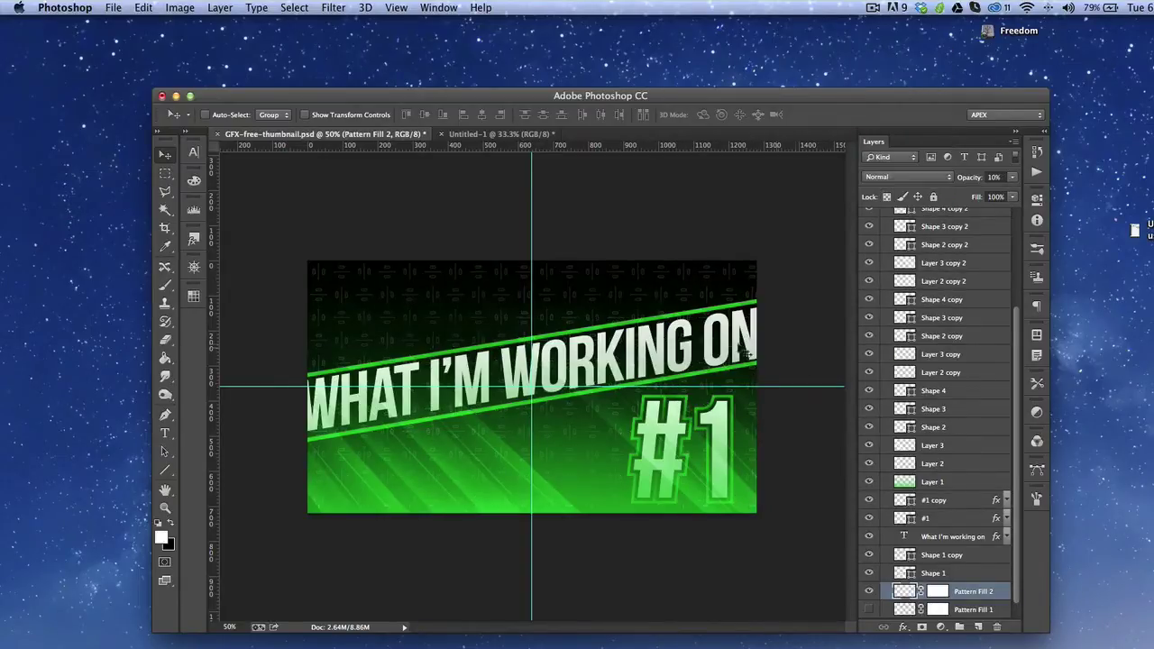
pyautogui.press('z')
pyautogui.click(523, 319)
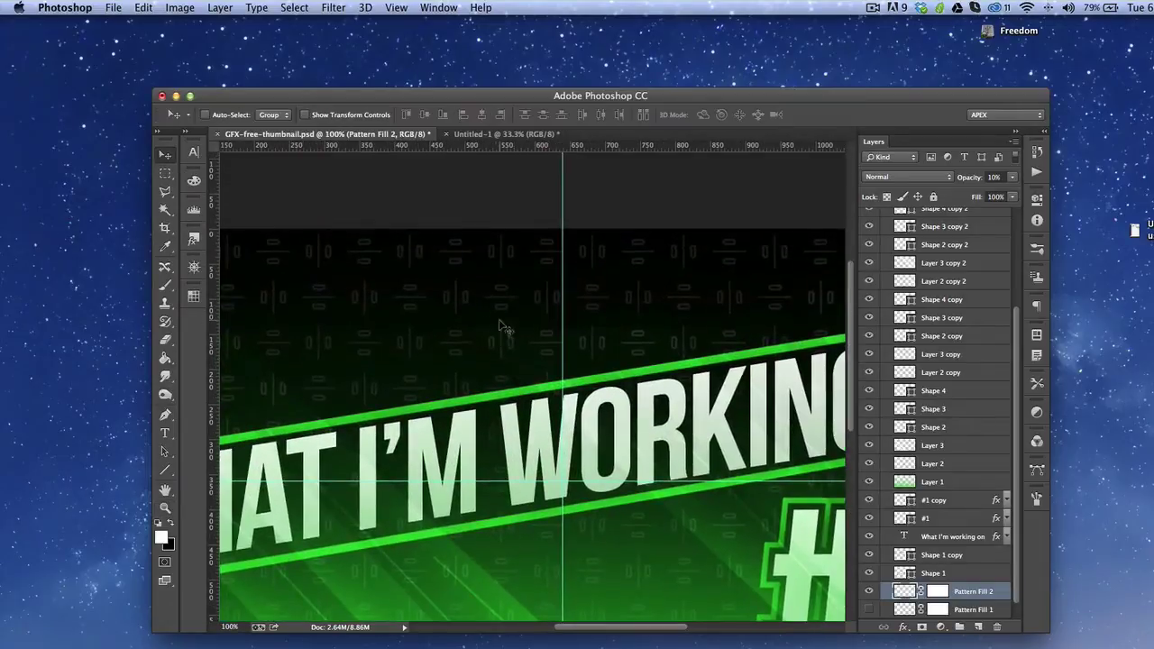
pyautogui.keyDown('alt'); pyautogui.click(631, 343); pyautogui.keyUp('alt')
pyautogui.keyDown('alt'); pyautogui.click(632, 346); pyautogui.keyUp('alt')
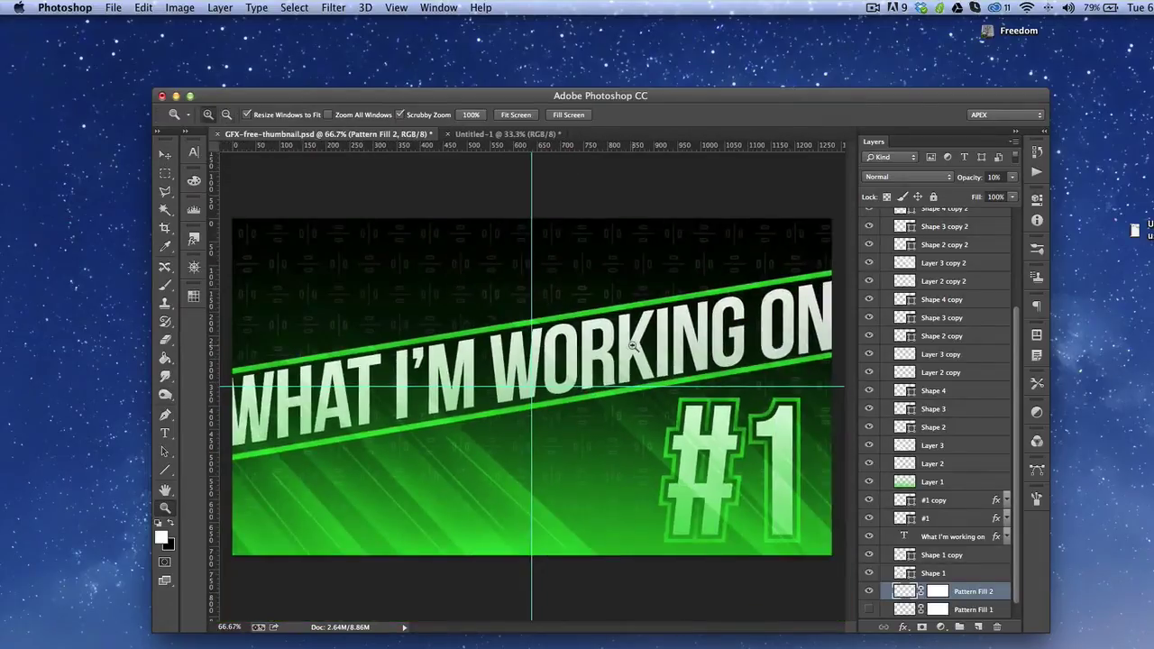
pyautogui.press('v')
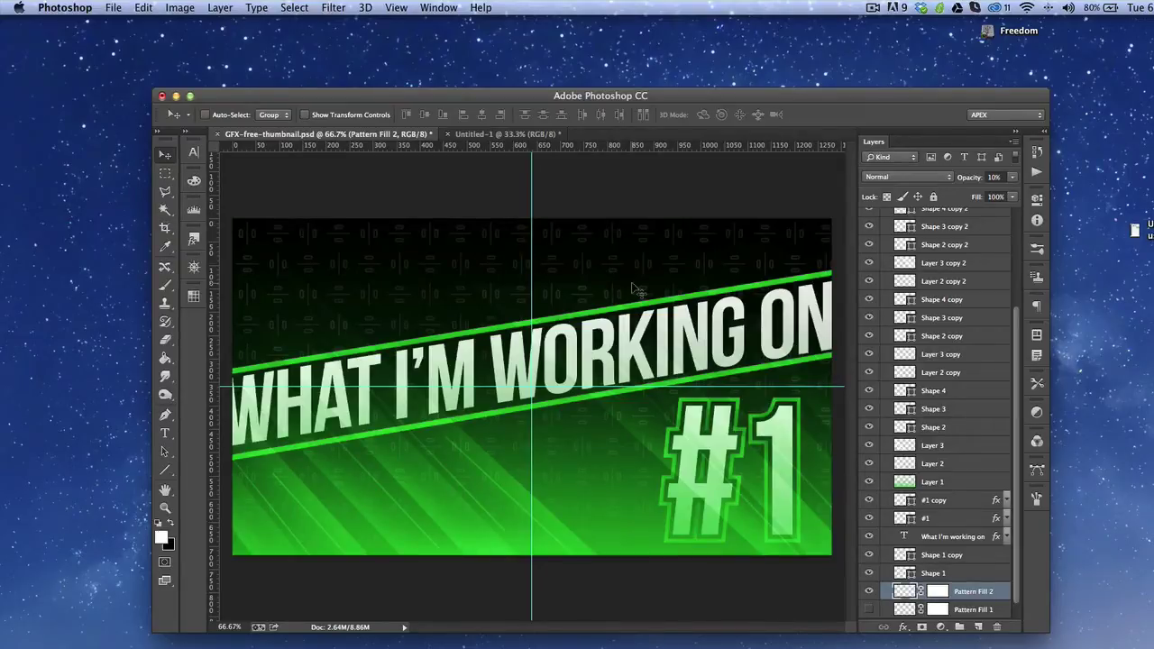
# In the Untitled-1 document, group the four motif shape layers and hide the group.
pyautogui.click(504, 133)
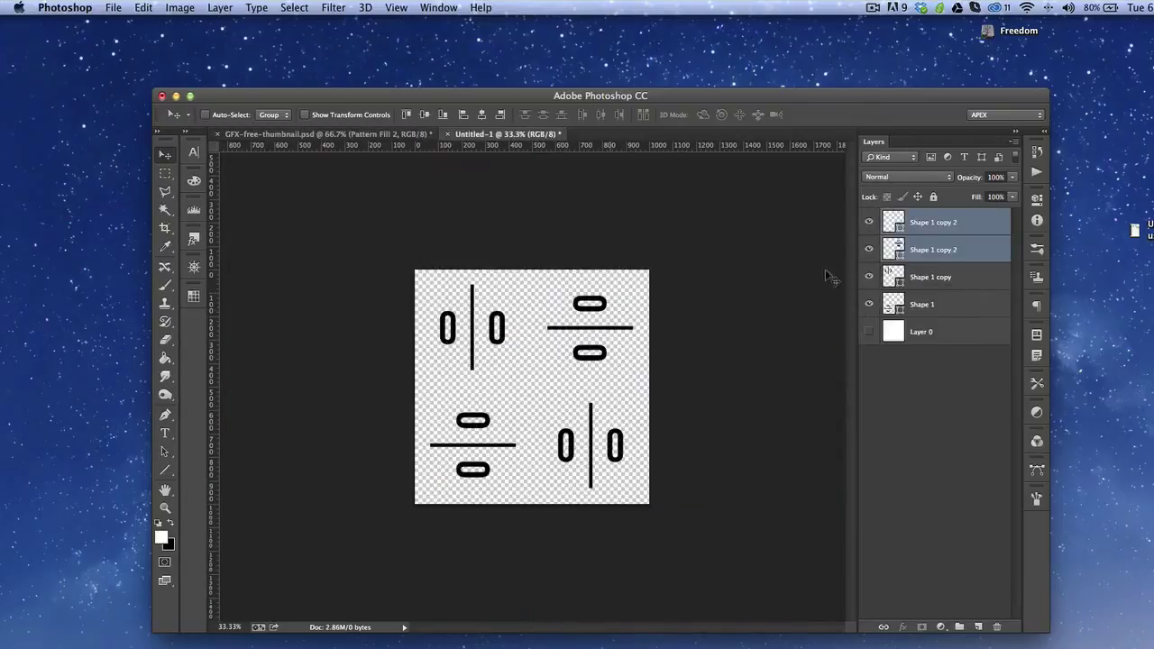
pyautogui.click(966, 232)
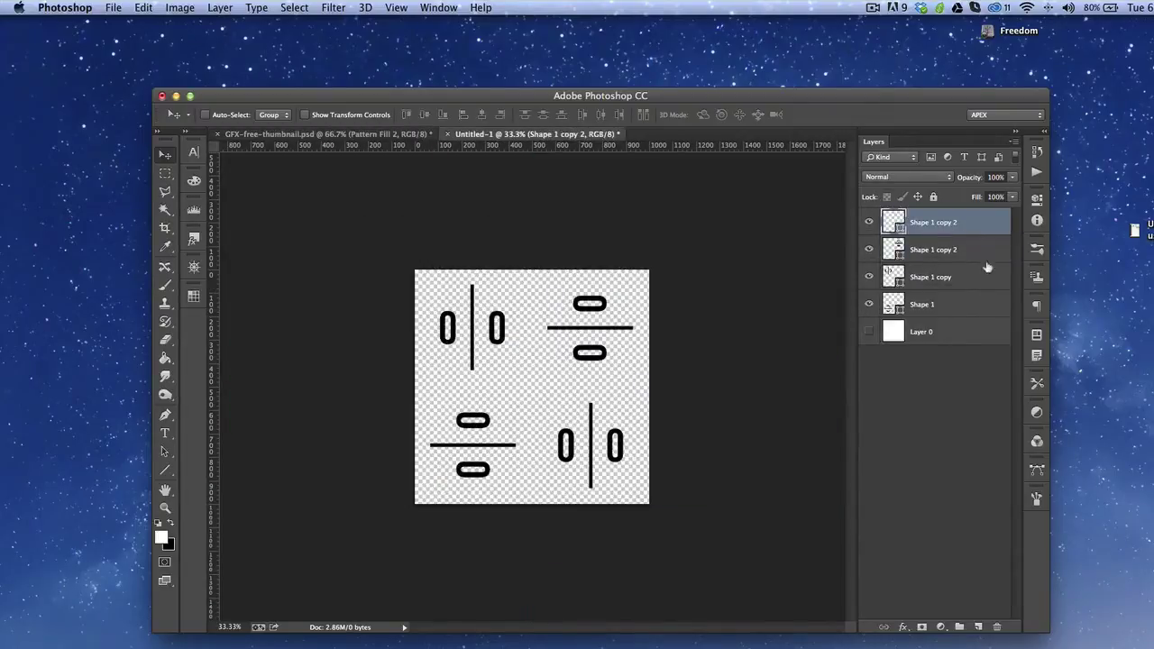
pyautogui.keyDown('shift'); pyautogui.click(947, 307); pyautogui.keyUp('shift')
pyautogui.press('super+g')
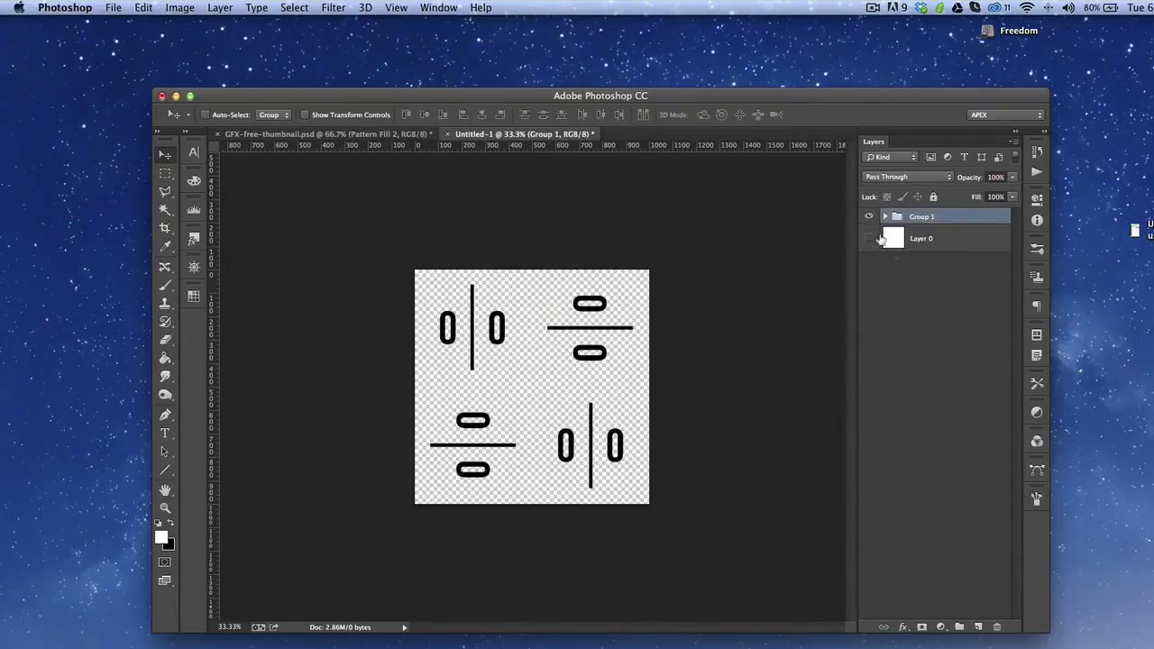
pyautogui.click(869, 217)
# Draw a 20 px thick diagonal line about 840 px wide and high across the canvas's upper-left corner, overshooting both edges.
pyautogui.press('u')
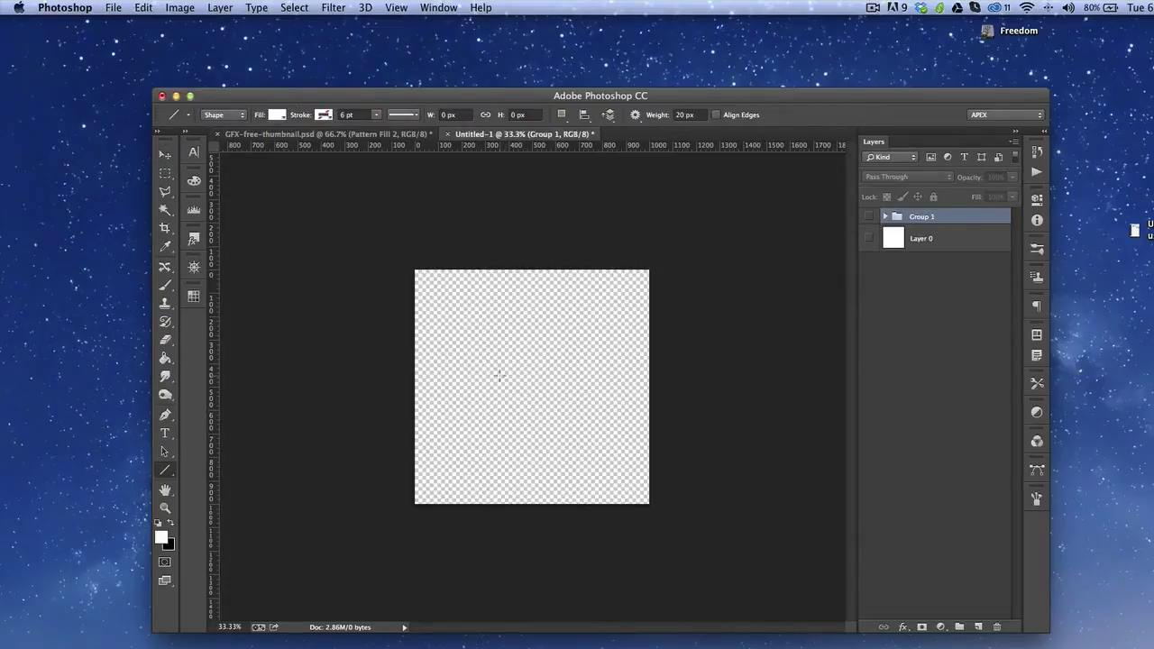
pyautogui.moveTo(539, 248); pyautogui.dragTo(347, 441)
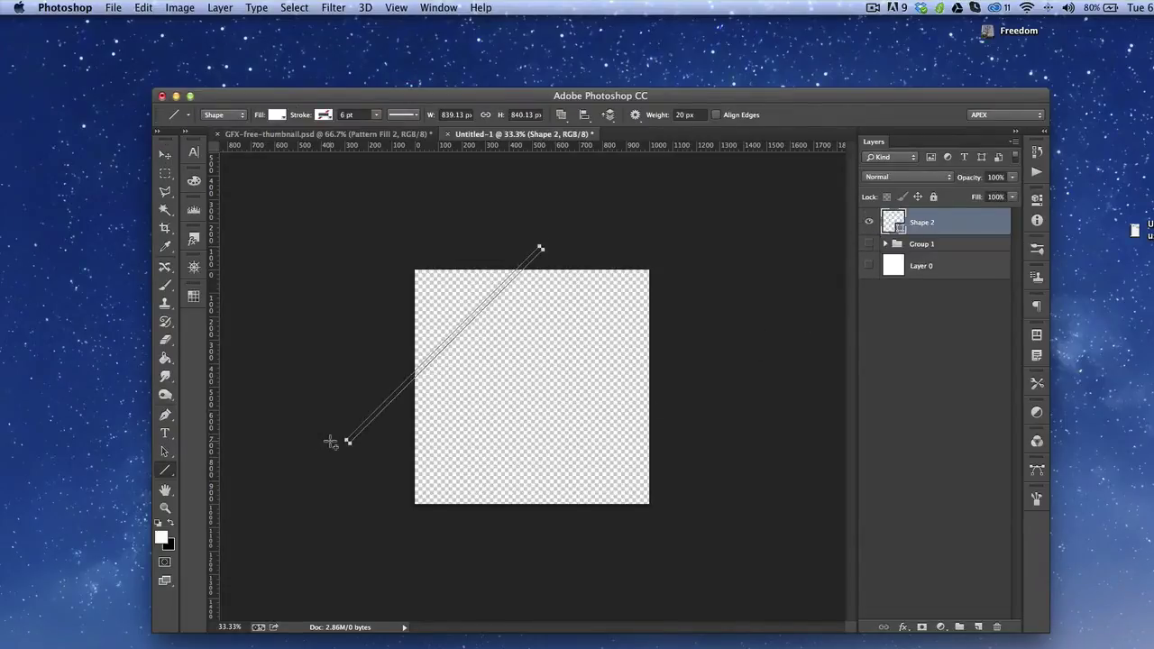
# Undo the thin line and, with the guides shown, draw a 200 px thick diagonal band about 1428 px wide and high across the upper-left half.
pyautogui.press('super+z')
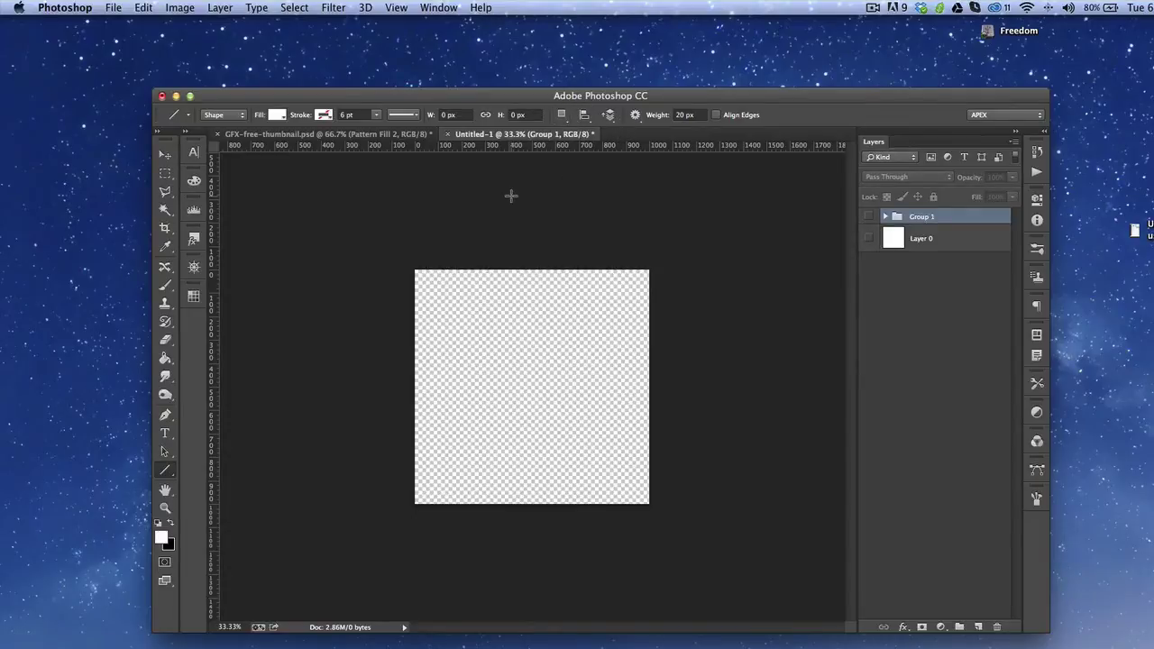
pyautogui.press('super+semicolon')
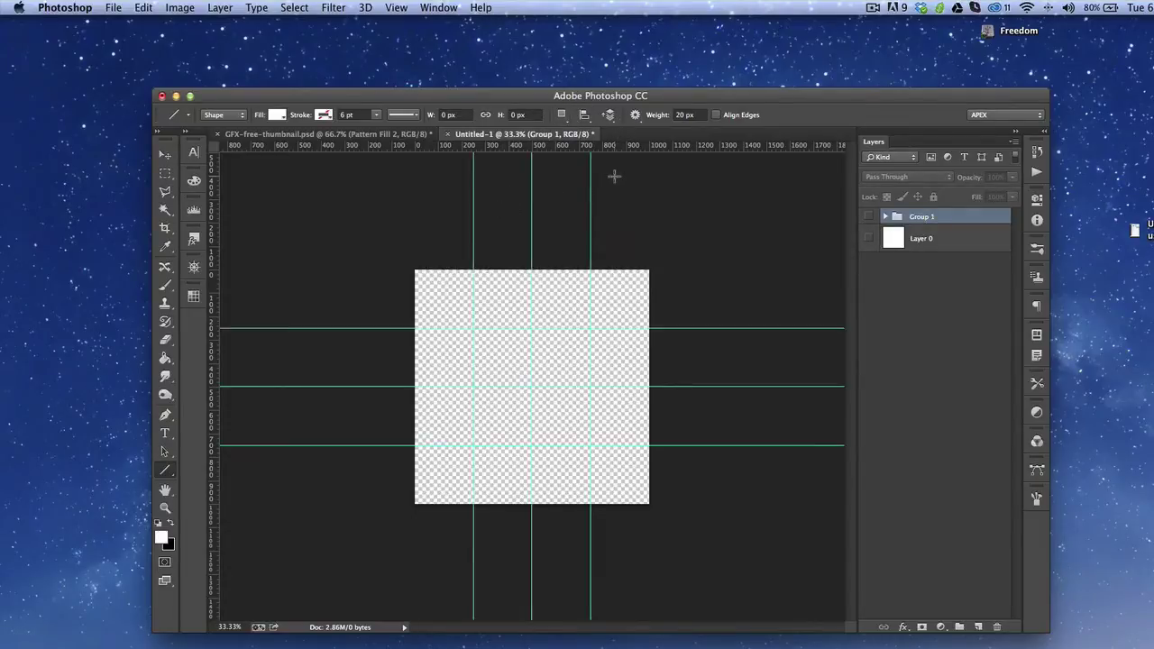
pyautogui.click(681, 115)
pyautogui.write('200')
pyautogui.press('Return')
pyautogui.moveTo(532, 267); pyautogui.dragTo(283, 547)
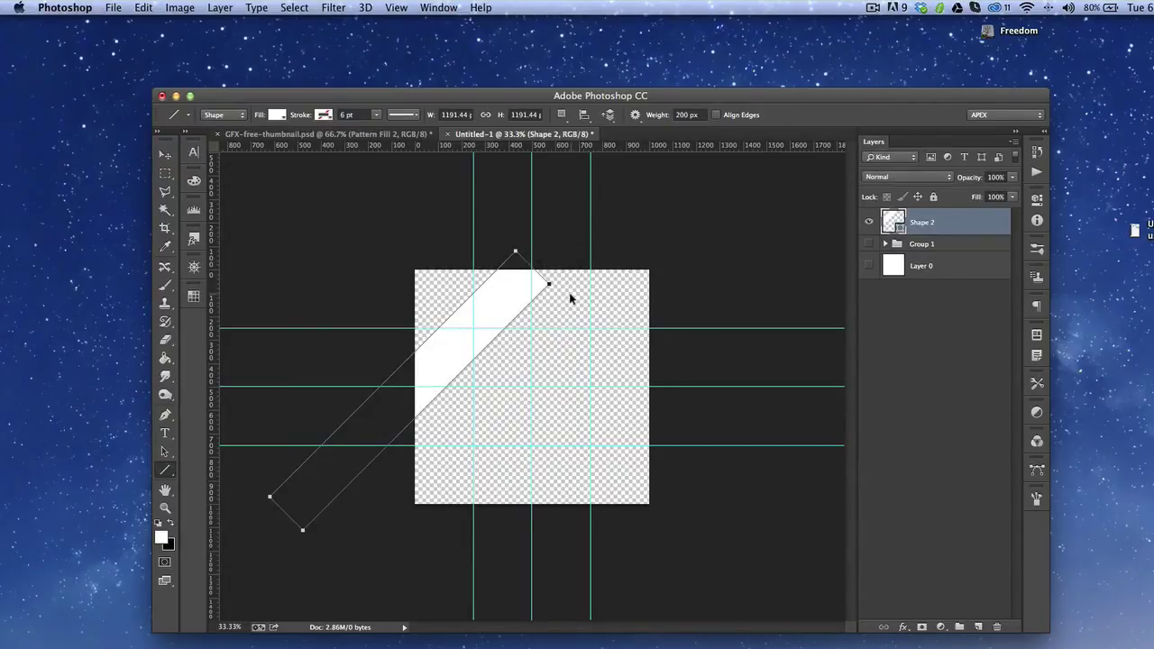
pyautogui.press('super+z')
pyautogui.moveTo(580, 225); pyautogui.dragTo(268, 523)
# Duplicate the diagonal band, flip the copy horizontally and place it at the canvas's upper right, meeting the original band near the top.
pyautogui.press('v')
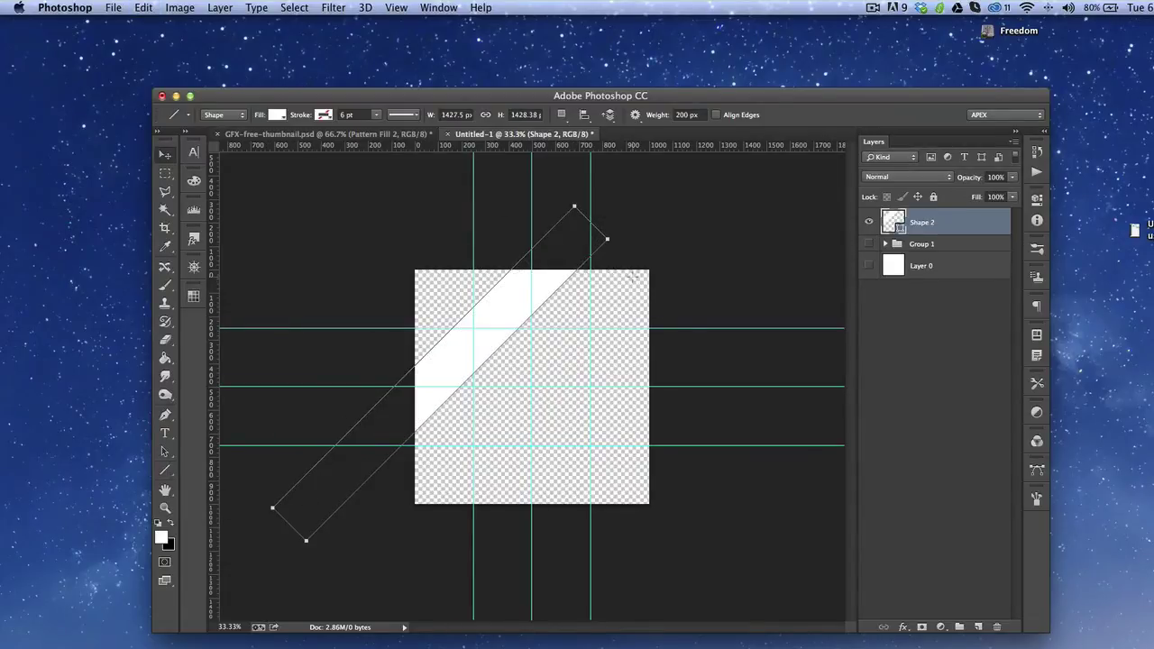
pyautogui.press('super+j')
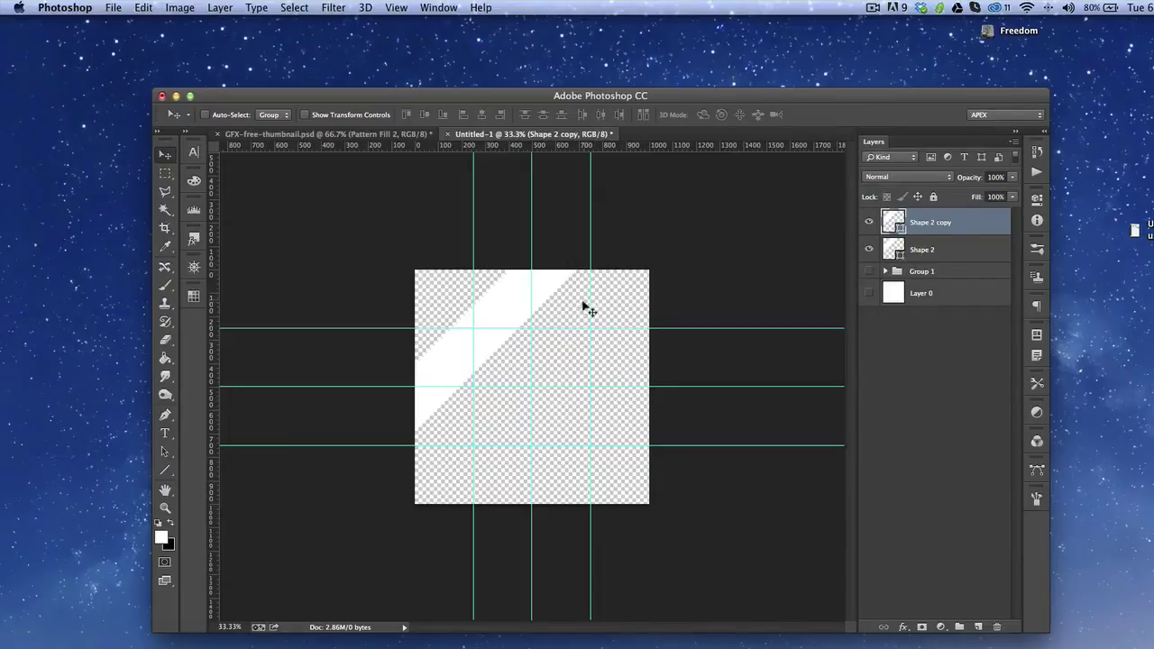
pyautogui.moveTo(532, 320); pyautogui.dragTo(556, 336)
pyautogui.press('super+shift+alt+t')
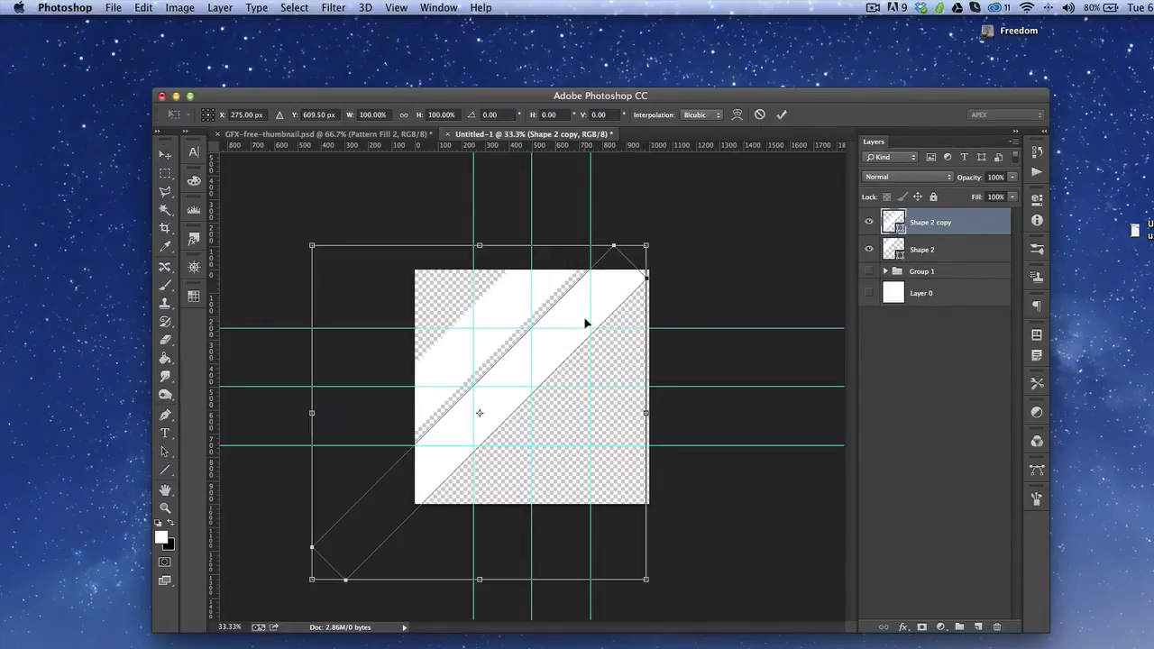
pyautogui.rightClick(566, 358)
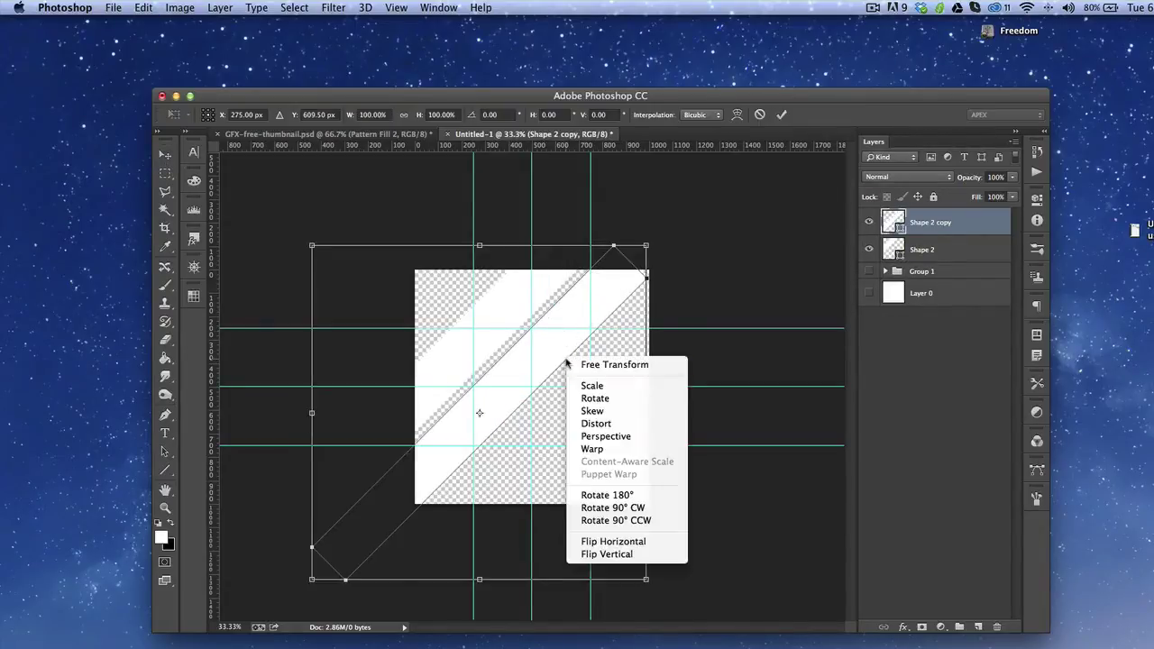
pyautogui.click(613, 542)
pyautogui.moveTo(439, 366); pyautogui.dragTo(670, 382)
pyautogui.press('Return')
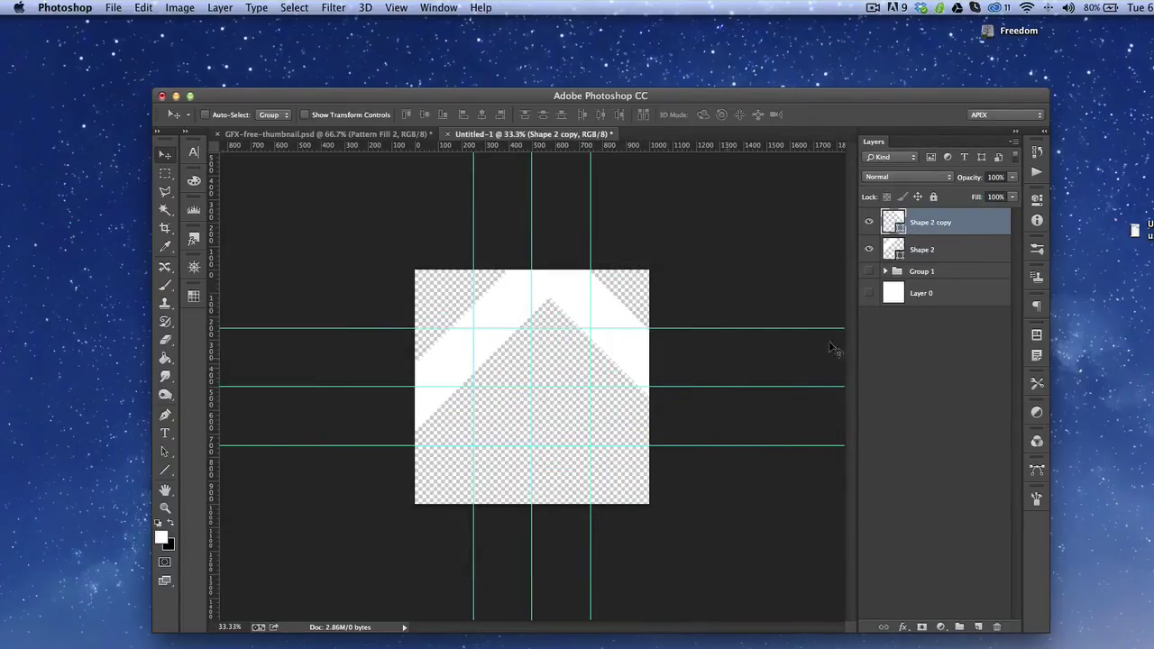
# Place the Shape 2 copy layer beneath Shape 2 and fill the mirrored band with orange.
pyautogui.moveTo(946, 223); pyautogui.dragTo(953, 258)
pyautogui.press('u')
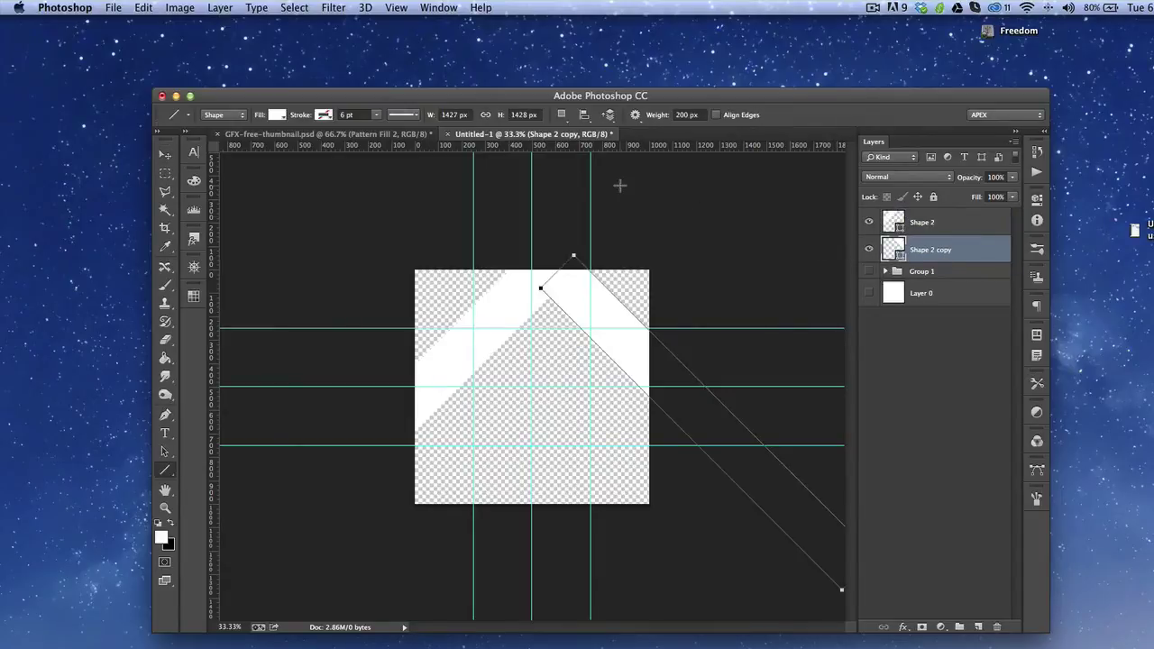
pyautogui.click(323, 116)
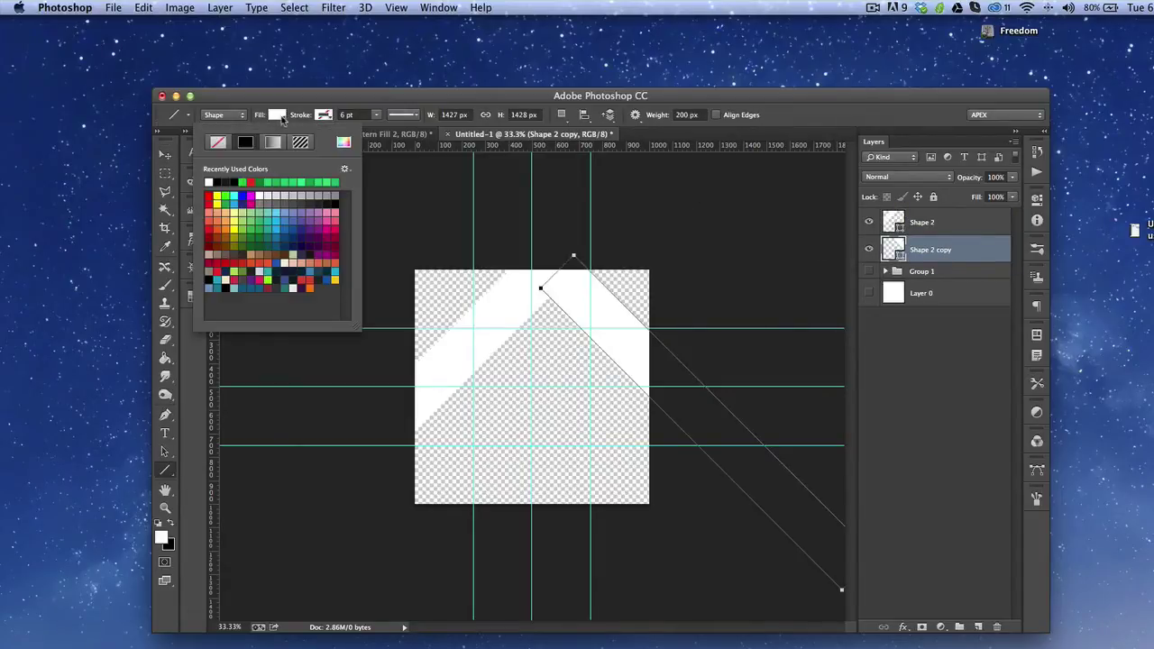
pyautogui.click(225, 223)
pyautogui.press('v')
# Add a light blue stroke to the white diagonal band on the Shape 2 layer.
pyautogui.click(929, 232)
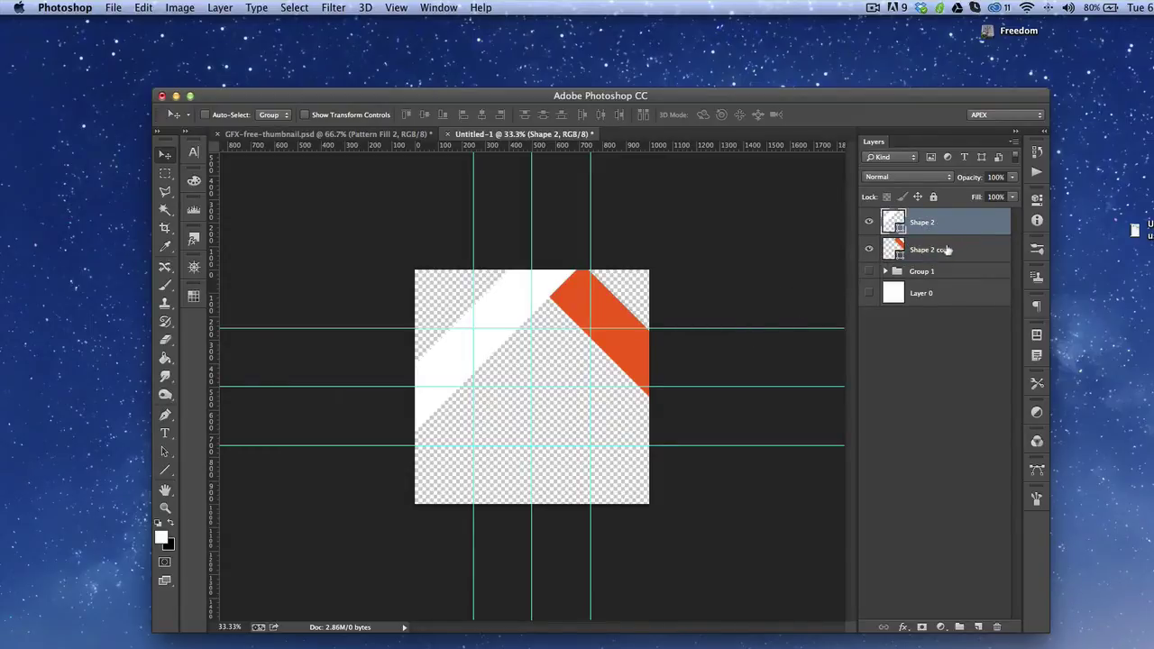
pyautogui.press('u')
pyautogui.click(323, 115)
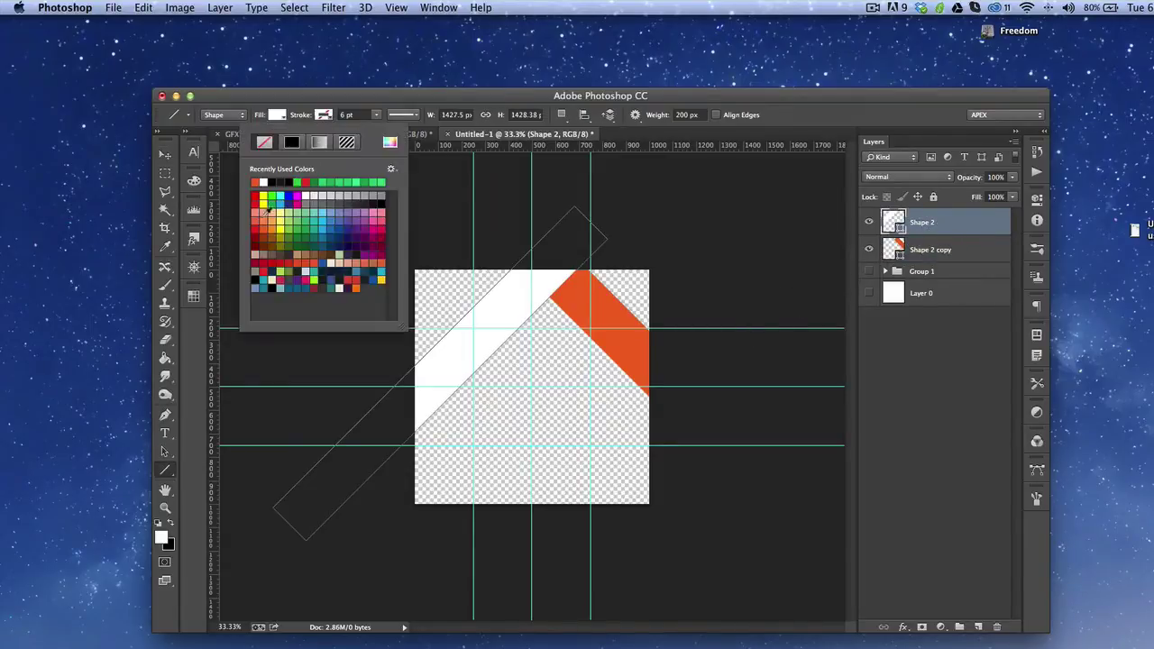
pyautogui.click(323, 220)
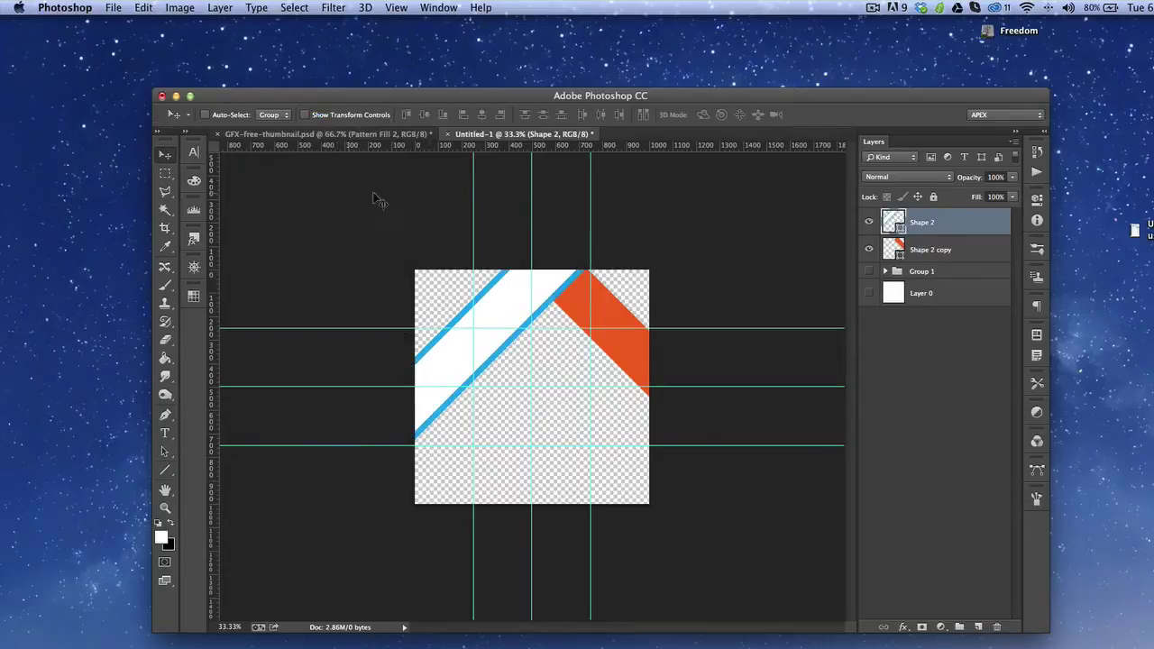
pyautogui.press('v')
# Duplicate the orange band into the canvas's upper-right corner, alongside the original, and fill the copy with light blue.
pyautogui.press('u')
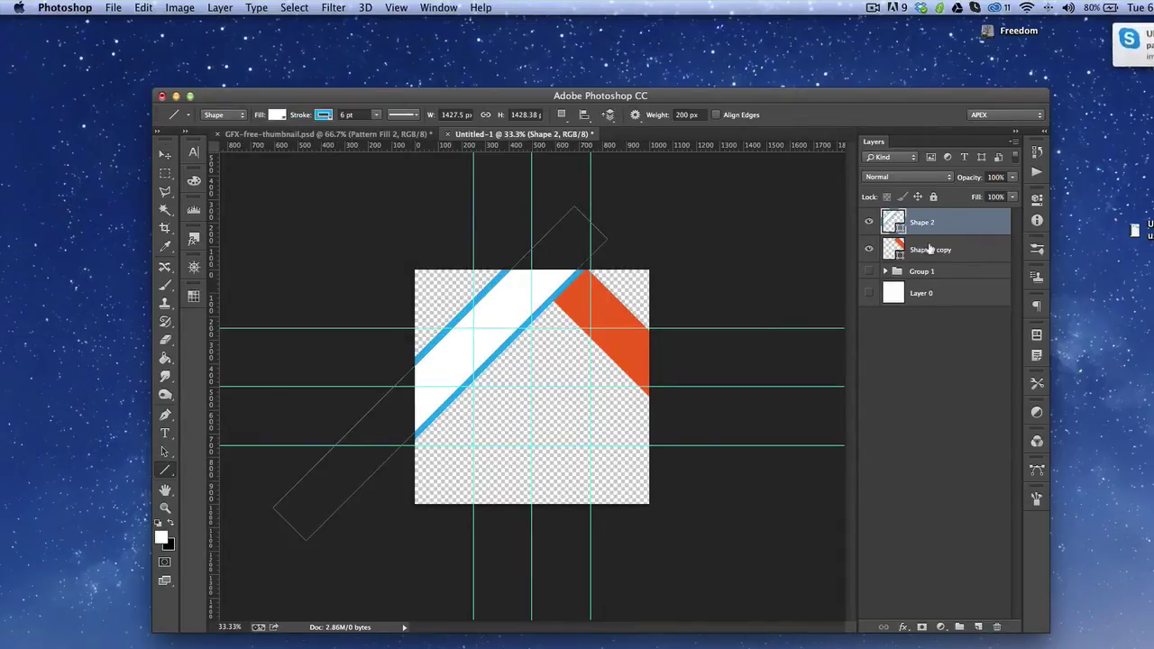
pyautogui.click(926, 257)
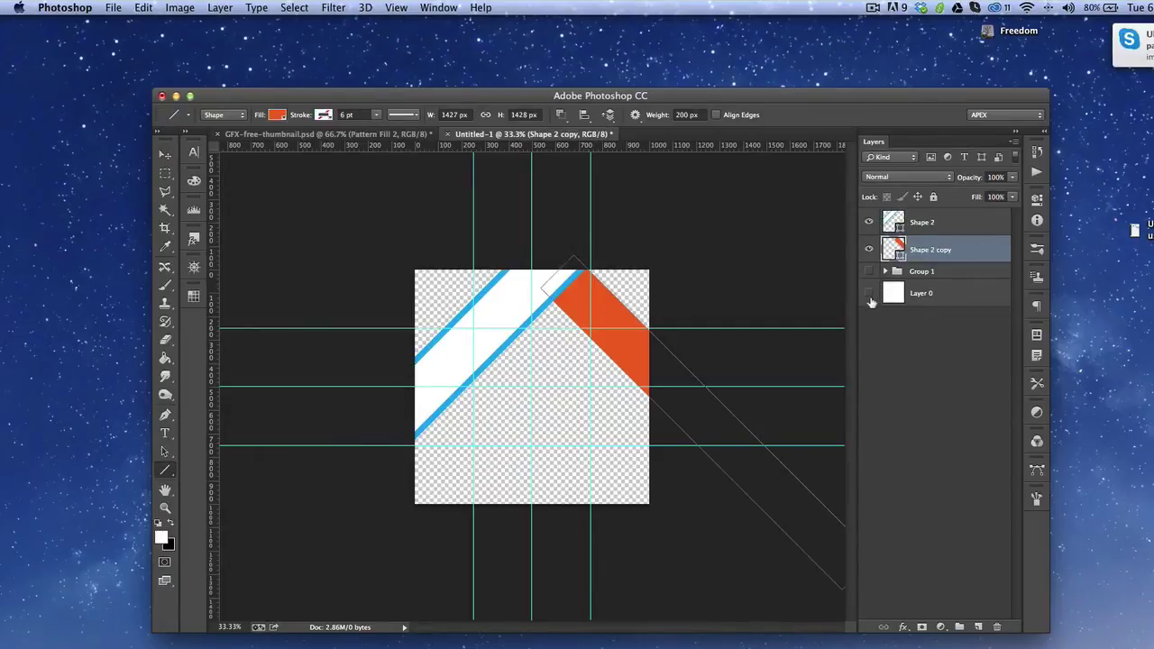
pyautogui.press('v')
pyautogui.moveTo(629, 361); pyautogui.dragTo(672, 325)
pyautogui.press('u')
pyautogui.click(277, 116)
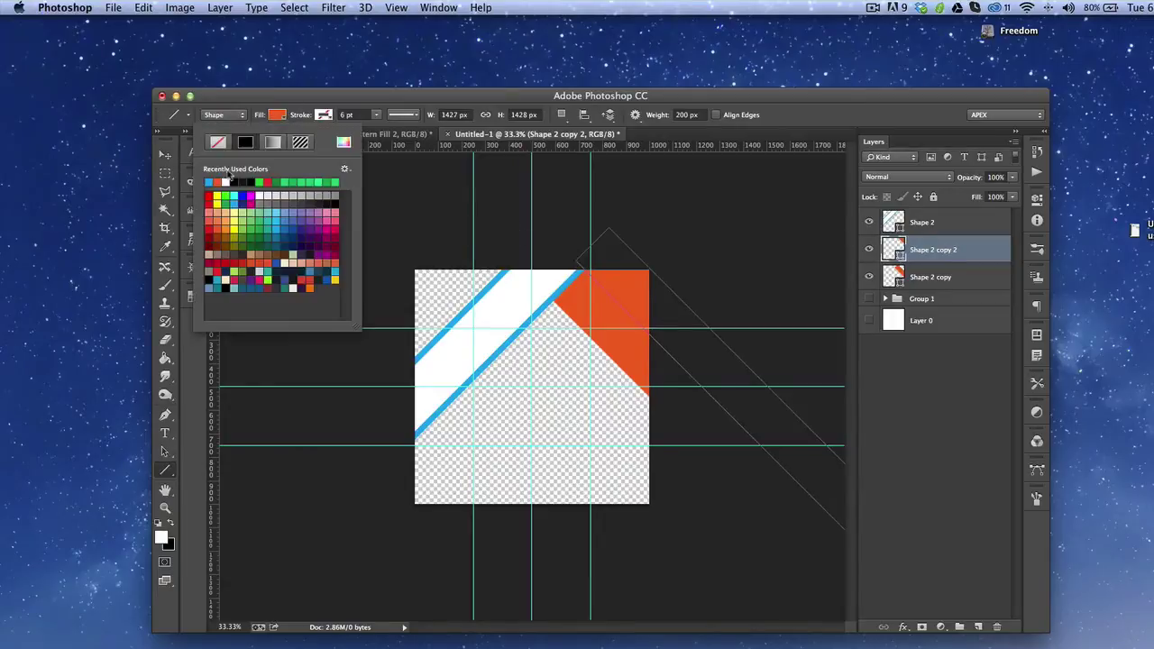
pyautogui.click(211, 181)
pyautogui.press('Return')
pyautogui.press('v')
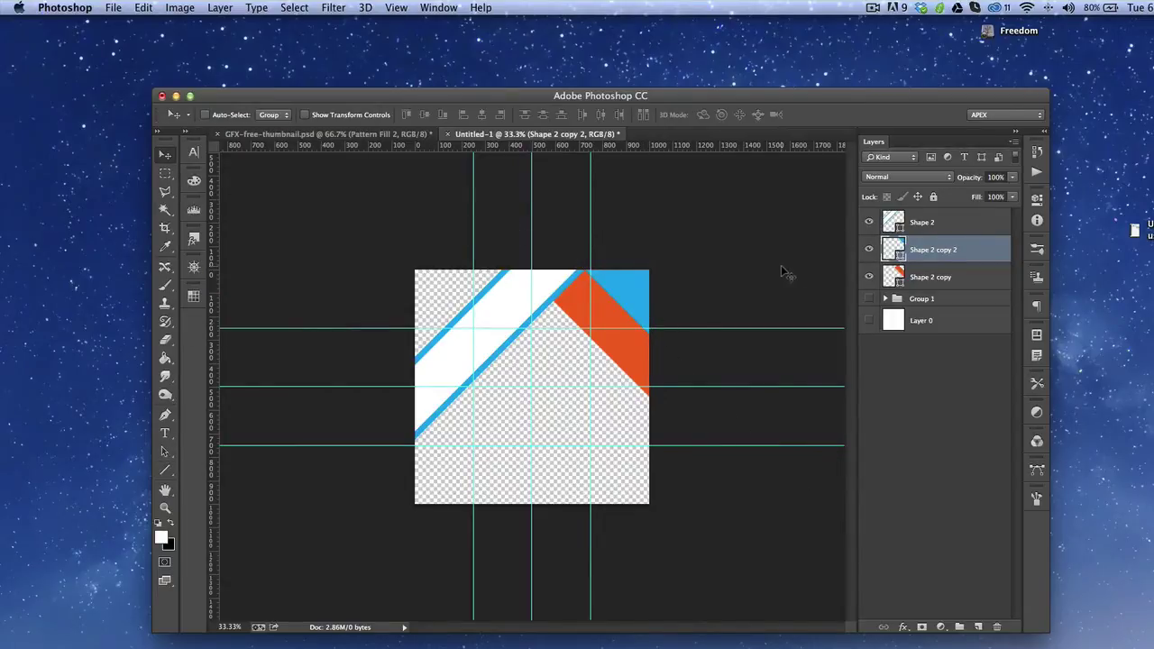
# Duplicate the blue stripe below the orange one, and duplicate the orange stripe below that to continue the alternating stripes.
pyautogui.press('super+j')
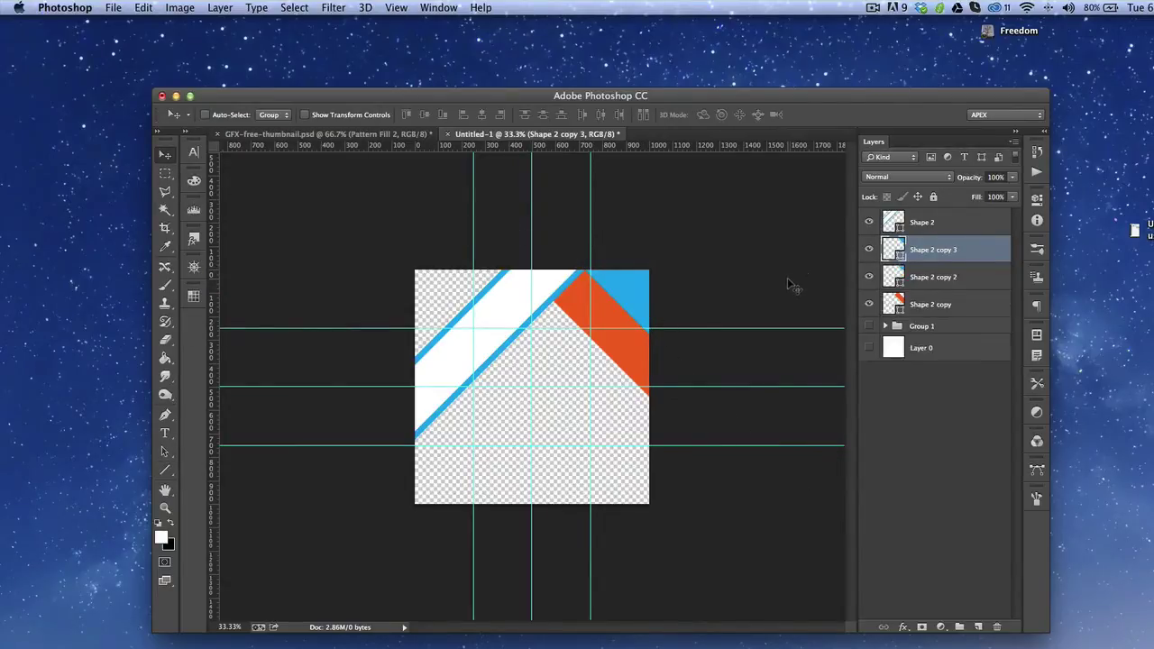
pyautogui.moveTo(749, 260); pyautogui.dragTo(638, 324)
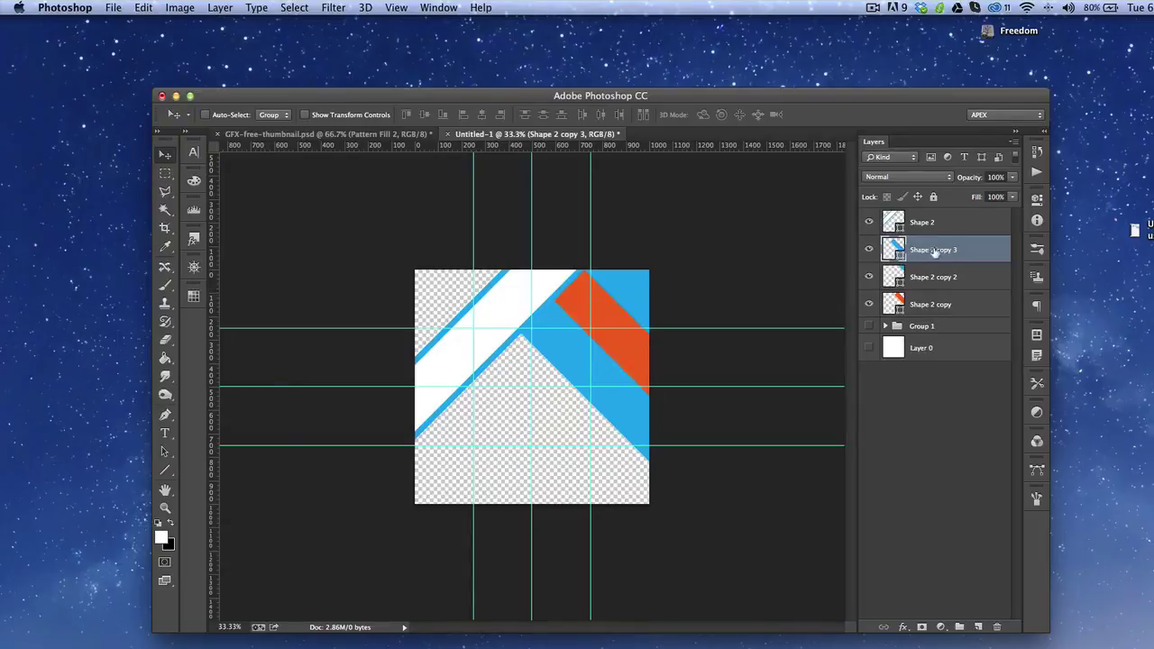
pyautogui.click(944, 303)
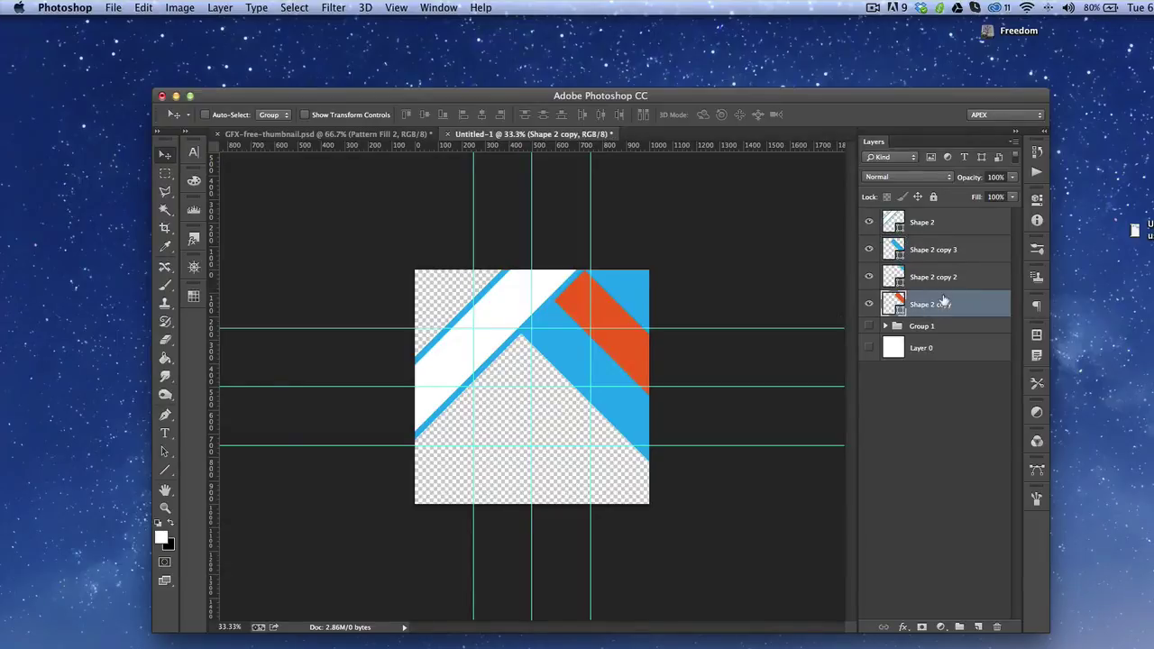
pyautogui.hotkey('ctrl', 'j')
pyautogui.moveTo(632, 359); pyautogui.dragTo(558, 407)
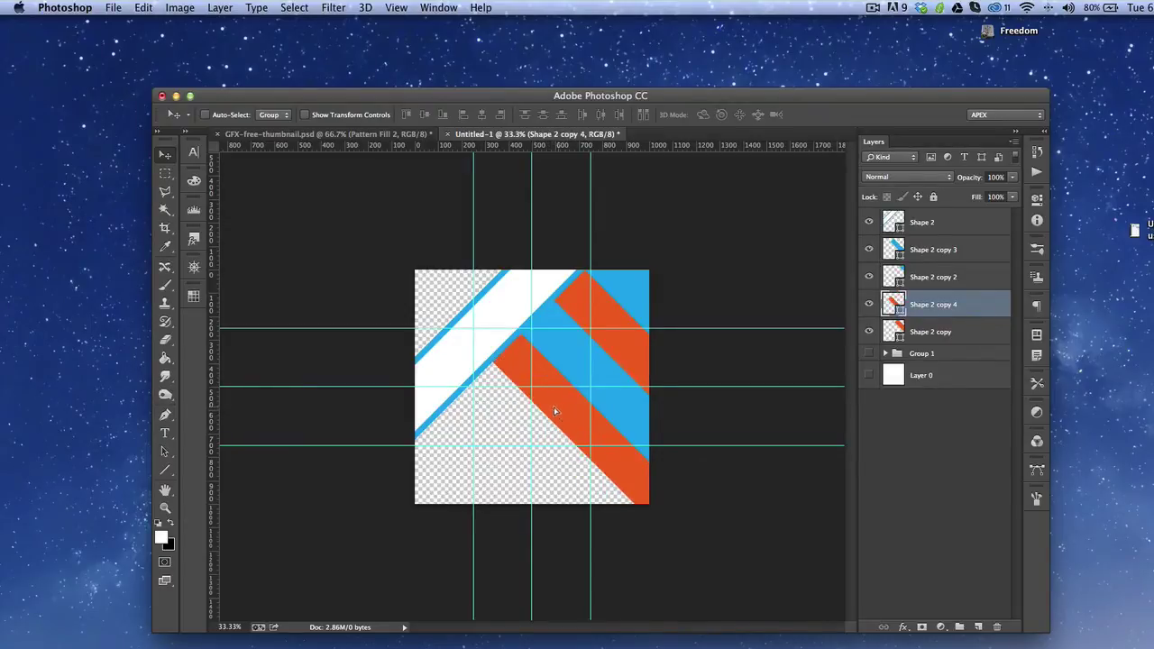
# Duplicate all four orange and blue stripes together and move the copies down-left to fill the canvas's lower-left area.
pyautogui.click(942, 249)
pyautogui.keyDown('shift'); pyautogui.click(932, 333); pyautogui.keyUp('shift')
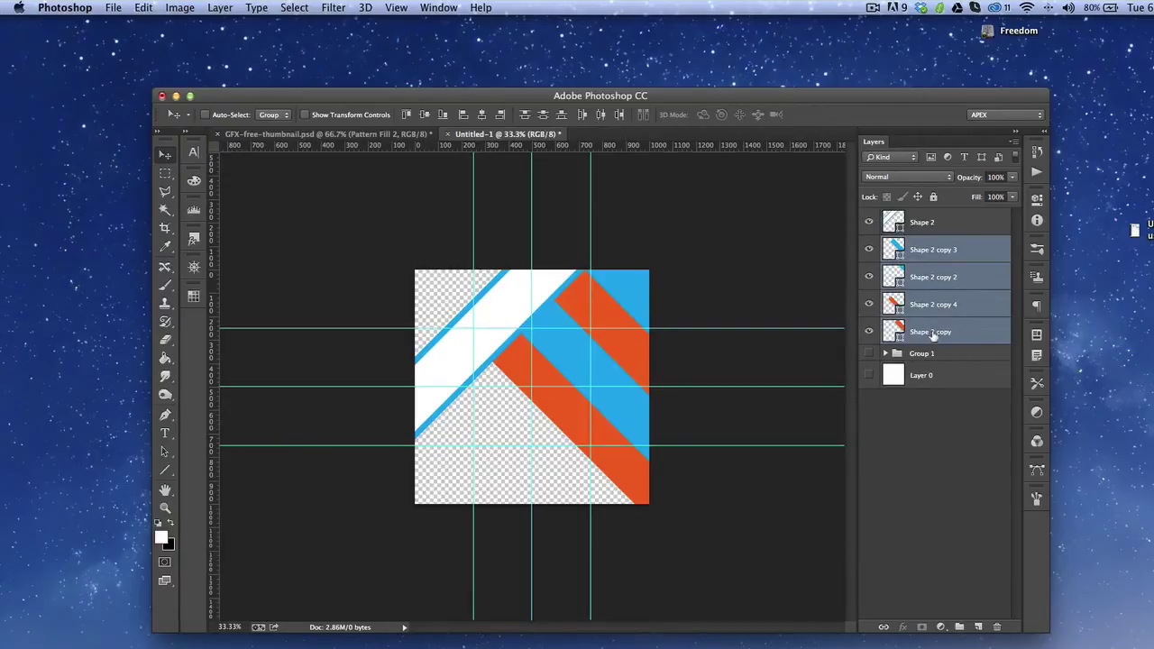
pyautogui.press('super+j')
pyautogui.moveTo(667, 295); pyautogui.dragTo(542, 412)
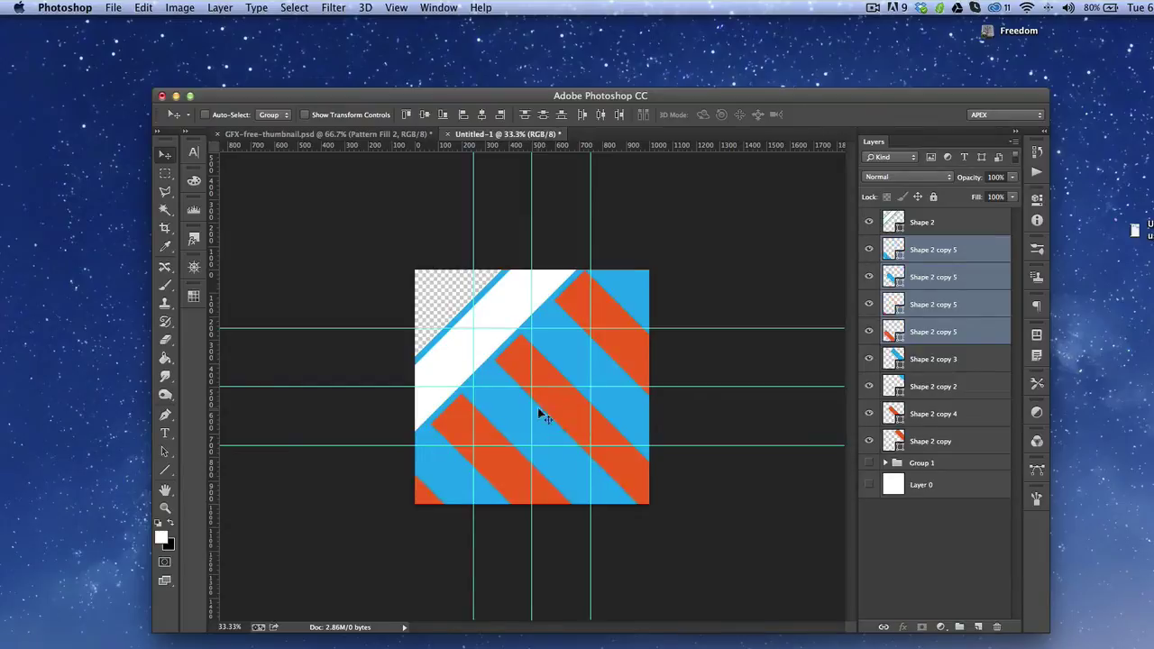
# Draw a 500 px square over the canvas's upper-left area on a new layer above Shape 2.
pyautogui.click(950, 224)
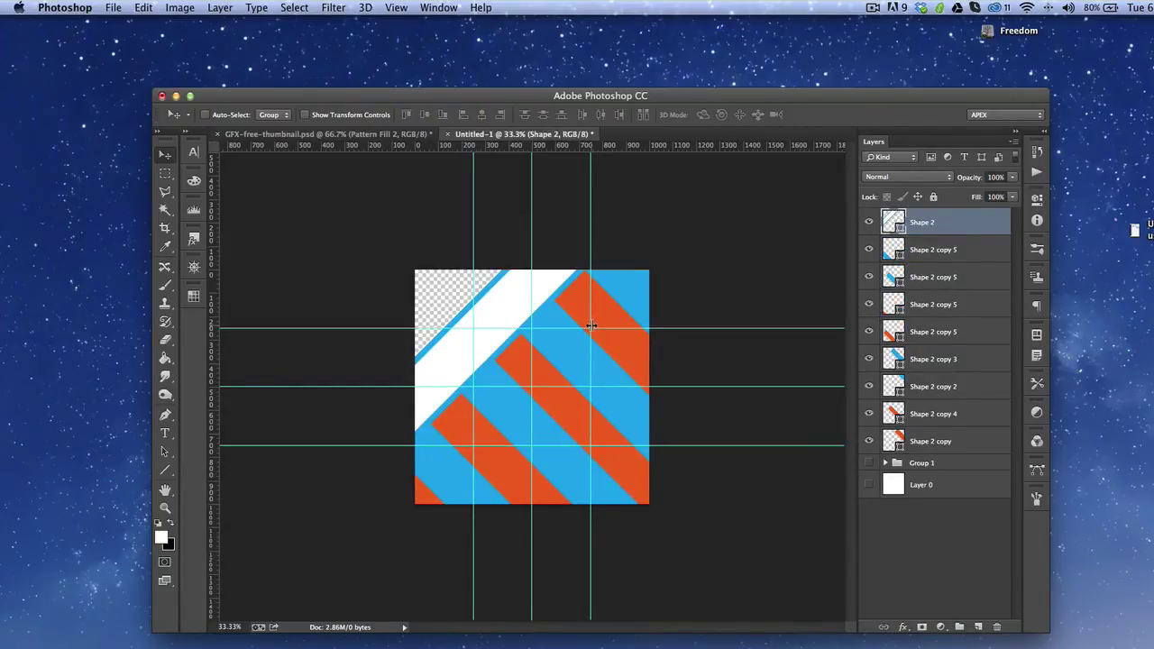
pyautogui.press('u')
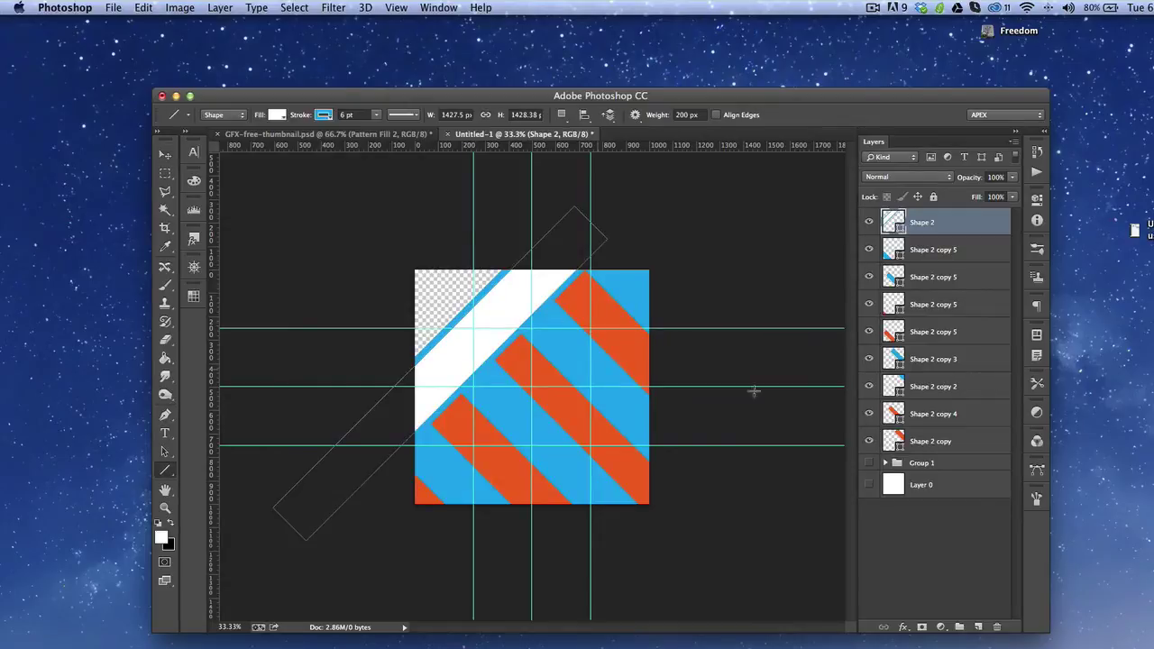
pyautogui.click(978, 627)
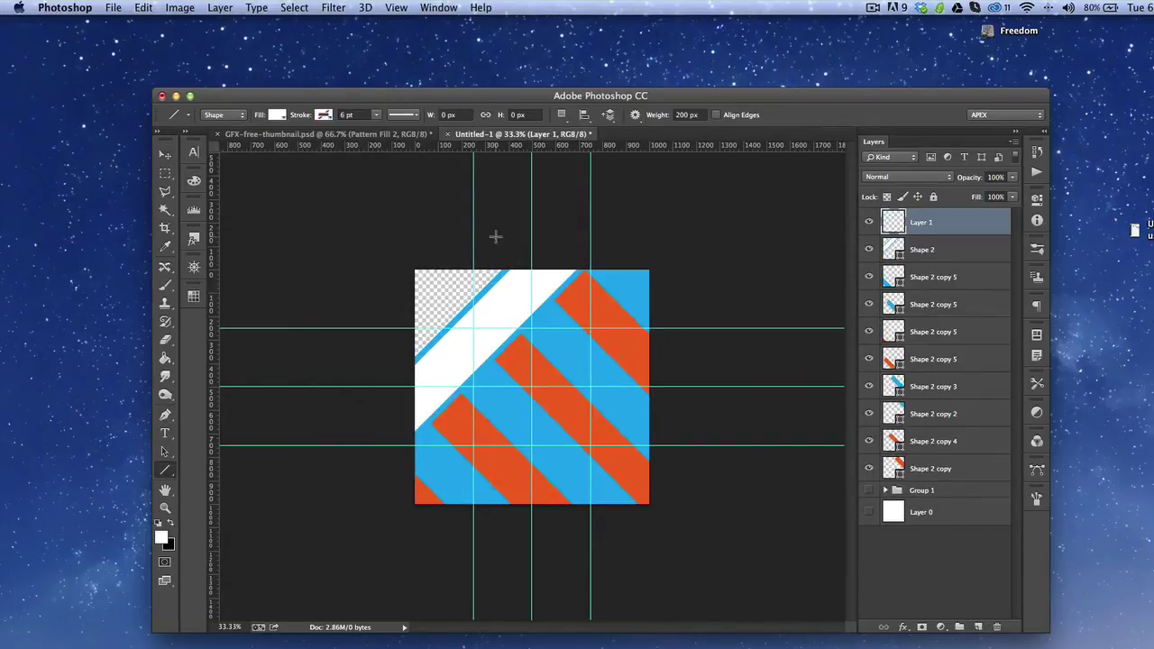
pyautogui.hotkey('shift', 'u')
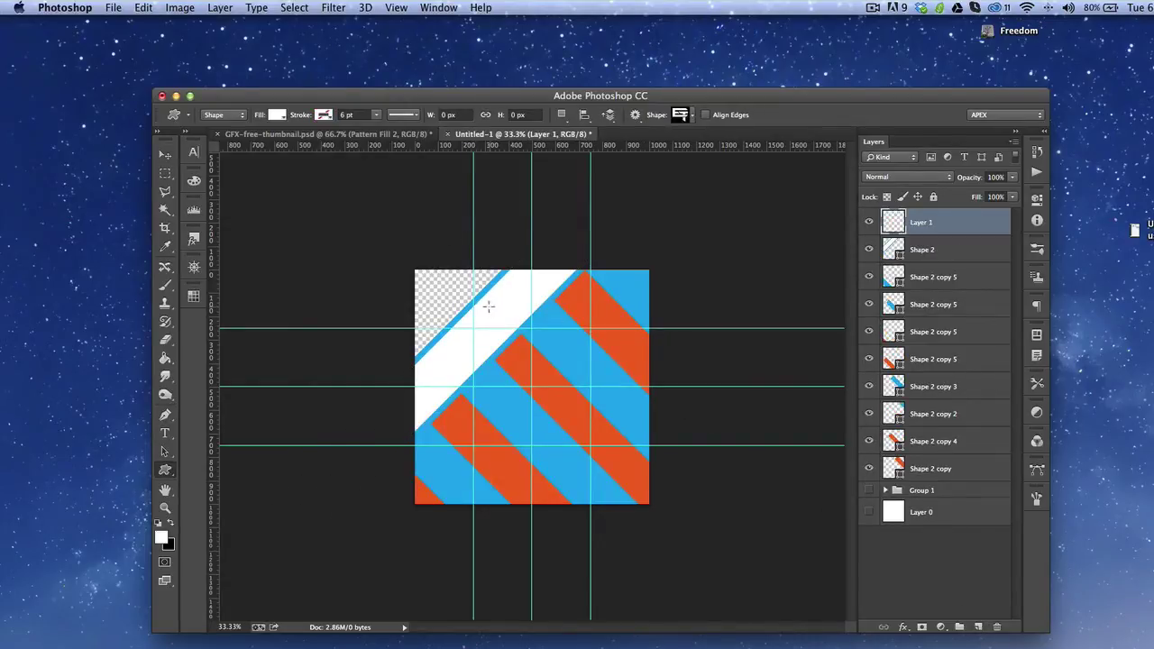
pyautogui.hotkey('shift', 'u')
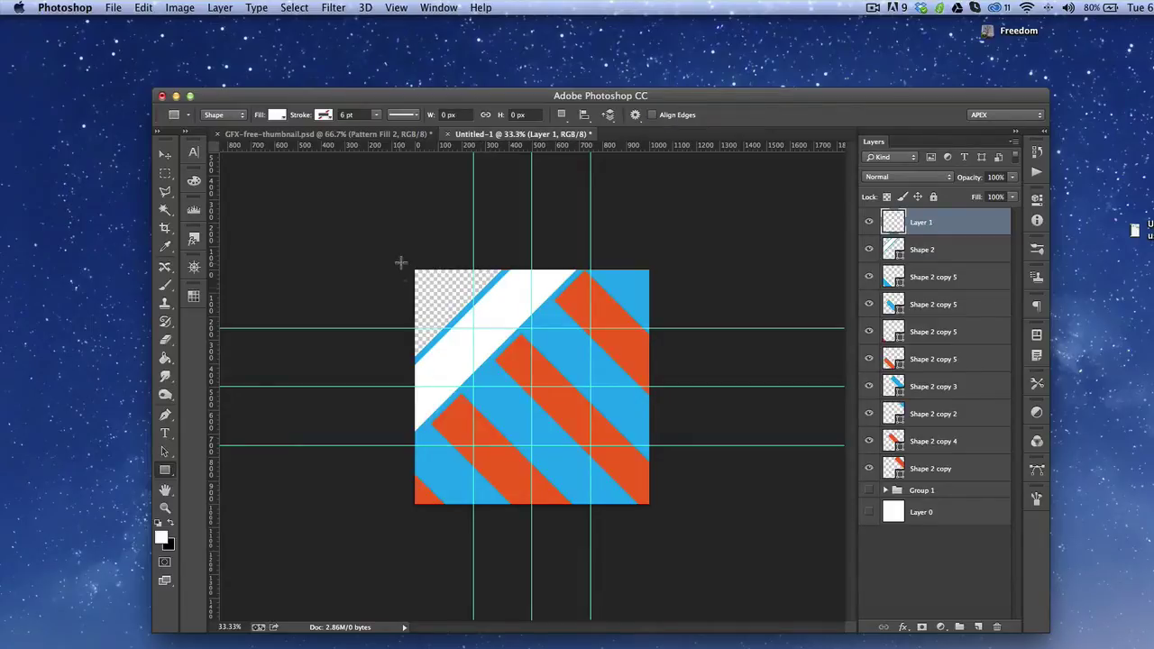
pyautogui.moveTo(401, 262); pyautogui.dragTo(519, 388)
pyautogui.press('Return')
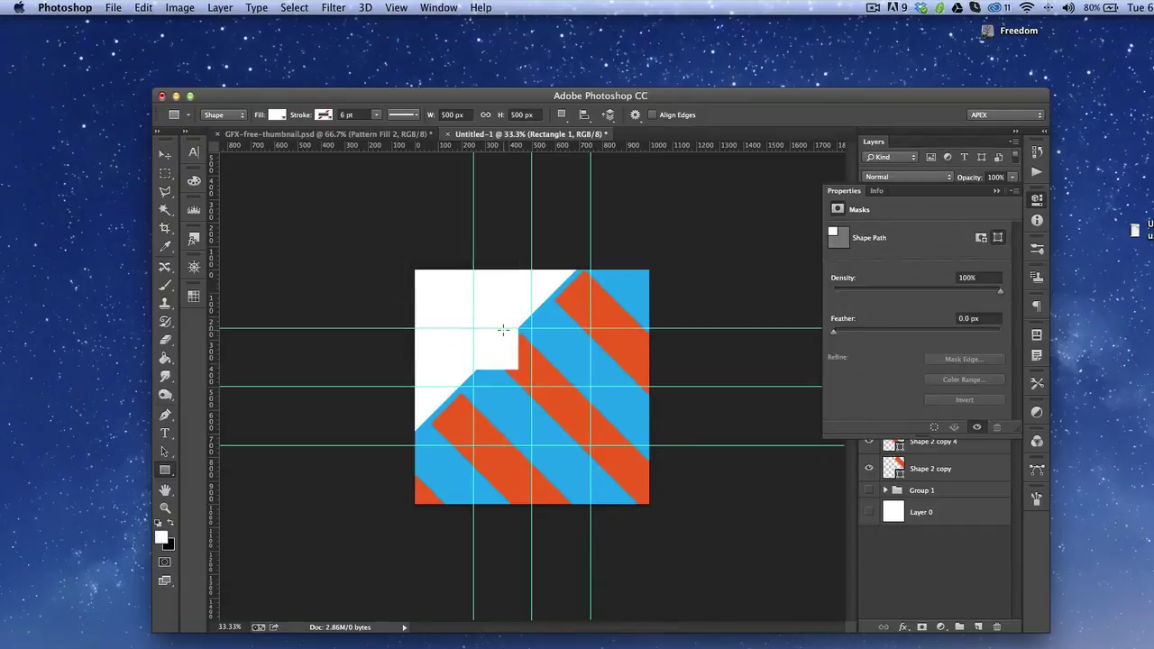
# Fill the 500 px square with orange and fit it into the canvas's upper-left quarter along the centre guides.
pyautogui.click(278, 114)
pyautogui.click(217, 181)
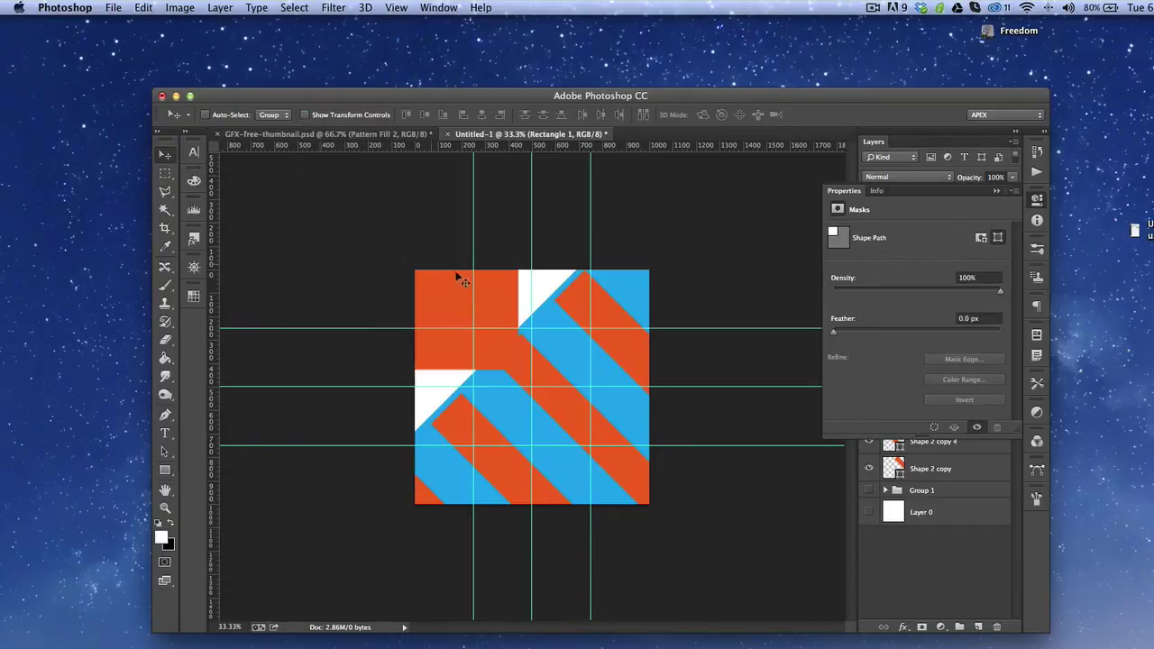
pyautogui.press('v')
pyautogui.moveTo(442, 279)
pyautogui.mouseDown()
pyautogui.moveTo(461, 307)
pyautogui.moveTo(439, 290)
pyautogui.mouseUp()
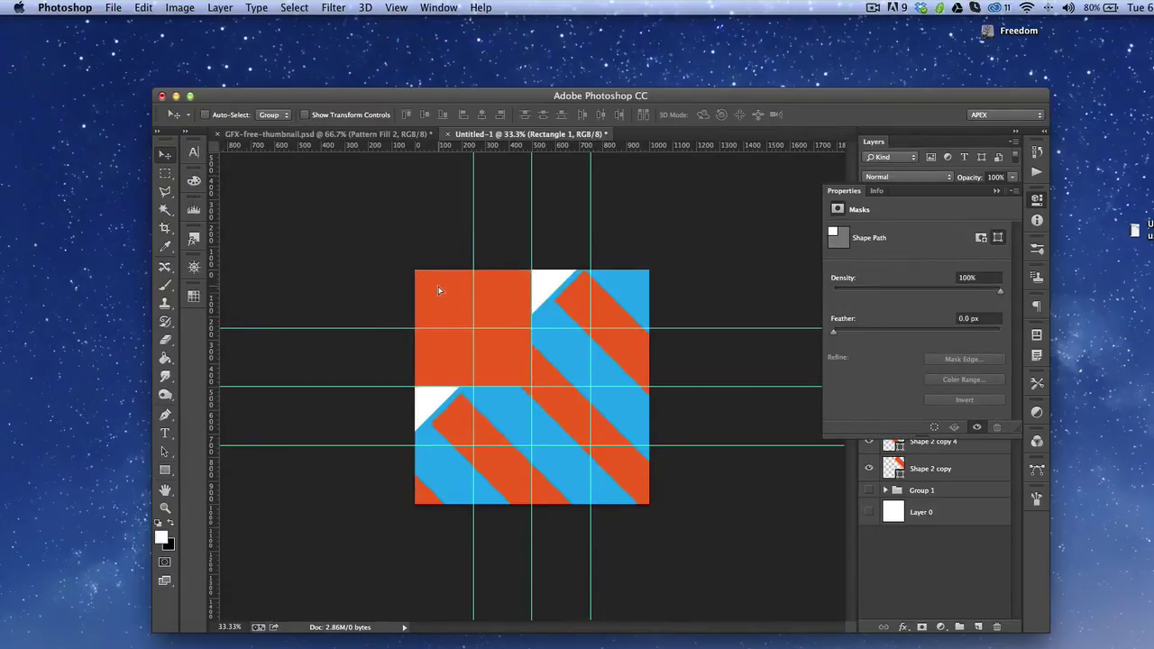
# Hide the guides and recolour the four light-blue stripes with Dark Cyan Blue, trying several darker blues first.
pyautogui.press('super+semicolon')
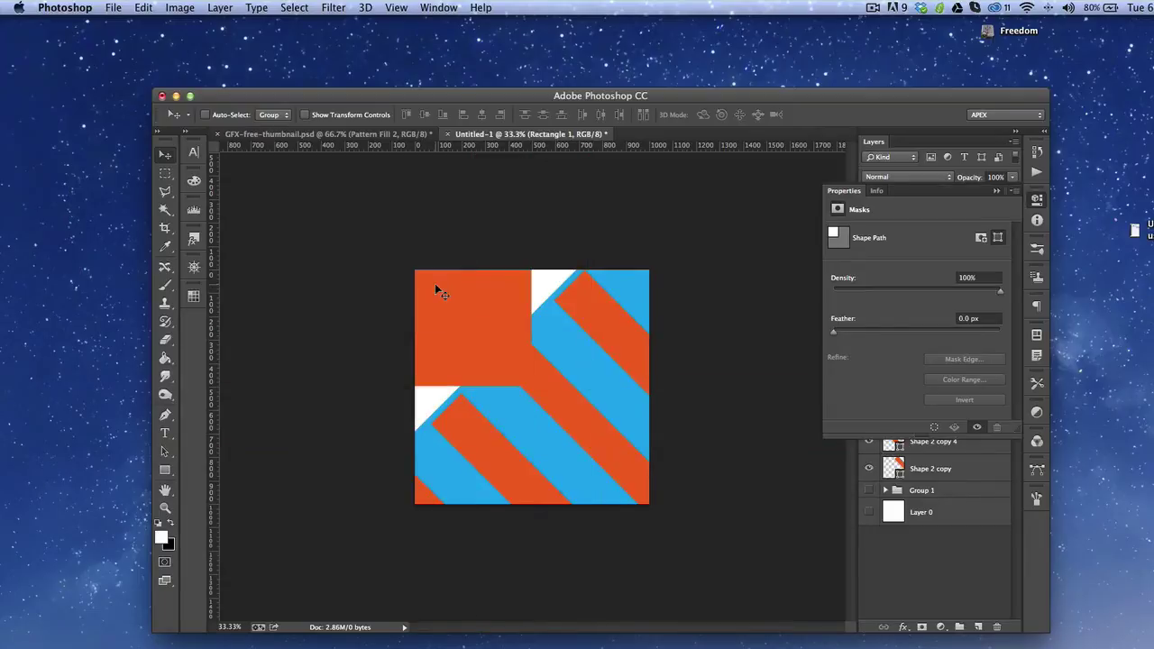
pyautogui.click(1037, 200)
pyautogui.click(940, 275)
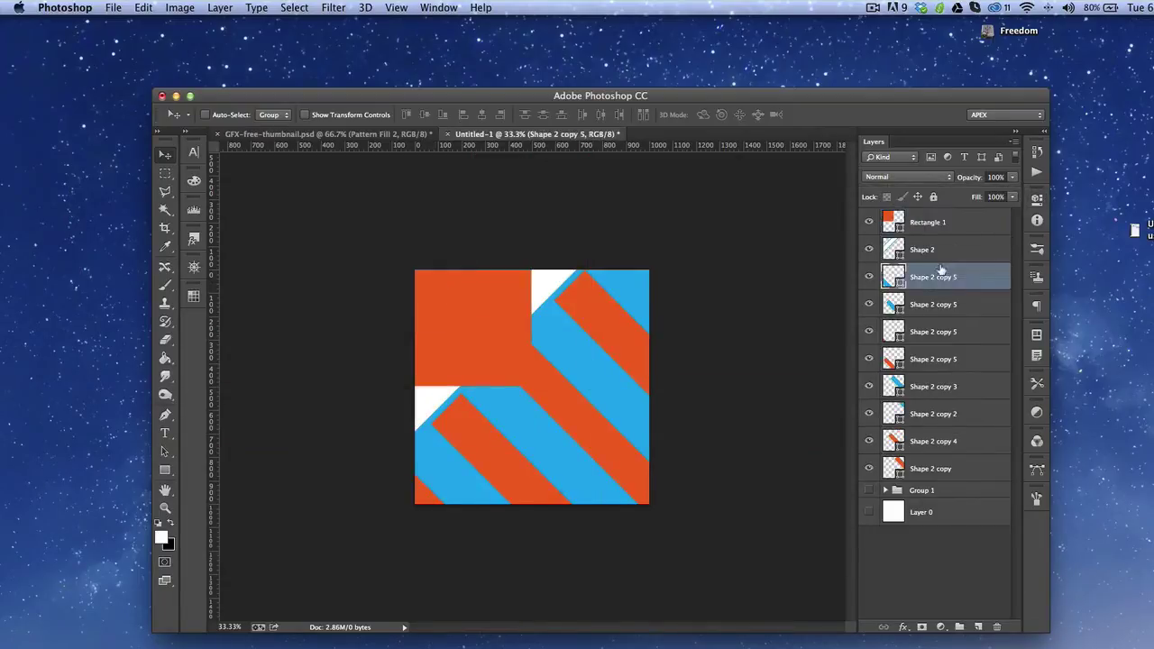
pyautogui.keyDown('super'); pyautogui.click(940, 311); pyautogui.keyUp('super')
pyautogui.keyDown('super'); pyautogui.click(931, 387); pyautogui.keyUp('super')
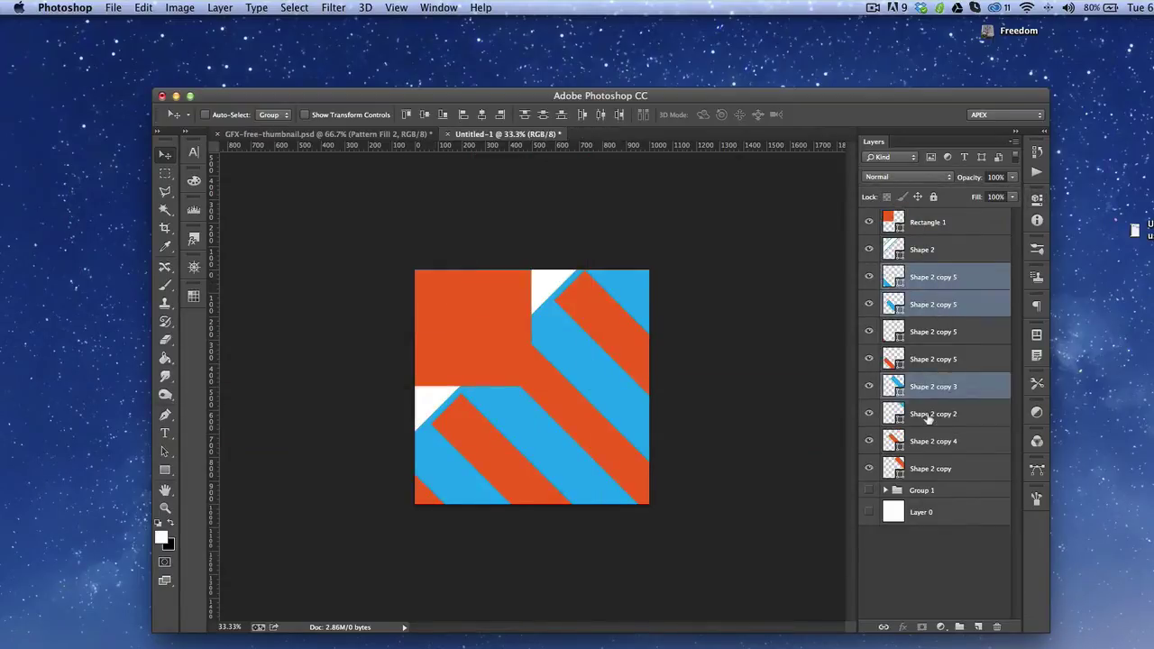
pyautogui.keyDown('super'); pyautogui.click(926, 417); pyautogui.keyUp('super')
pyautogui.press('u')
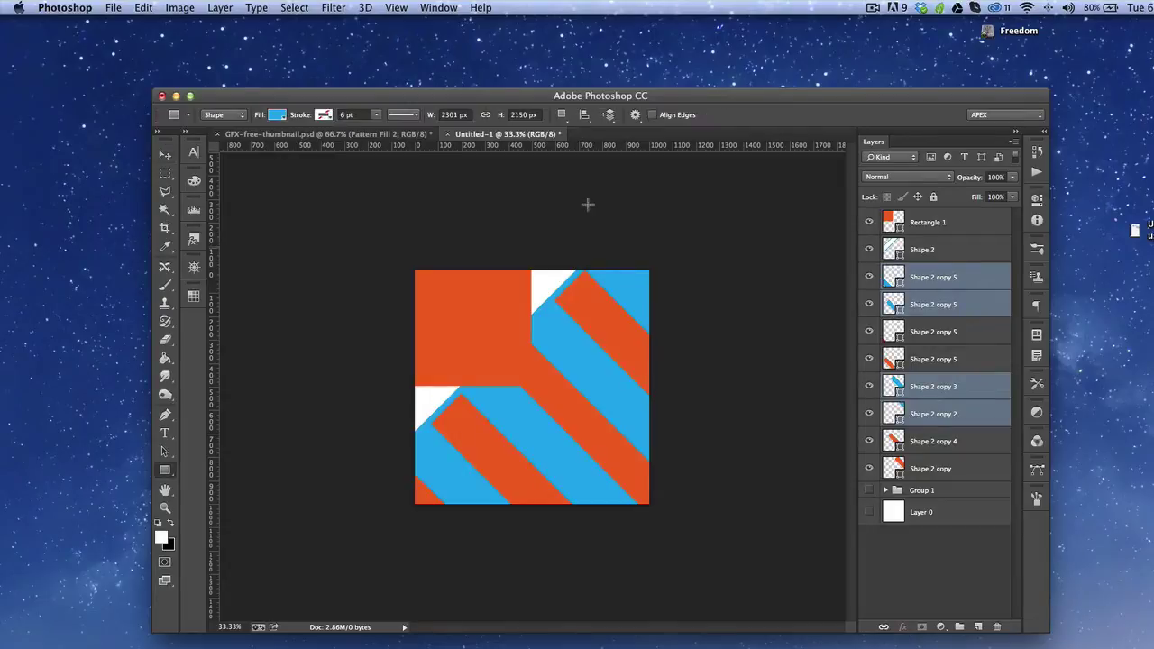
pyautogui.click(276, 114)
pyautogui.click(288, 227)
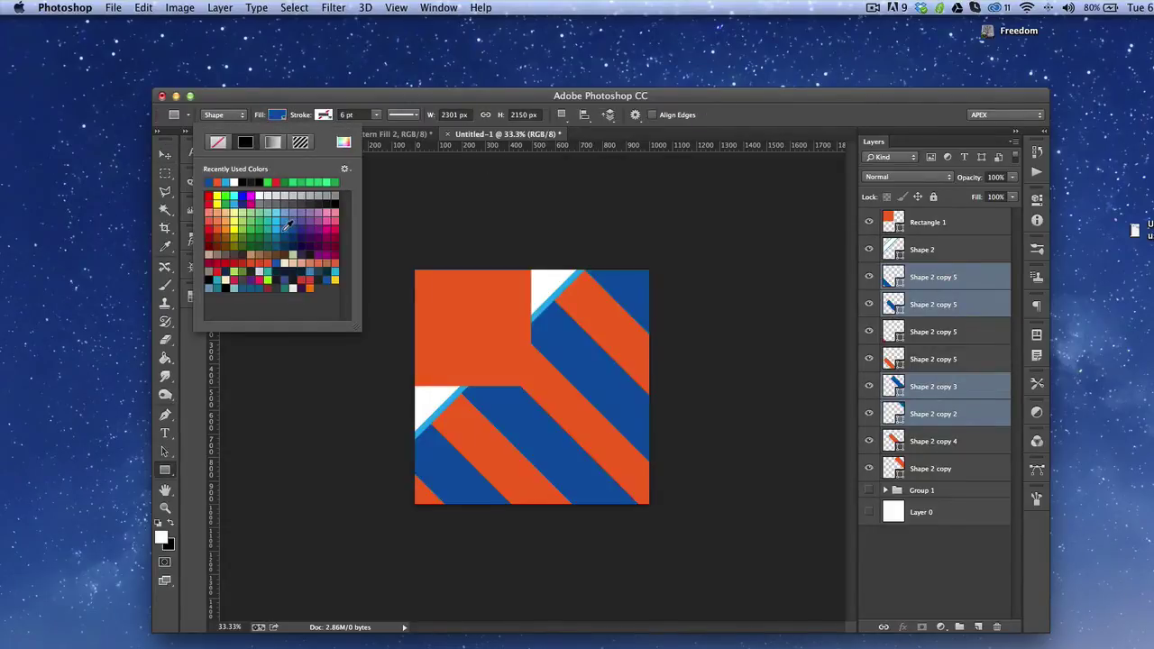
pyautogui.click(285, 229)
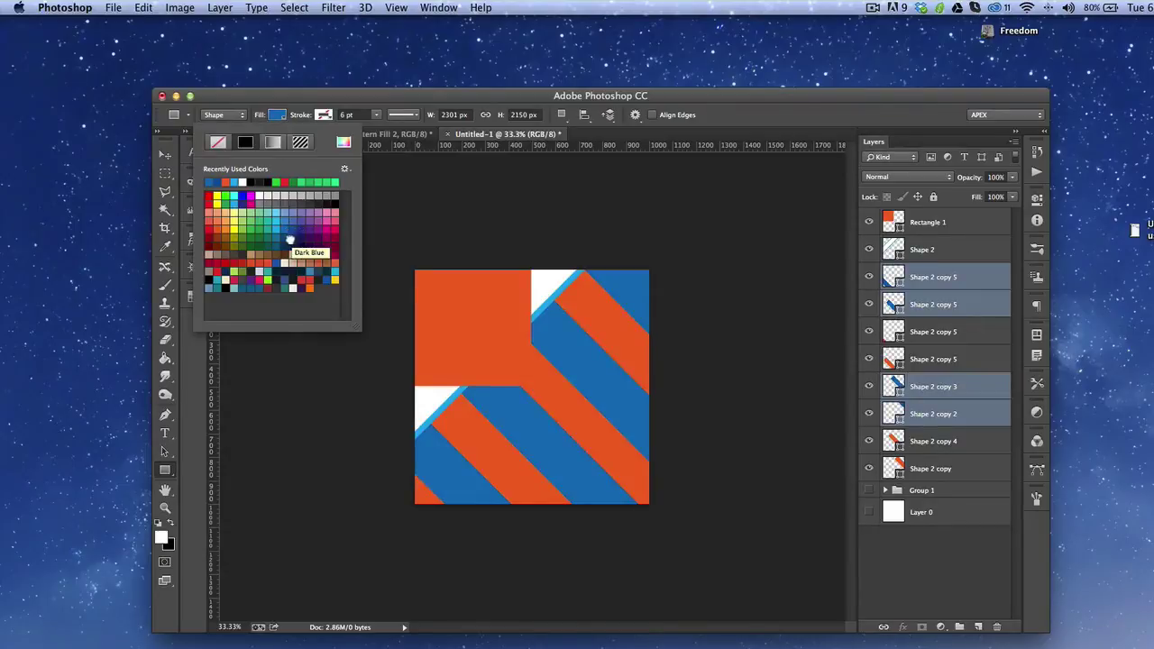
pyautogui.click(289, 239)
pyautogui.click(273, 240)
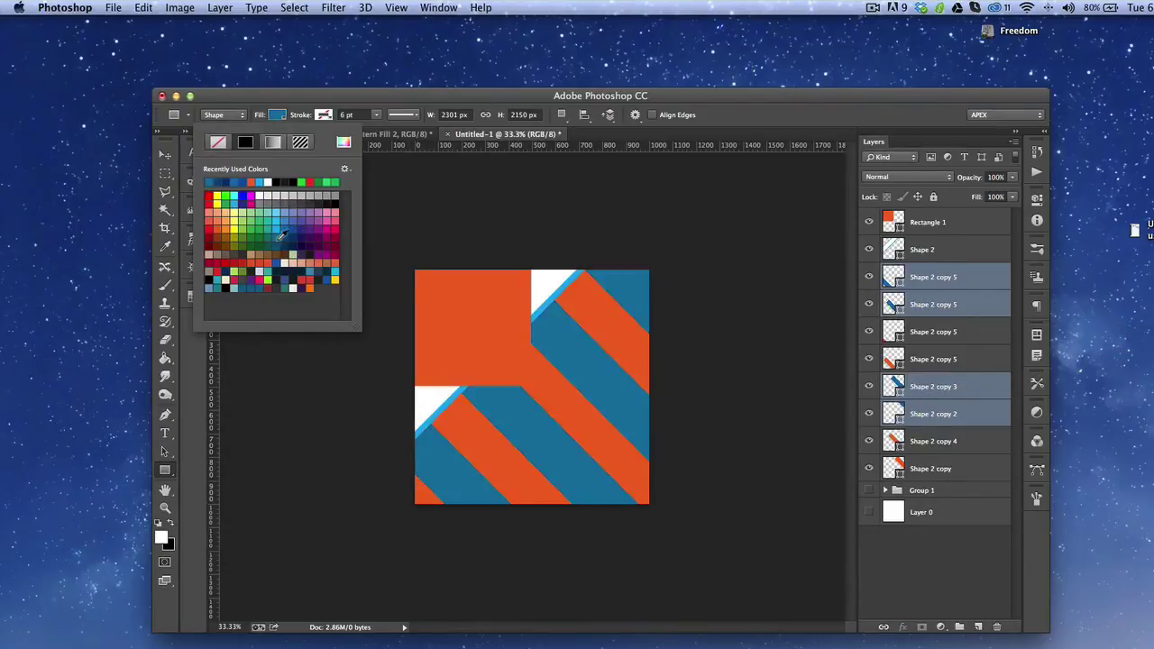
pyautogui.click(291, 238)
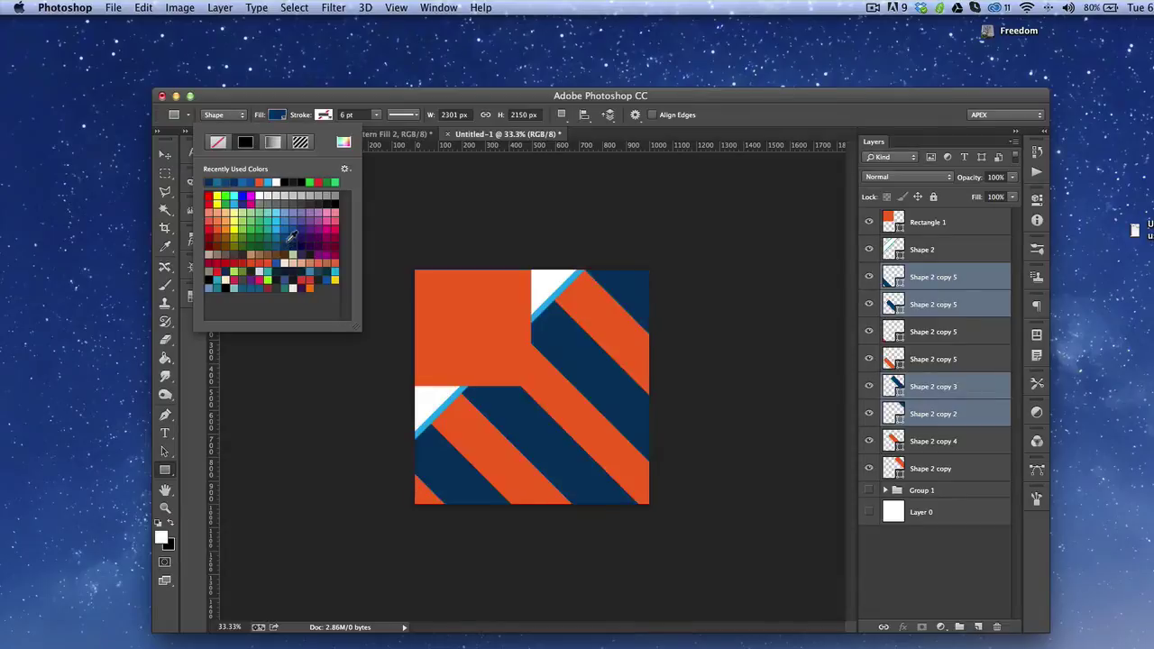
pyautogui.click(285, 242)
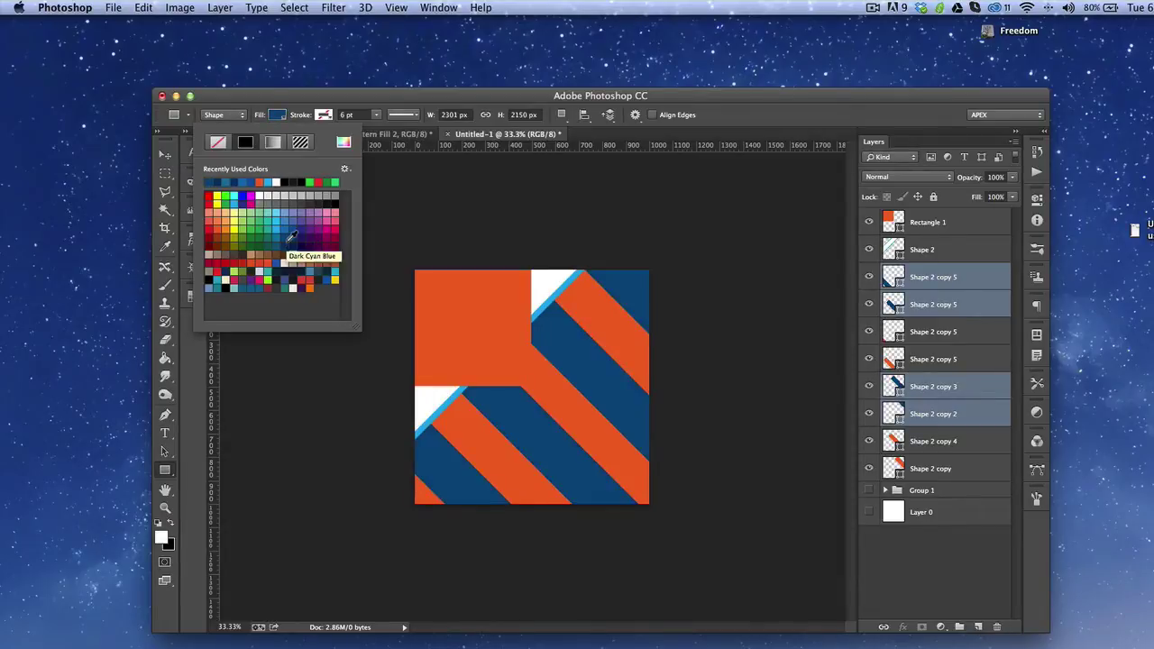
pyautogui.press('Return')
# Change the stroke of the white diagonal Shape 2 from light blue to a dark grey.
pyautogui.click(935, 249)
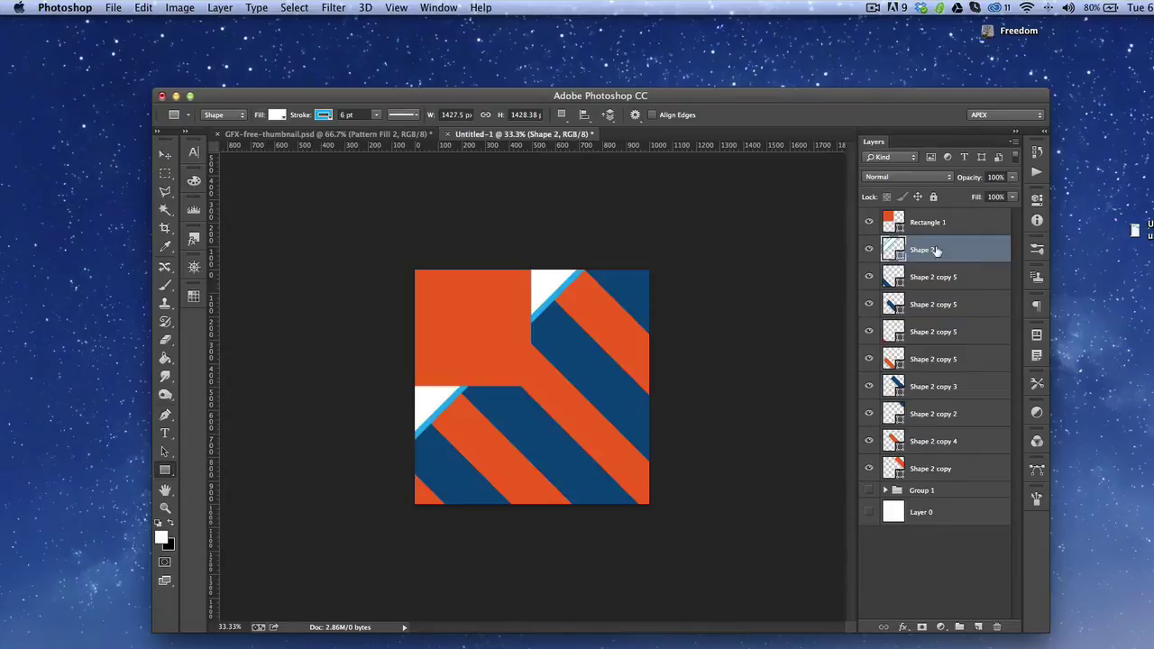
pyautogui.click(277, 114)
pyautogui.click(278, 182)
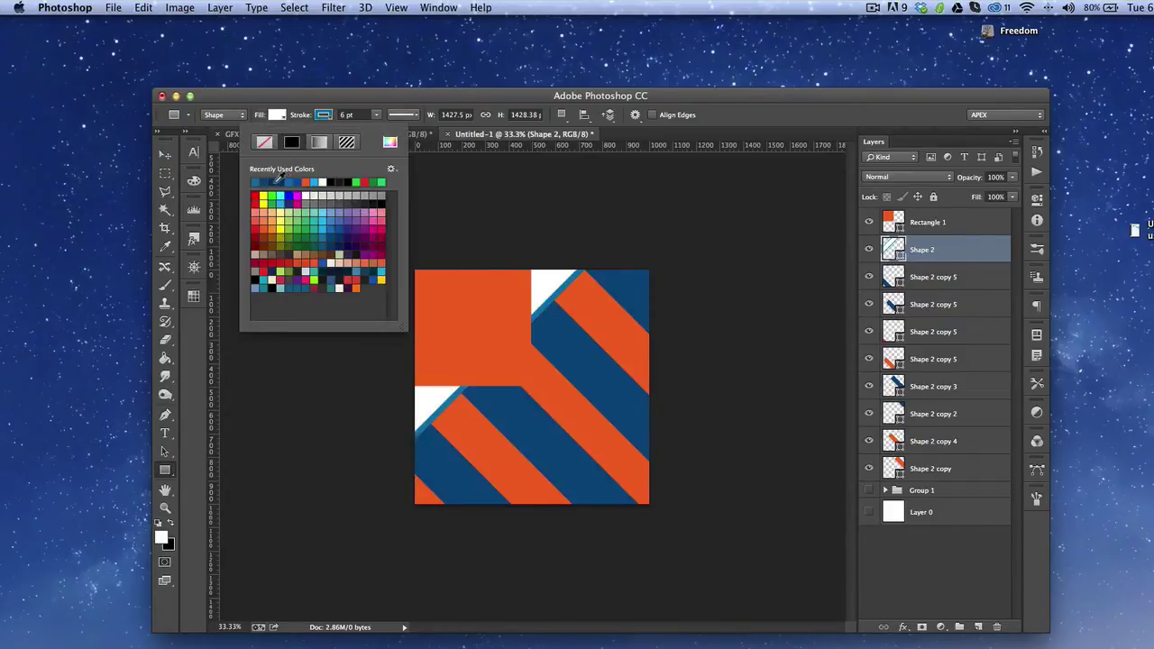
pyautogui.click(339, 256)
pyautogui.click(345, 258)
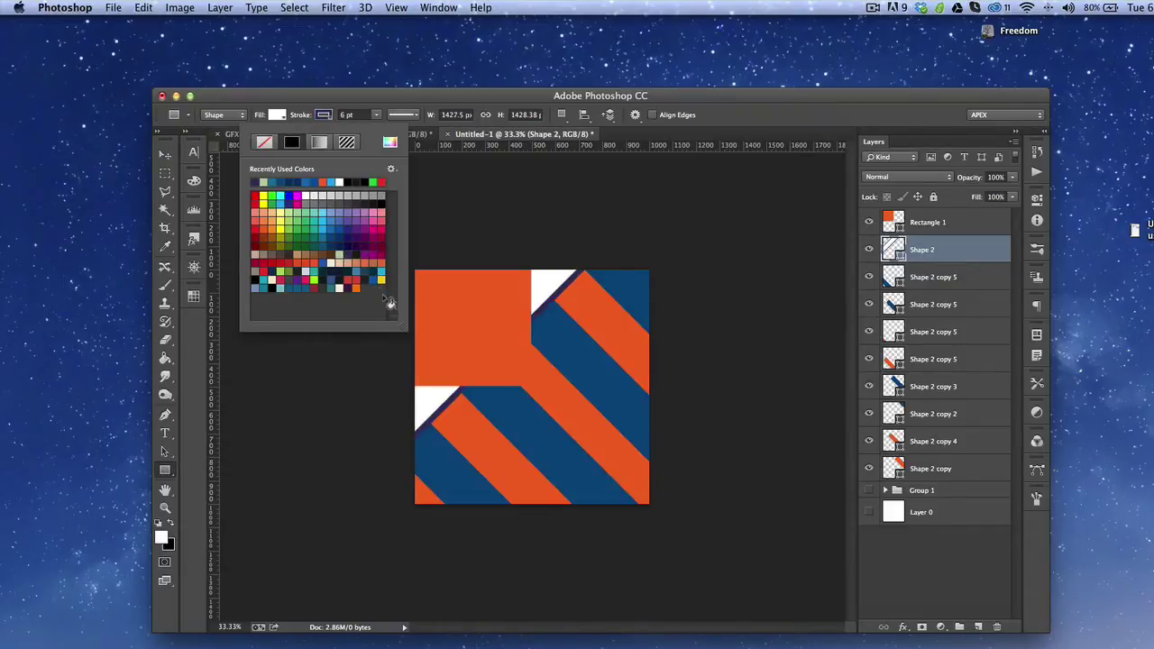
pyautogui.click(330, 282)
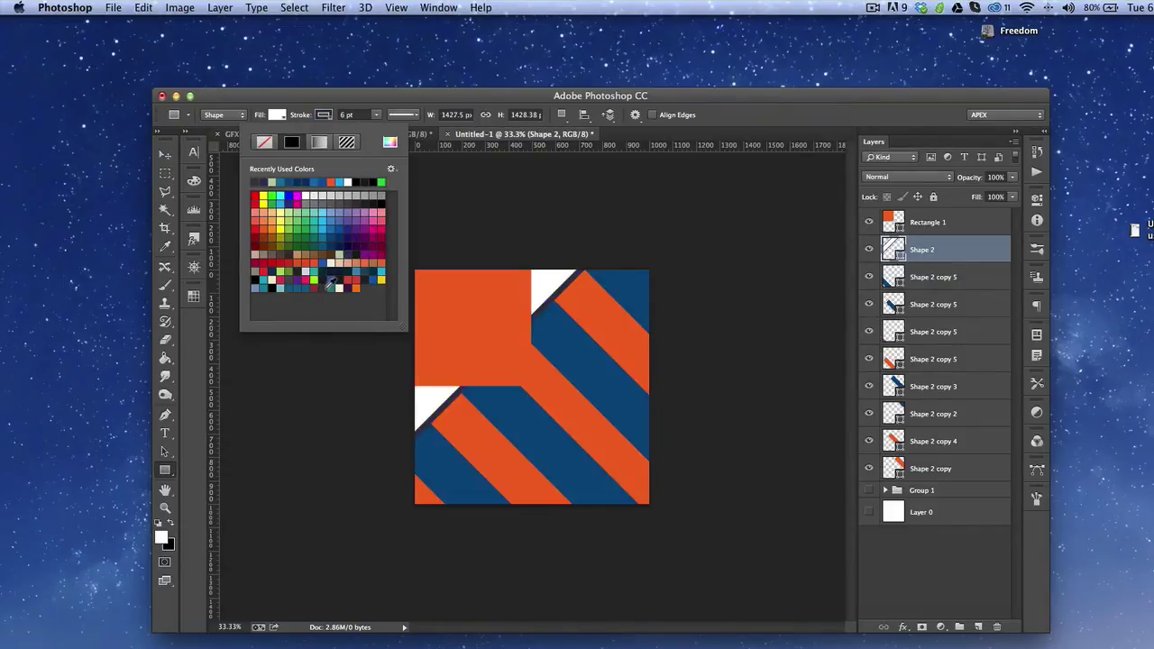
pyautogui.press('v')
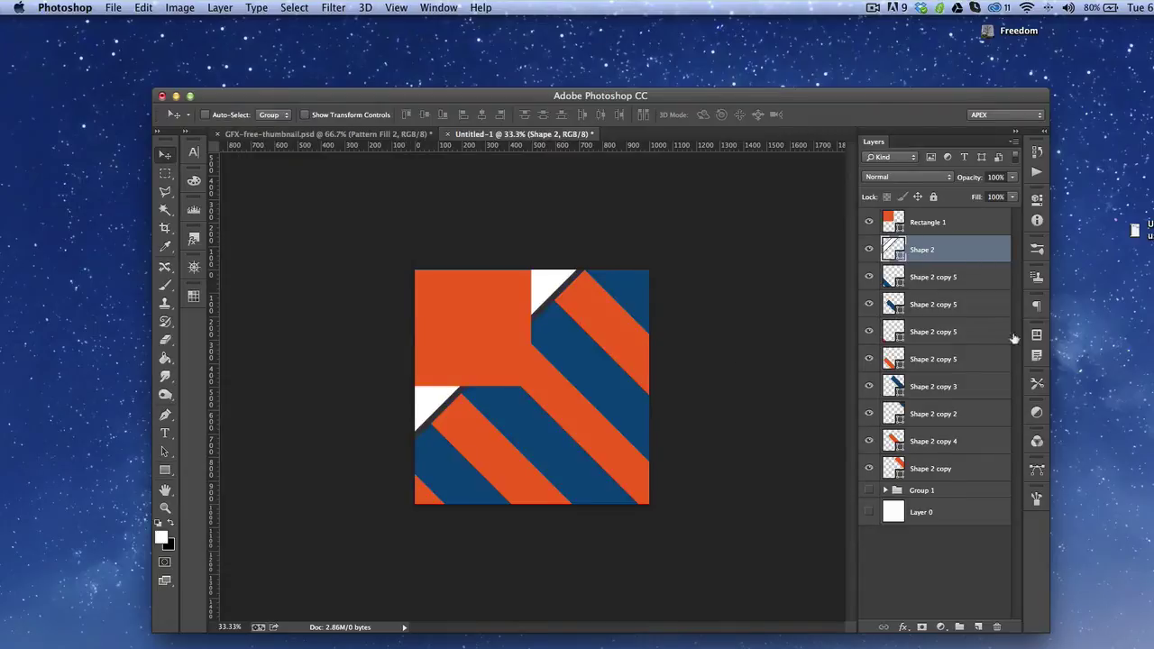
# Give the orange square the same recently used dark grey as its stroke colour.
pyautogui.click(991, 228)
pyautogui.press('u')
pyautogui.click(322, 116)
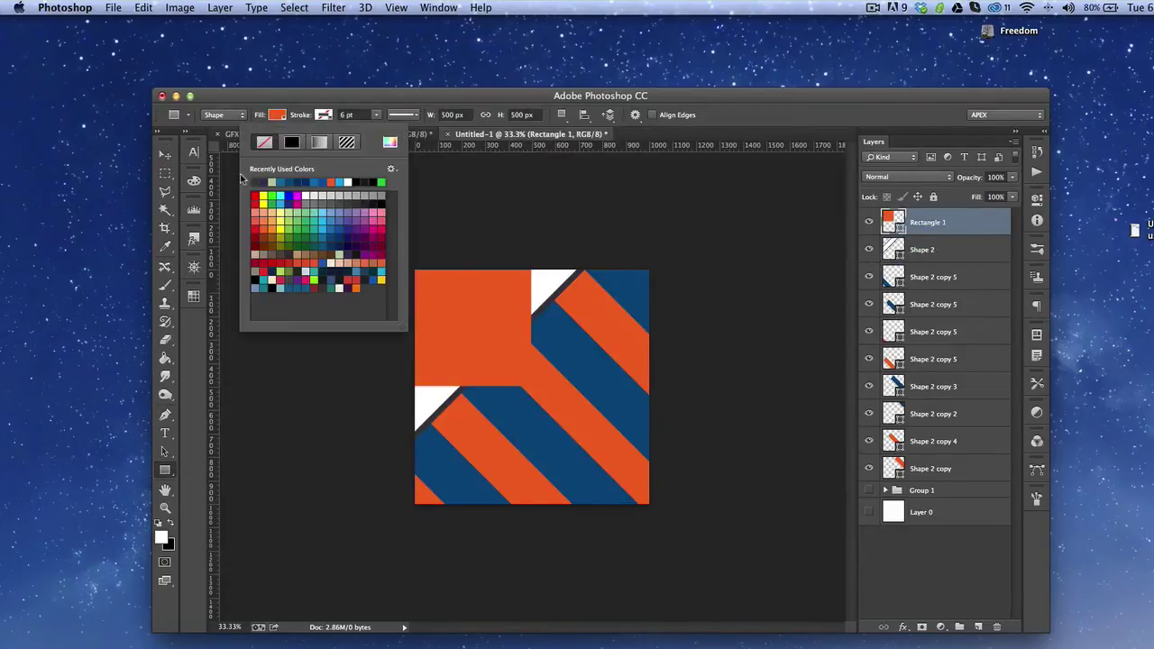
pyautogui.click(258, 180)
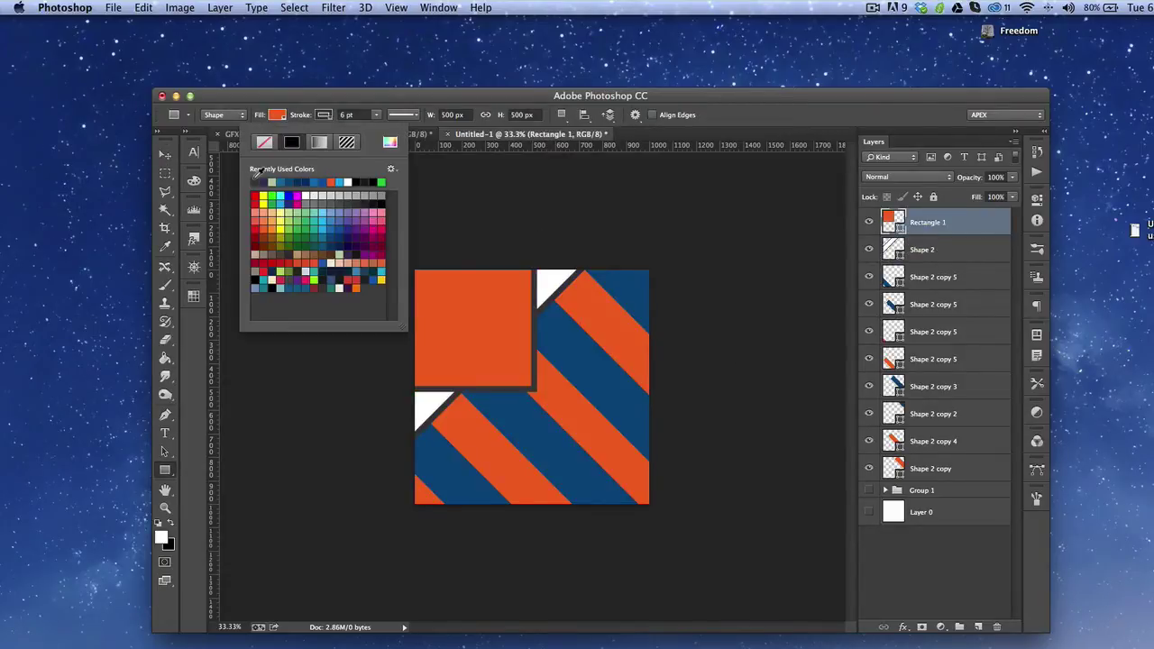
pyautogui.press('v')
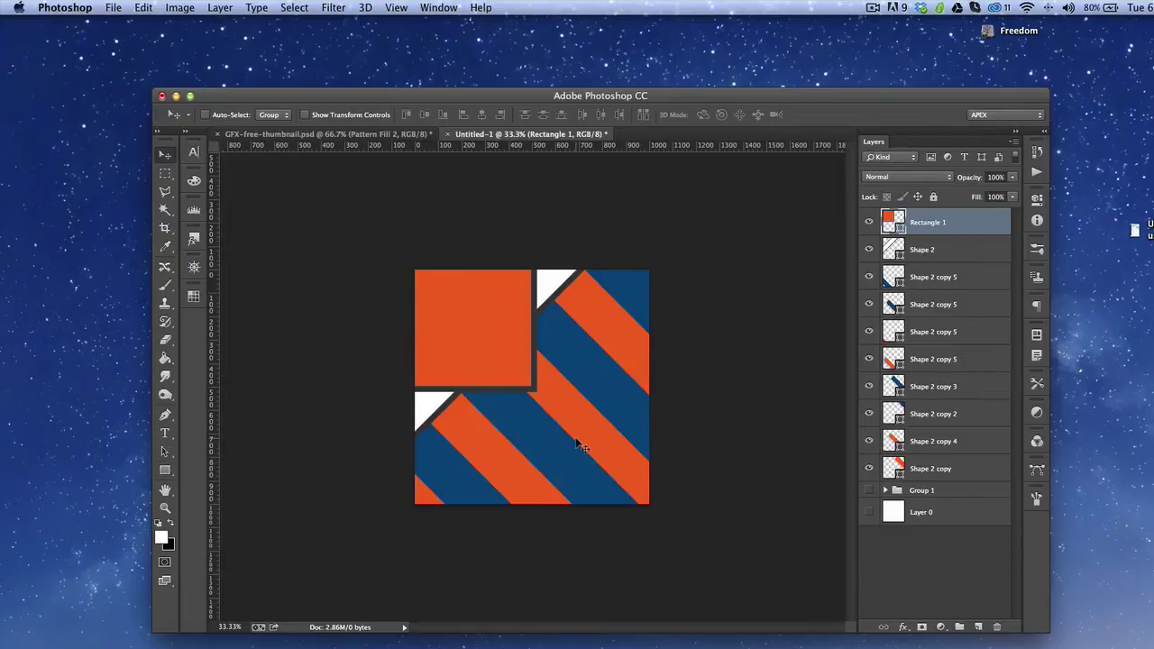
# Shift all eight stripes slightly down-left, then duplicate them and move the copies up-right to fill the canvas's empty upper-right corner.
pyautogui.click(923, 287)
pyautogui.keyDown('shift'); pyautogui.click(929, 466); pyautogui.keyUp('shift')
pyautogui.moveTo(683, 340); pyautogui.dragTo(673, 347)
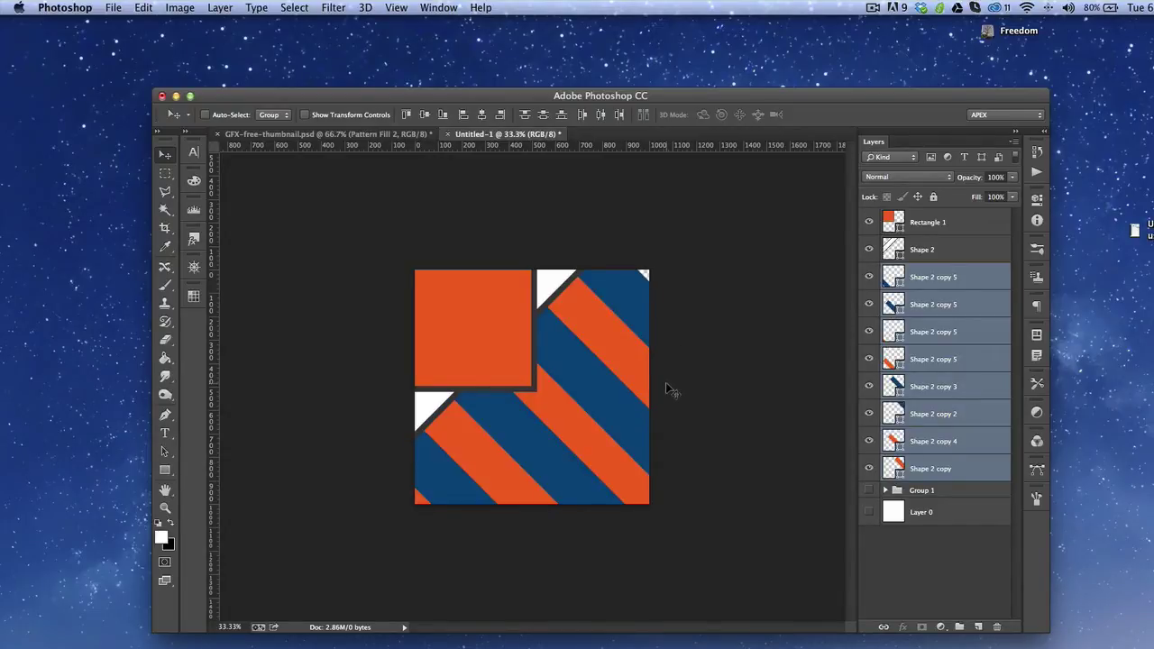
pyautogui.press('super+j')
pyautogui.moveTo(510, 453); pyautogui.dragTo(755, 219)
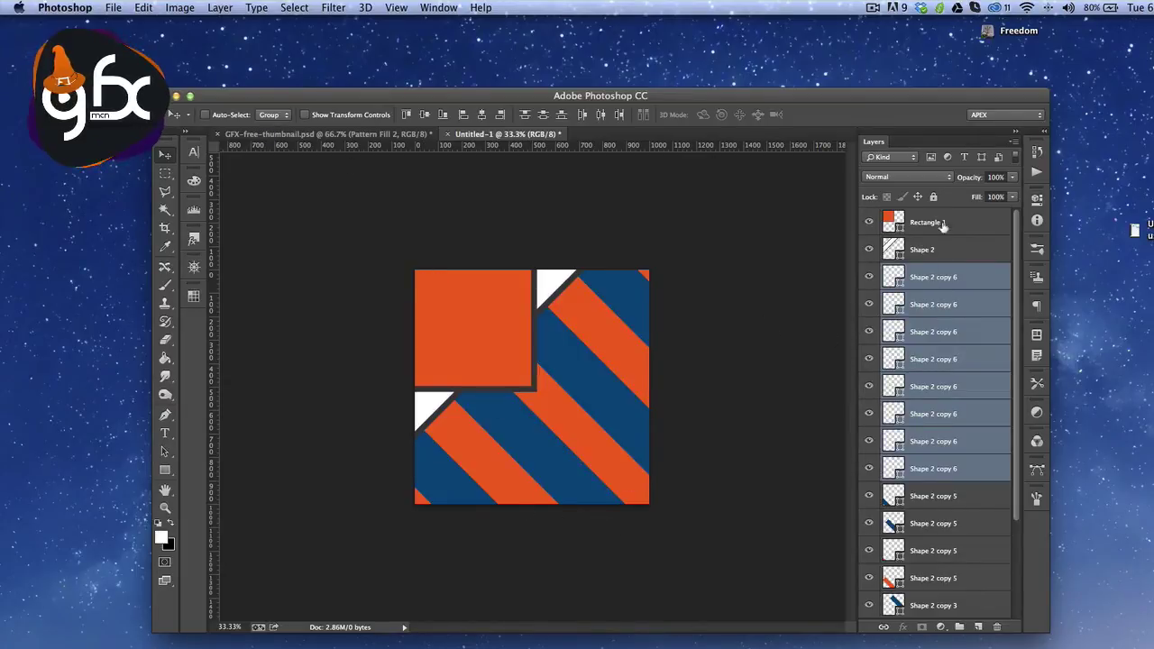
# On a new layer above the orange square, draw a white 1058 px square outward from the canvas centre, using the guides.
pyautogui.click(942, 224)
pyautogui.click(978, 627)
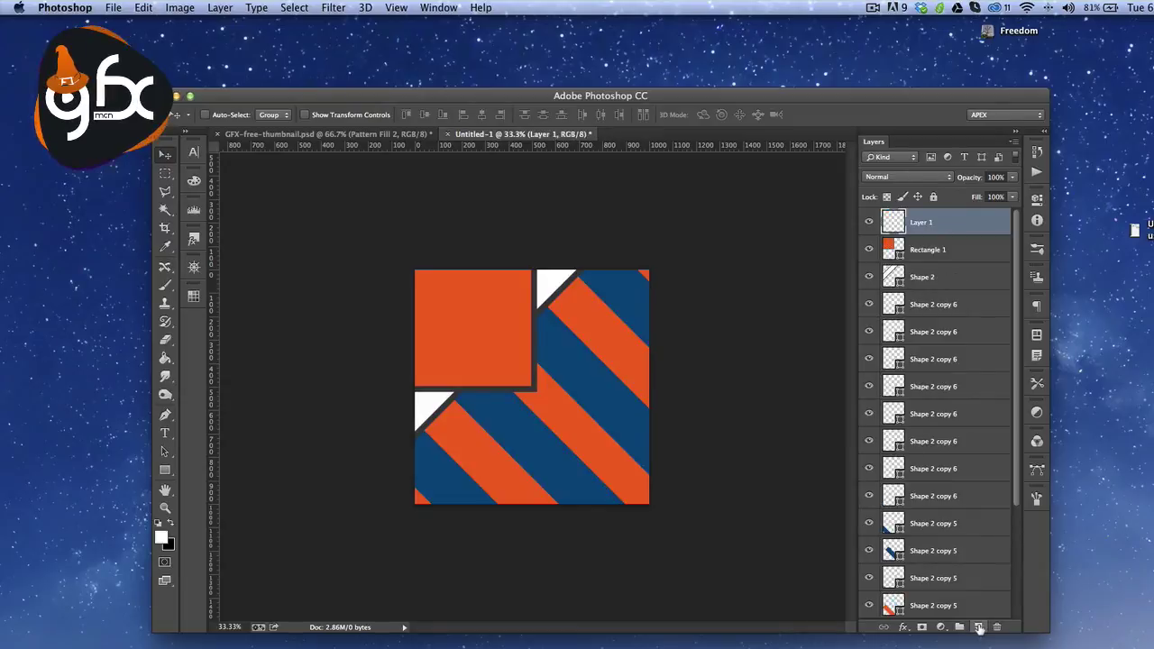
pyautogui.press('u')
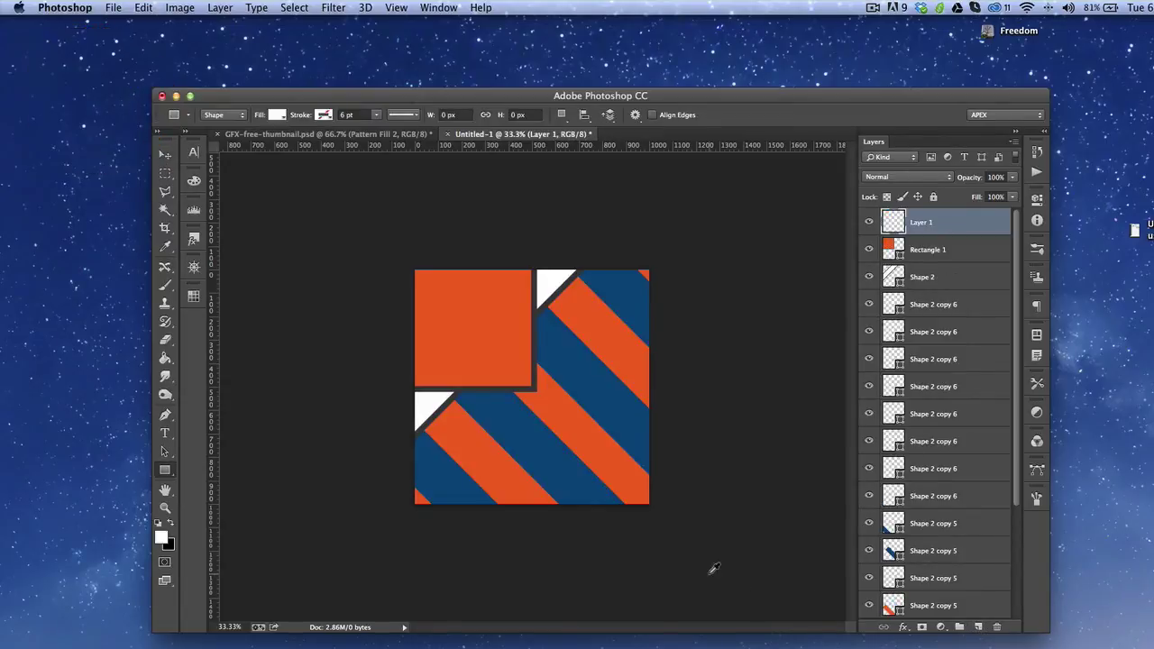
pyautogui.press('super+semicolon')
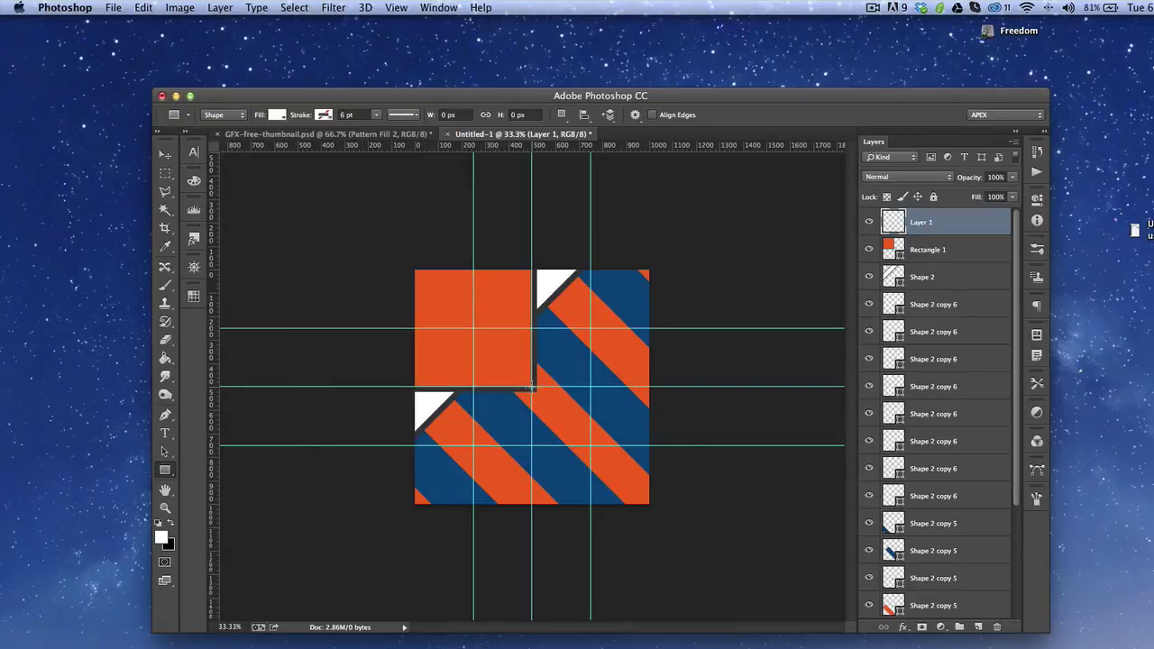
pyautogui.moveTo(531, 386); pyautogui.dragTo(705, 262)
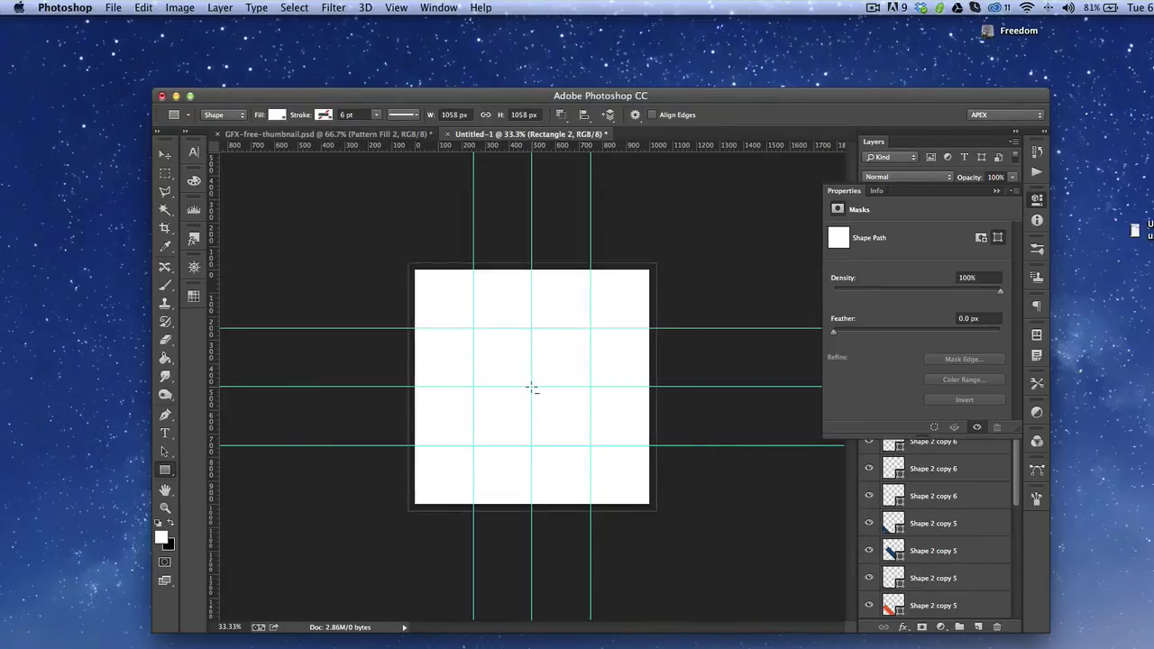
# Subtract a smaller centred square from the white square to leave a thin white frame around the canvas, and hide the guides.
pyautogui.moveTo(533, 388); pyautogui.dragTo(674, 287)
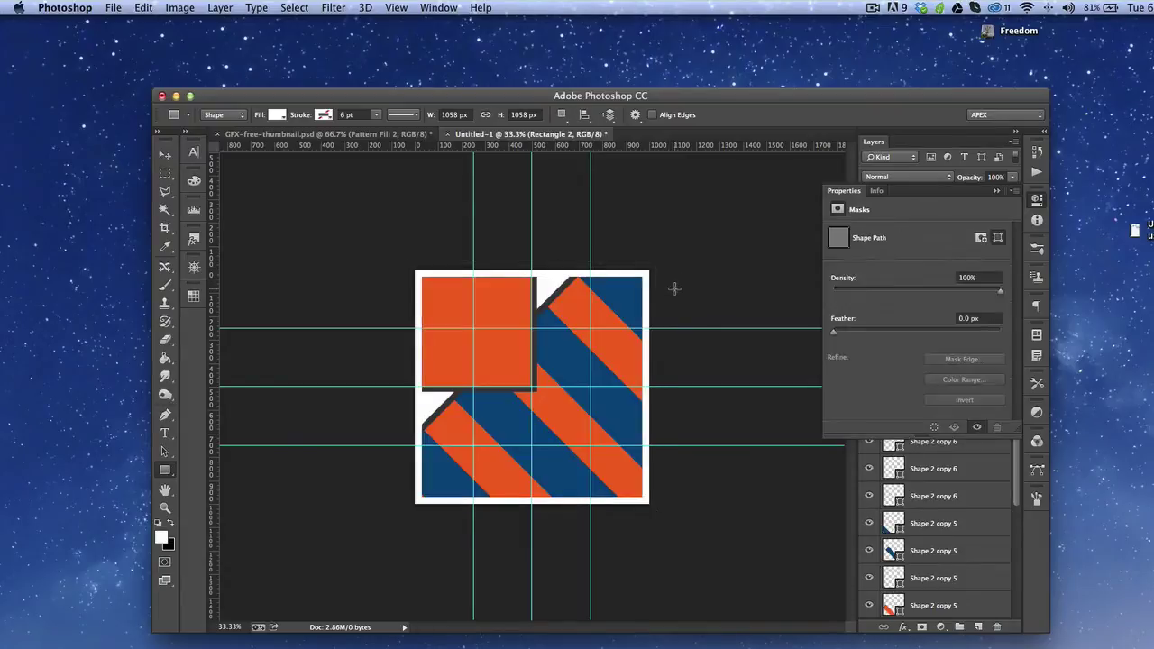
pyautogui.press('v')
pyautogui.press('z')
pyautogui.keyDown('alt'); pyautogui.click(587, 400); pyautogui.keyUp('alt')
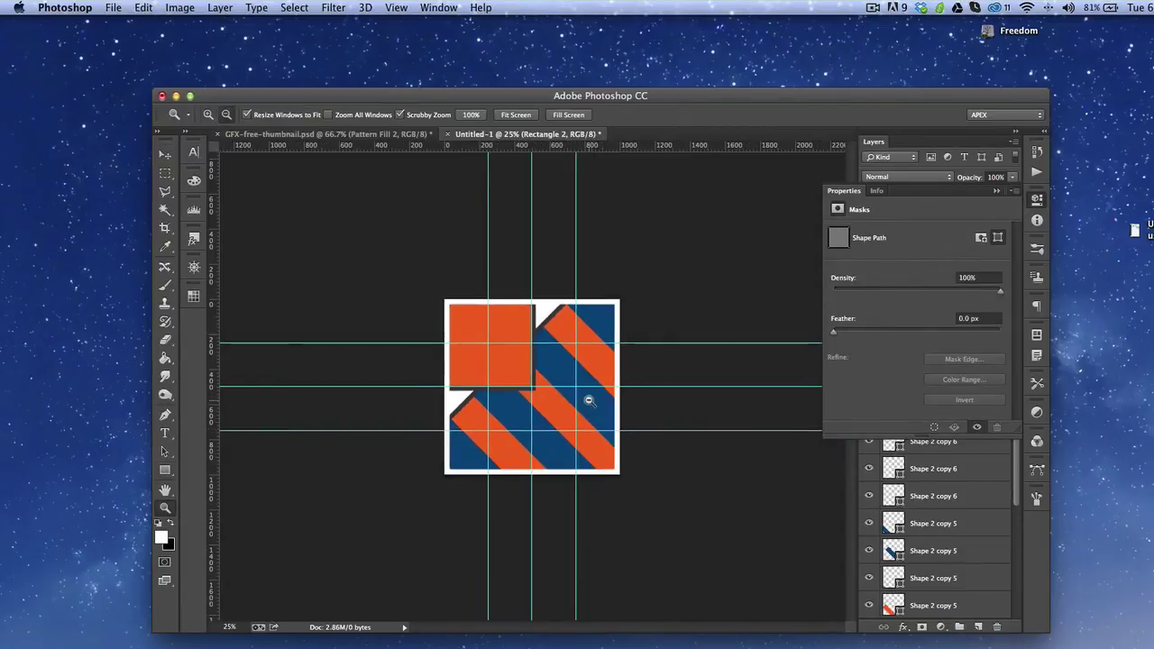
pyautogui.press('super+equal')
pyautogui.press('v')
pyautogui.press('super+semicolon')
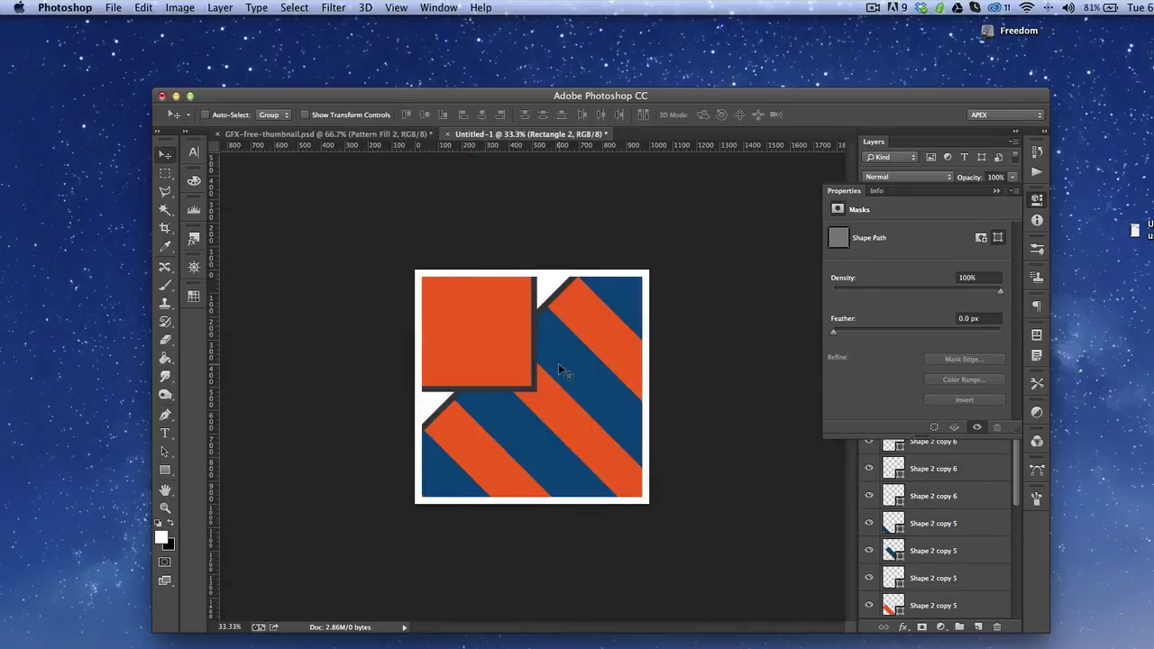
# Give the white frame a dark grey stroke from the recently used colours.
pyautogui.press('u')
pyautogui.click(314, 116)
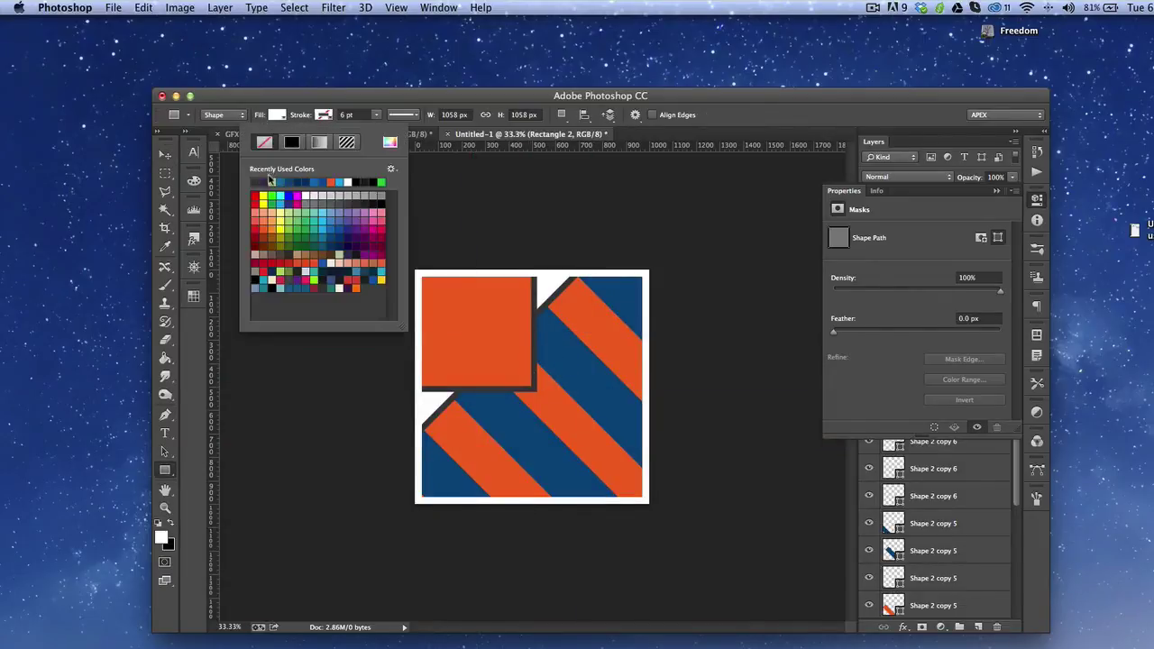
pyautogui.click(257, 177)
pyautogui.press('v')
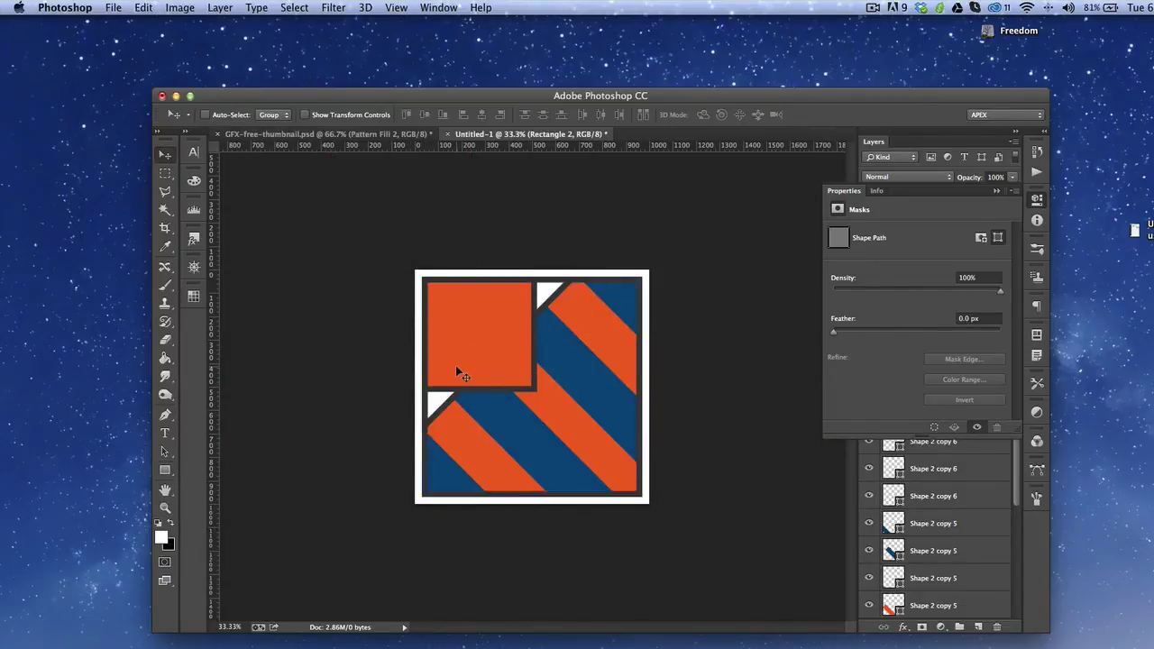
# Set the white frame's stroke to the dark blue used for the stripes.
pyautogui.press('u')
pyautogui.click(323, 116)
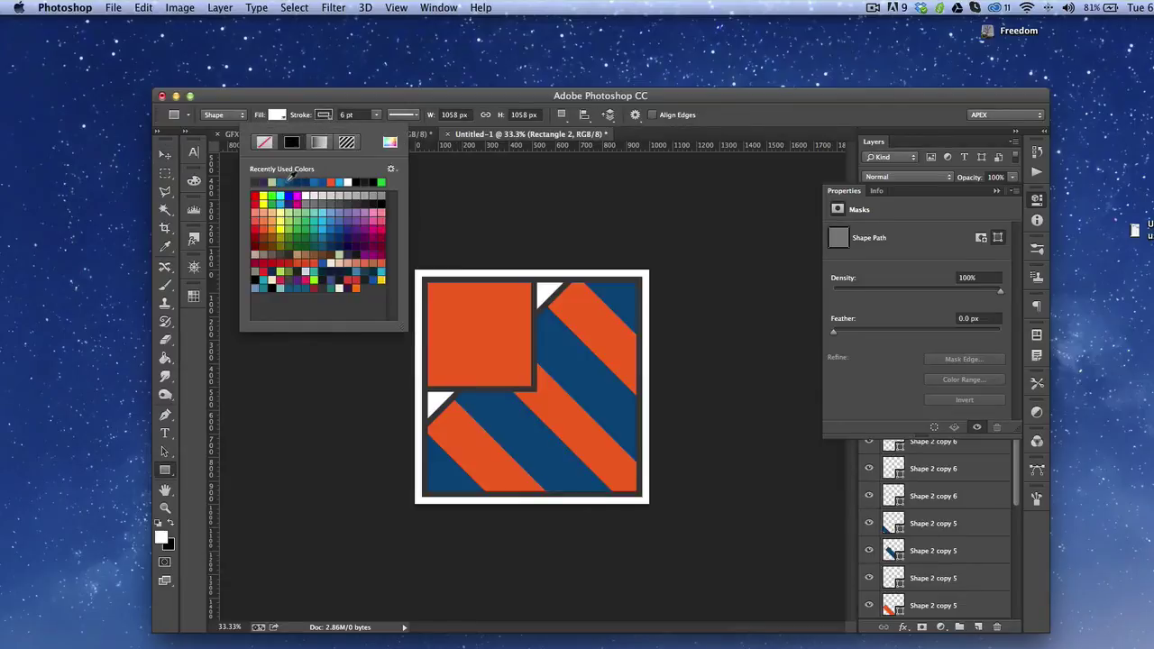
pyautogui.click(289, 182)
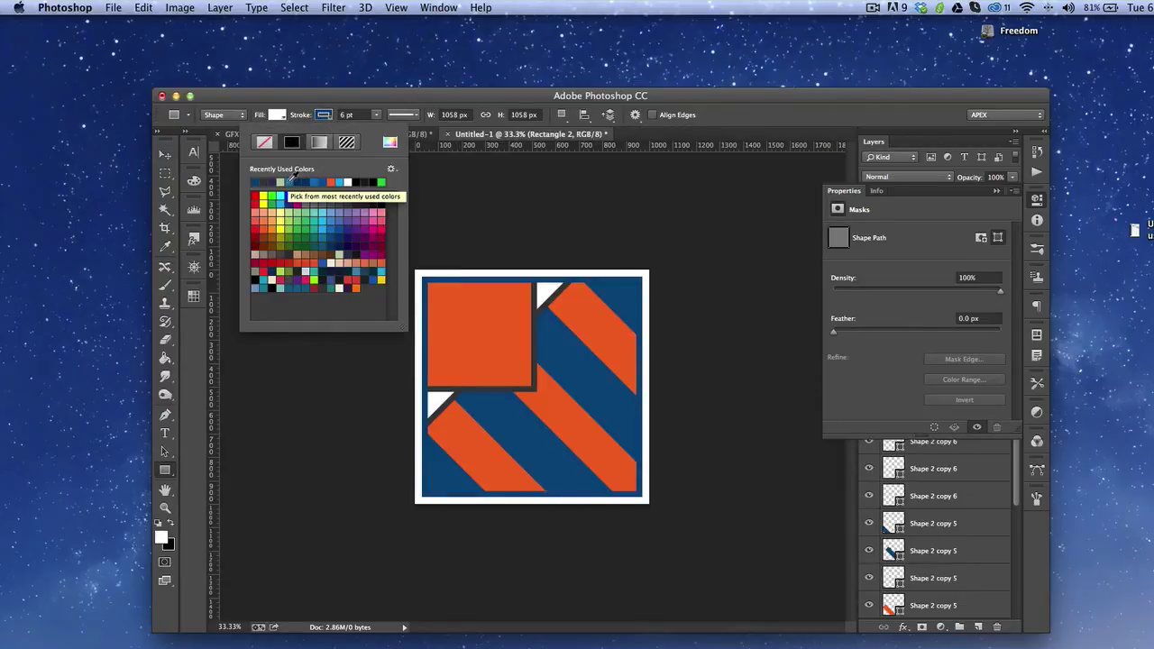
pyautogui.click(855, 329)
pyautogui.press('v')
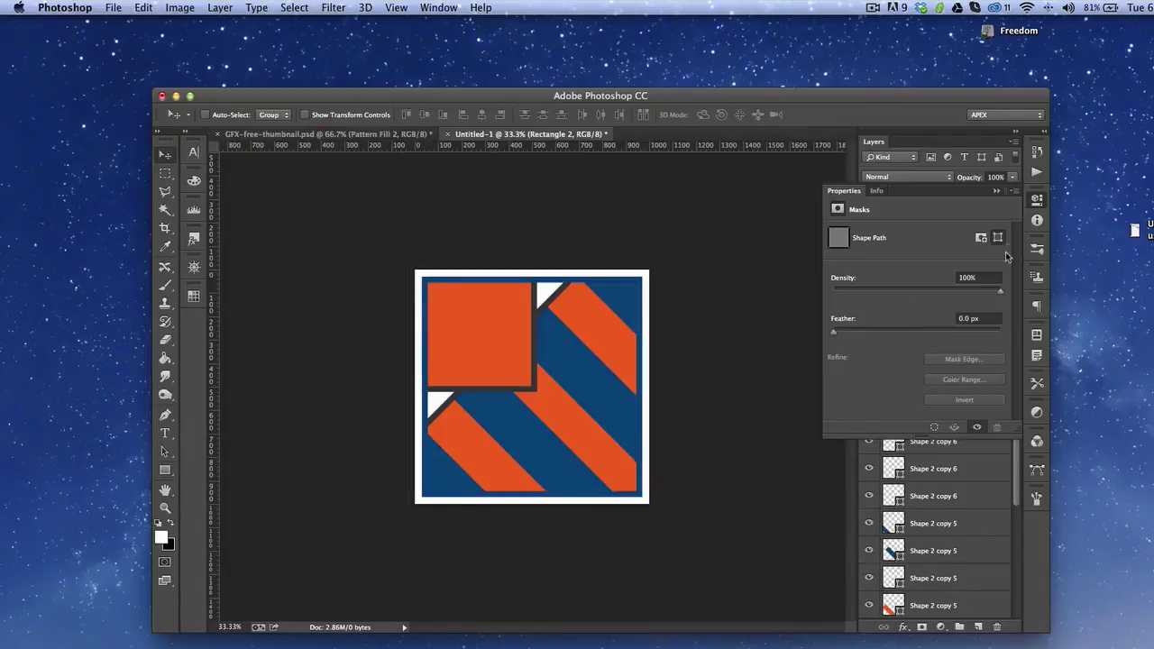
# Set the stroke of the white diagonal corner band (Shape 2) to the dark blue used for the stripes.
pyautogui.click(1036, 201)
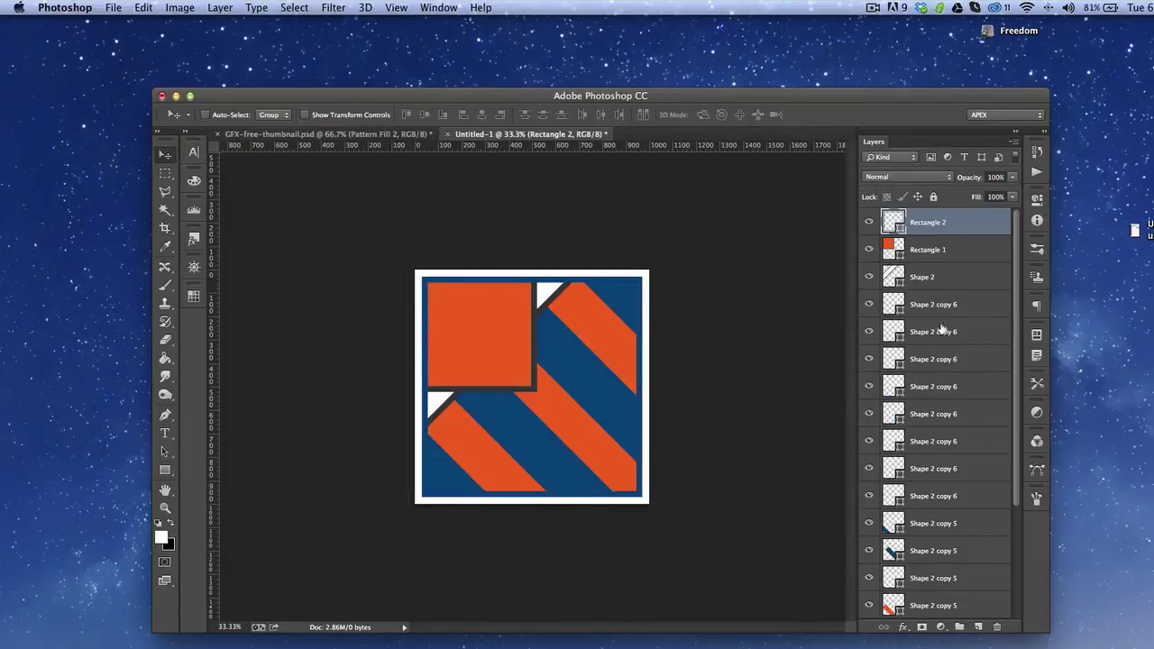
pyautogui.click(921, 283)
pyautogui.press('u')
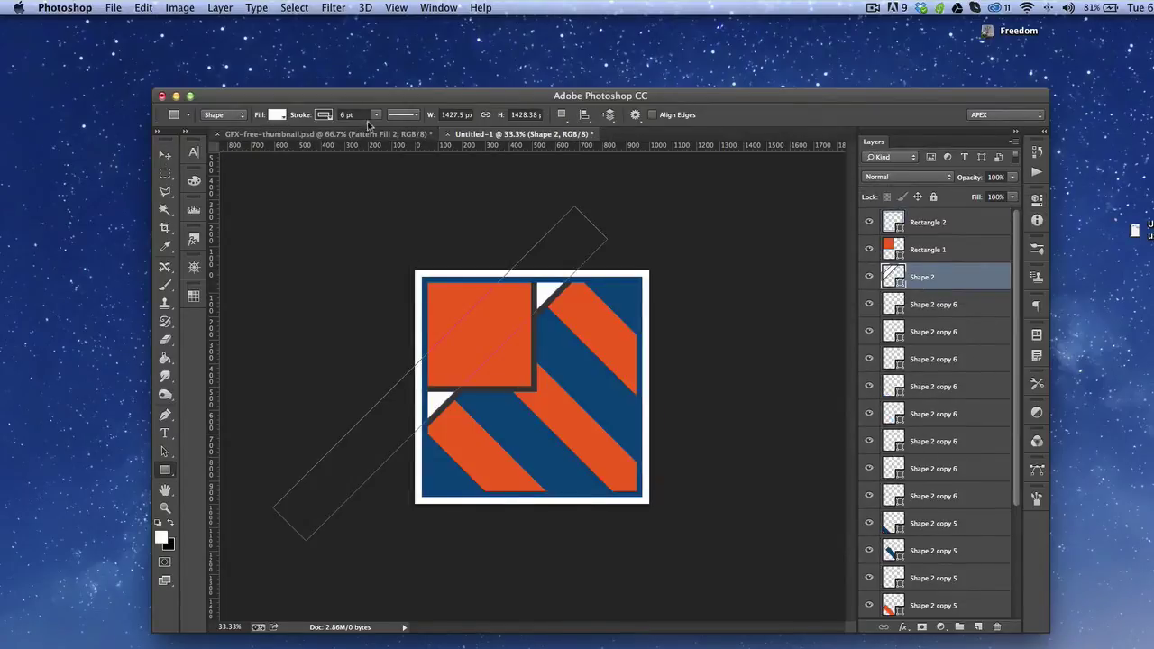
pyautogui.click(324, 116)
pyautogui.press('Escape')
pyautogui.press('v')
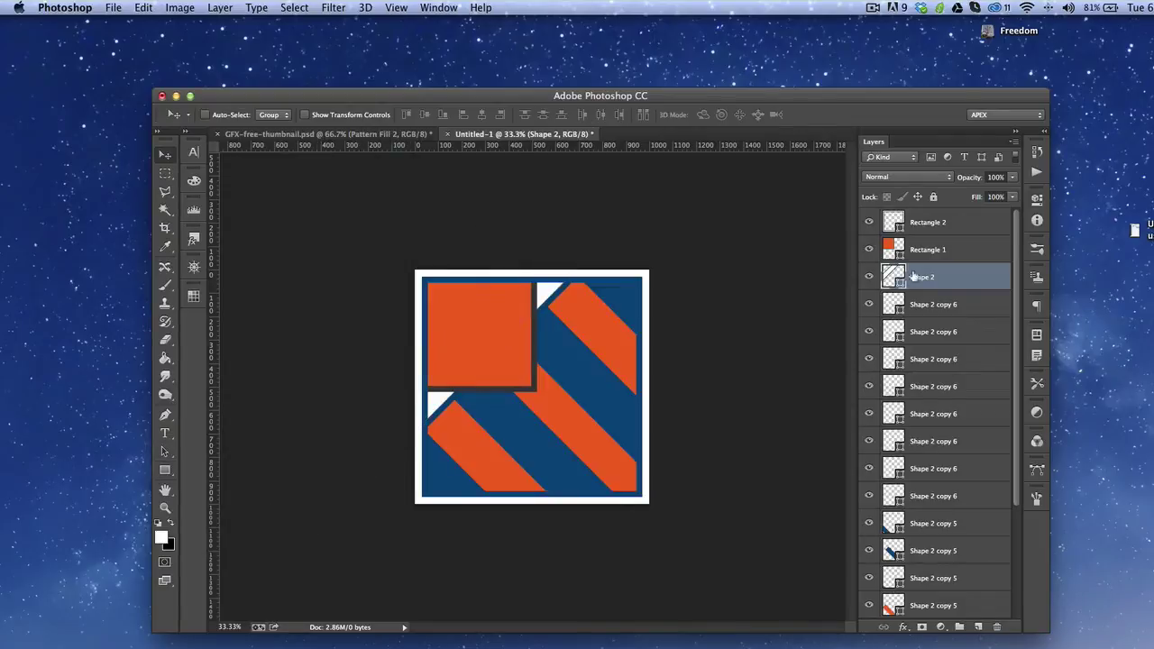
# Set the orange square's stroke to the same dark blue as the stripes.
pyautogui.click(917, 252)
pyautogui.press('u')
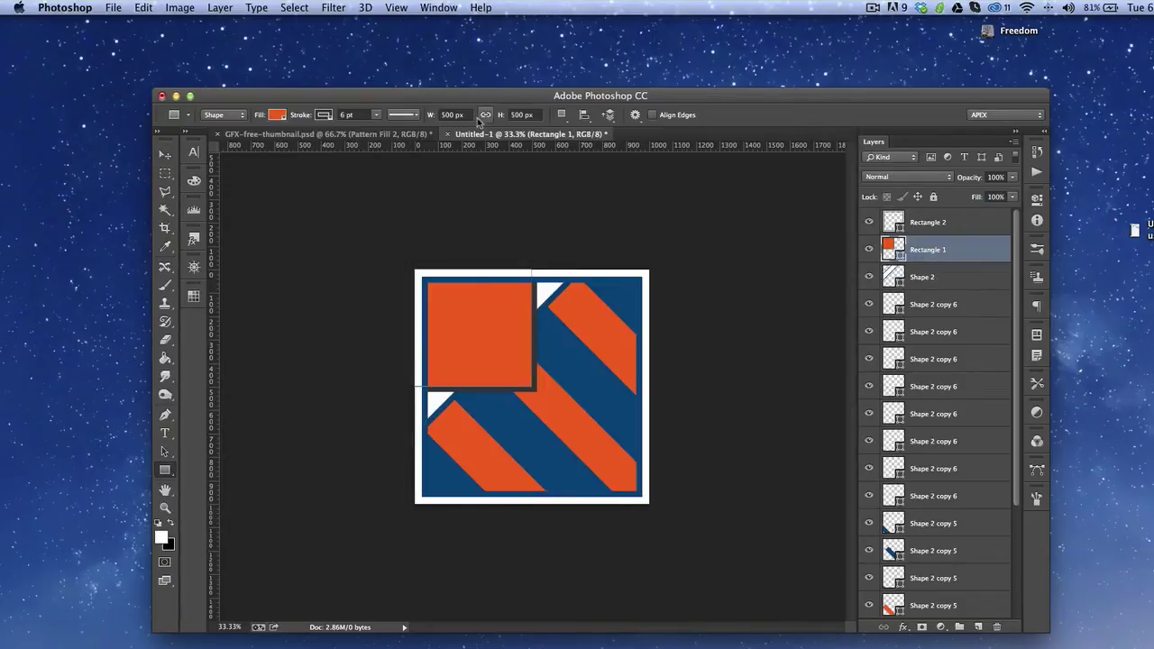
pyautogui.click(324, 116)
pyautogui.press('Escape')
pyautogui.press('v')
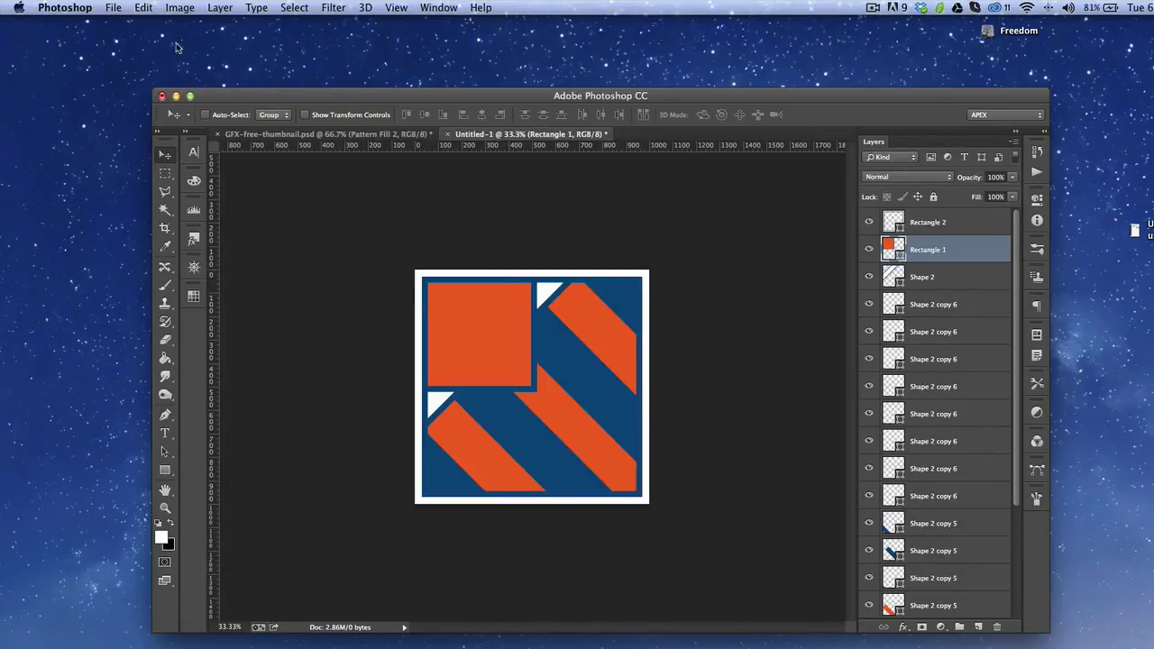
# Define the finished tile artwork as a new pattern with the default name.
pyautogui.click(180, 7)
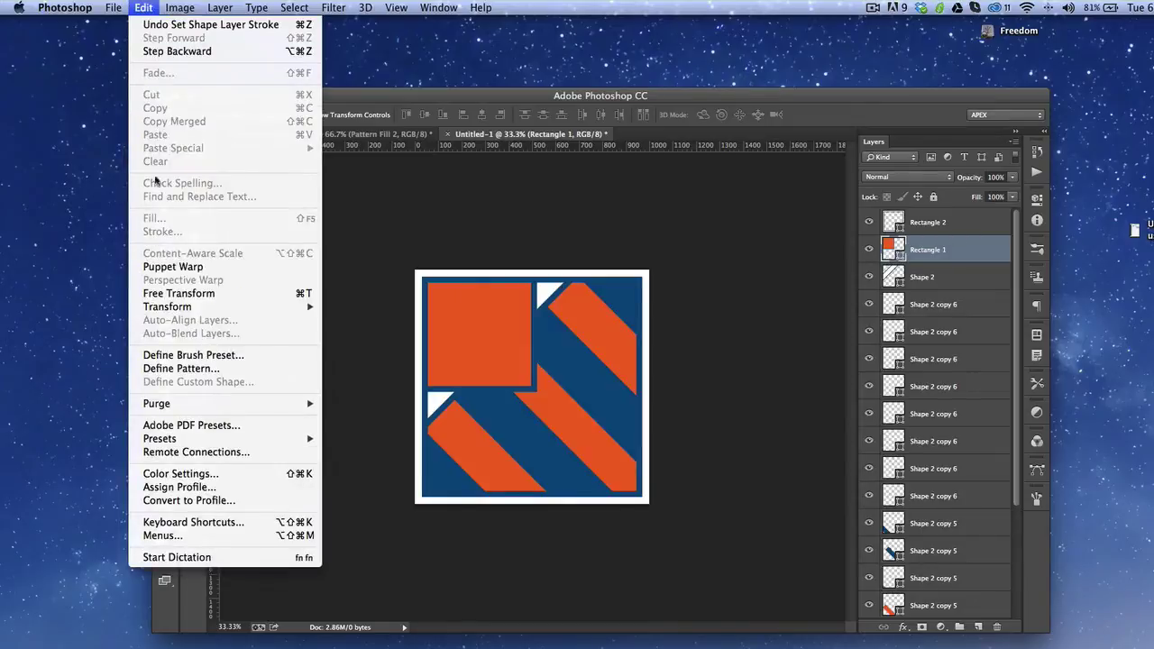
pyautogui.click(176, 368)
pyautogui.press('Return')
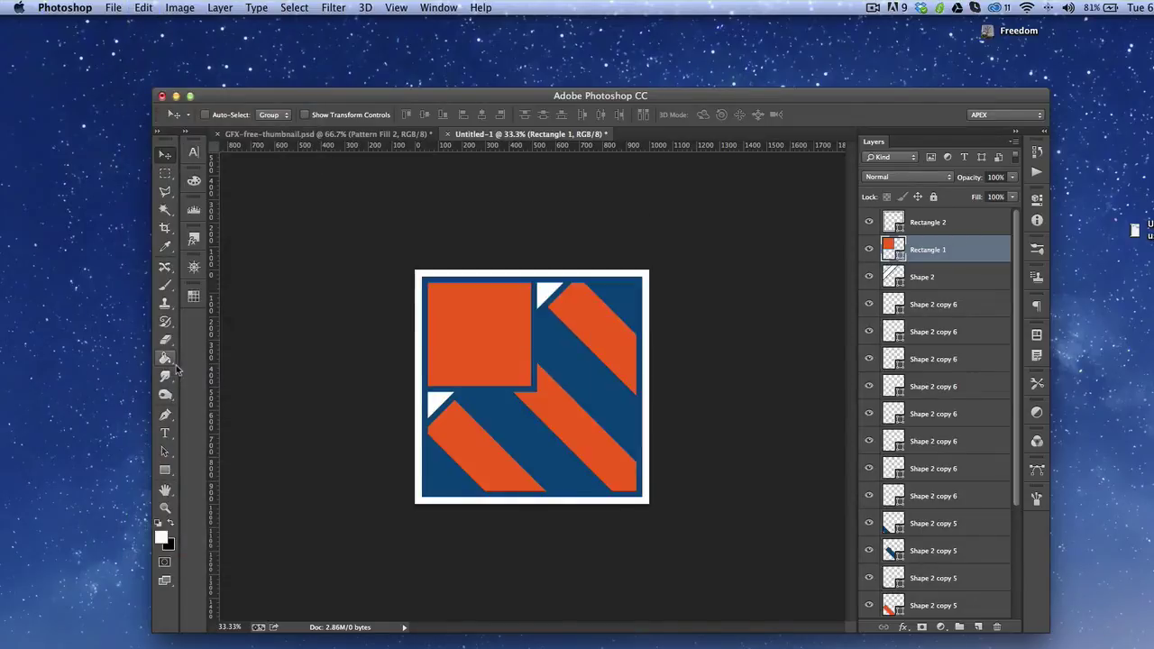
# Create a new document of 1280 by 720 pixels at 300 pixels/inch with a white background.
pyautogui.click(392, 134)
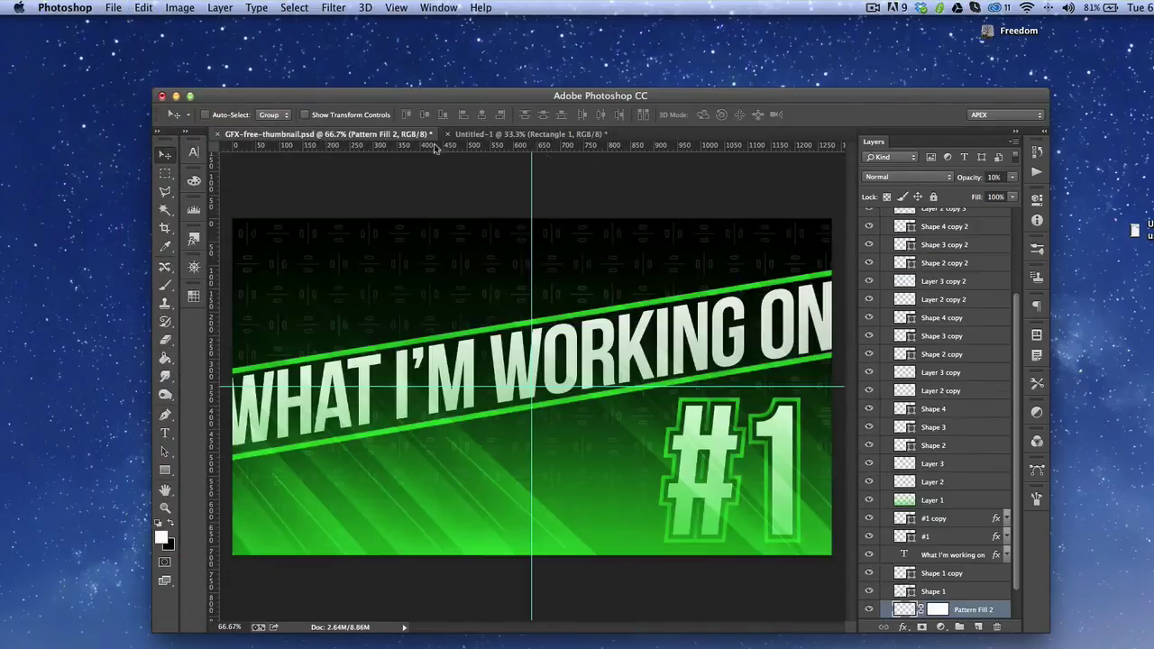
pyautogui.click(566, 135)
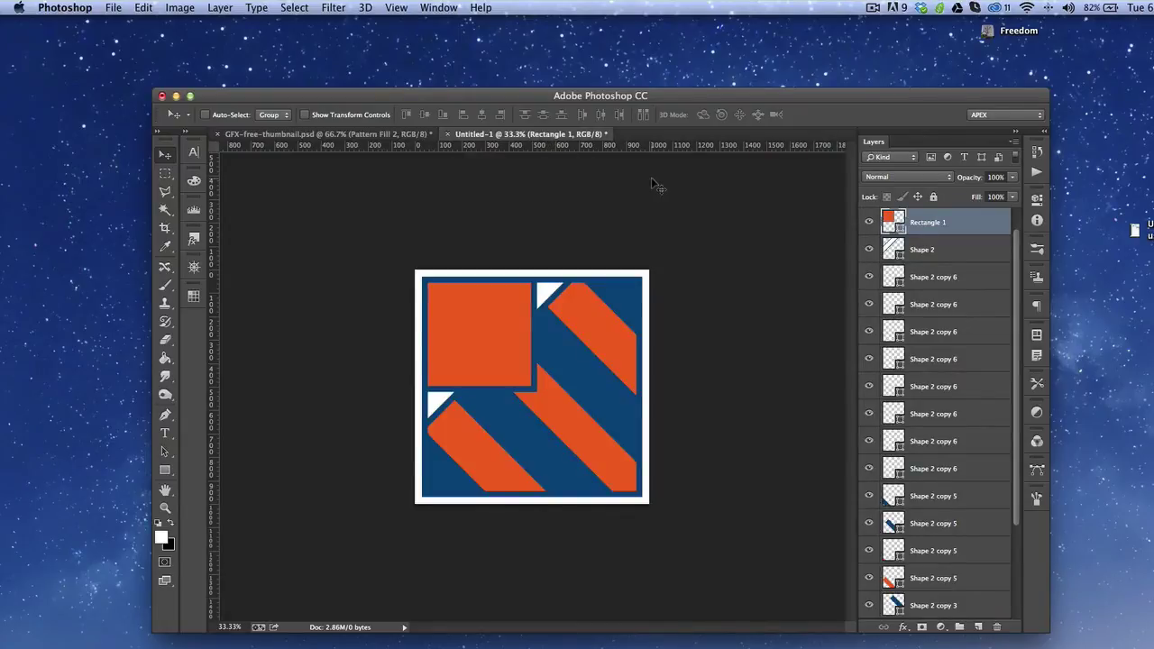
pyautogui.press('super+n')
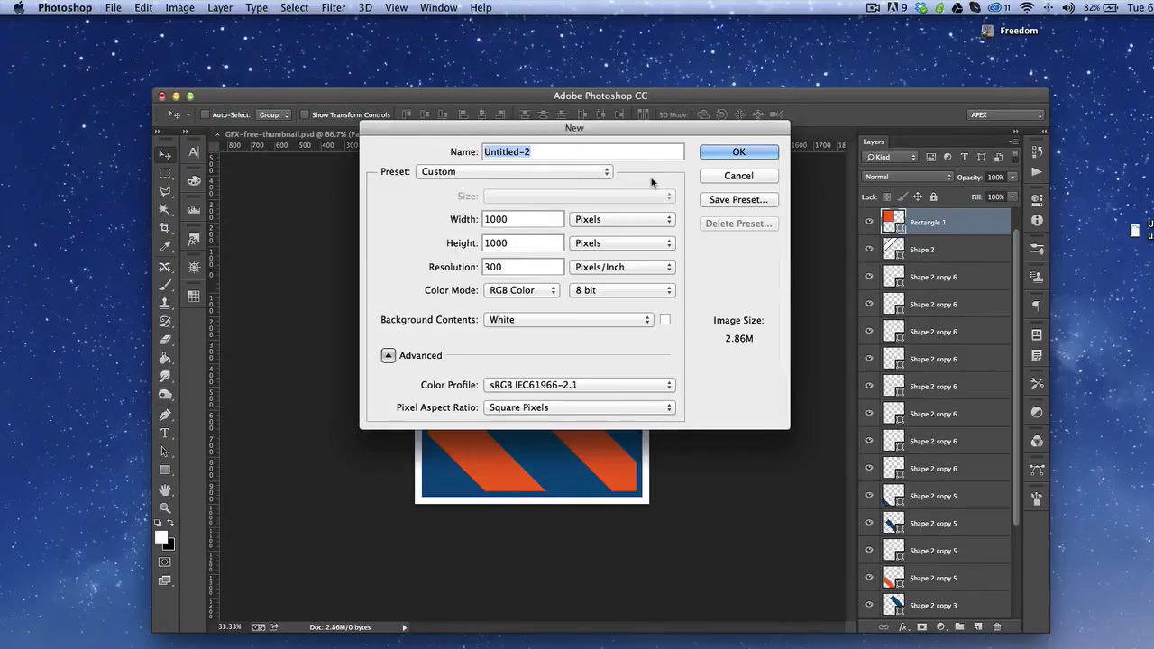
pyautogui.press('Tab')
pyautogui.write('1280')
pyautogui.press('Tab')
pyautogui.write('72')
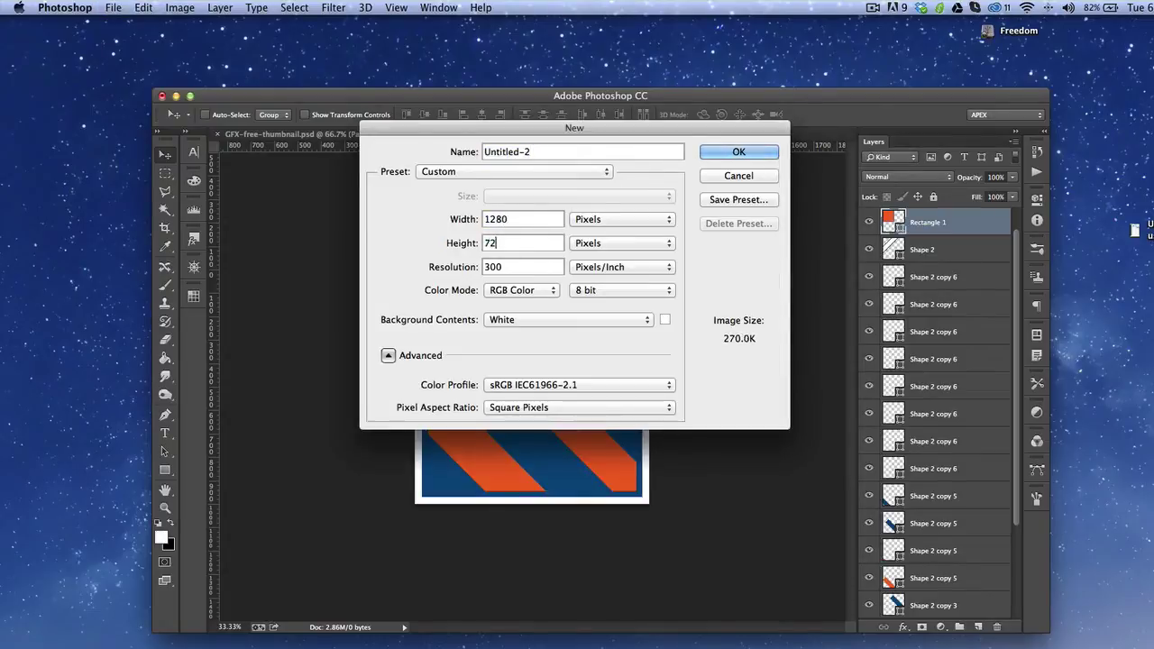
pyautogui.write('0')
pyautogui.press('Return')
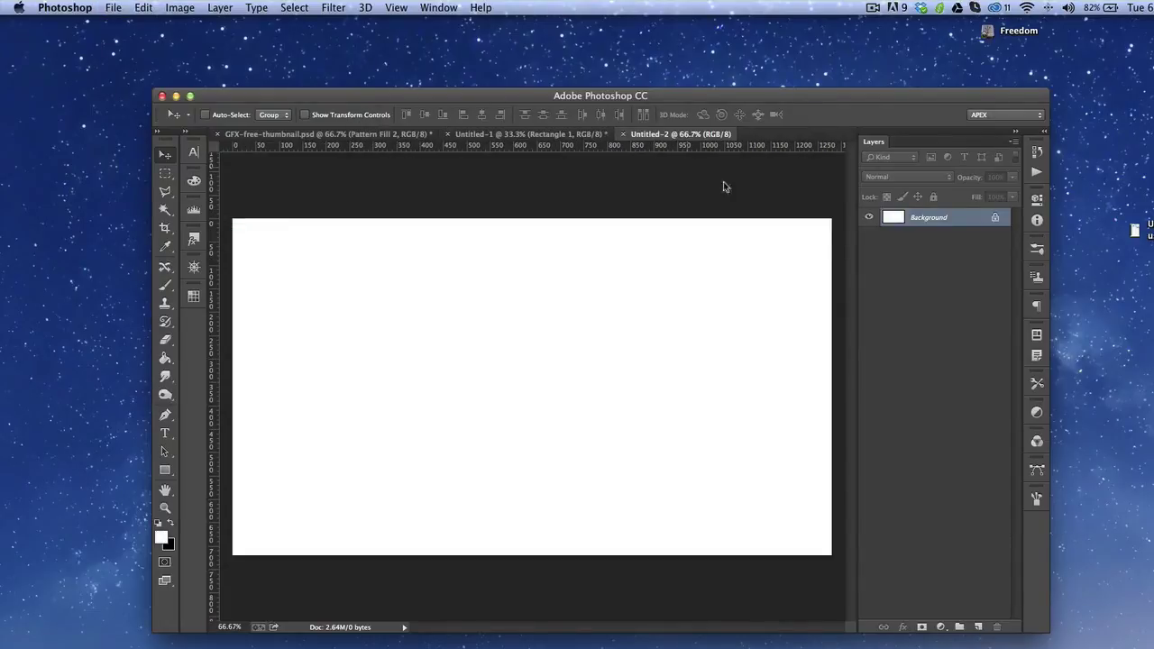
# Add a pattern fill layer using the new tile pattern and reduce its scale to 10%.
pyautogui.click(940, 627)
pyautogui.click(965, 648)
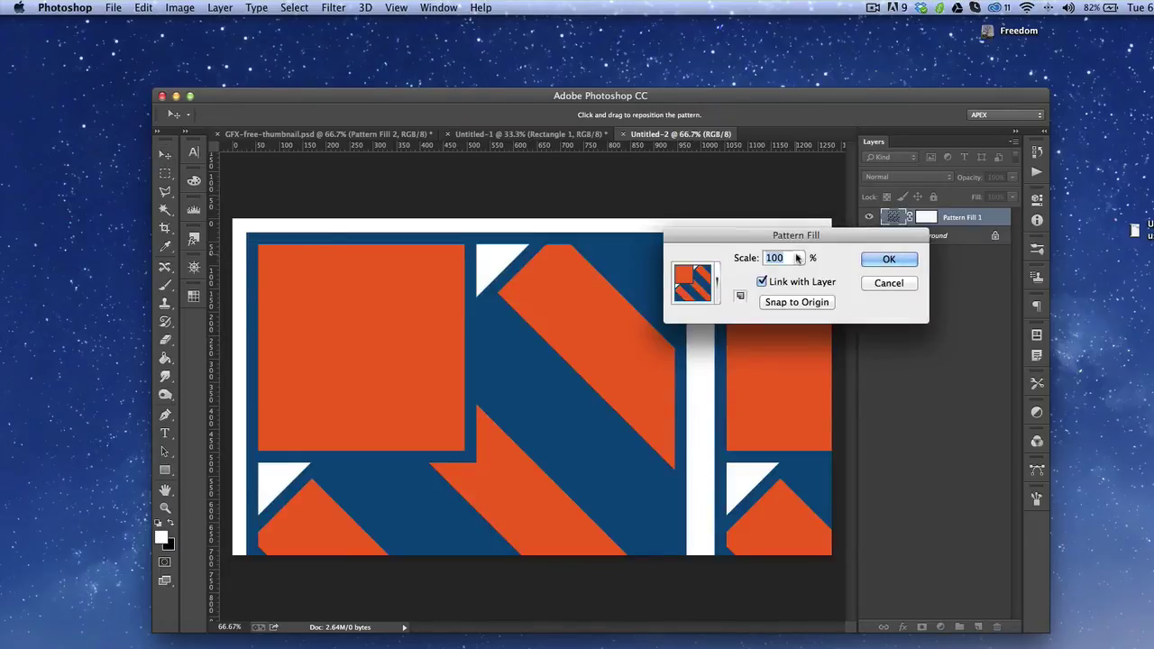
pyautogui.write('20')
pyautogui.press('BackSpace')
pyautogui.press('BackSpace')
pyautogui.write('10')
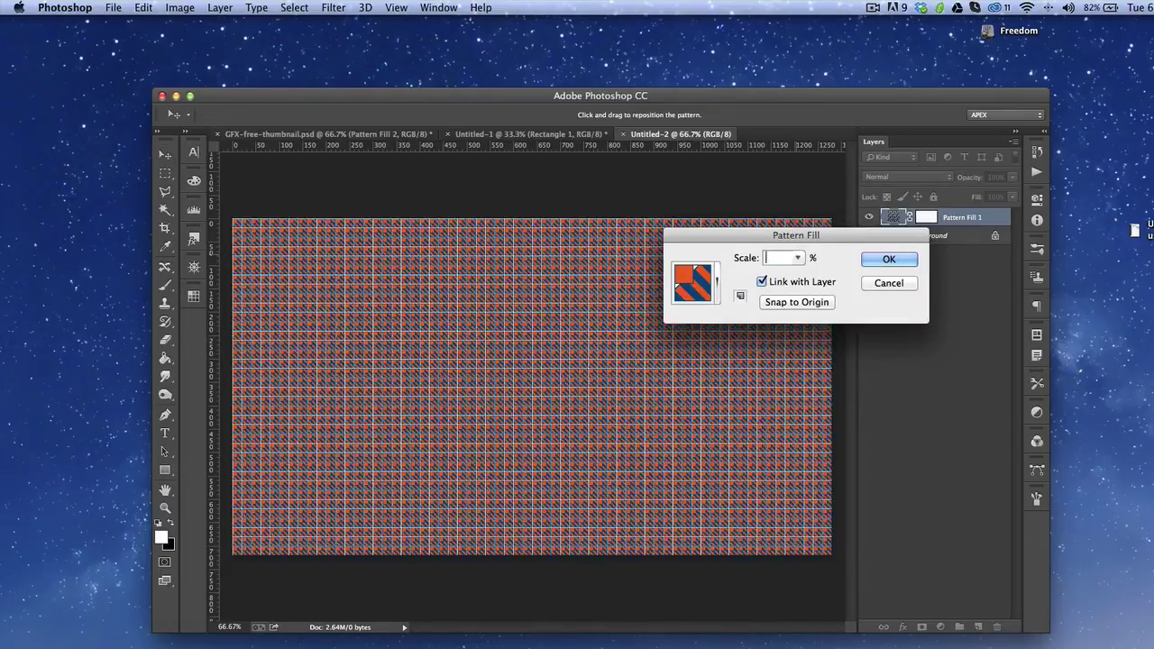
# Compare pattern scales of 7% and 5%, and settle on 6% for the pattern fill.
pyautogui.press('BackSpace')
pyautogui.press('BackSpace')
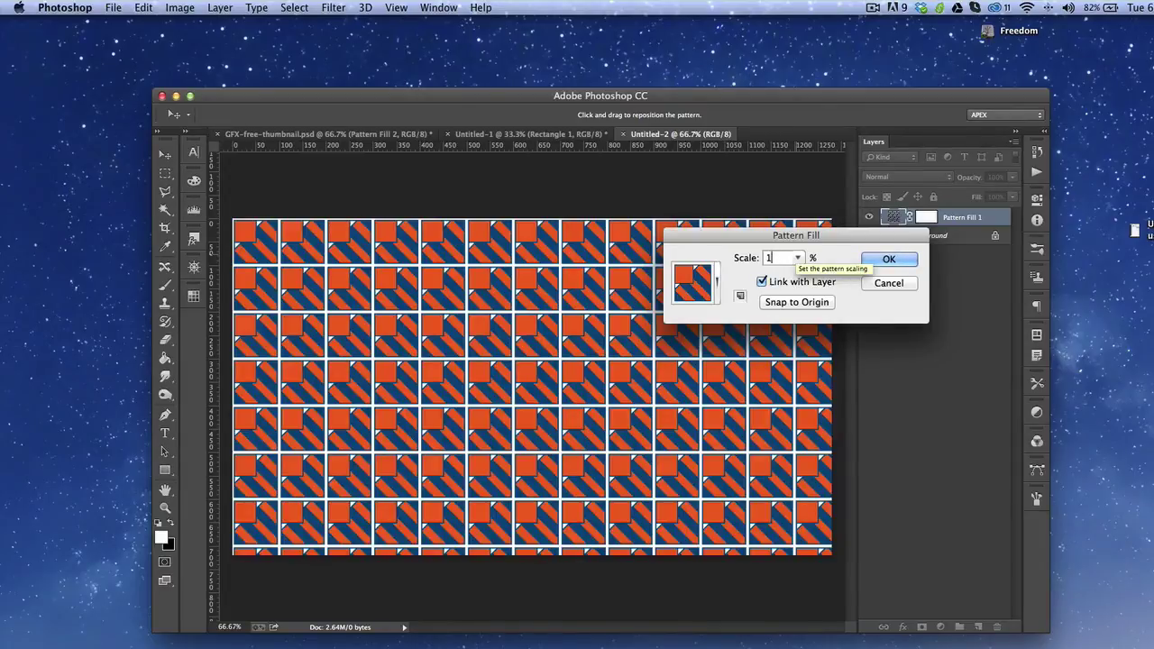
pyautogui.write('7')
pyautogui.press('BackSpace')
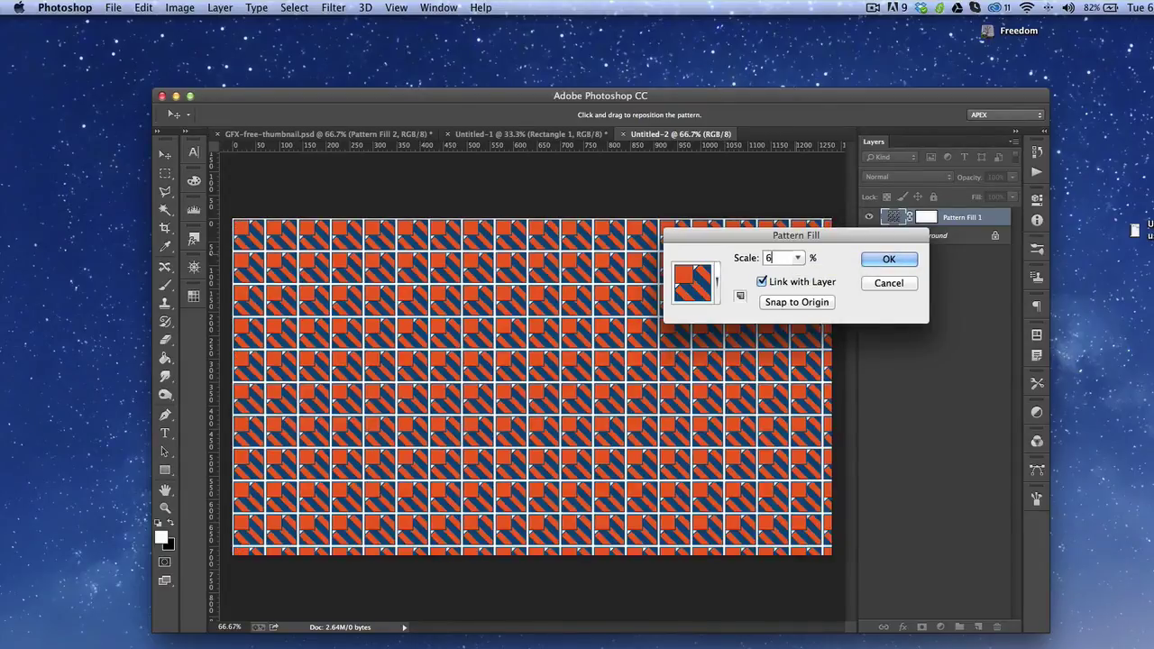
pyautogui.write('5')
pyautogui.press('BackSpace')
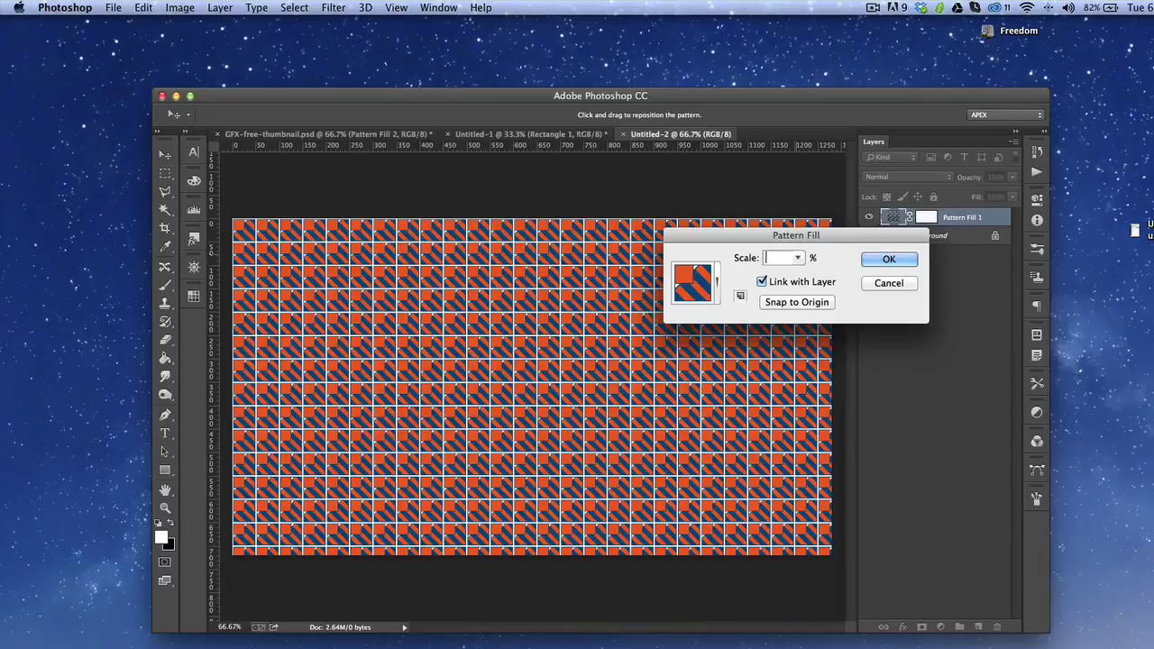
pyautogui.write('7')
pyautogui.press('BackSpace')
pyautogui.write('6')
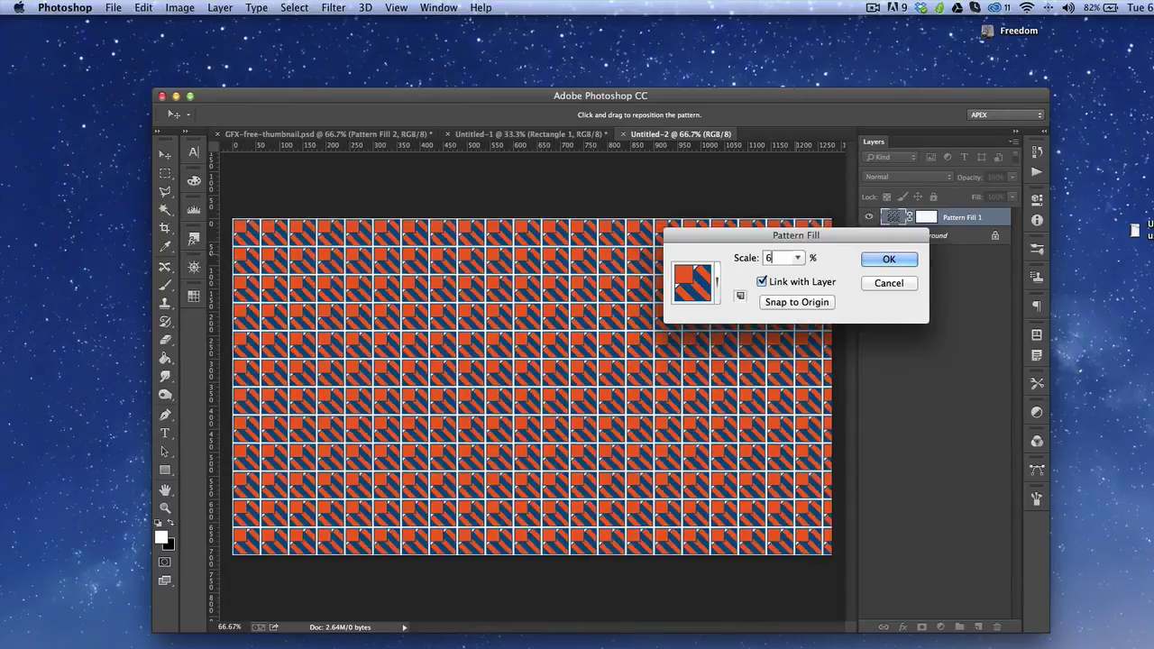
pyautogui.press('Return')
# Lower the pattern fill layer's opacity to 40% and inspect the repeating tiles up close.
pyautogui.press('3')
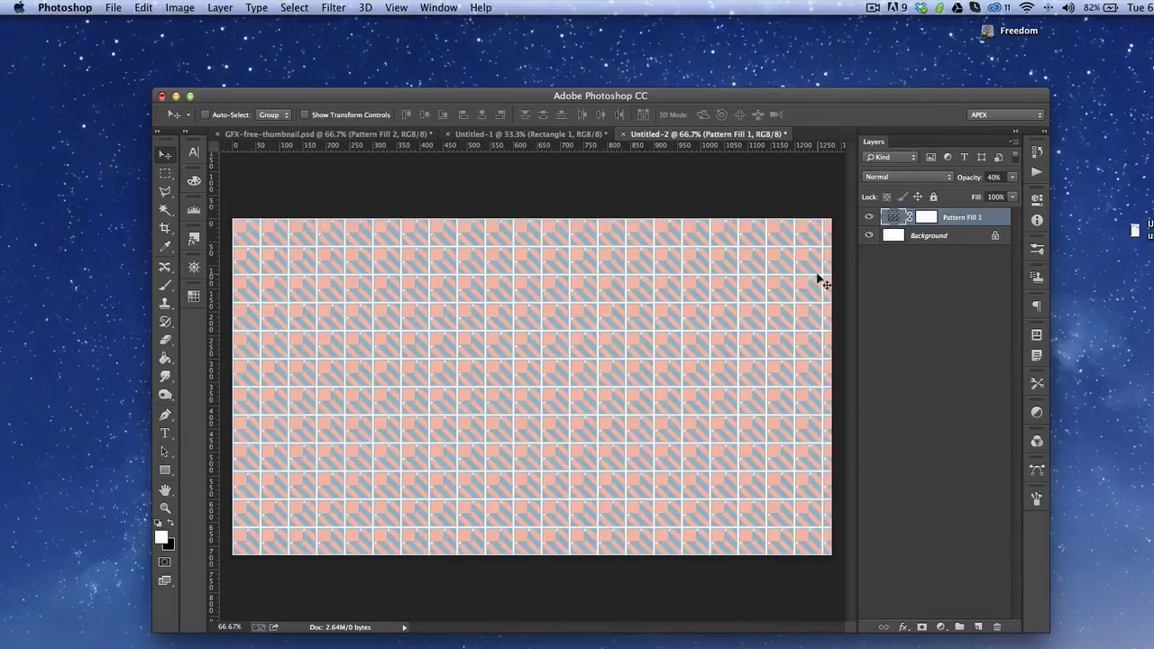
pyautogui.press('z')
pyautogui.click(631, 289)
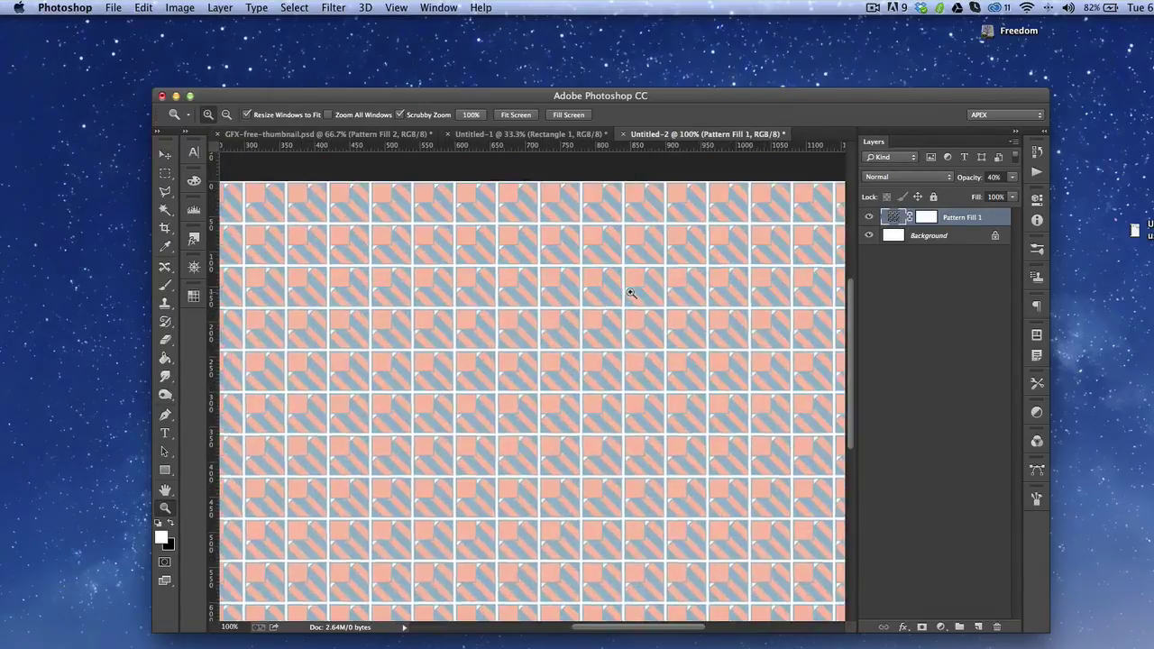
pyautogui.click(633, 291)
pyautogui.press('v')
pyautogui.press('z')
pyautogui.keyDown('alt'); pyautogui.click(701, 352); pyautogui.keyUp('alt')
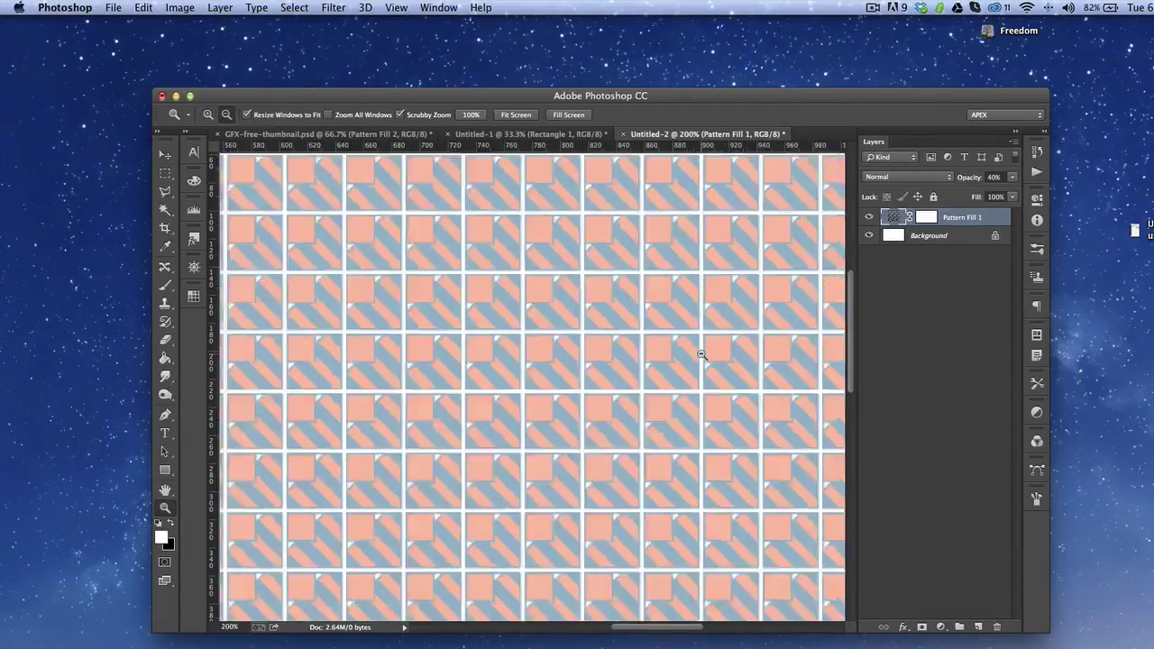
pyautogui.keyDown('alt'); pyautogui.click(701, 353); pyautogui.keyUp('alt')
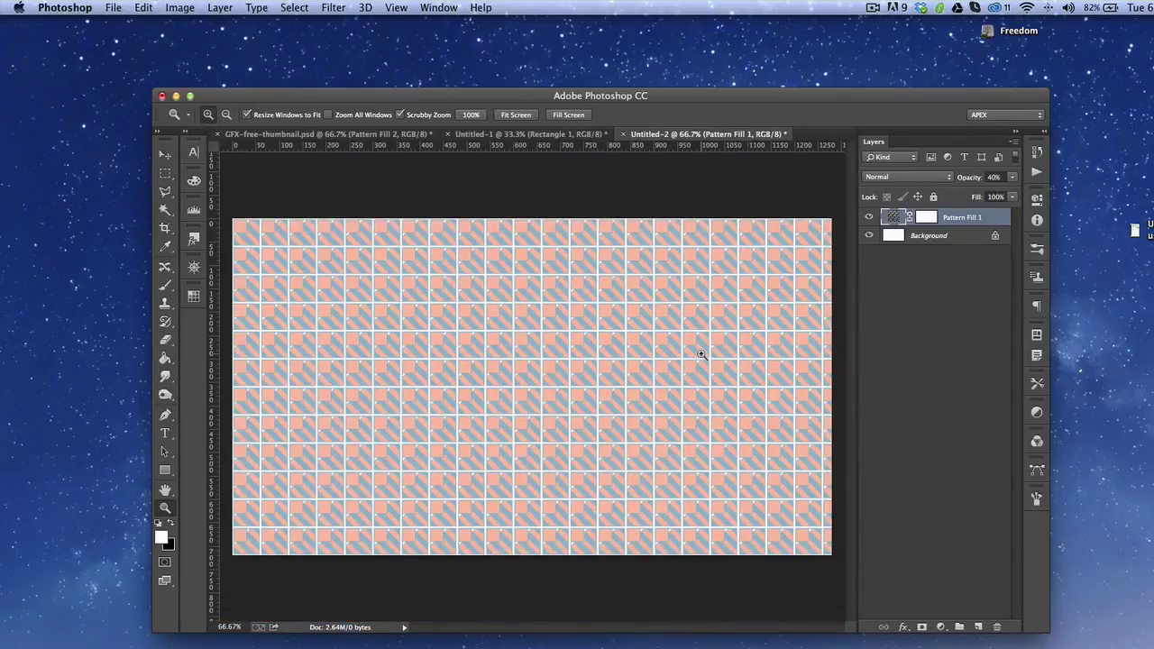
# Rasterize the pattern fill layer and return to the Untitled-1 tile document.
pyautogui.rightClick(938, 219)
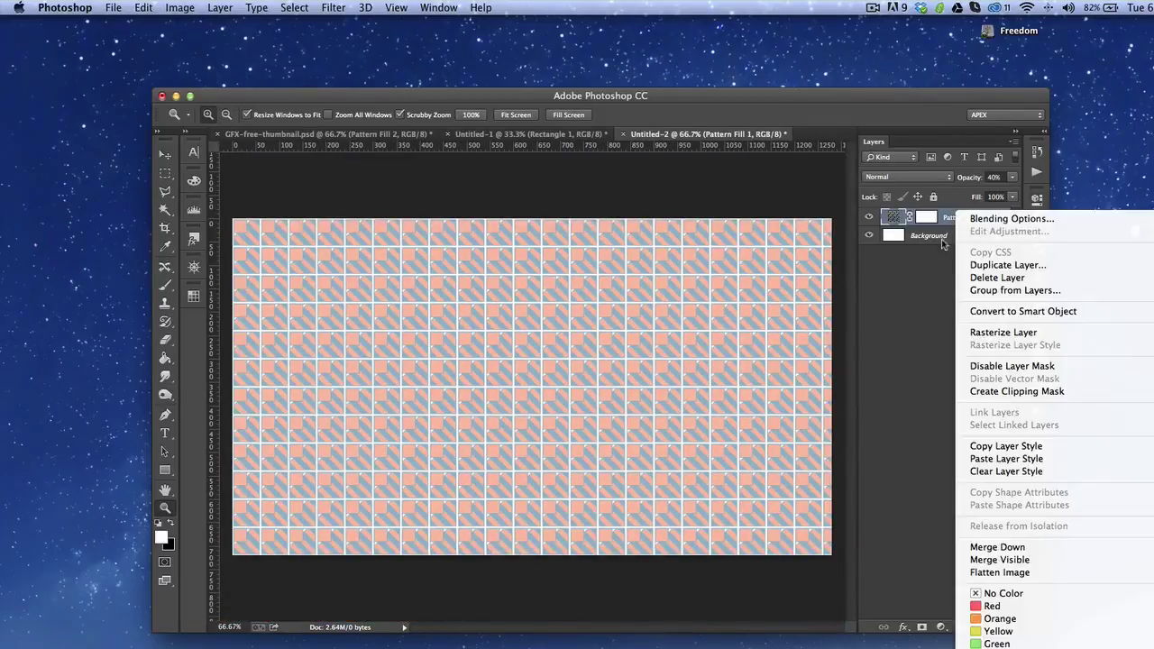
pyautogui.click(1021, 336)
pyautogui.click(527, 134)
pyautogui.press('v')
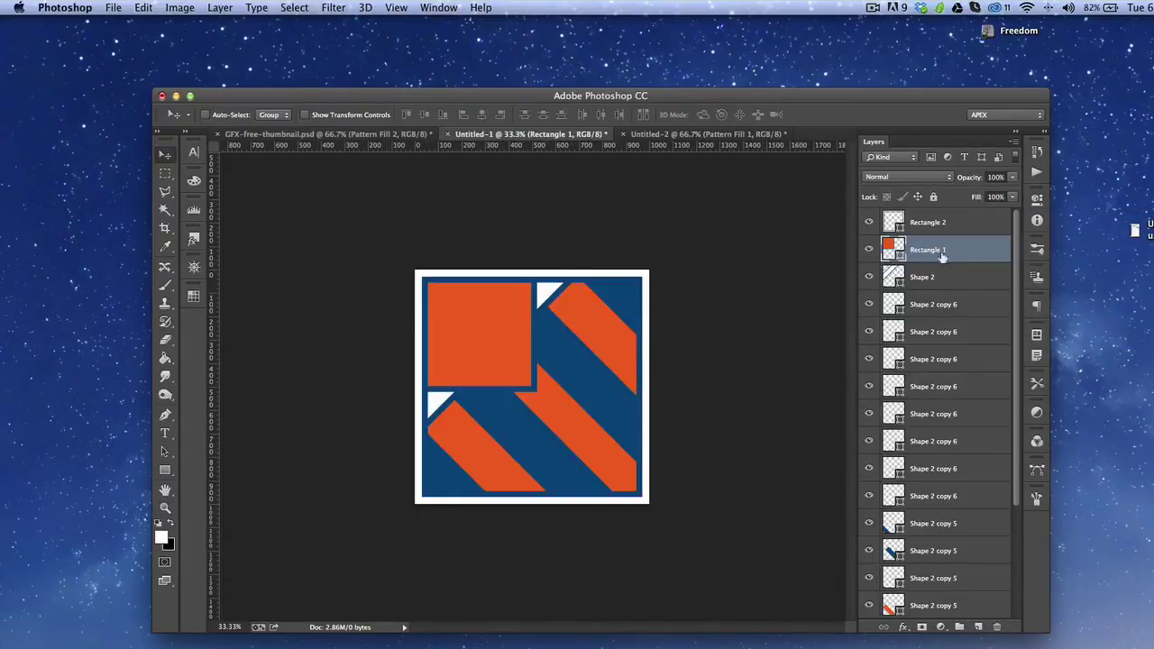
# Add a new layer above the white frame and show the guides.
pyautogui.click(944, 226)
pyautogui.scroll(-5, 952, 307)
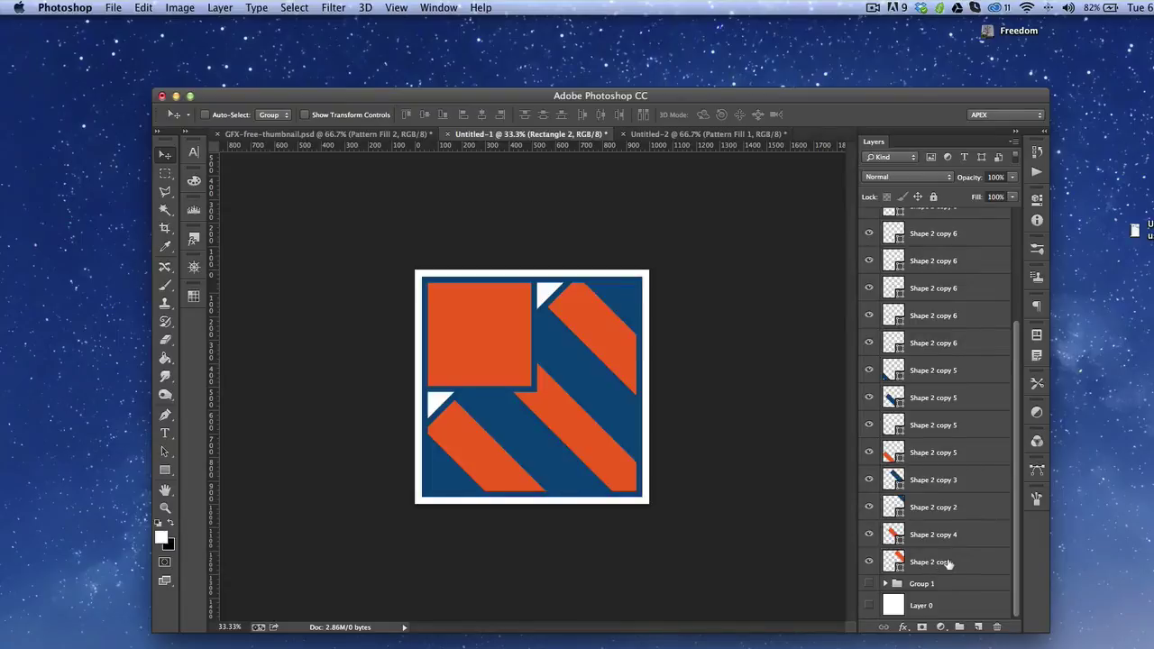
pyautogui.press('u')
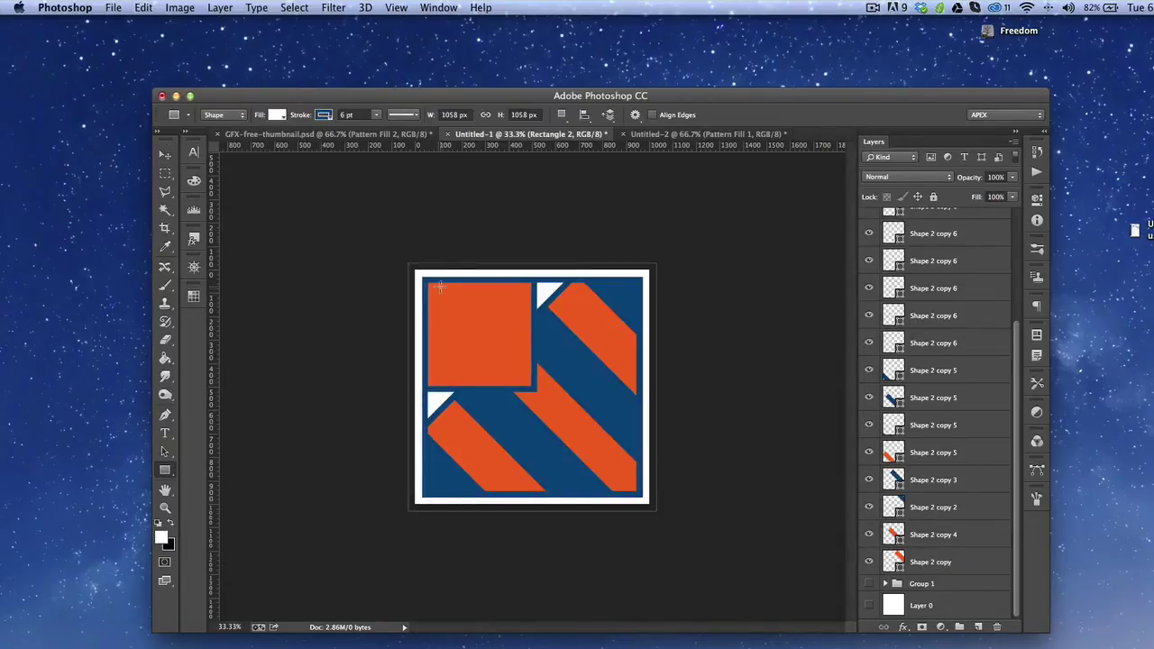
pyautogui.scroll(5, 932, 434)
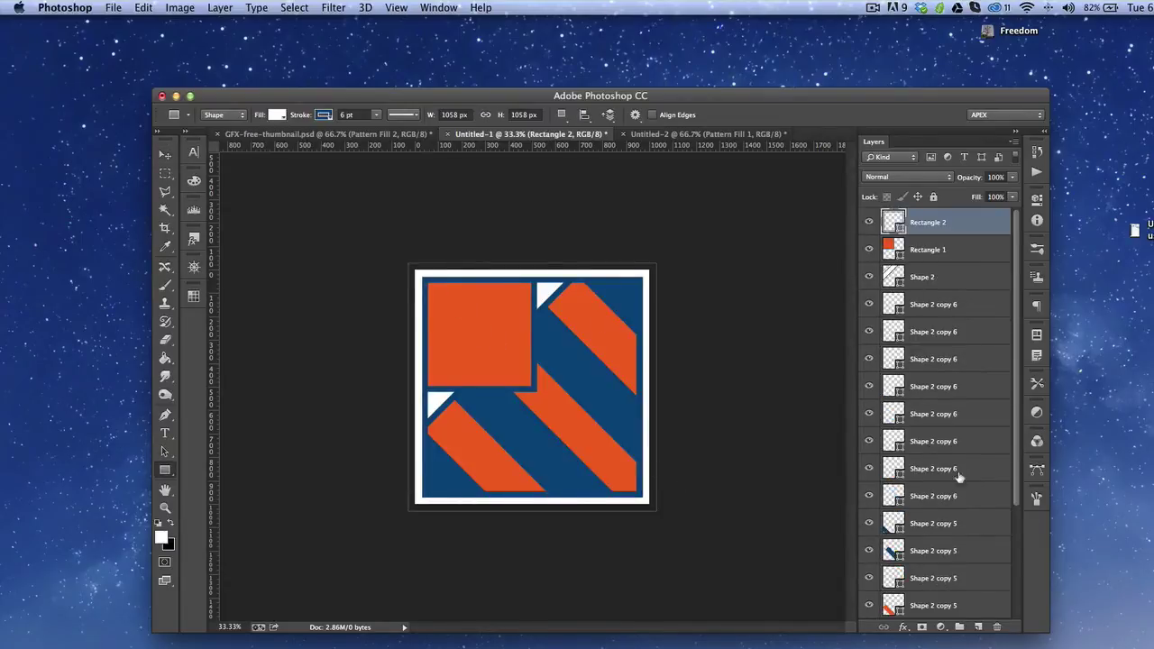
pyautogui.click(978, 627)
pyautogui.press('super+semicolon')
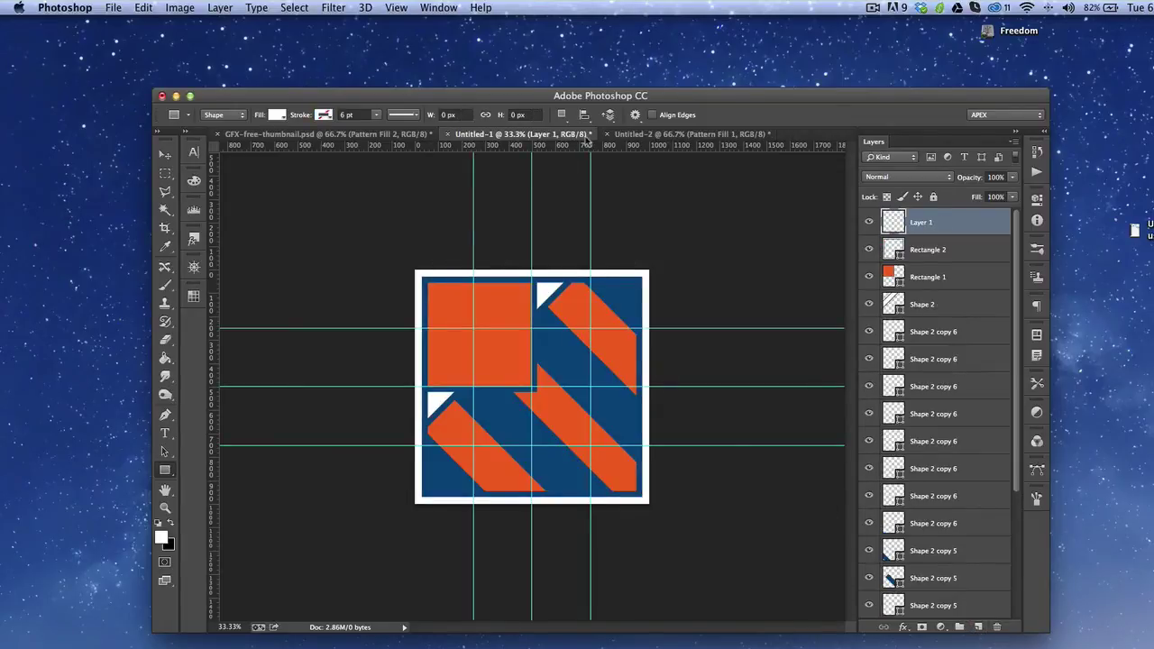
# With the Line tool at 20 px weight, draw a white vertical line about 1040 px long down the tile's centre.
pyautogui.hotkey('shift', 'u')
pyautogui.hotkey('shift', 'u')
pyautogui.hotkey('shift', 'u')
pyautogui.hotkey('shift', 'u')
pyautogui.click(687, 115)
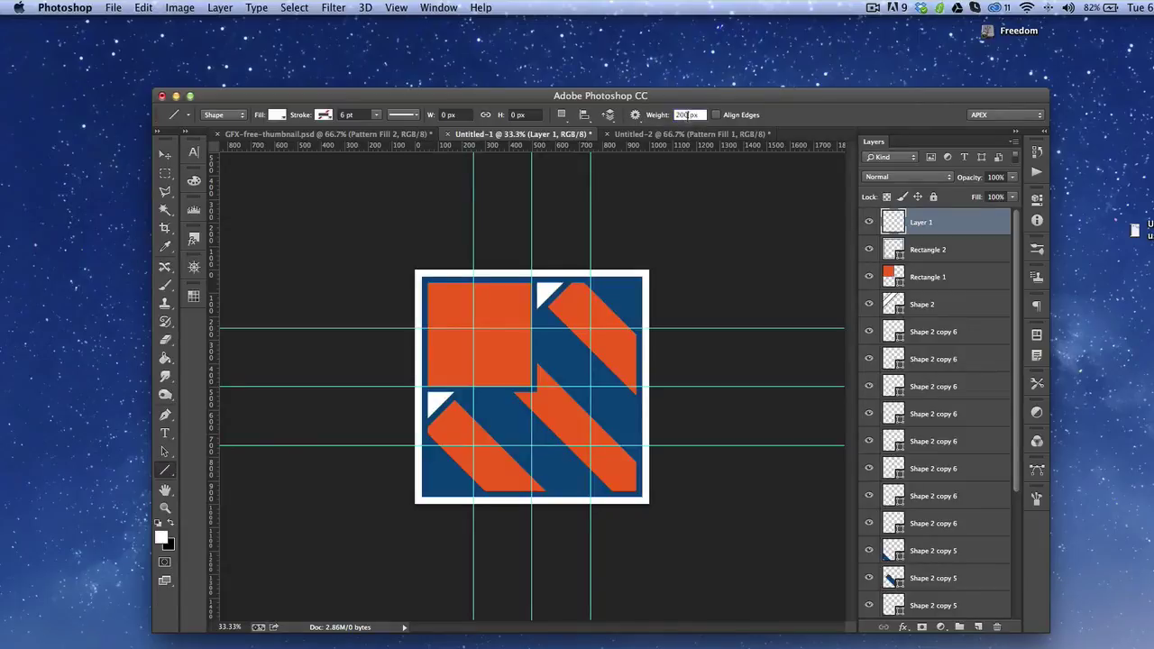
pyautogui.press('BackSpace')
pyautogui.press('Return')
pyautogui.moveTo(531, 268); pyautogui.dragTo(533, 508)
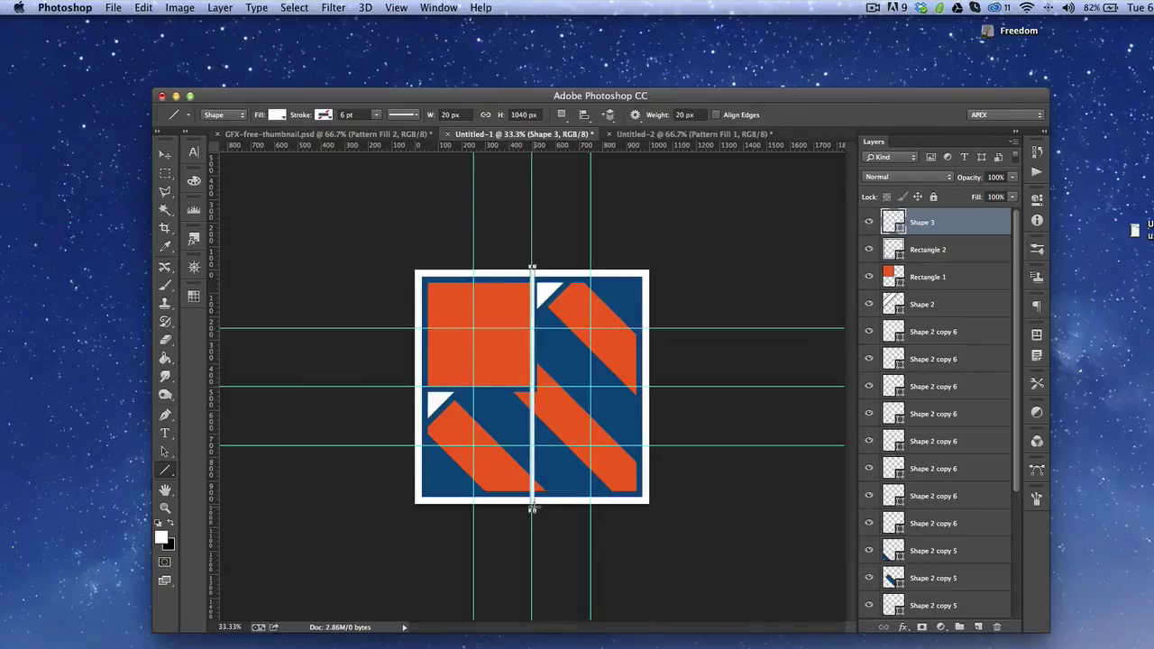
# Nudge the white vertical line into place on the centre guide, at X 499 px and Y 497 px.
pyautogui.press('v')
pyautogui.press('super+t')
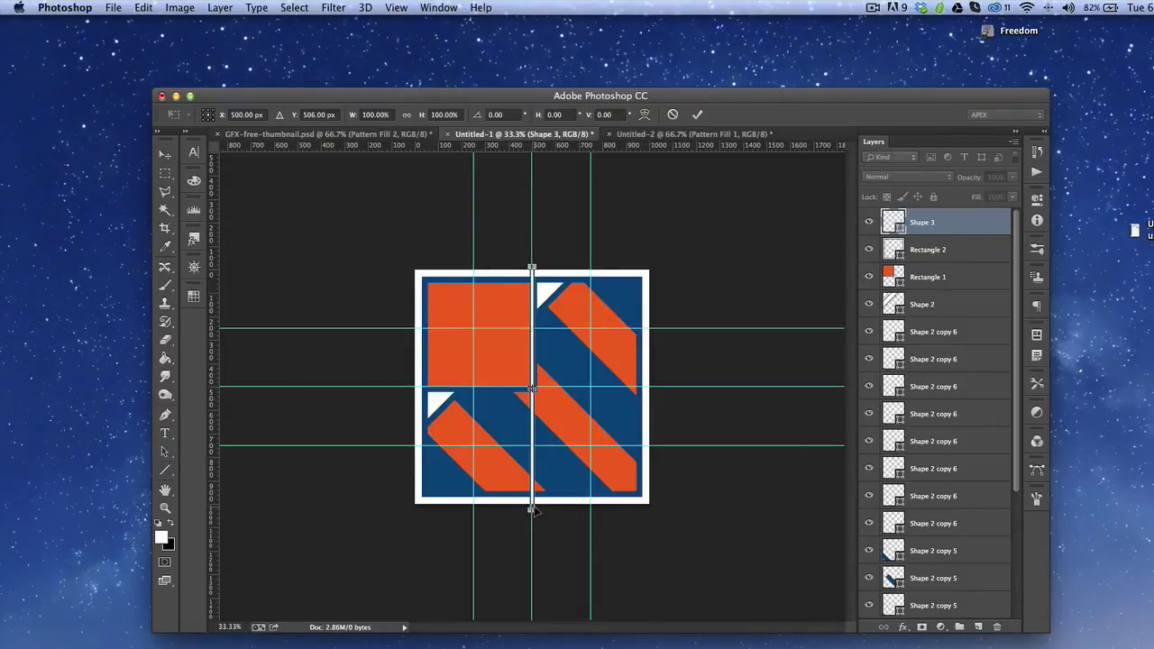
pyautogui.press('Left')
pyautogui.press('Left')
pyautogui.press('Left')
pyautogui.press('Return')
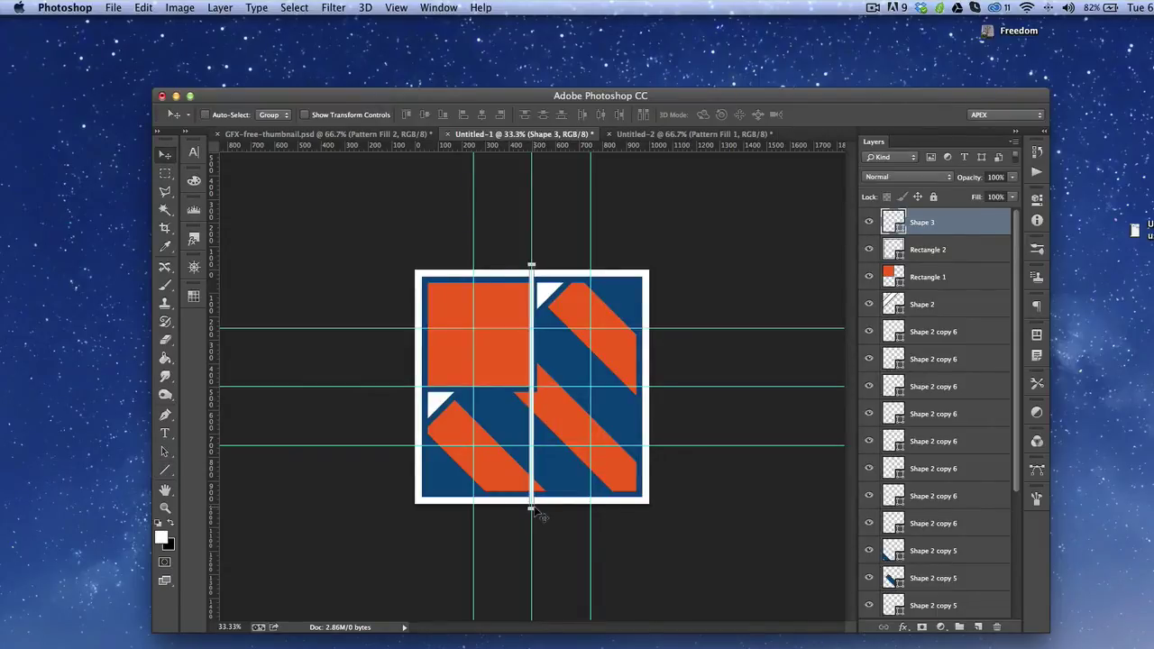
pyautogui.press('z')
pyautogui.click(538, 395)
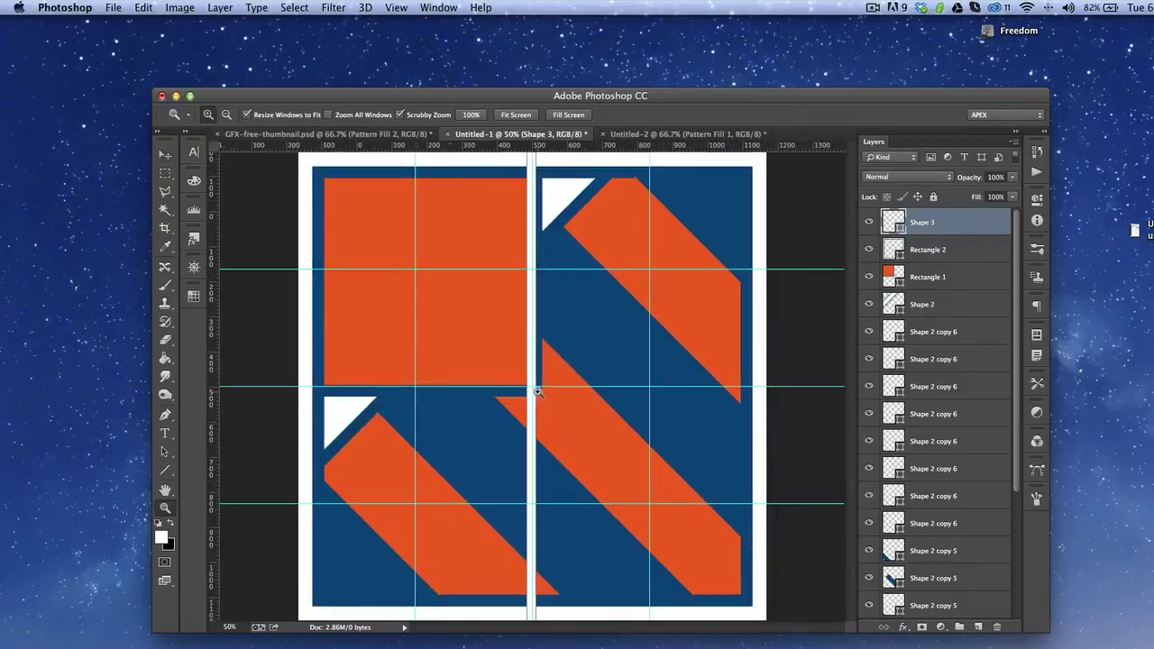
pyautogui.press('super+t')
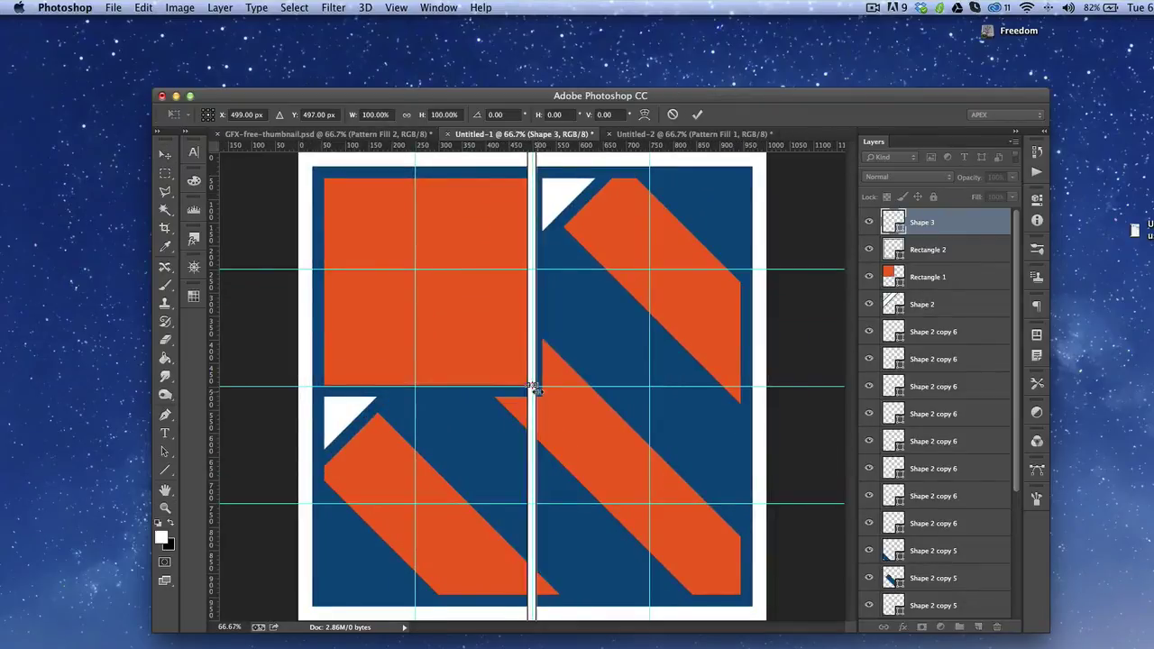
pyautogui.press('Return')
# Duplicate the white vertical line and rotate the copy 90° to form a horizontal line across the tile's centre.
pyautogui.press('super+j')
pyautogui.press('super+t')
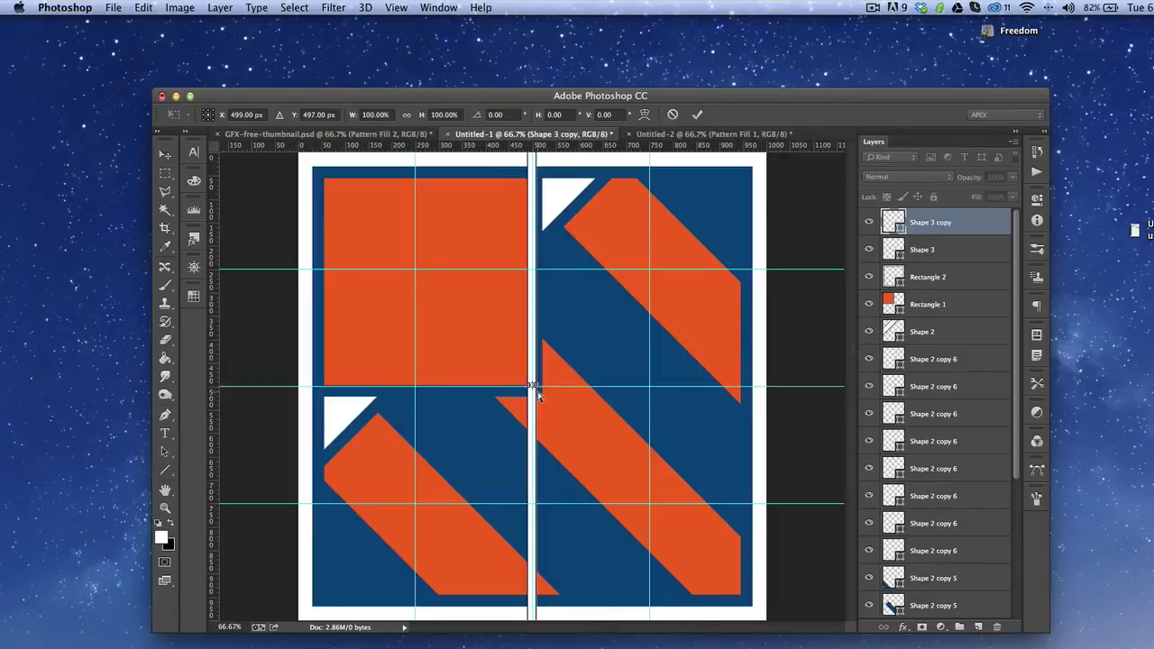
pyautogui.rightClick(553, 385)
pyautogui.click(598, 535)
pyautogui.press('Return')
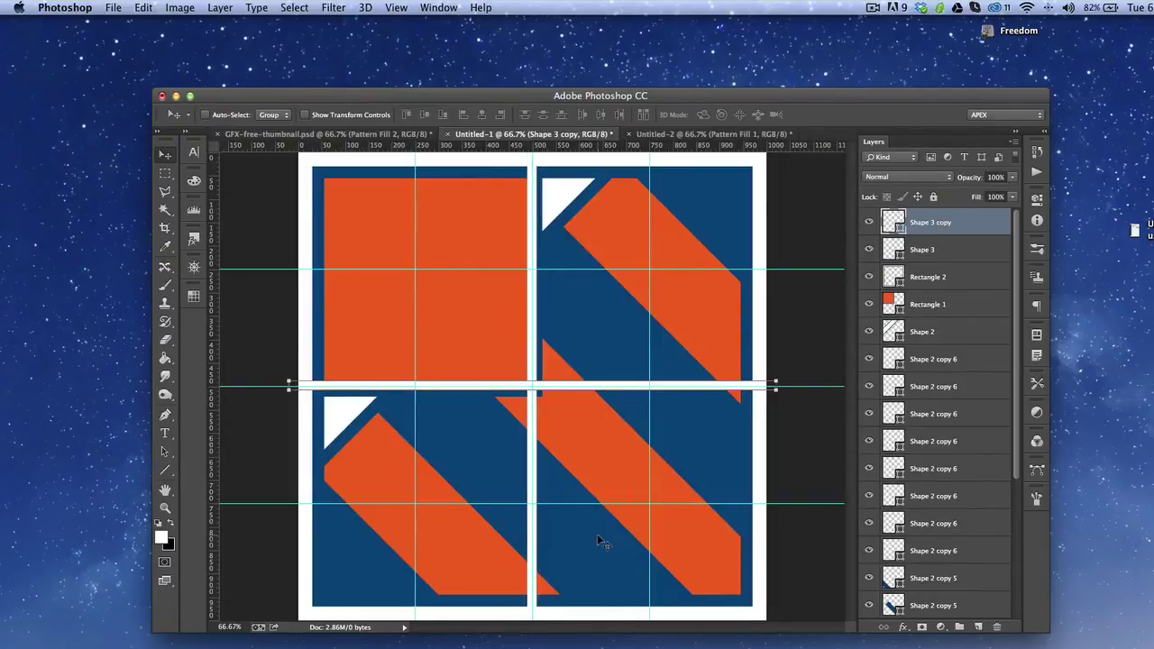
# Group the artwork layers from Rectangle 1 down to the lowest Shape 2 copy.
pyautogui.click(933, 253)
pyautogui.click(938, 280)
pyautogui.click(938, 306)
pyautogui.scroll(-5, 939, 314)
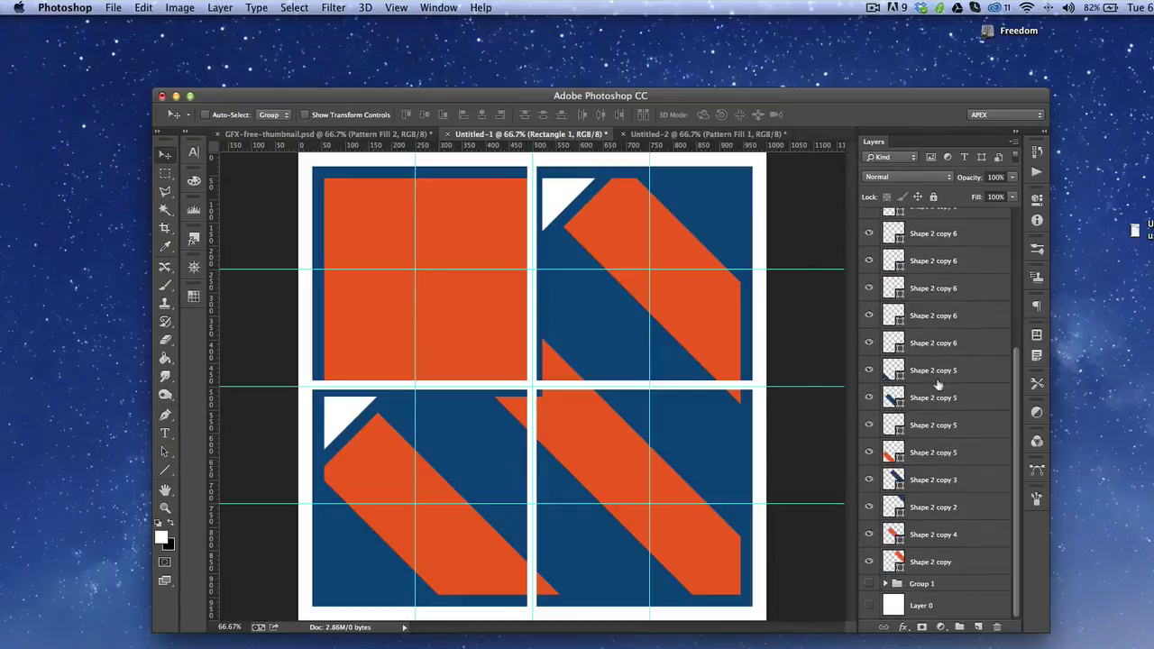
pyautogui.keyDown('shift'); pyautogui.click(941, 563); pyautogui.keyUp('shift')
pyautogui.press('super+g')
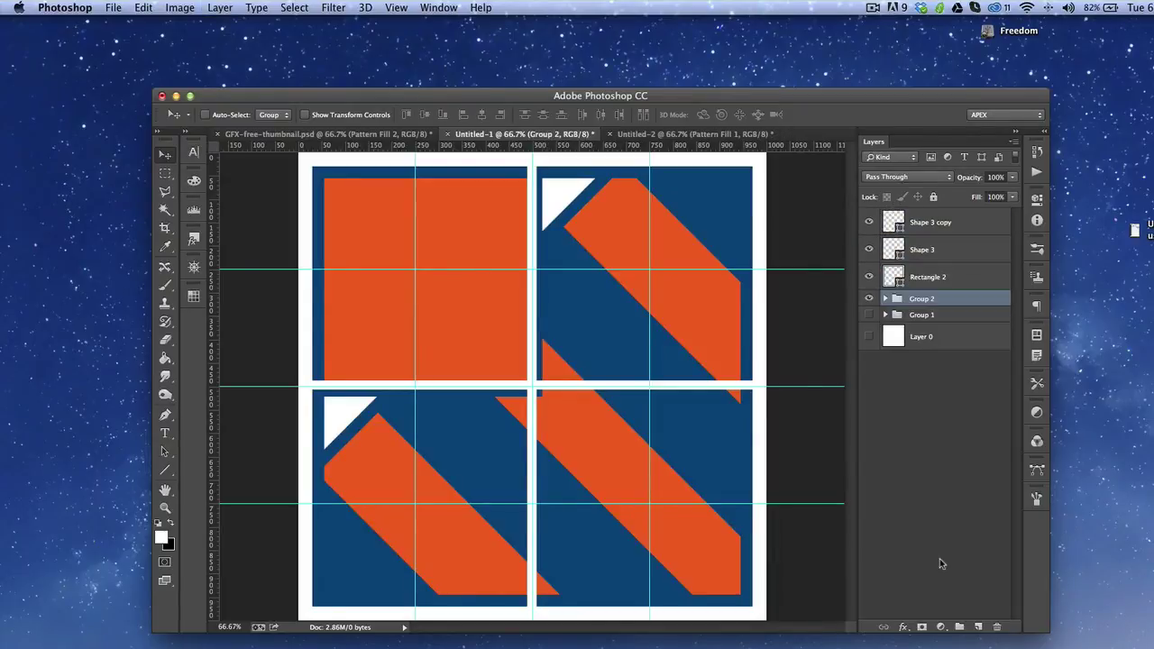
# Duplicate Group 2 and hide the original group.
pyautogui.press('super+t')
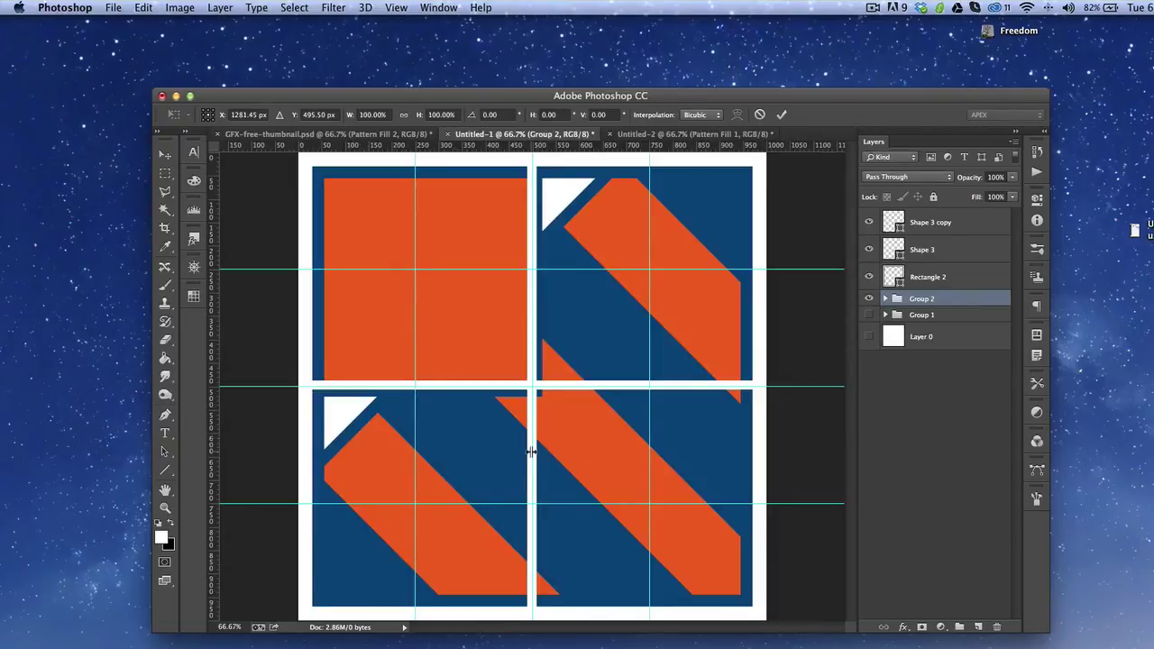
pyautogui.press('Return')
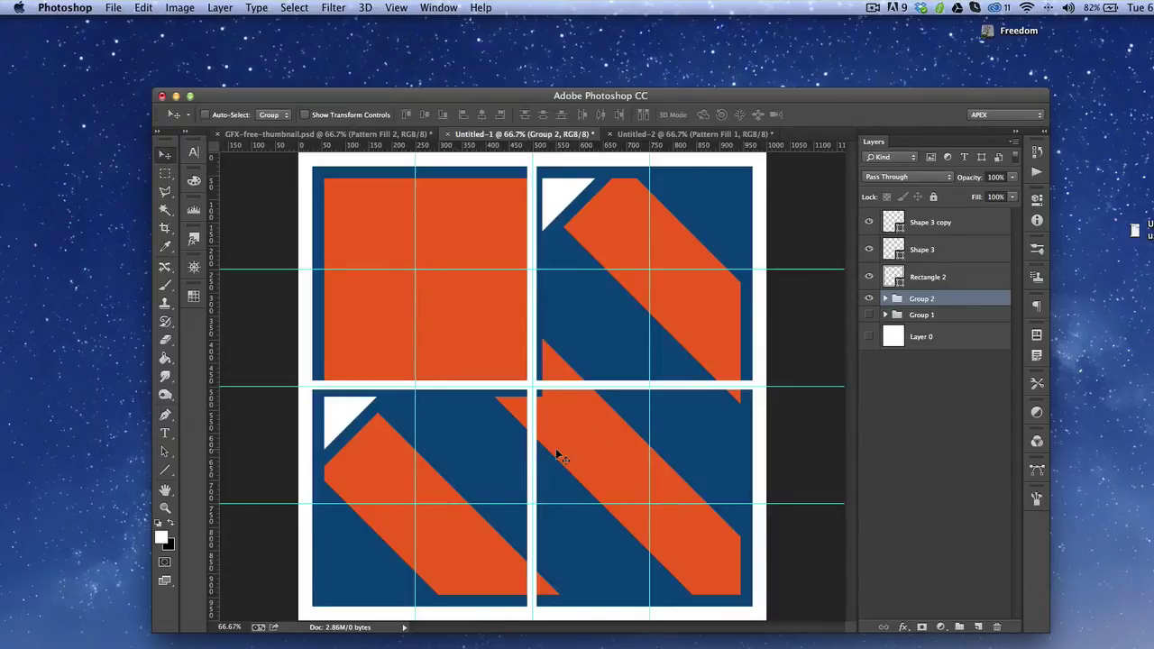
pyautogui.press('z')
pyautogui.keyDown('alt'); pyautogui.click(553, 445); pyautogui.keyUp('alt')
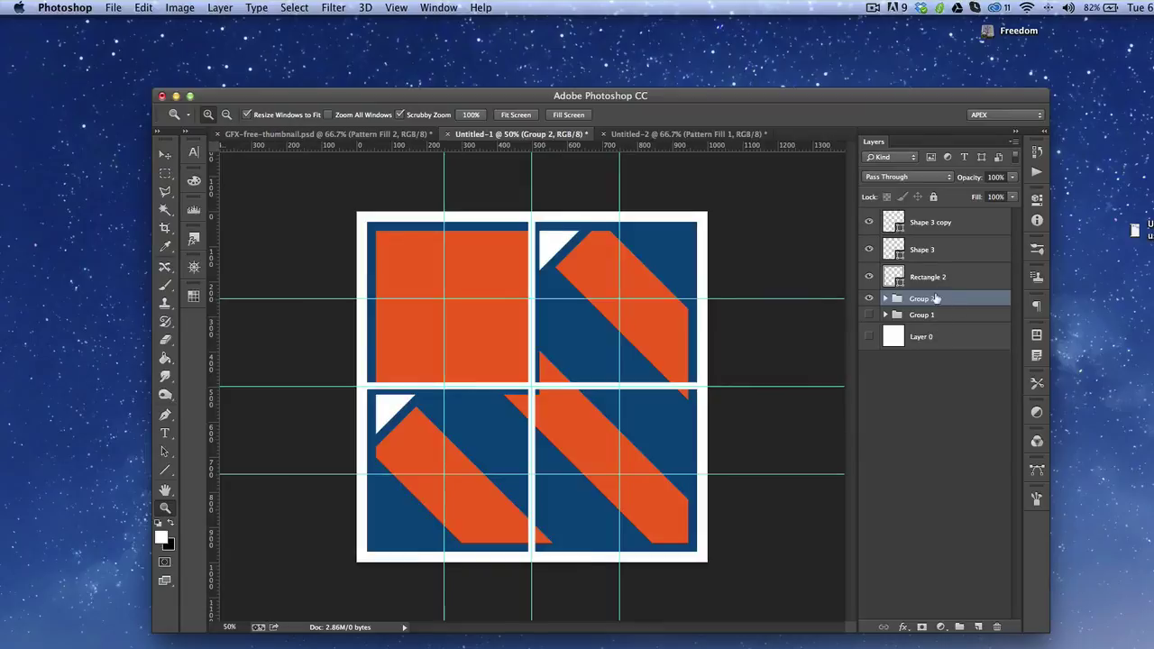
pyautogui.press('super+j')
pyautogui.click(869, 314)
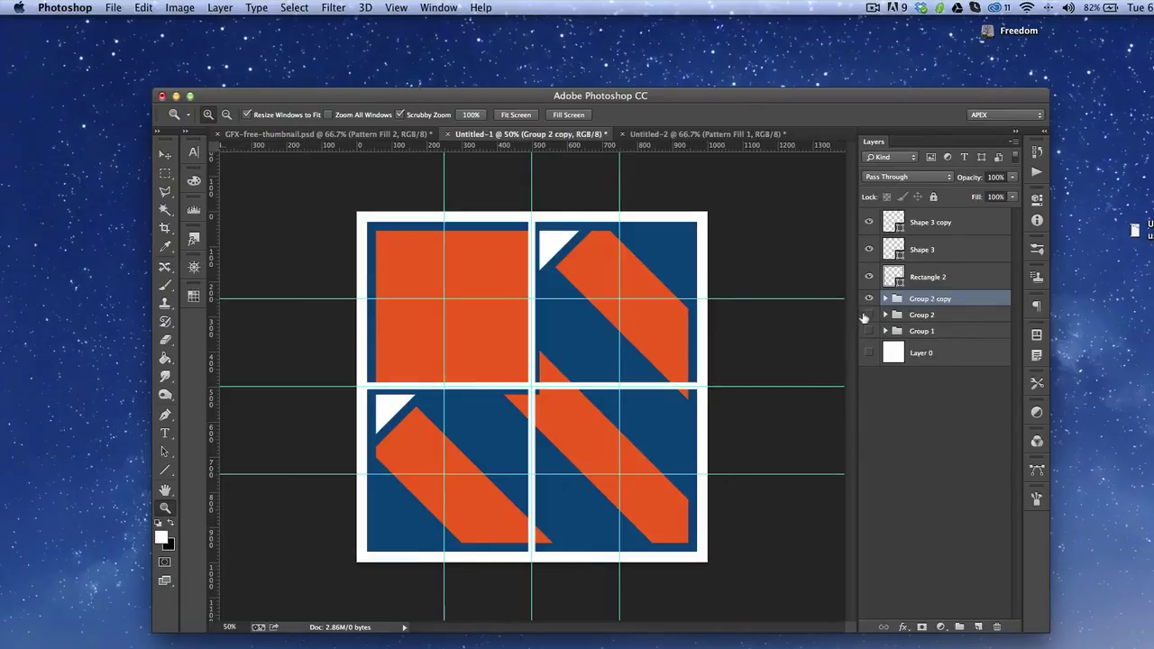
# Convert the Group 2 copy to a smart object and rasterize it into a pixel layer.
pyautogui.rightClick(923, 300)
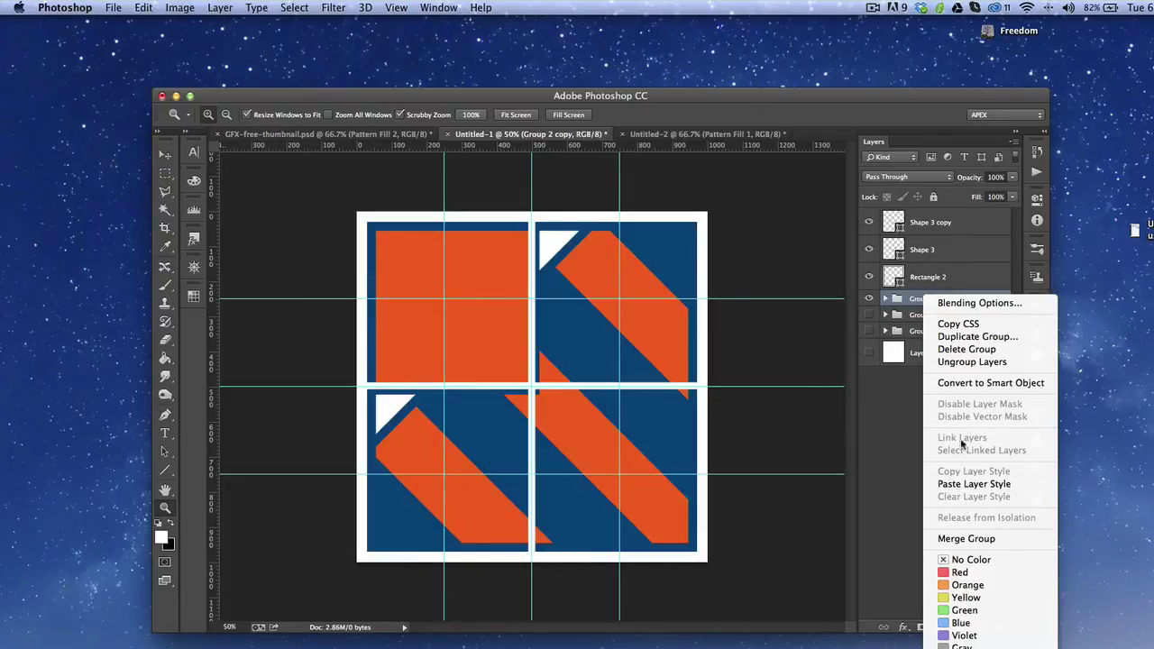
pyautogui.click(973, 382)
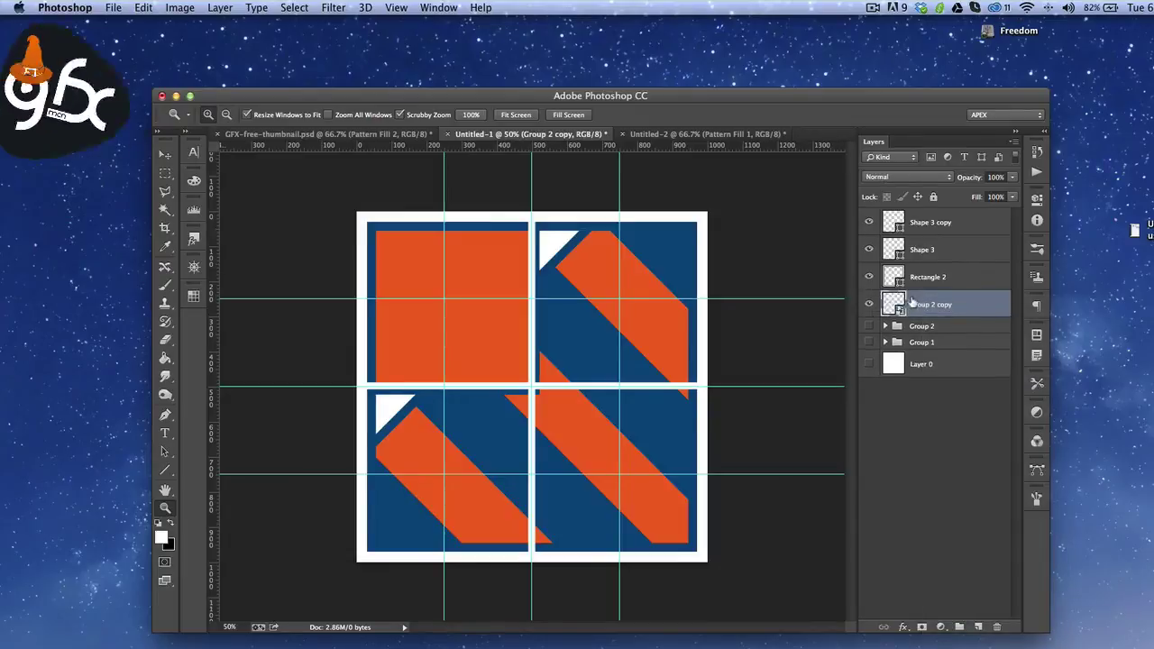
pyautogui.rightClick(919, 302)
pyautogui.click(979, 375)
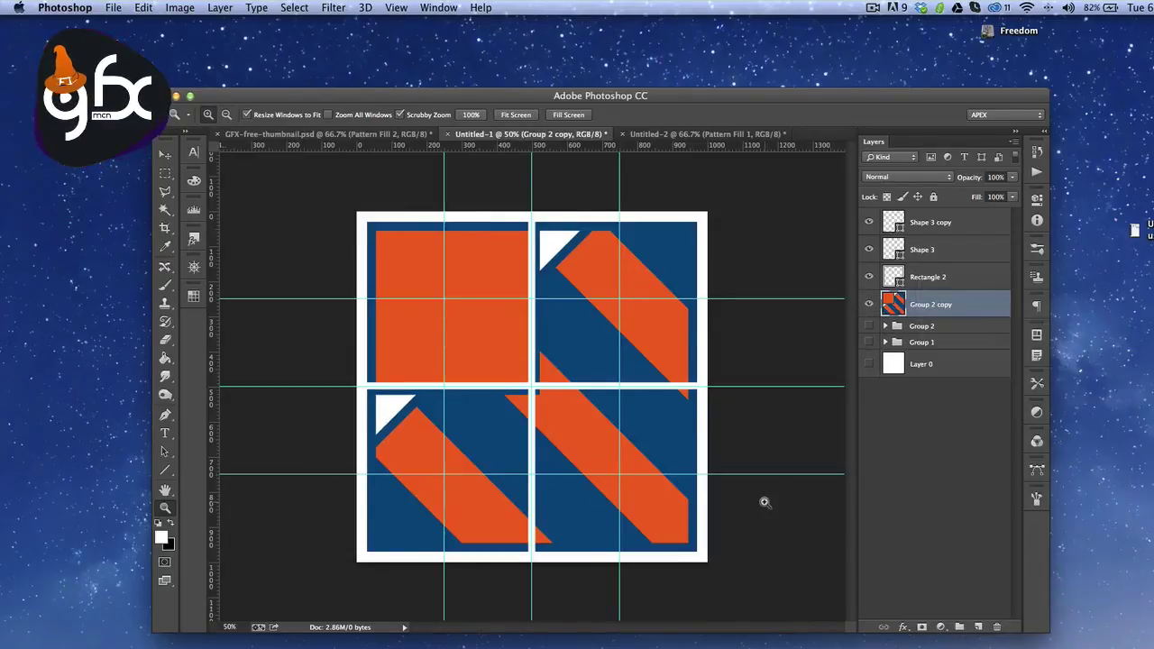
pyautogui.press('super+t')
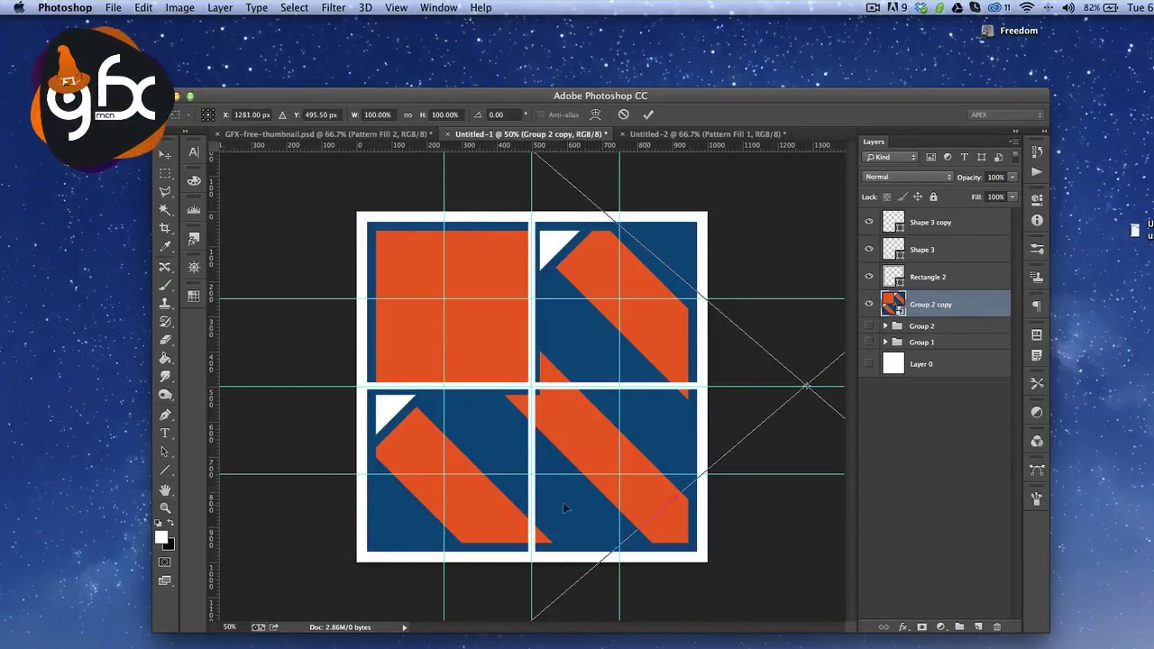
pyautogui.press('Return')
pyautogui.press('z')
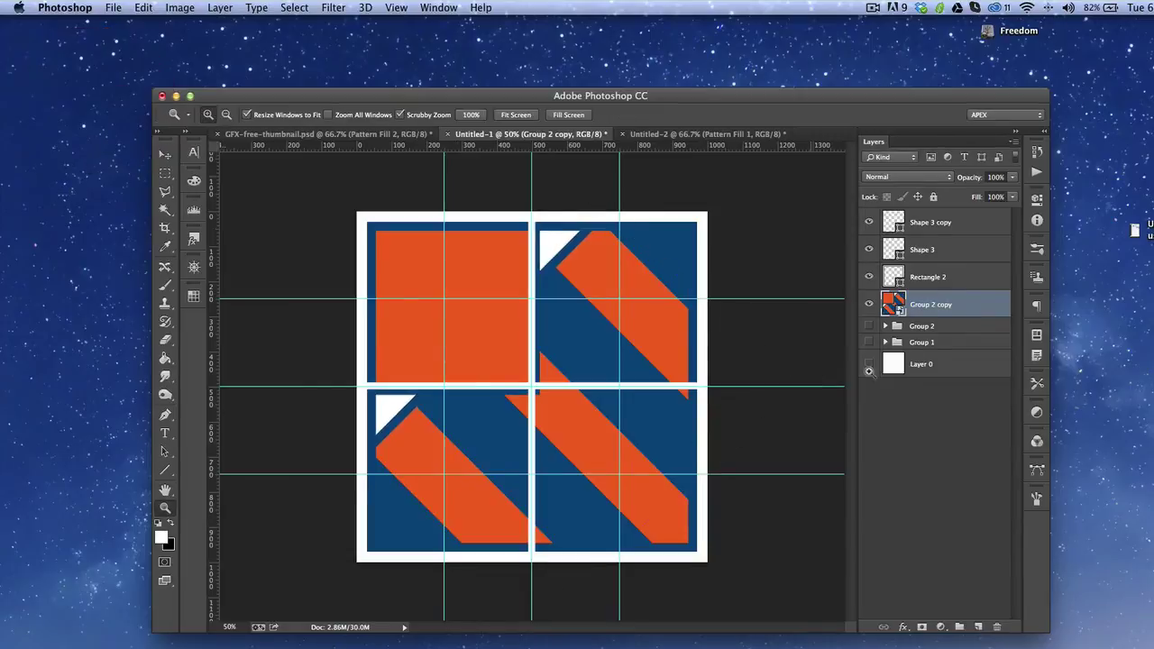
pyautogui.rightClick(921, 313)
pyautogui.click(956, 378)
# Cut the area inside the canvas from the rasterized artwork to a new layer and delete the leftover Group 2 copy layer.
pyautogui.press('m')
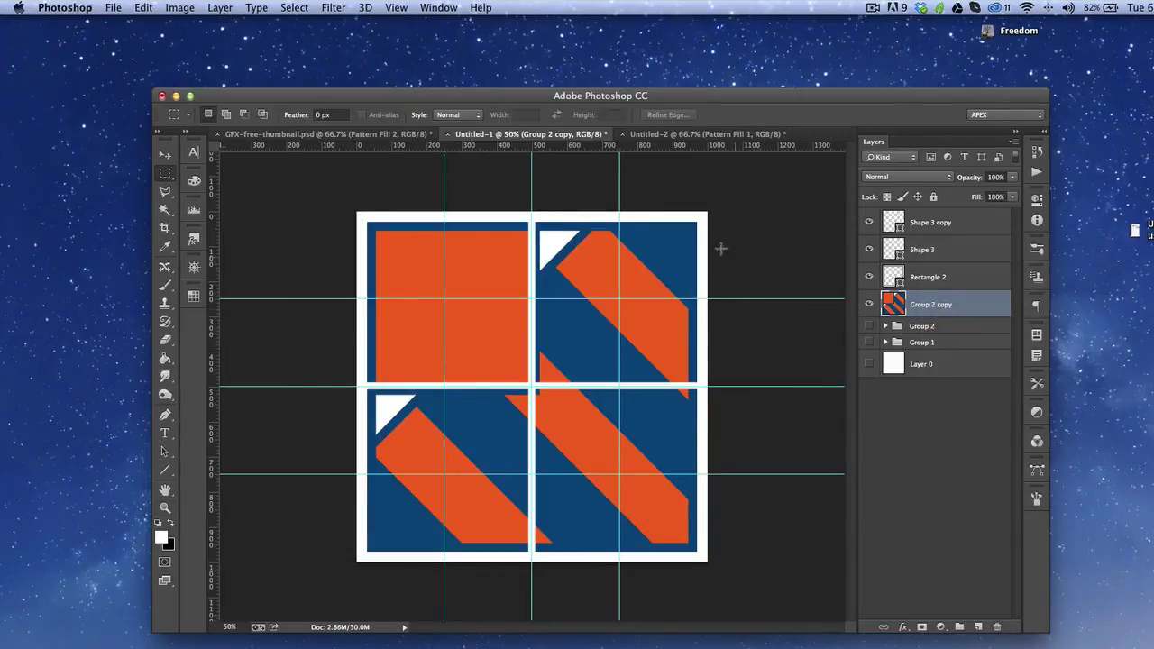
pyautogui.moveTo(708, 209); pyautogui.dragTo(357, 561)
pyautogui.rightClick(425, 464)
pyautogui.click(480, 574)
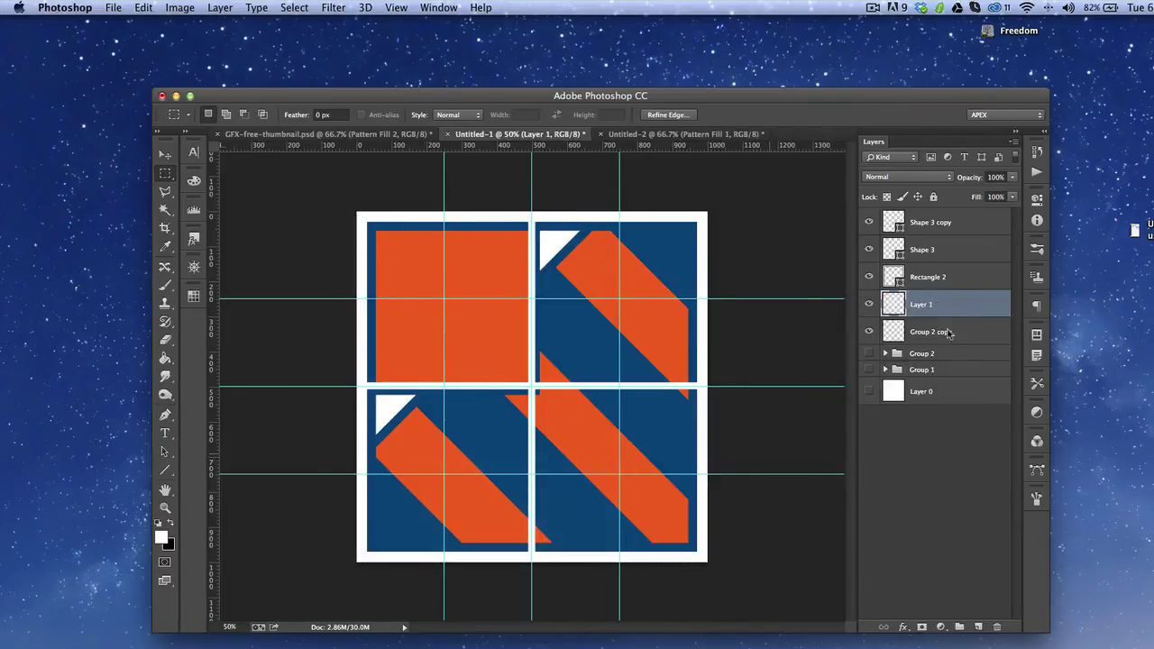
pyautogui.click(950, 332)
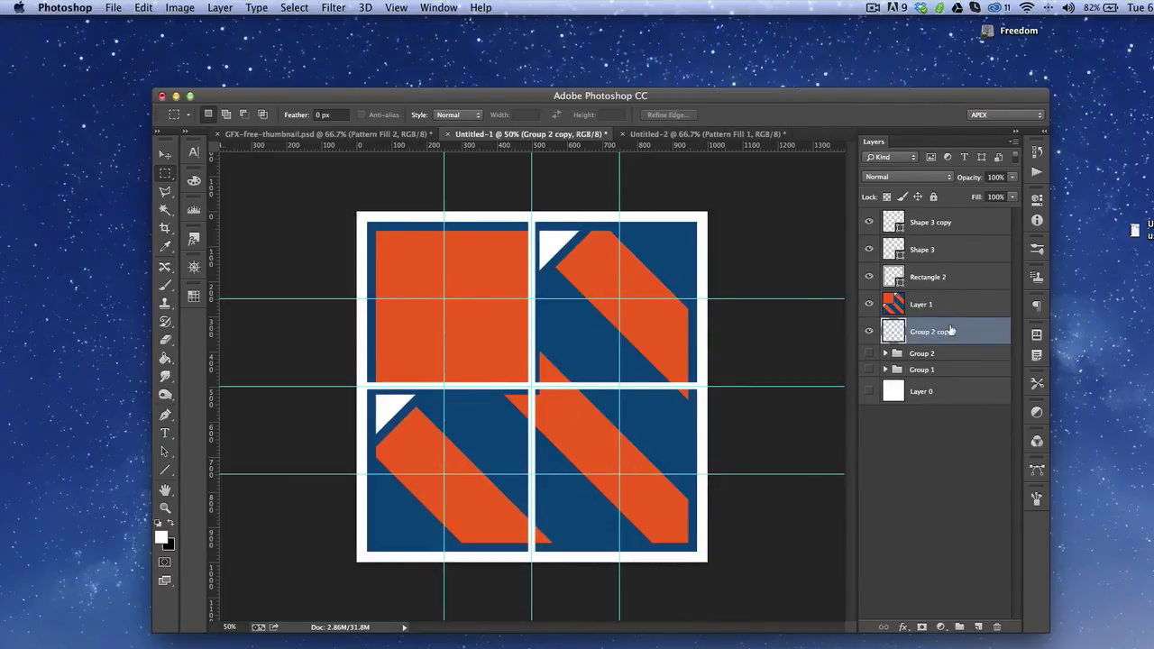
pyautogui.press('BackSpace')
# Scale the cut artwork on Layer 1 down into the tile's lower-right quarter, with its upper-left corner at the centre guides.
pyautogui.press('v')
pyautogui.click(962, 311)
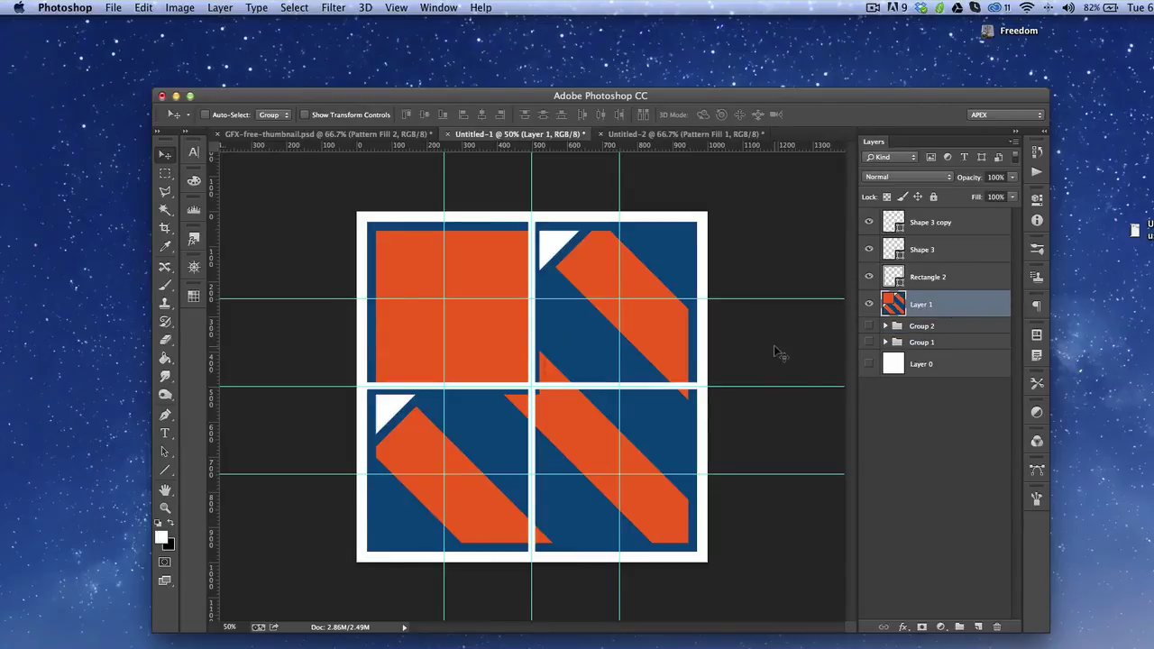
pyautogui.press('super+t')
pyautogui.moveTo(354, 209); pyautogui.dragTo(528, 383)
pyautogui.press('Return')
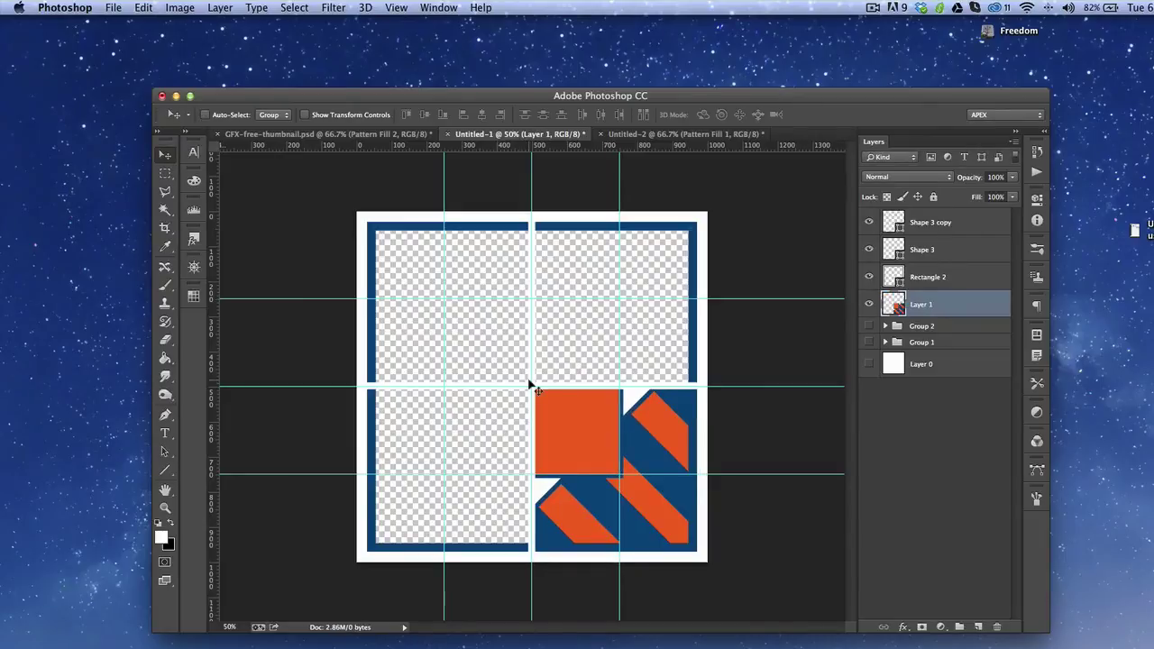
# Merge the Shape 3 and Shape 3 copy lines into one shape layer.
pyautogui.keyDown('super'); pyautogui.click(602, 389); pyautogui.keyUp('super')
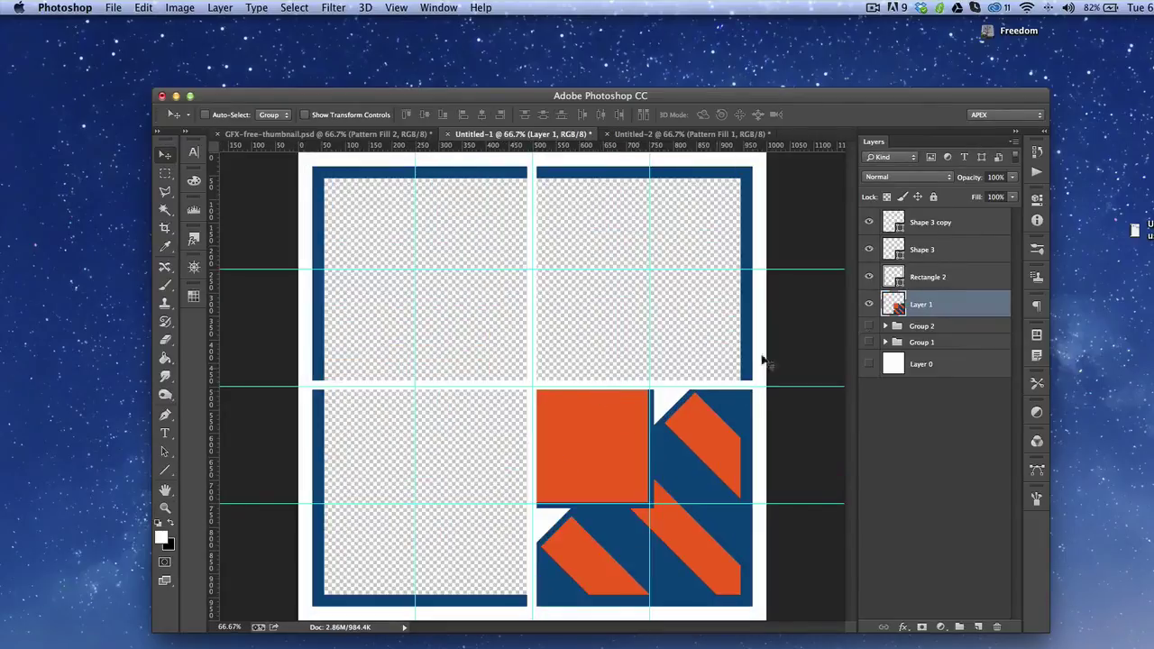
pyautogui.click(938, 254)
pyautogui.keyDown('shift'); pyautogui.click(938, 222); pyautogui.keyUp('shift')
pyautogui.press('super+e')
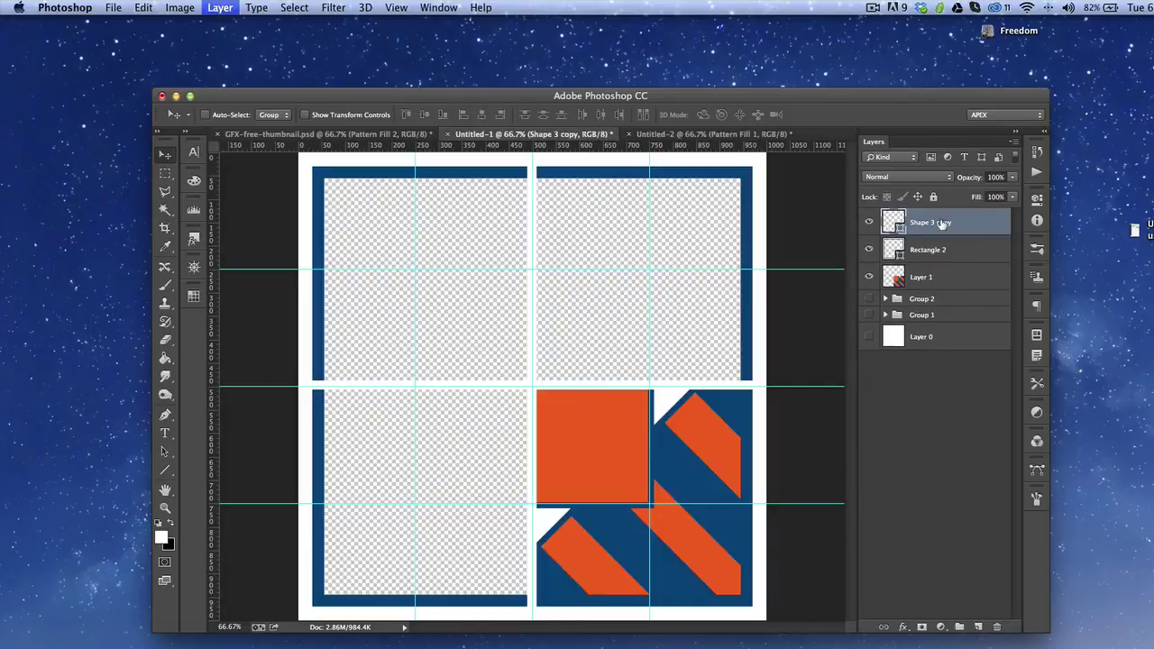
# Give the merged white cross a dark blue stroke 4 pt wide.
pyautogui.press('u')
pyautogui.click(324, 116)
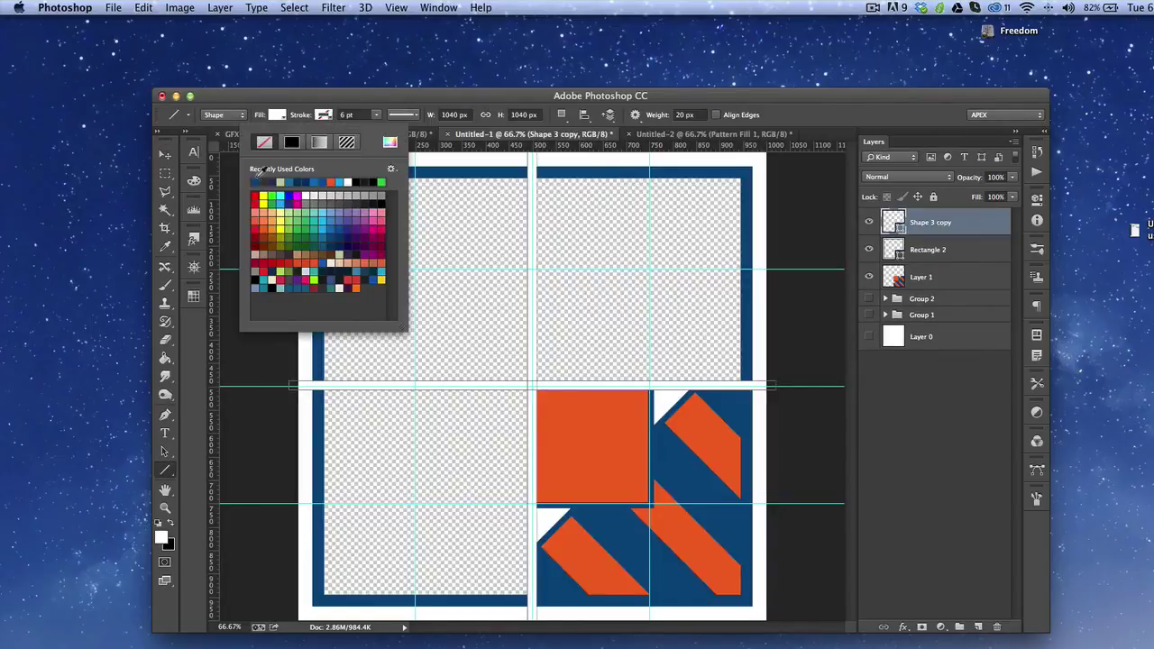
pyautogui.doubleClick(256, 181)
pyautogui.press('v')
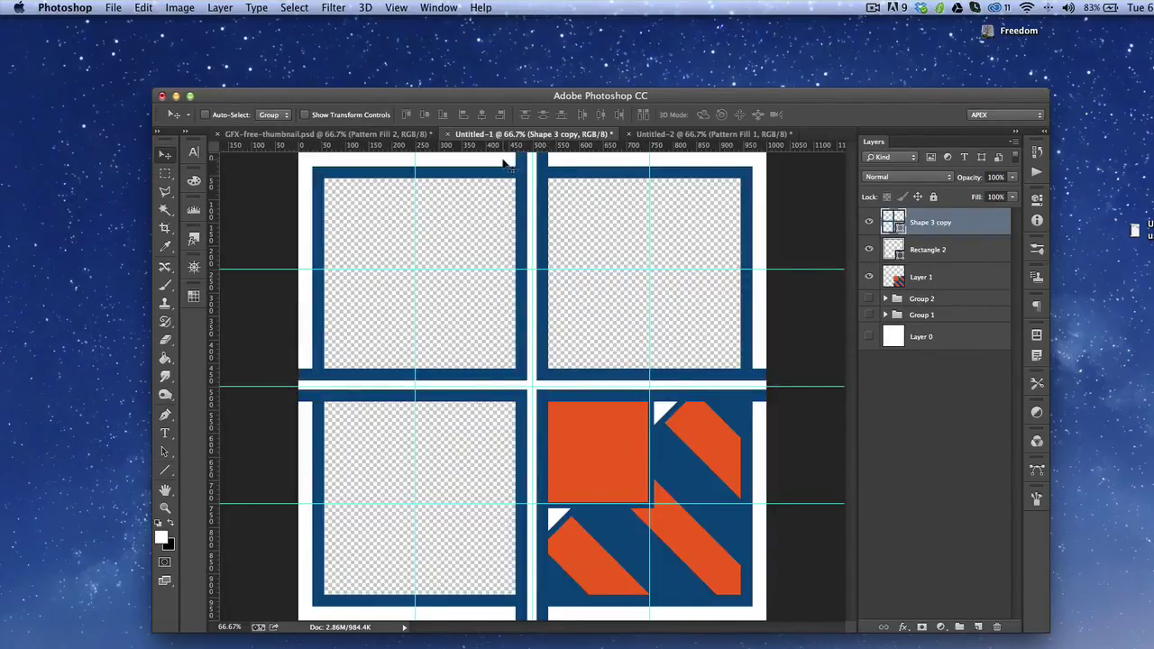
pyautogui.press('u')
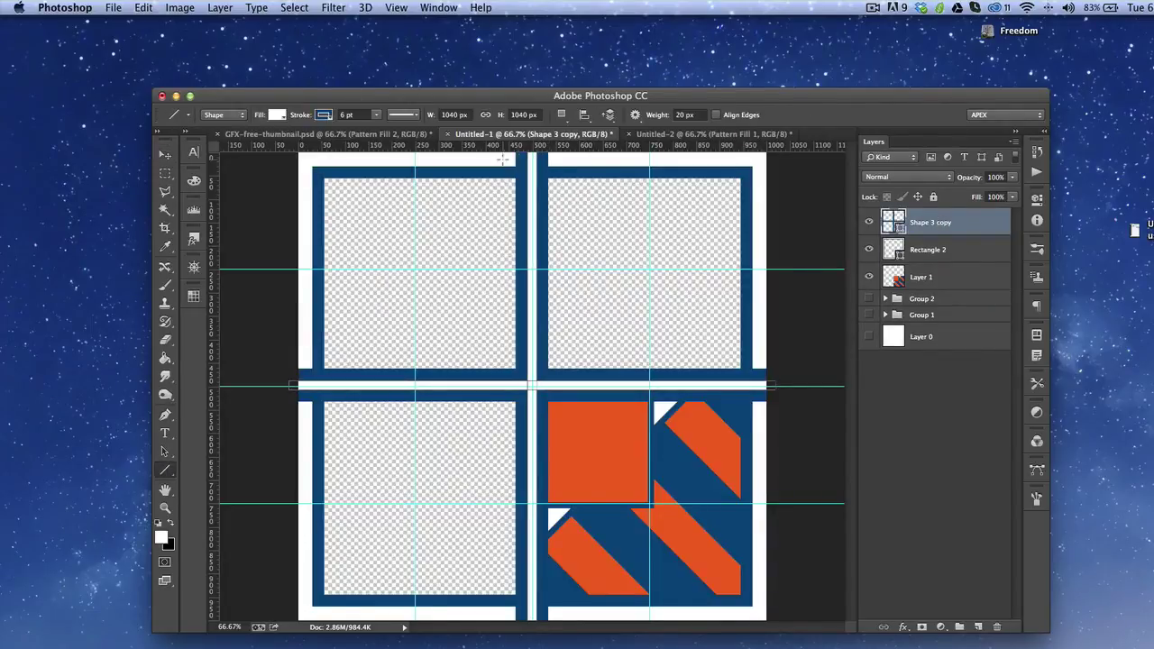
pyautogui.click(350, 116)
pyautogui.write('1')
pyautogui.press('Return')
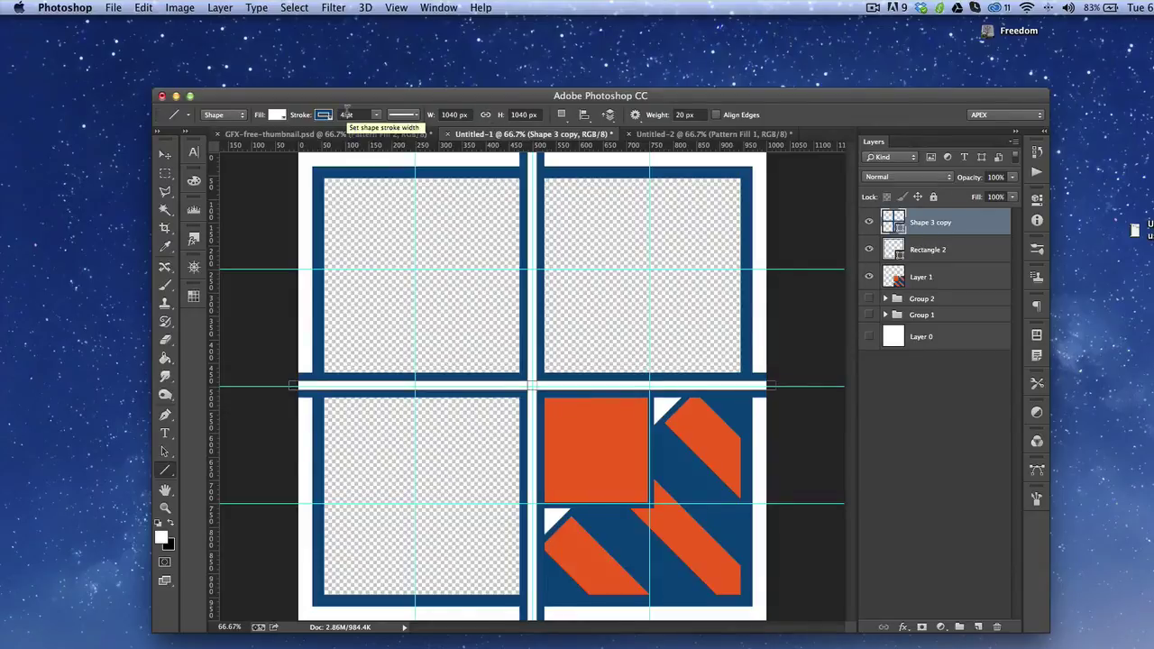
# Move the cross layer below the Rectangle 2 frame and hide the guides.
pyautogui.press('v')
pyautogui.press('super+bracketleft')
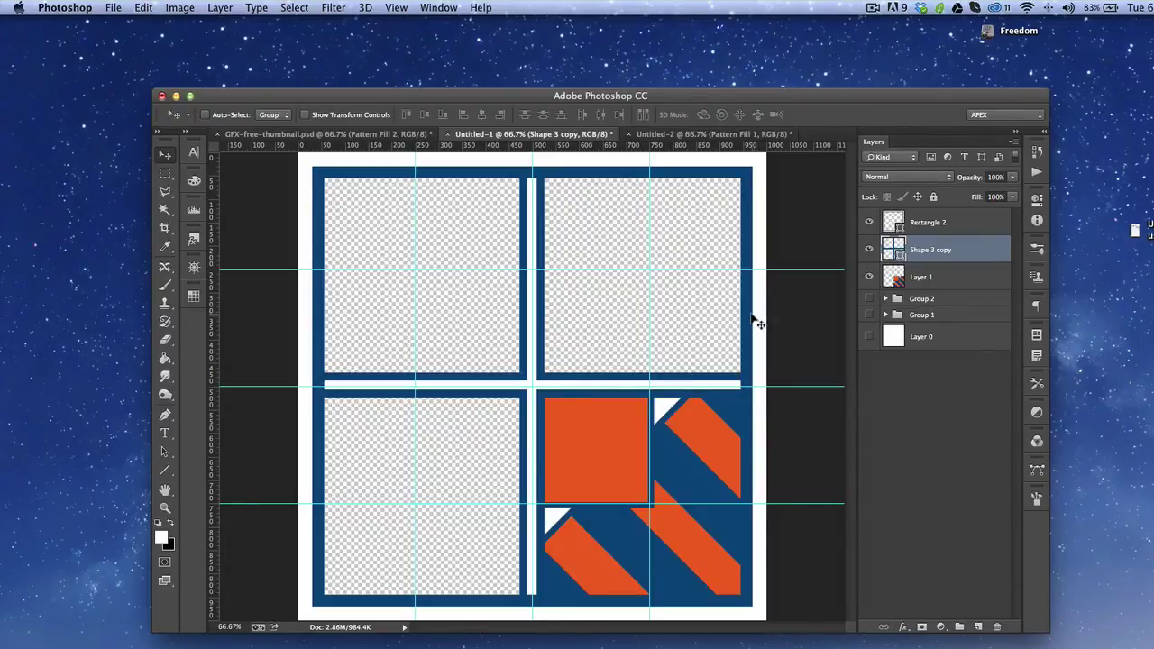
pyautogui.press('super+semicolon')
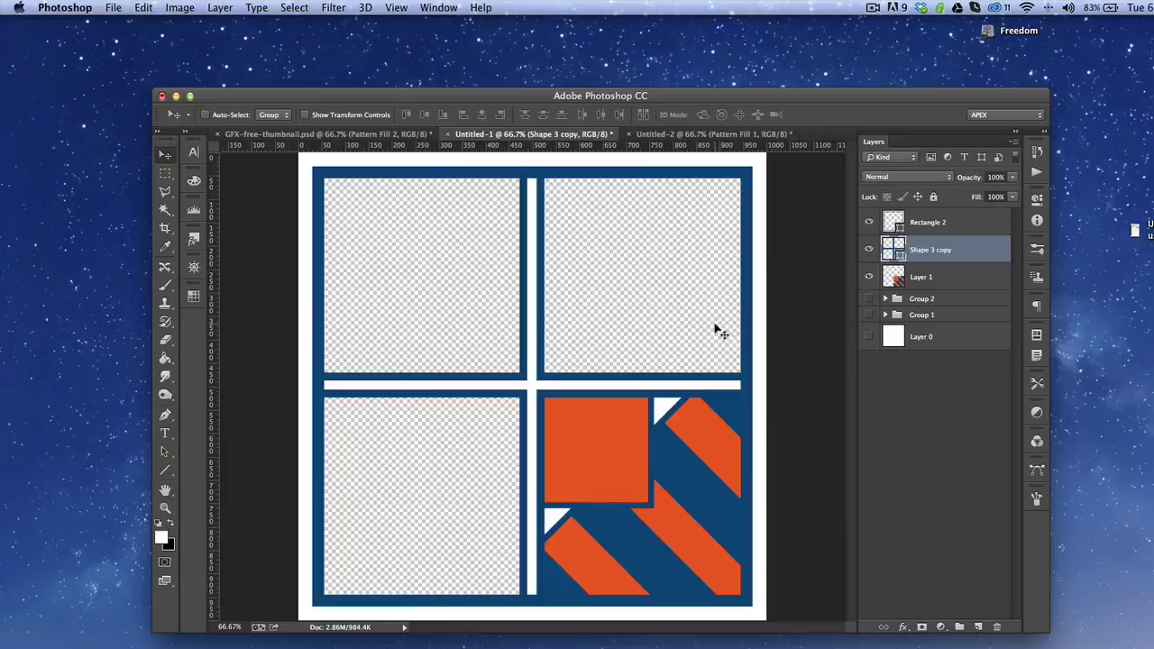
# Duplicate Layer 1, show the guides, and rotate the copy 90° clockwise about a reference point on the centre guide.
pyautogui.click(922, 279)
pyautogui.press('super+j')
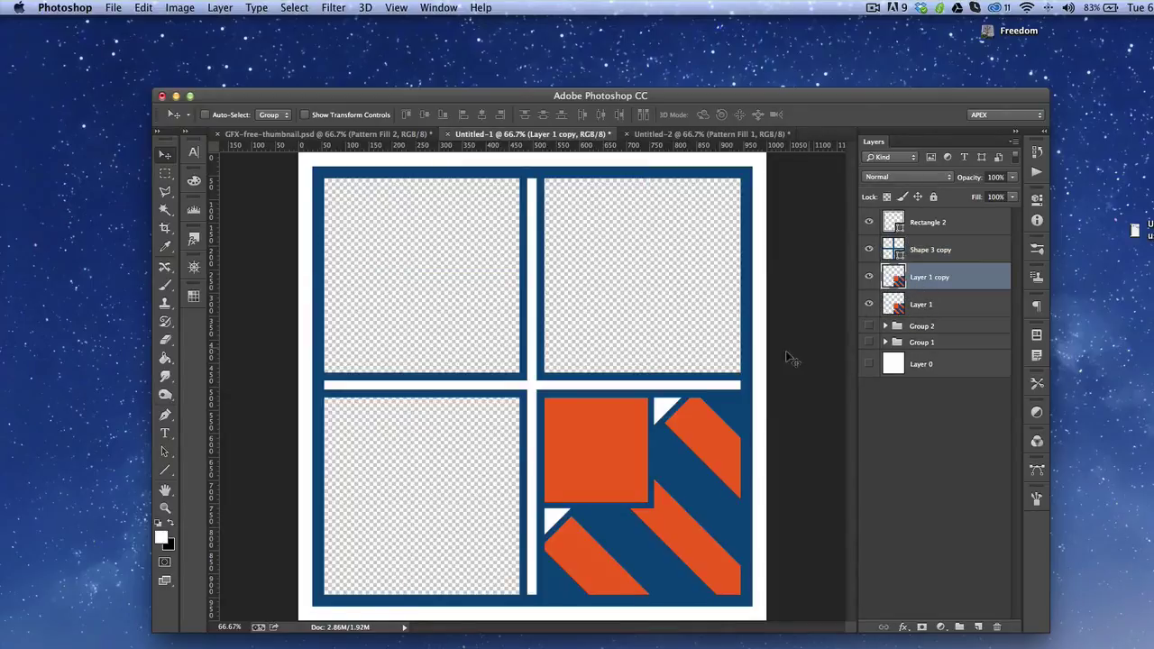
pyautogui.press('super+semicolon')
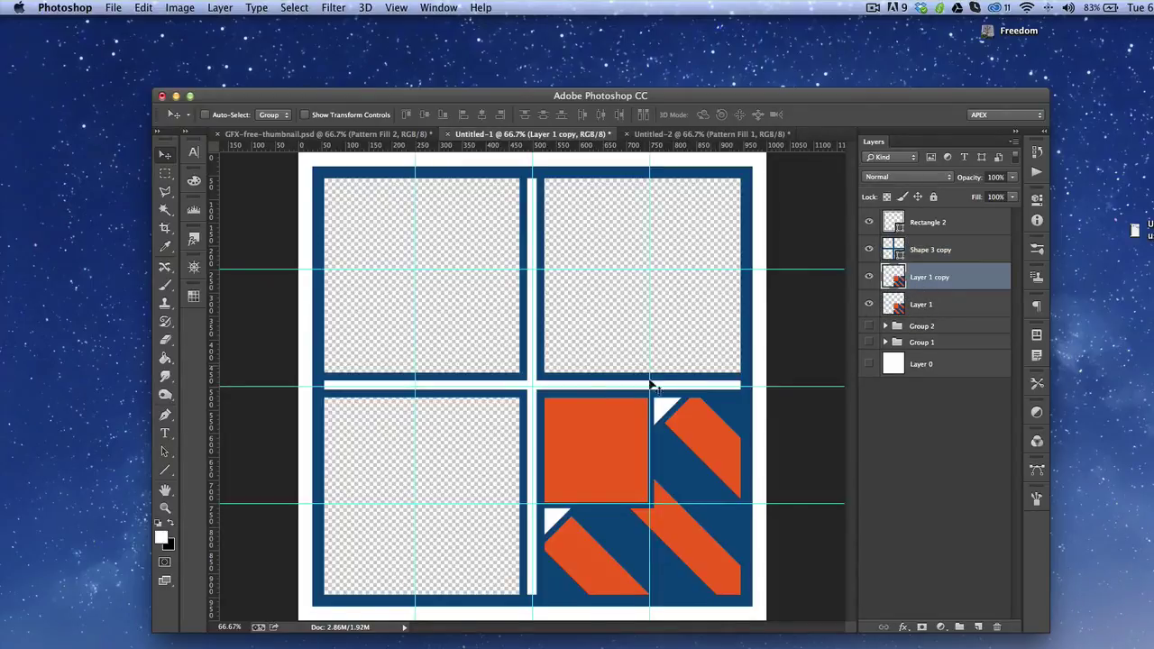
pyautogui.press('super+t')
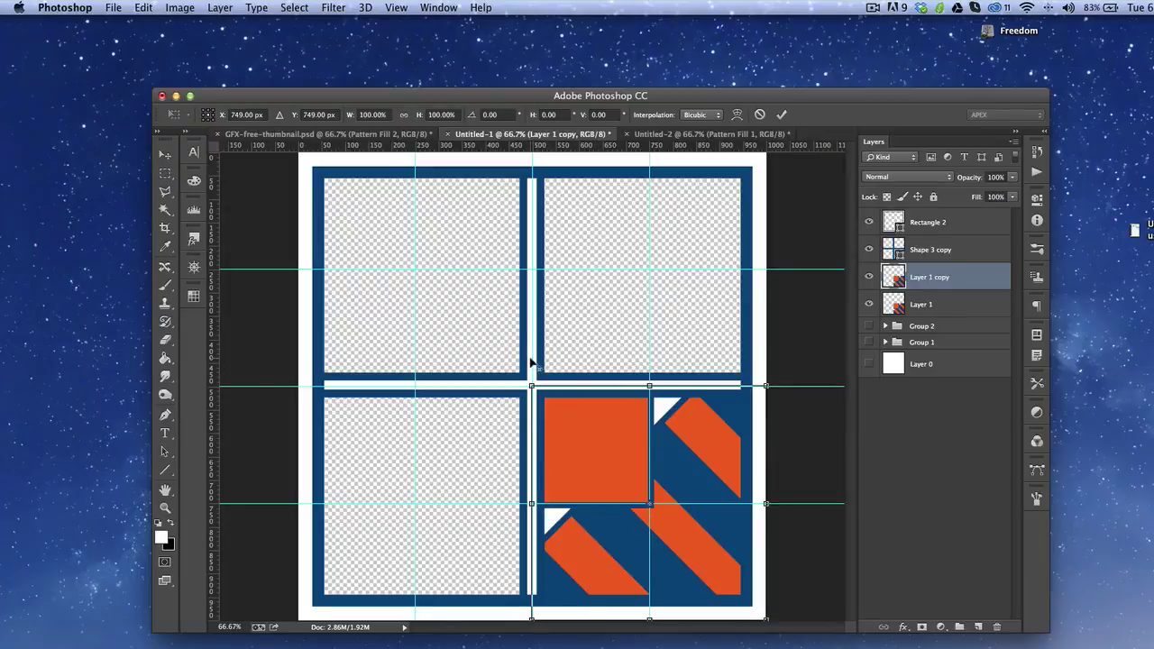
pyautogui.moveTo(532, 363); pyautogui.dragTo(532, 360)
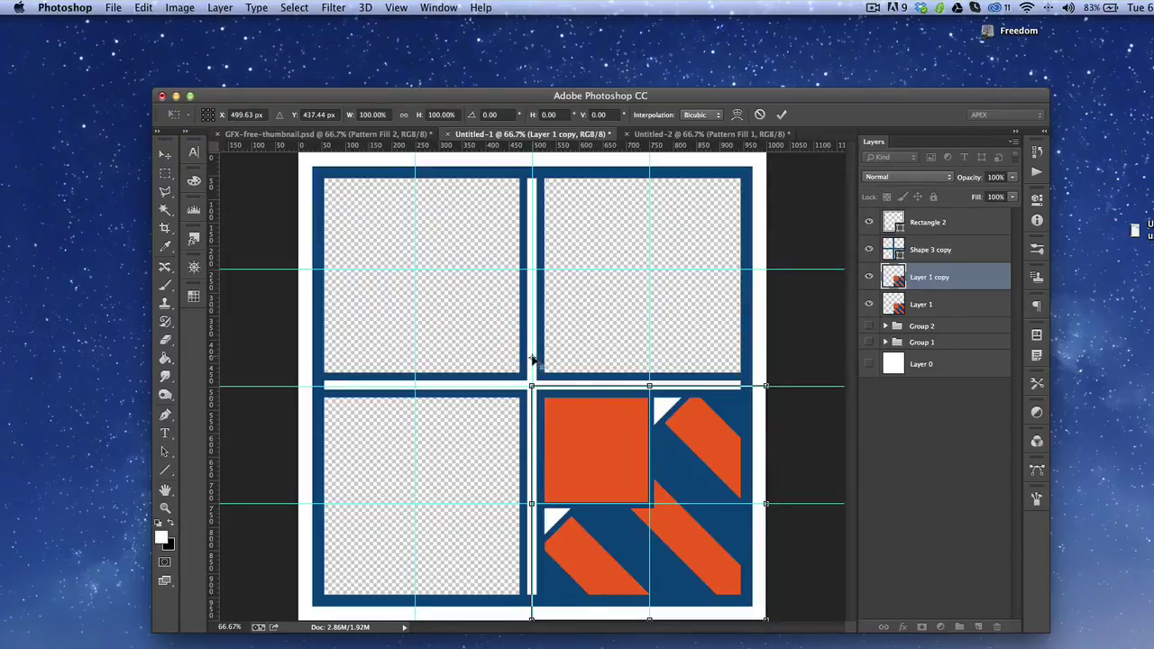
pyautogui.rightClick(533, 360)
pyautogui.click(610, 503)
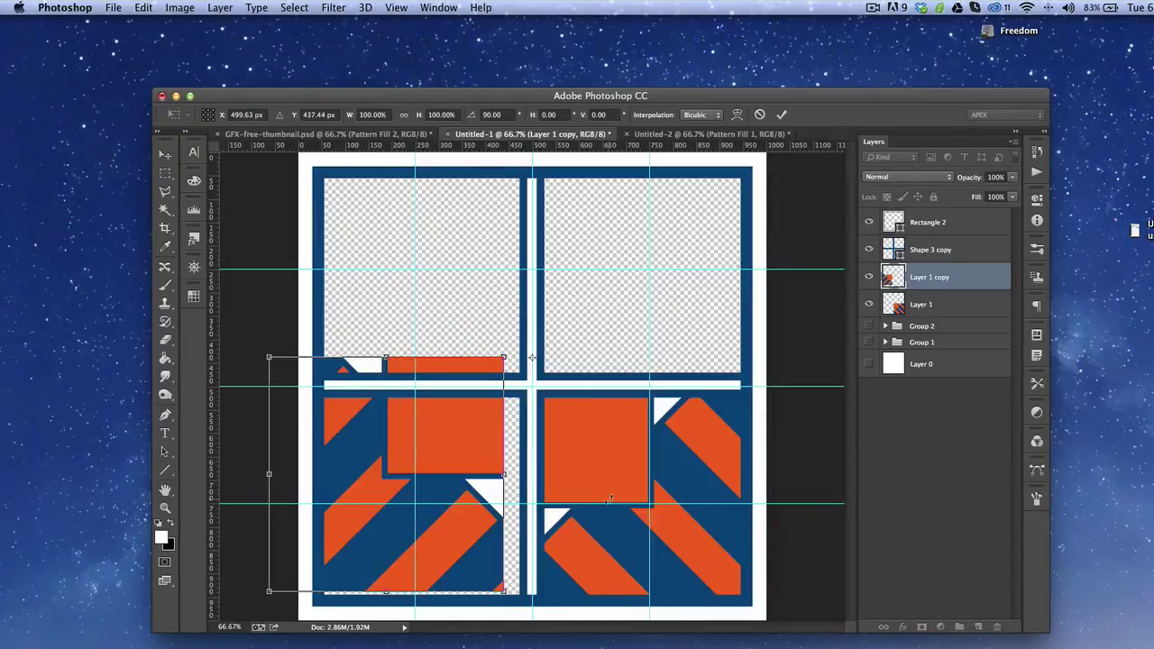
pyautogui.press('Return')
# Move the rotated copy into the tile's lower-left quarter, centred at X 250 px and Y 751 px.
pyautogui.moveTo(509, 467)
pyautogui.mouseDown()
pyautogui.moveTo(517, 482)
pyautogui.moveTo(504, 474)
pyautogui.mouseUp()
pyautogui.hotkey('ctrl', 't')
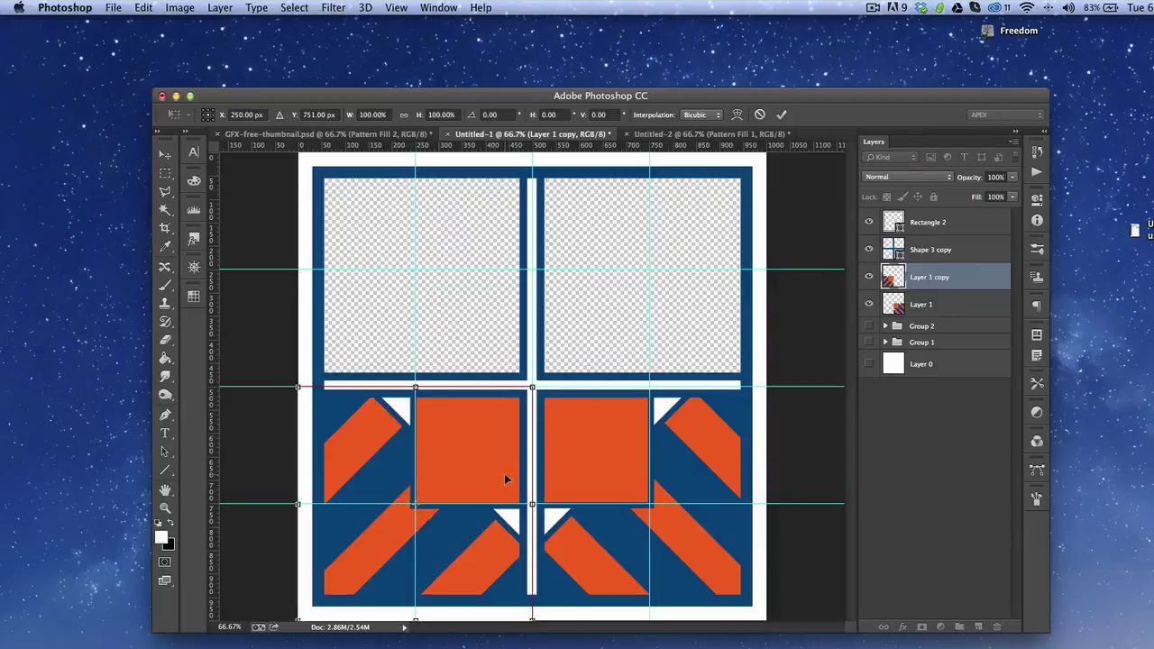
pyautogui.press('Return')
# Merge Layer 1 and Layer 1 copy into one layer and duplicate the merged layer.
pyautogui.keyDown('shift'); pyautogui.click(933, 306); pyautogui.keyUp('shift')
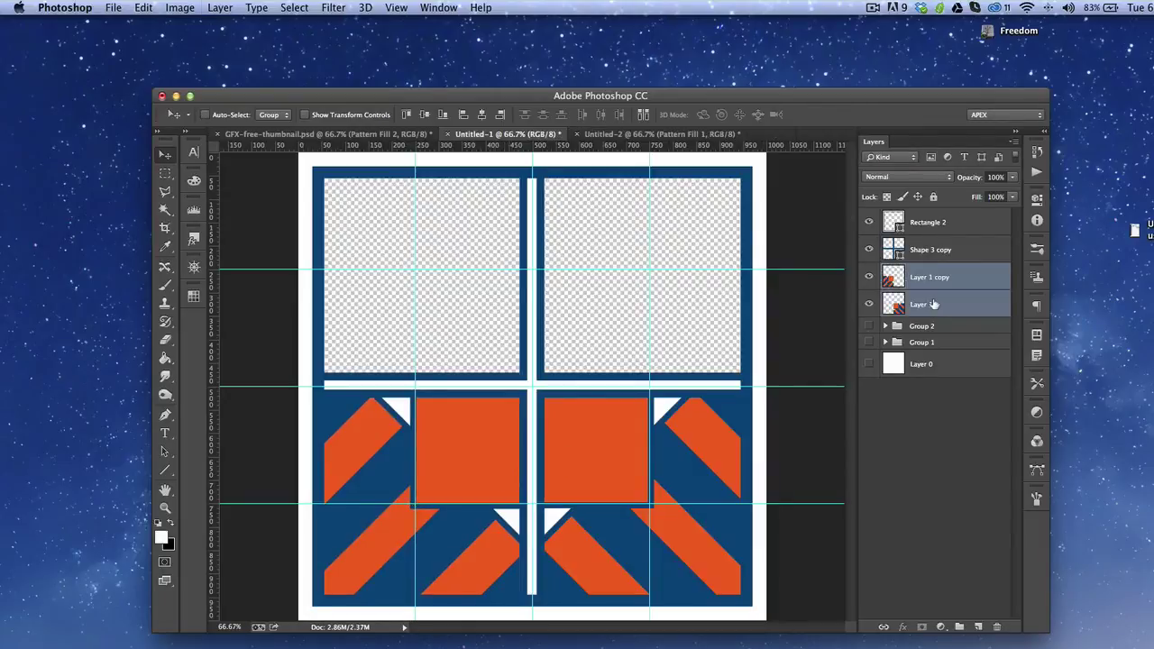
pyautogui.press('super+e')
pyautogui.press('super+j')
# Flip the duplicate vertically and move it into the tile's upper half, centred at X 499.5 px and Y 248 px.
pyautogui.press('super+t')
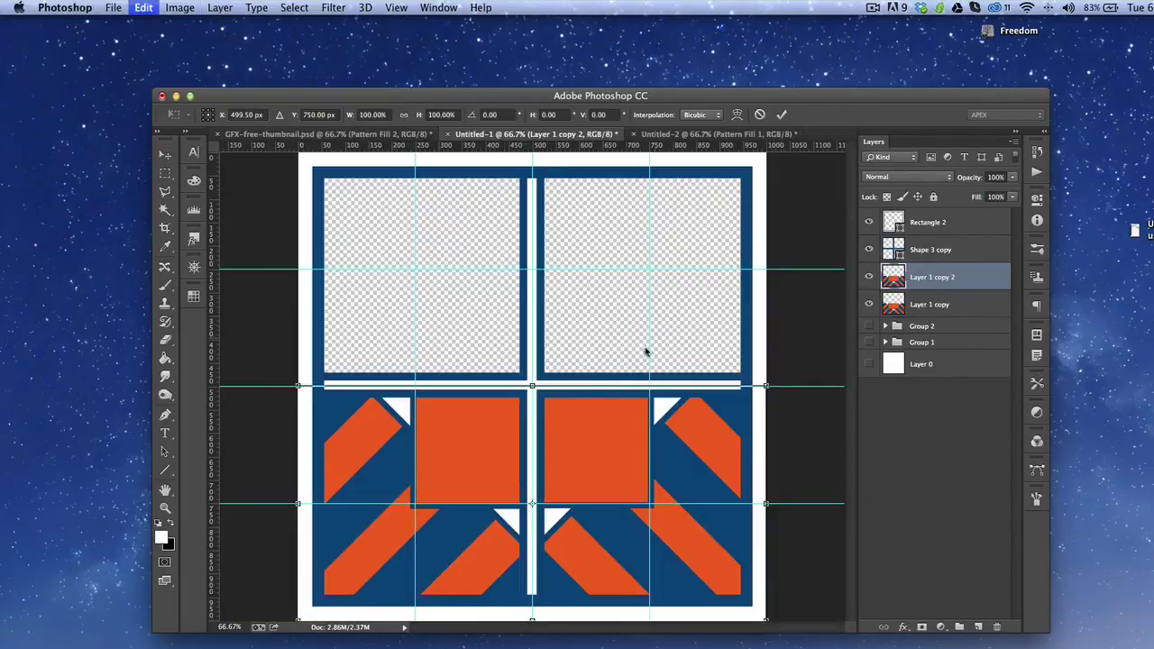
pyautogui.rightClick(618, 388)
pyautogui.click(636, 584)
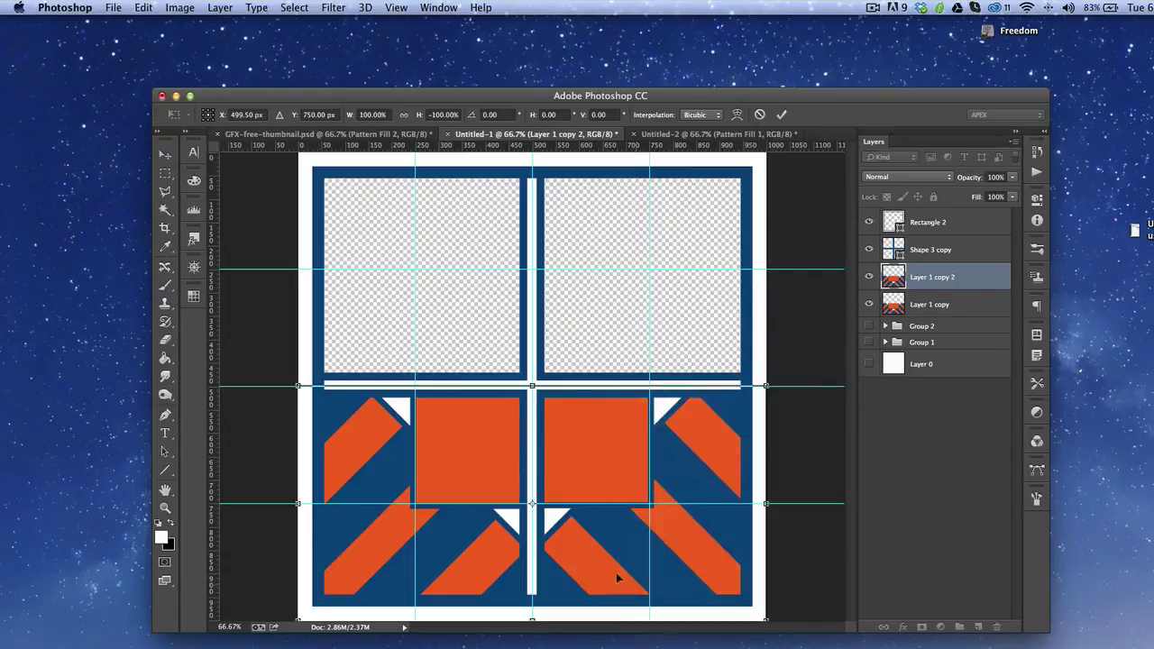
pyautogui.moveTo(615, 573); pyautogui.dragTo(583, 335)
pyautogui.press('Down')
pyautogui.press('Down')
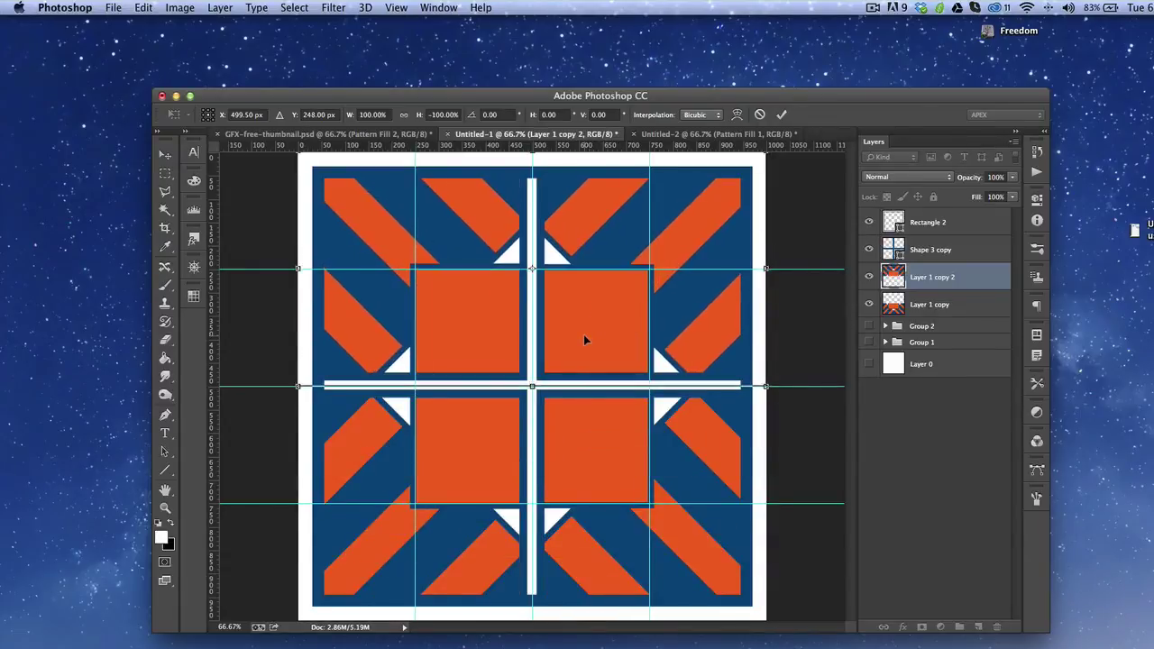
pyautogui.press('Return')
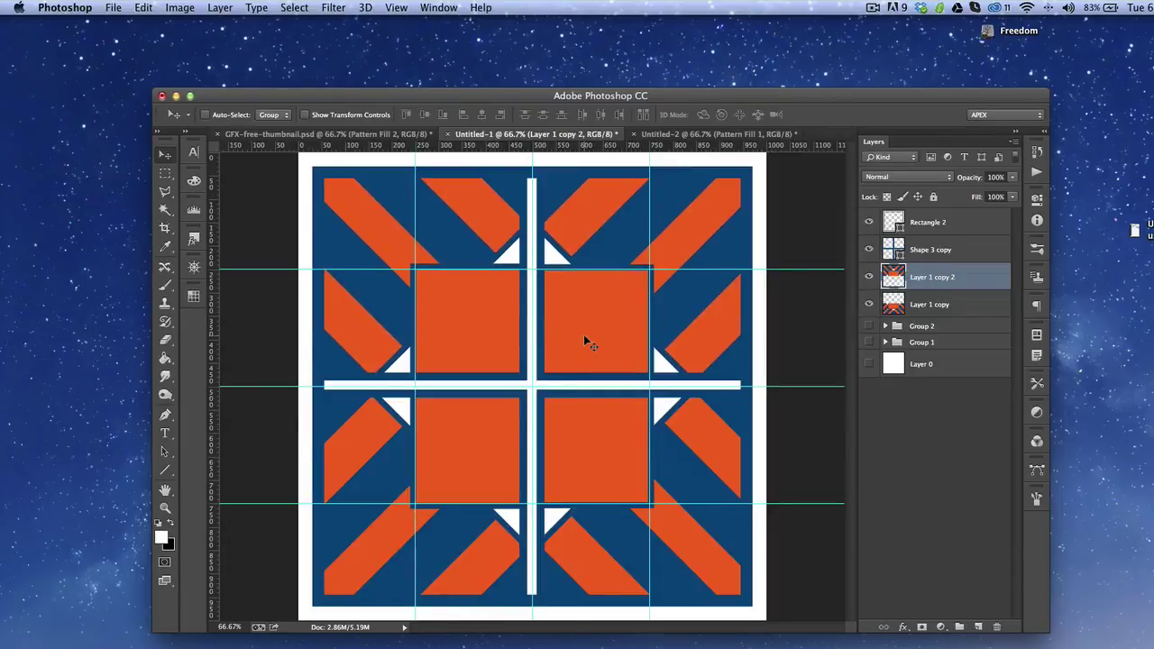
# Hide the guides and rasterize the Shape 3 copy cross layer.
pyautogui.press('z')
pyautogui.keyDown('alt'); pyautogui.click(583, 334); pyautogui.keyUp('alt')
pyautogui.press('v')
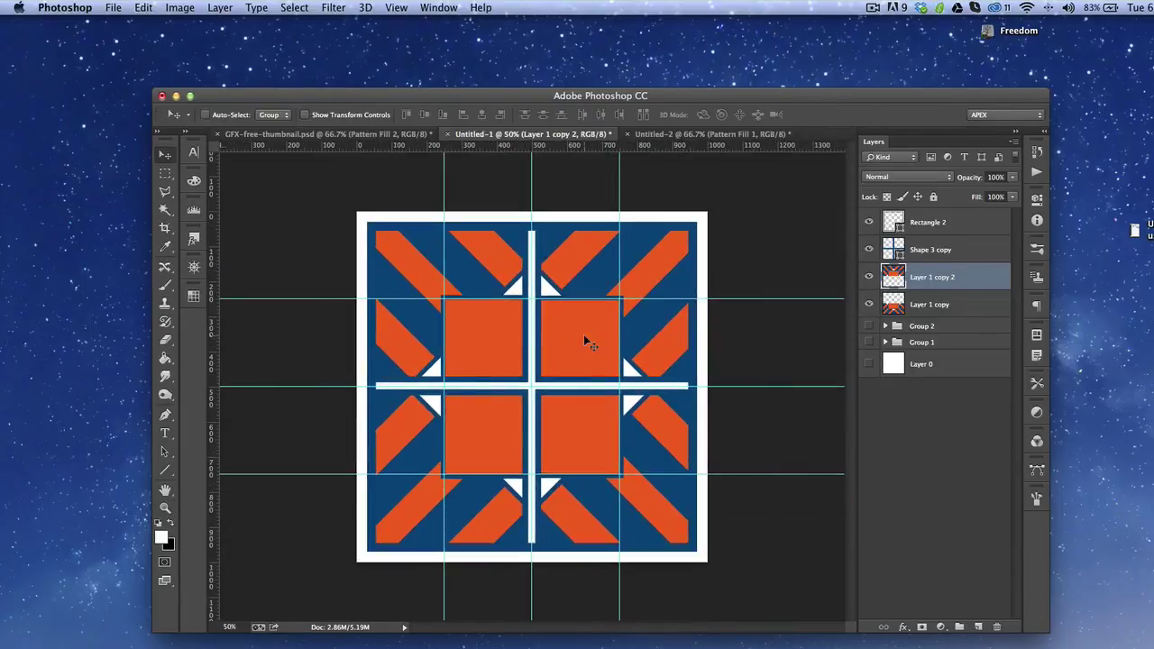
pyautogui.hotkey('ctrl', ';')
pyautogui.keyDown('alt'); pyautogui.click(583, 334); pyautogui.keyUp('alt')
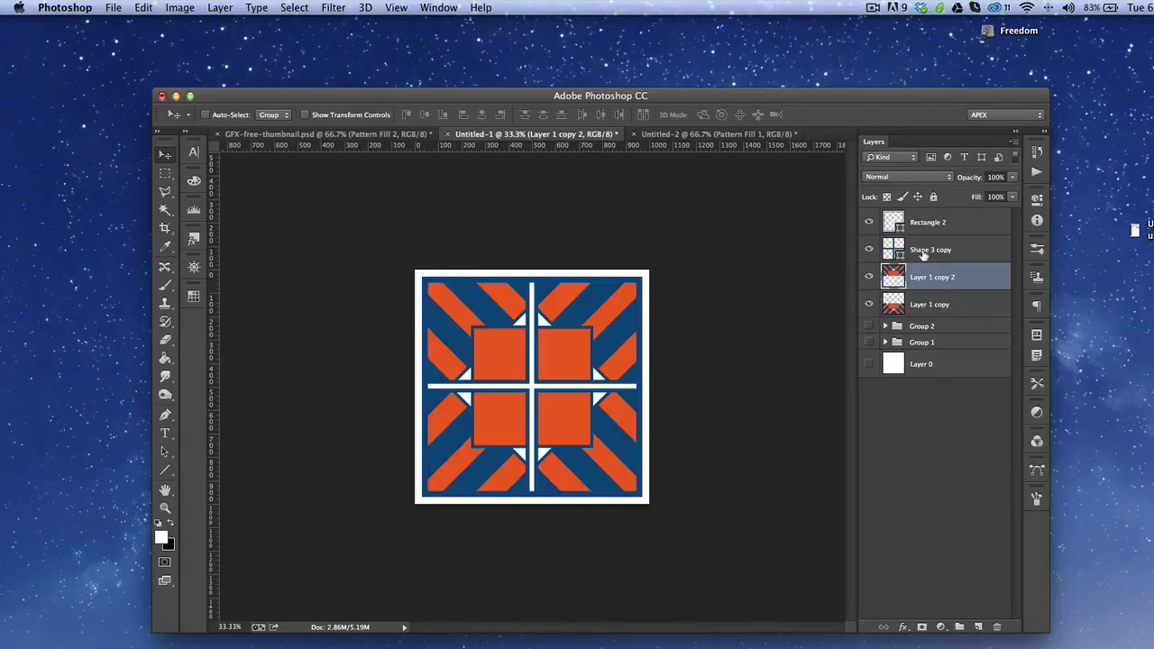
pyautogui.click(924, 255)
pyautogui.rightClick(923, 255)
pyautogui.click(950, 345)
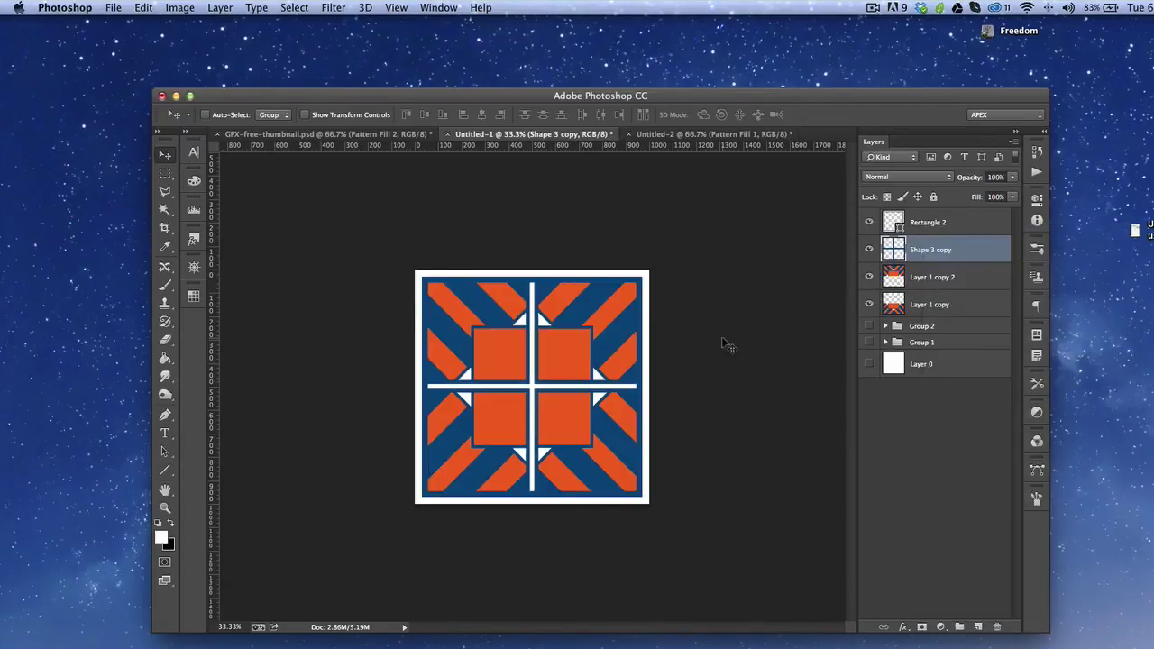
# Show the guides, select the centre square they enclose, and delete the part of the white cross inside it.
pyautogui.press('m')
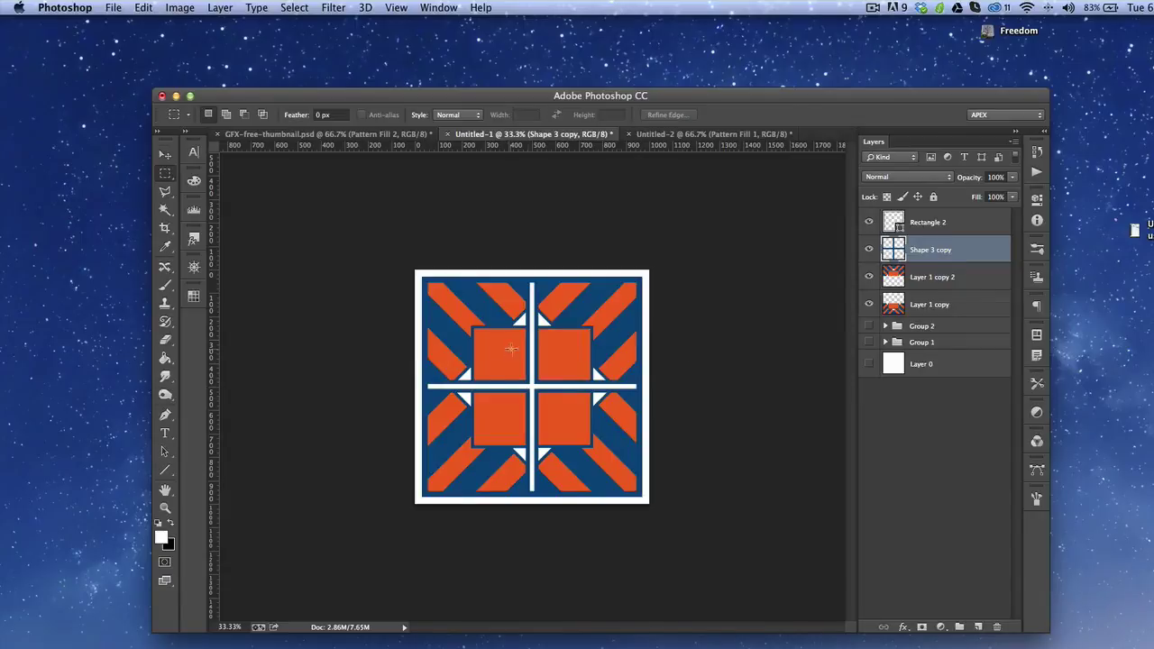
pyautogui.hotkey('ctrl', ';')
pyautogui.press('z')
pyautogui.click(530, 389)
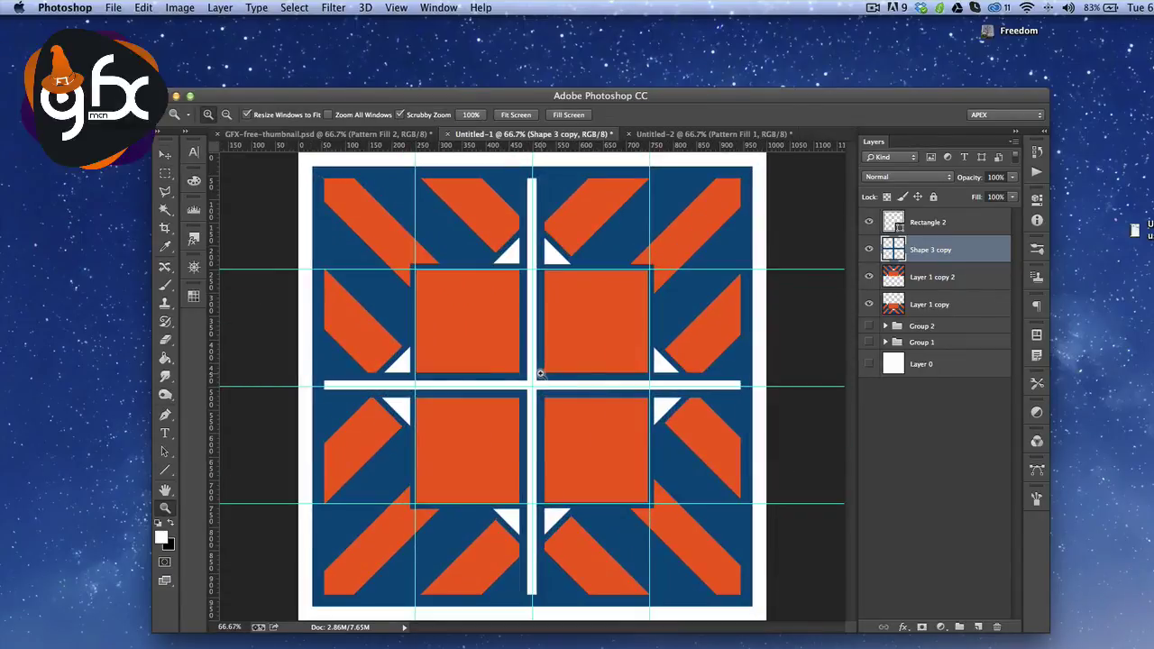
pyautogui.press('m')
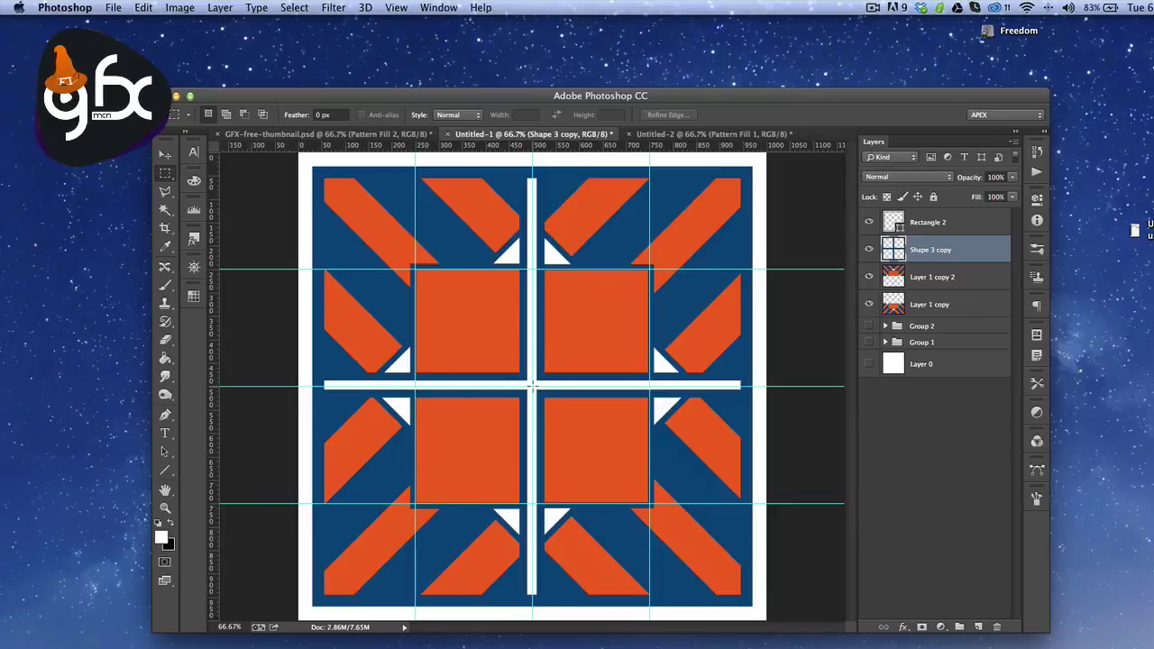
pyautogui.moveTo(532, 386); pyautogui.dragTo(683, 269)
pyautogui.press('Delete')
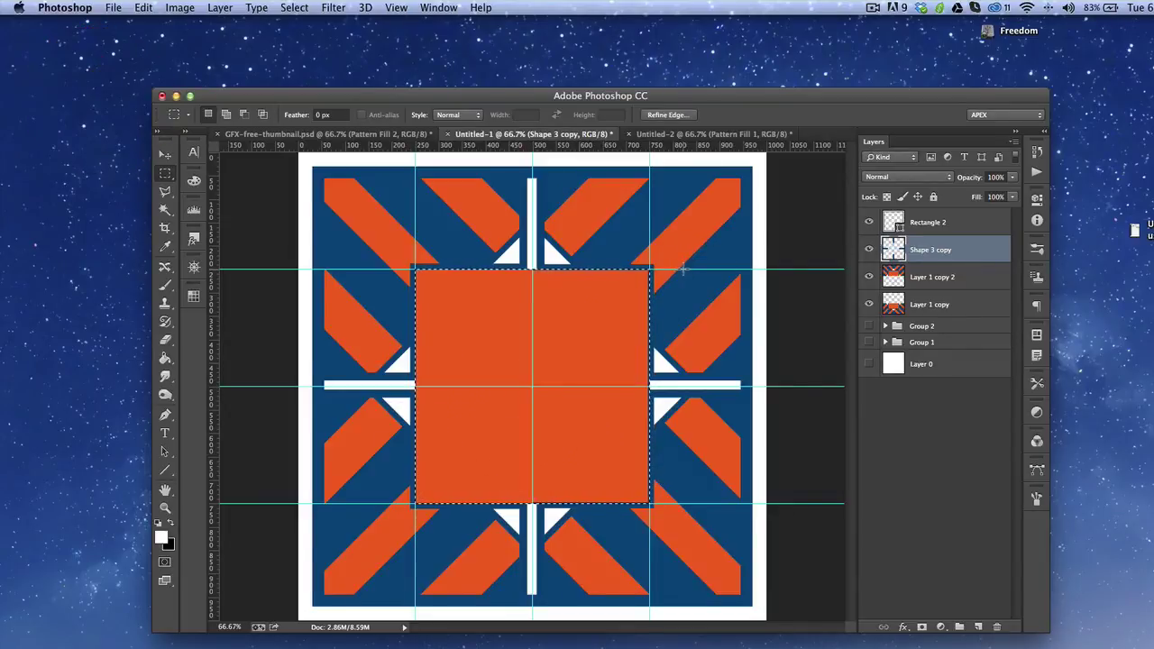
pyautogui.press('super+d')
# Select the guide-bounded centre square again and add a new layer above the Shape 3 copy layer.
pyautogui.press('v')
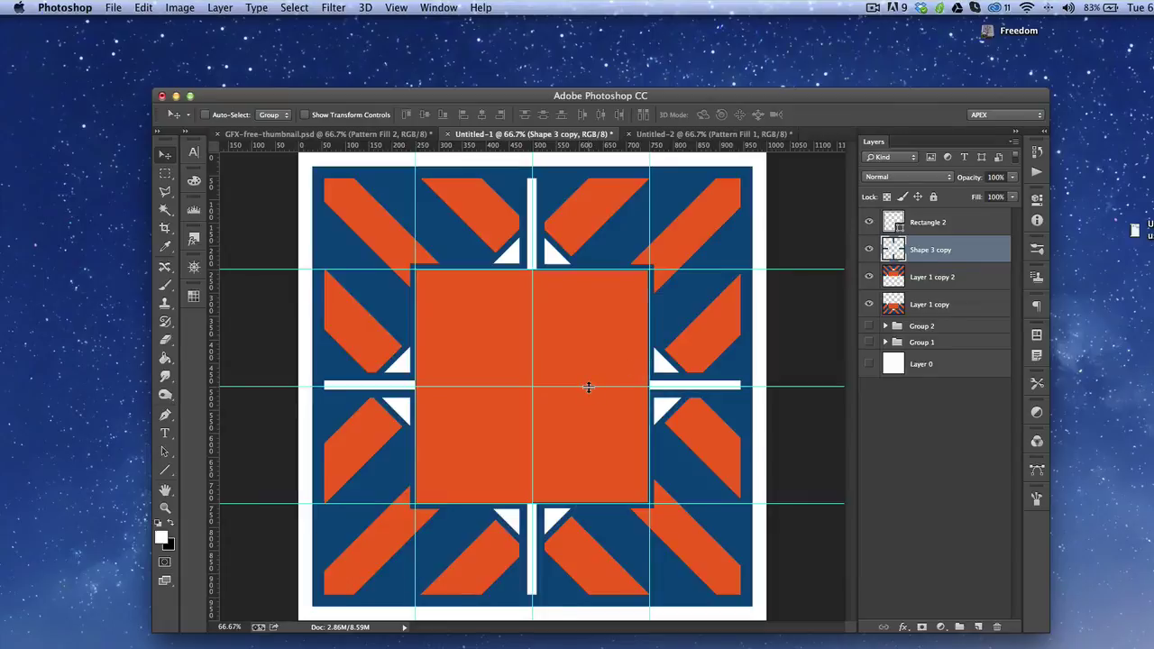
pyautogui.press('super+semicolon')
pyautogui.press('m')
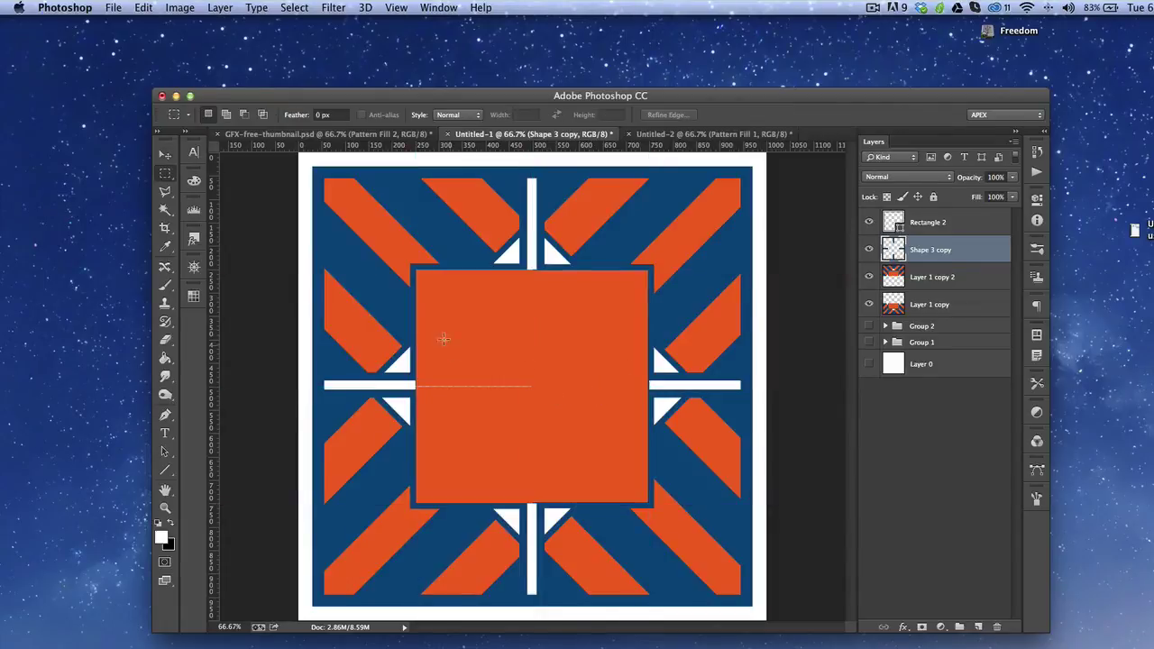
pyautogui.press('super+semicolon')
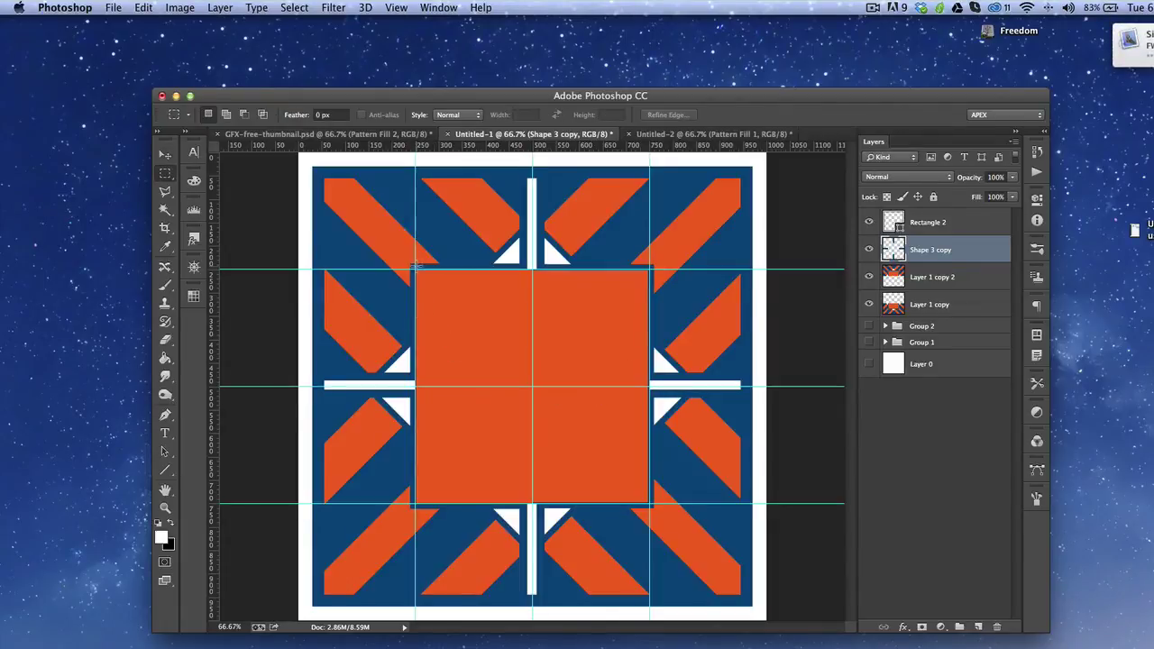
pyautogui.moveTo(415, 266); pyautogui.dragTo(649, 503)
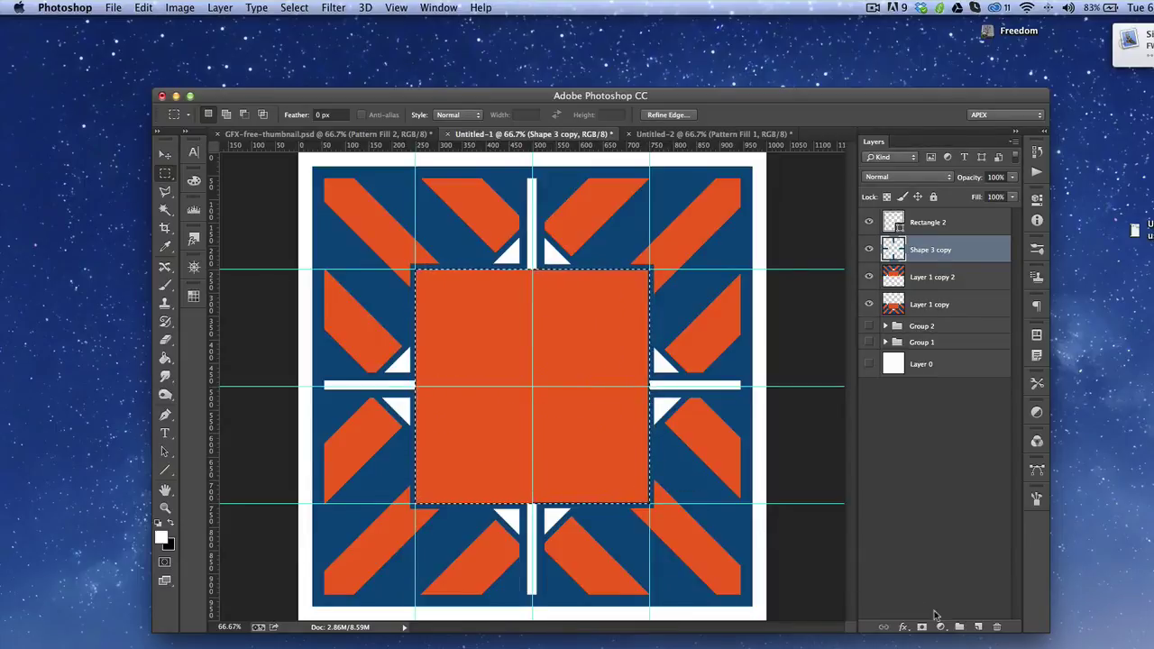
pyautogui.click(977, 627)
# Fill the selected centre square with orange sampled from the artwork and deselect it.
pyautogui.press('i')
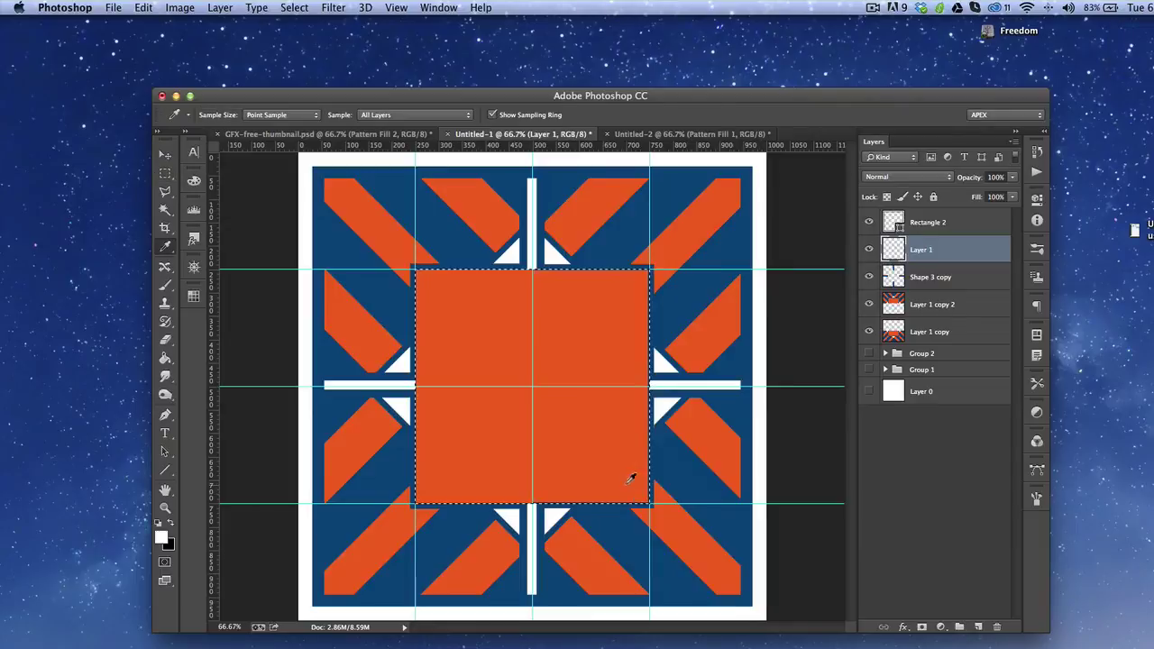
pyautogui.click(631, 479)
pyautogui.press('g')
pyautogui.click(601, 467)
pyautogui.press('v')
pyautogui.press('m')
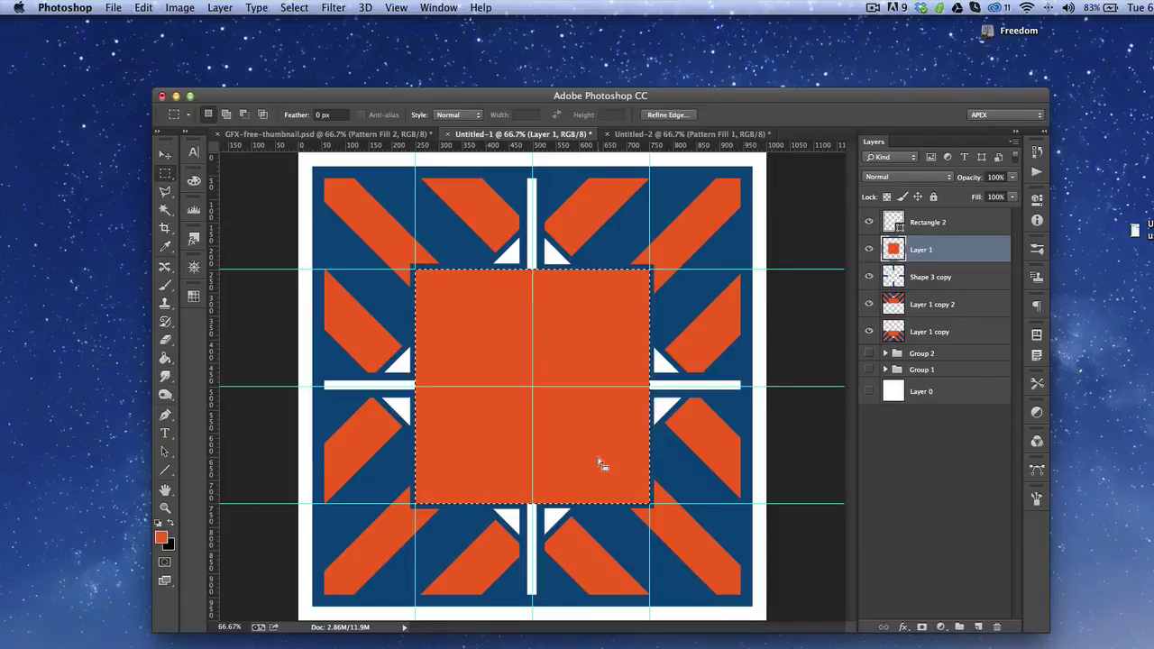
pyautogui.click(602, 465)
# Hide the guides and define the finished tile as a new pattern.
pyautogui.press('super+semicolon')
pyautogui.press('z')
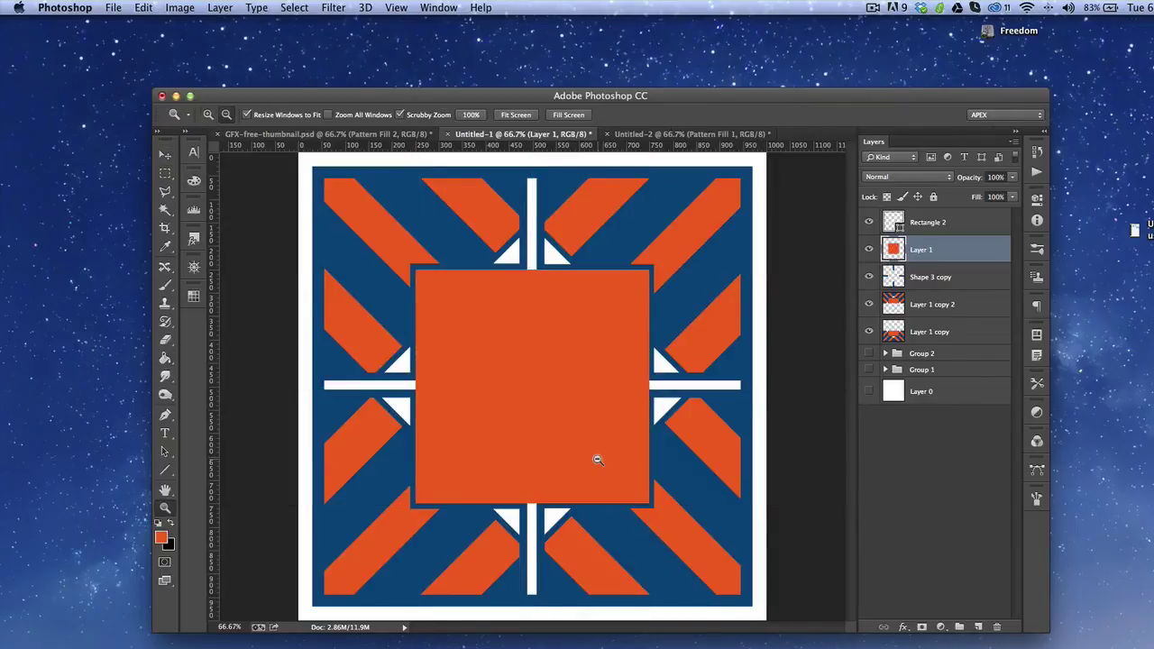
pyautogui.keyDown('alt'); pyautogui.click(597, 460); pyautogui.keyUp('alt')
pyautogui.keyDown('alt'); pyautogui.click(597, 459); pyautogui.keyUp('alt')
pyautogui.press('v')
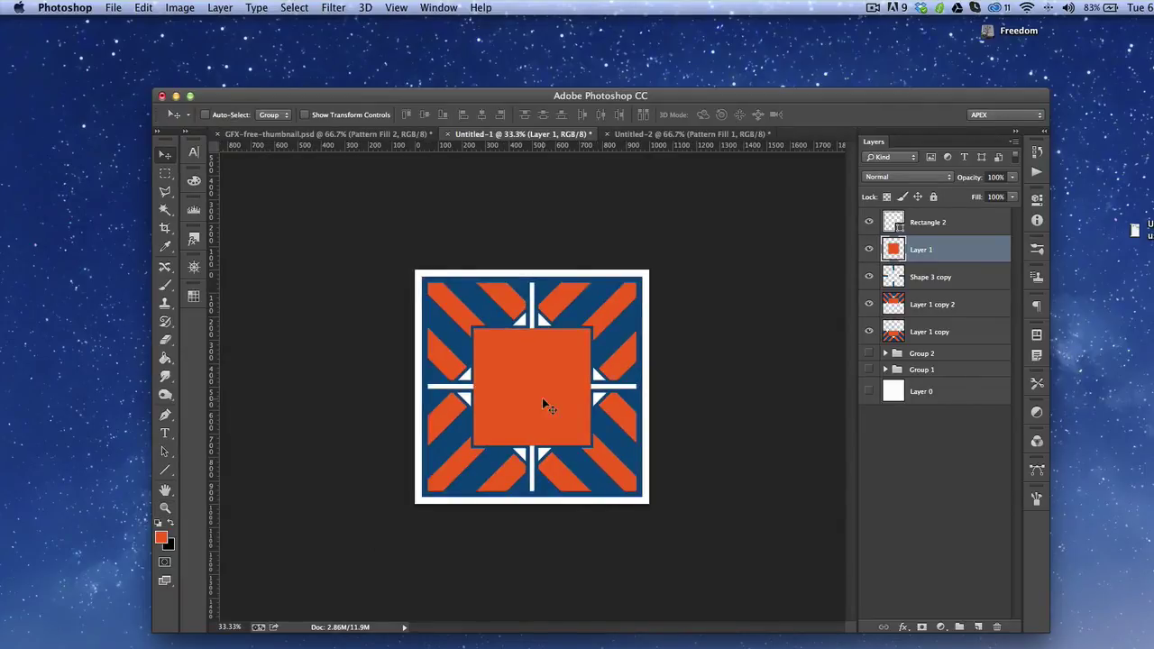
pyautogui.click(143, 7)
pyautogui.click(183, 370)
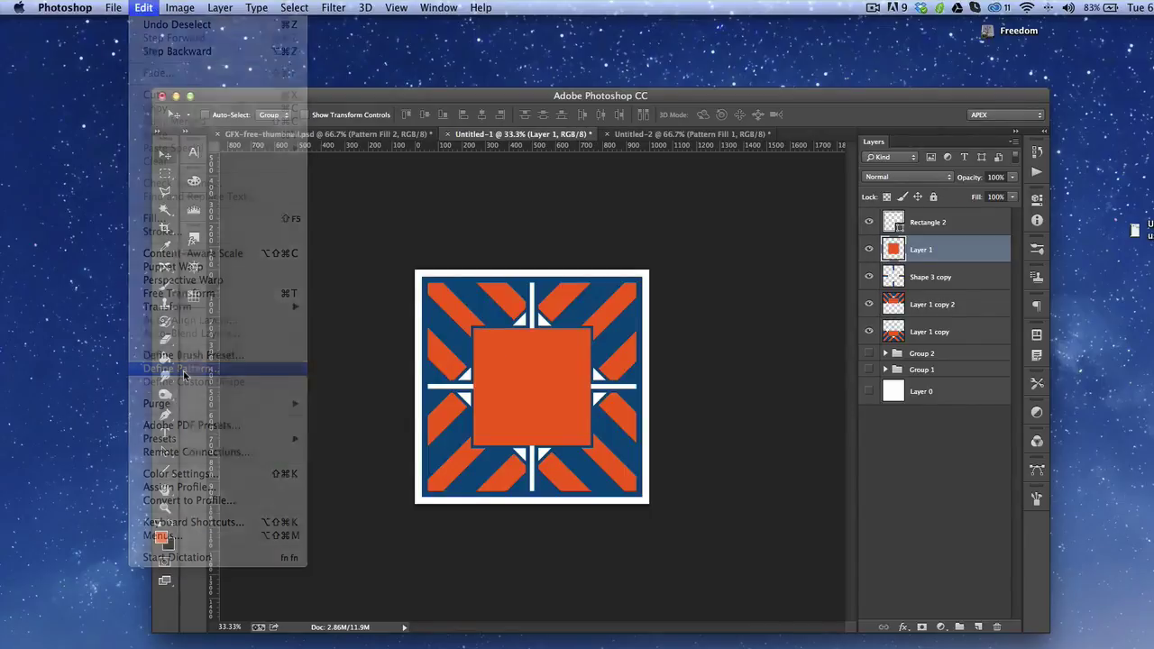
pyautogui.press('Return')
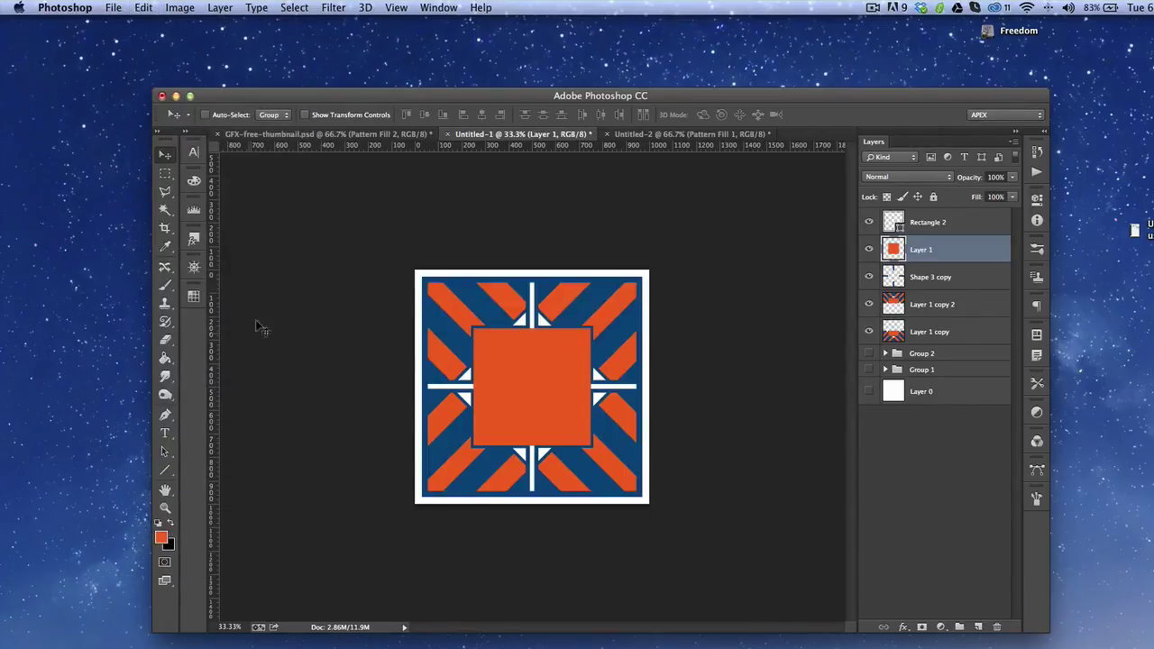
# In the Untitled-2 document, change the Pattern Fill 1 layer to the new centre-square tile pattern and set its opacity to 100%.
pyautogui.click(722, 134)
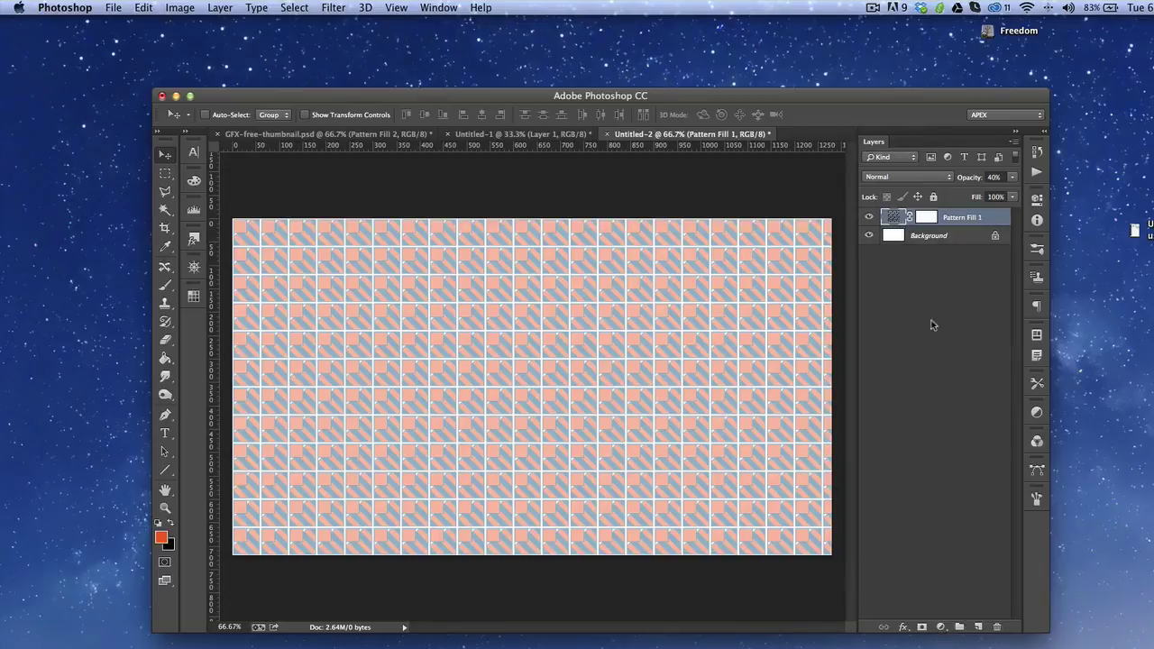
pyautogui.doubleClick(901, 221)
pyautogui.click(718, 284)
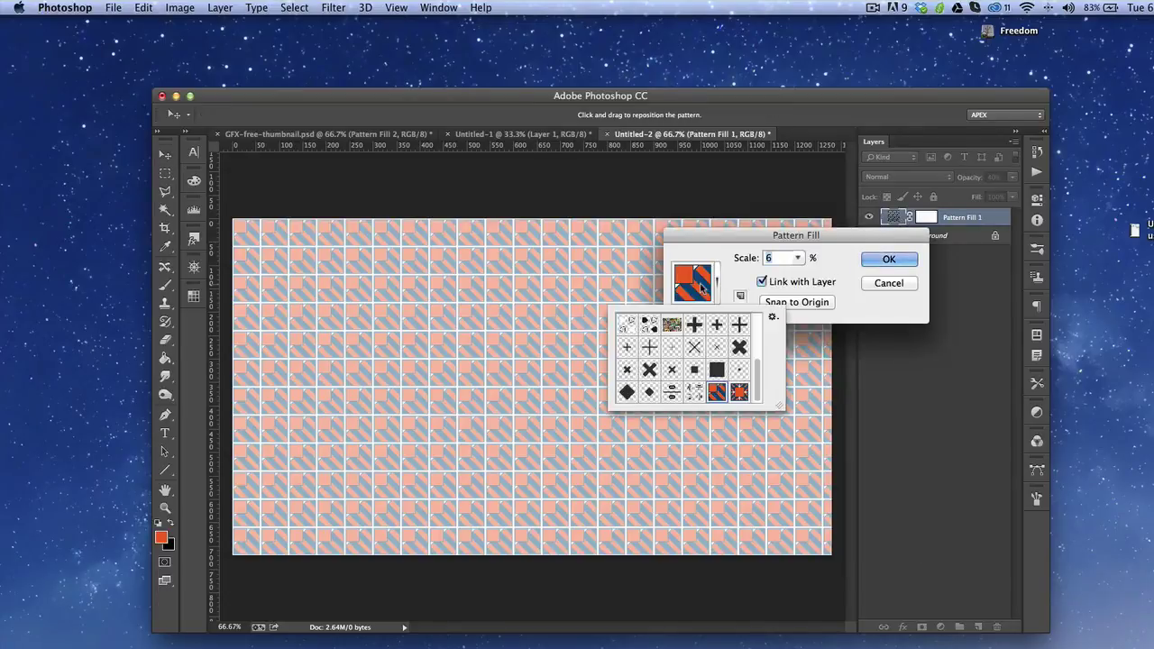
pyautogui.click(739, 393)
pyautogui.press('Return')
pyautogui.write('1.5')
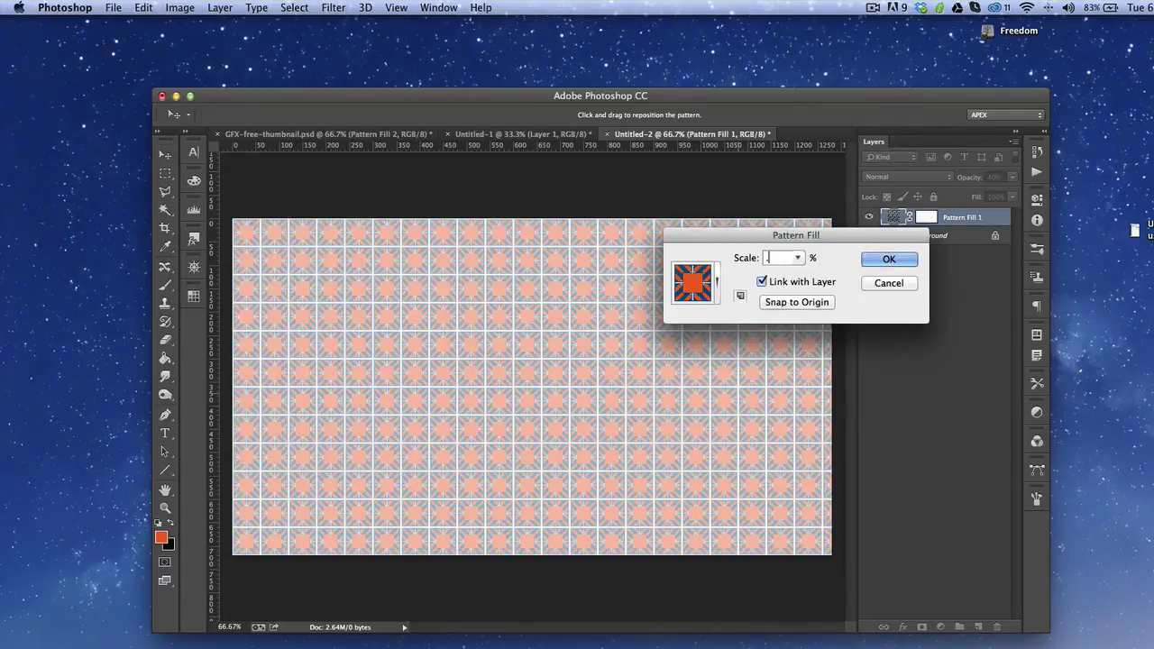
pyautogui.press('Return')
pyautogui.press('Return')
pyautogui.press('Return')
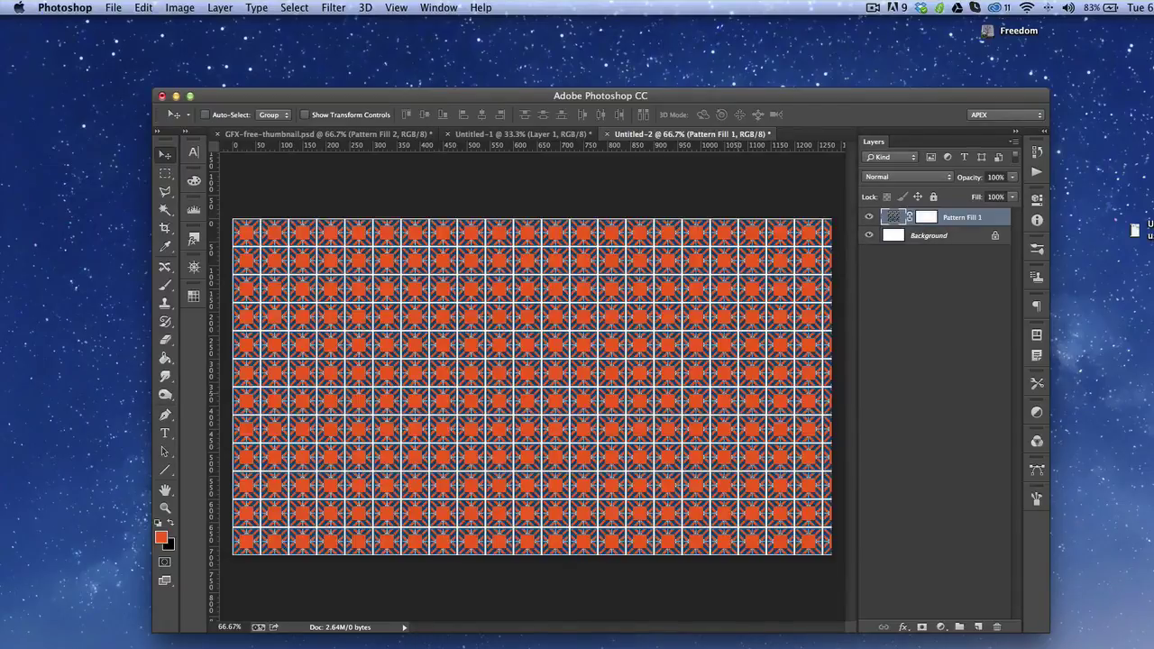
# Set the pattern fill's scale to 10%.
pyautogui.doubleClick(892, 217)
pyautogui.write('5')
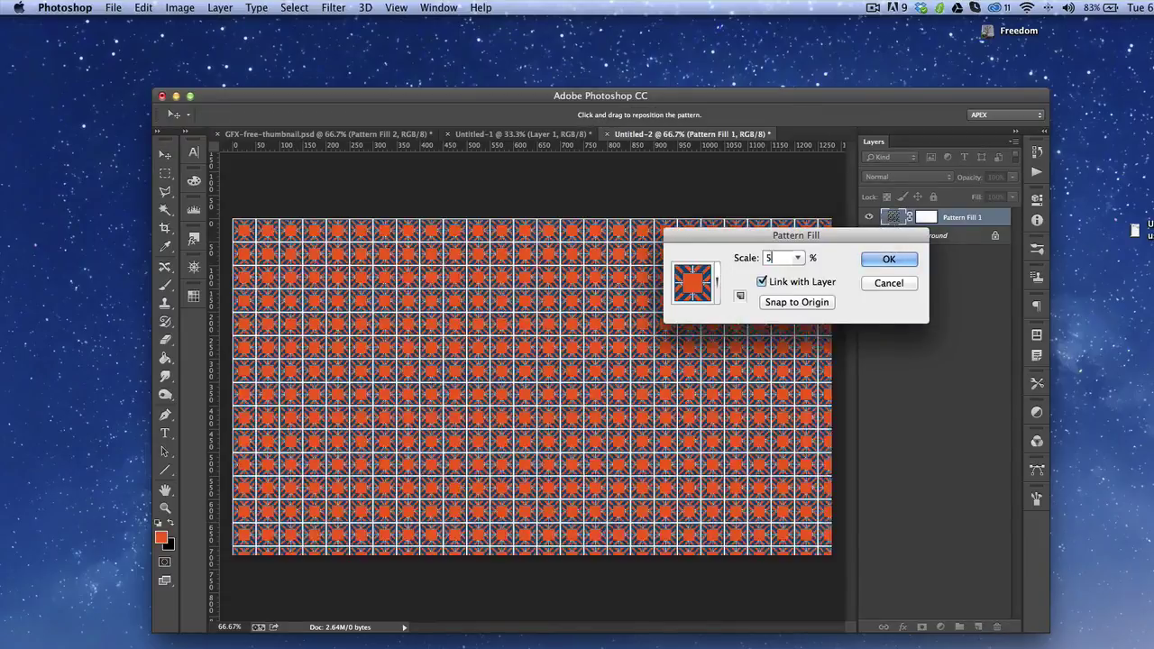
pyautogui.write('0')
pyautogui.press('BackSpace')
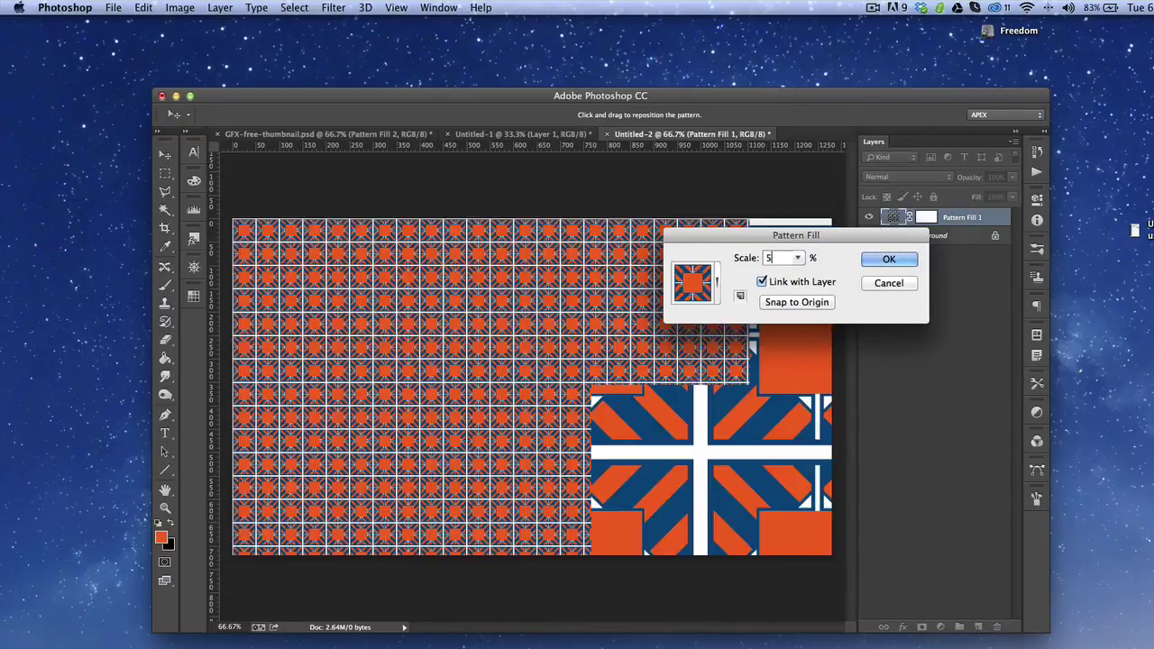
pyautogui.press('BackSpace')
pyautogui.write('10')
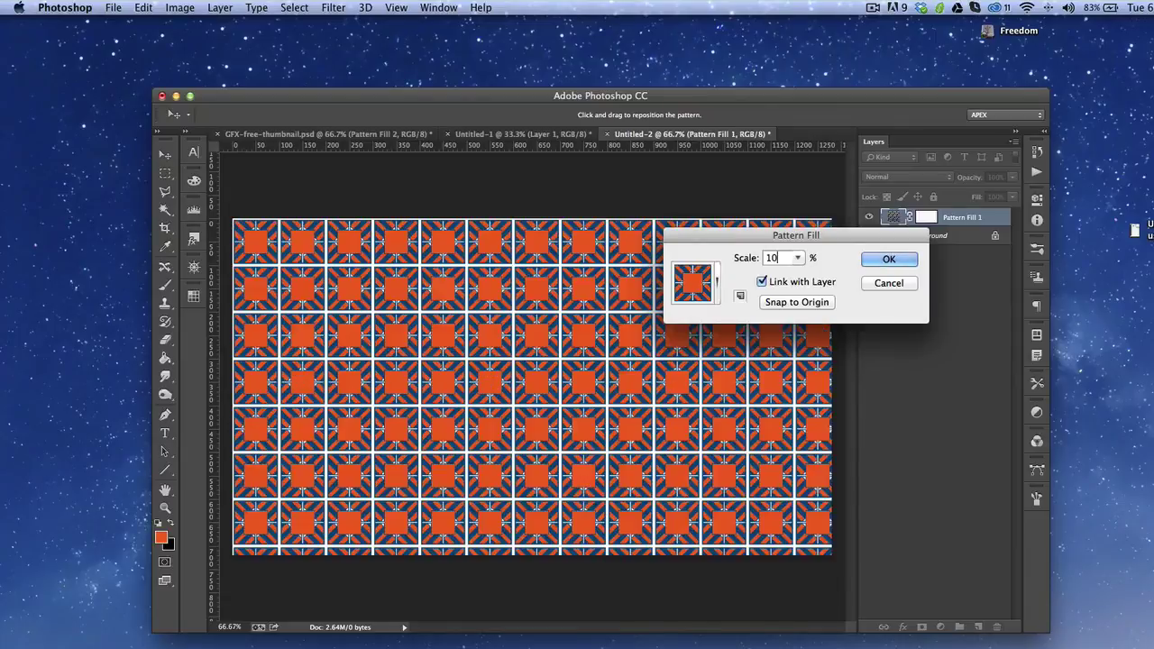
pyautogui.press('Return')
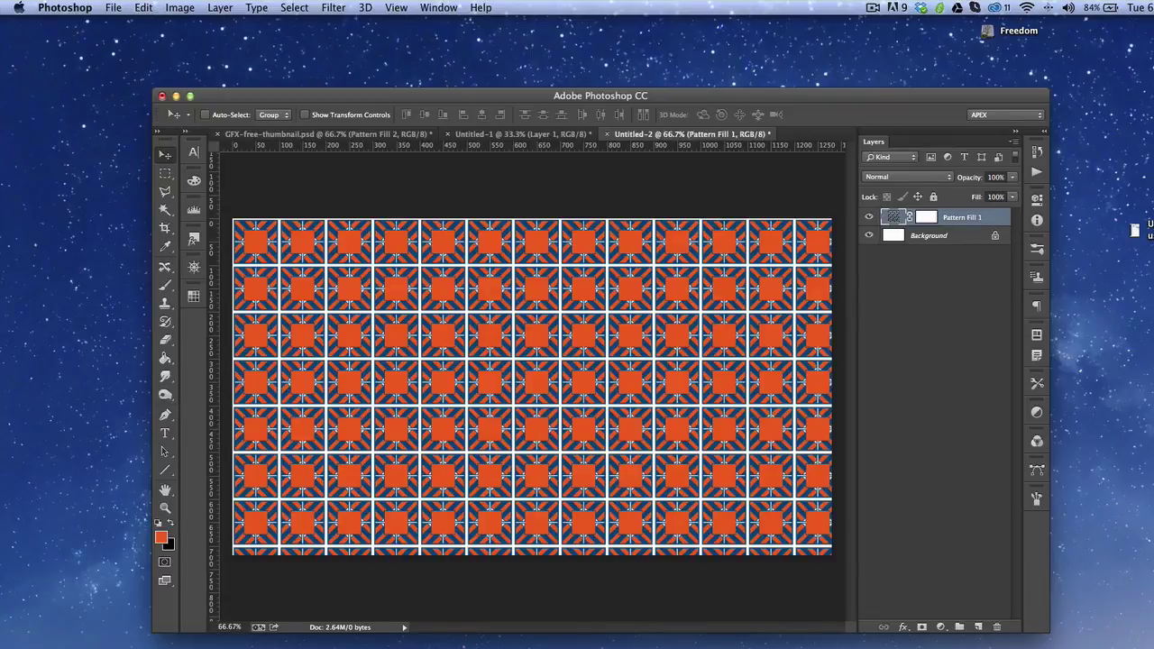
# Delete the Pattern Fill 1 layer.
pyautogui.press('BackSpace')
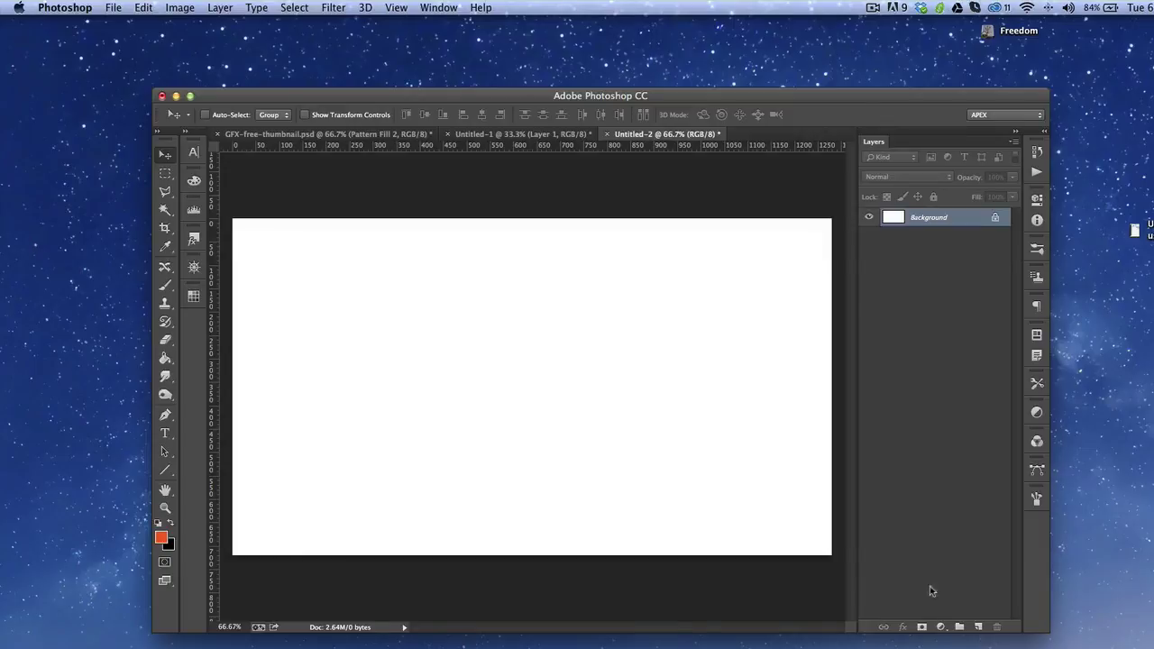
# Try several other preset patterns, including the black plus signs, in a new pattern fill layer and cancel it.
pyautogui.click(940, 627)
pyautogui.click(863, 521)
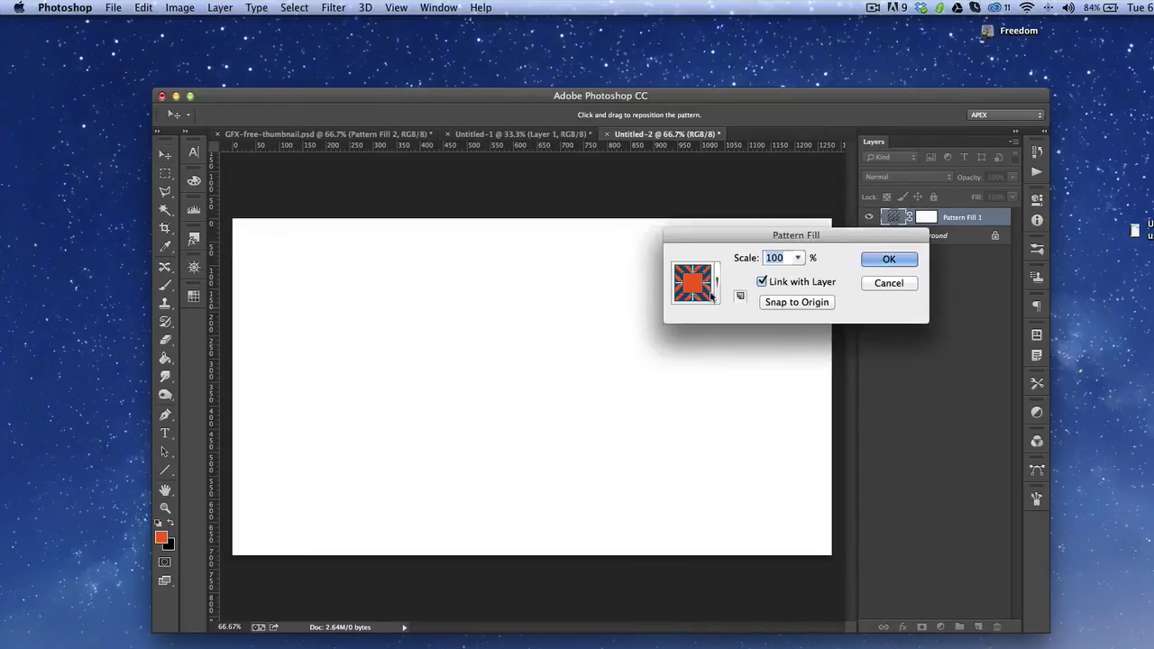
pyautogui.click(716, 283)
pyautogui.click(694, 325)
pyautogui.scroll(5, 695, 329)
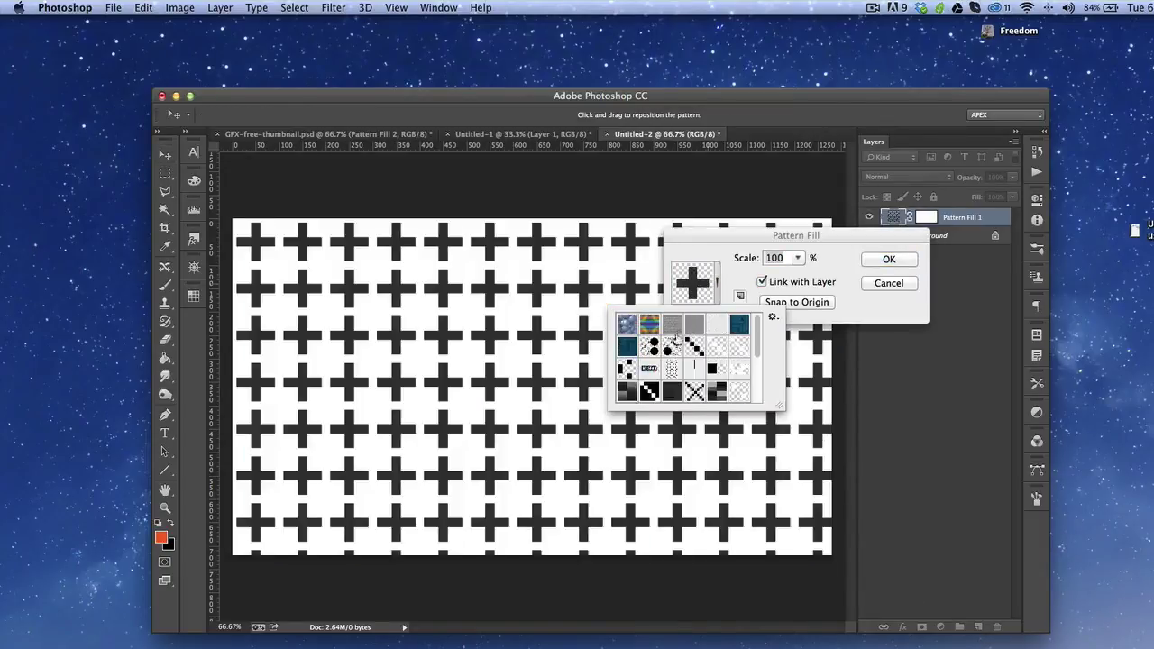
pyautogui.click(672, 369)
pyautogui.click(694, 368)
pyautogui.click(742, 372)
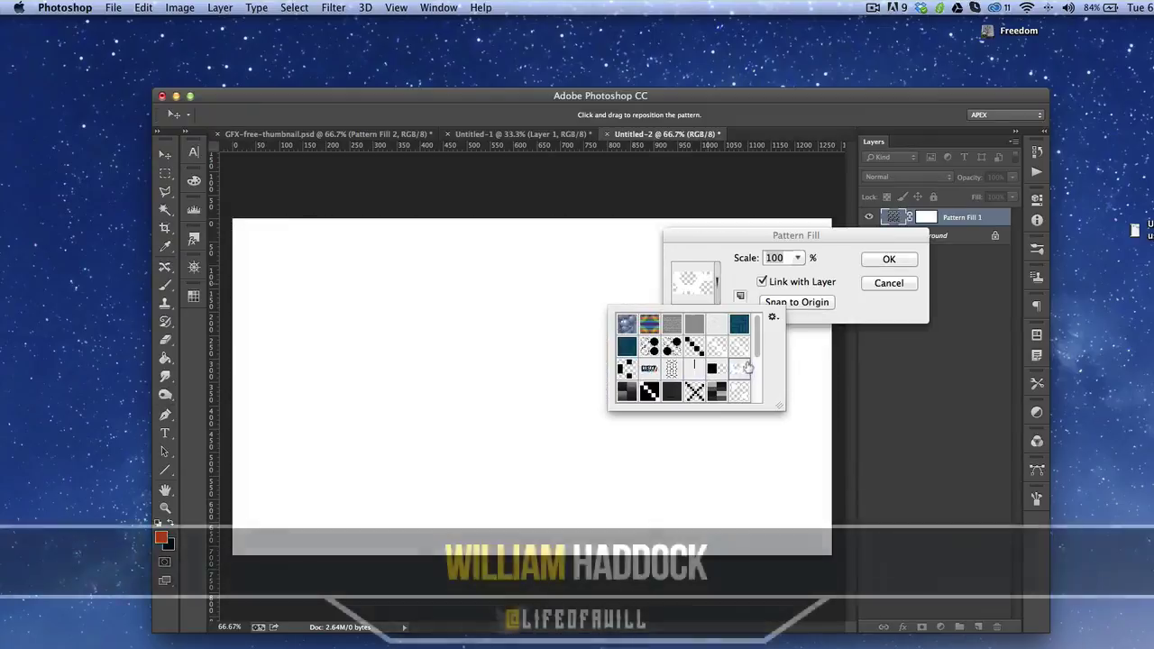
pyautogui.click(889, 259)
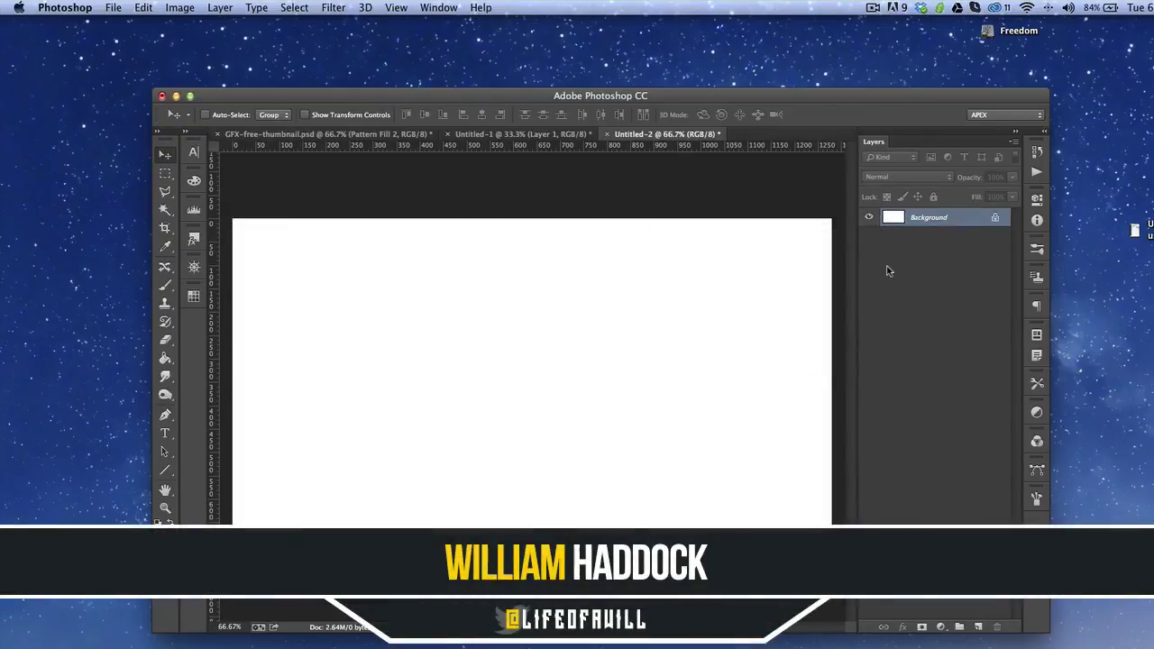